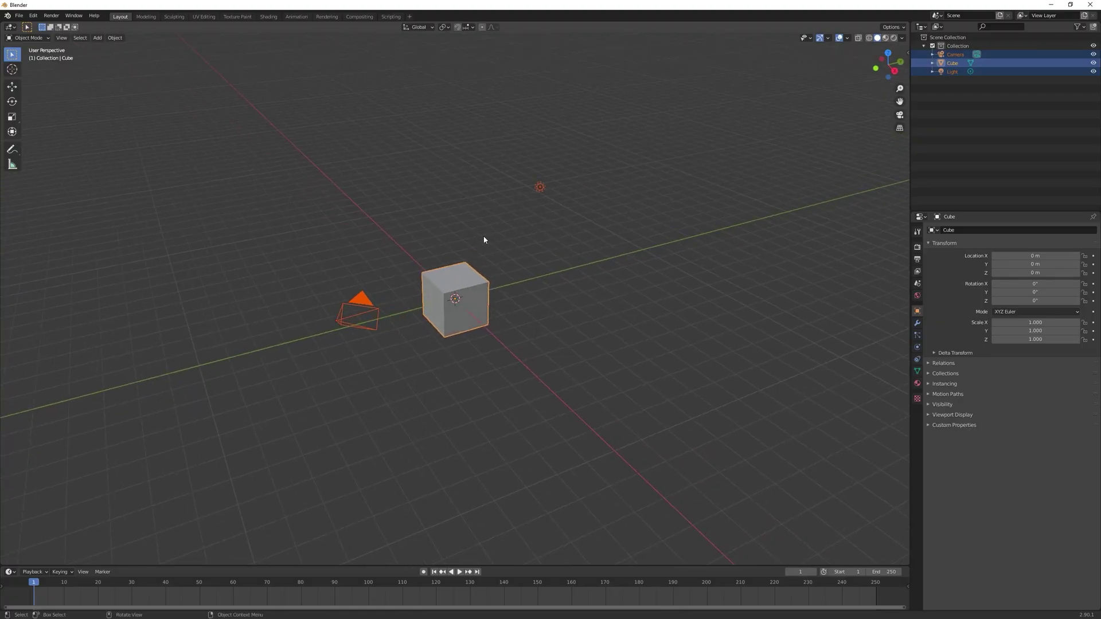
Step: Delete the default cube, camera and light, and add a plane mesh
key("Delete")
key("shift+a")
mouse_move(485, 238)
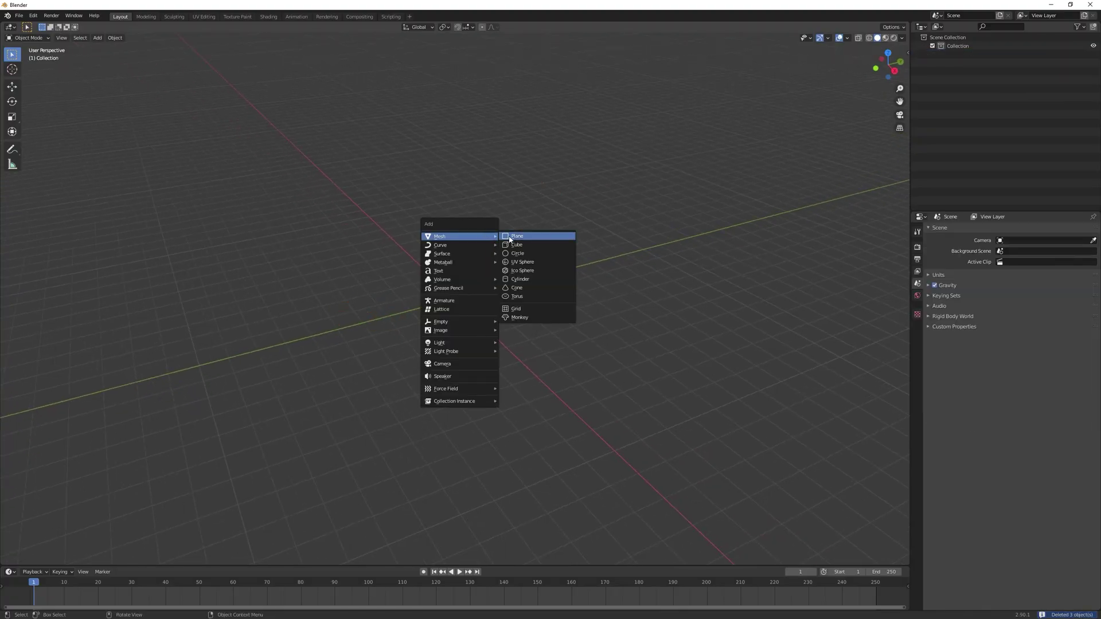
left_click(528, 236)
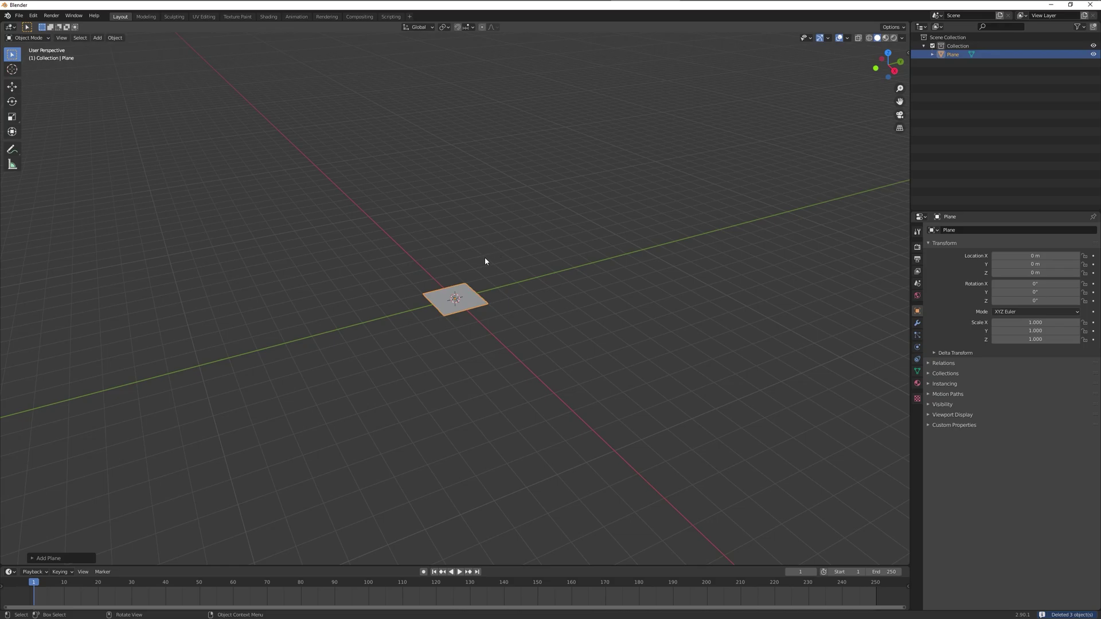
Step: In Edit Mode, knife-cut the plane along both diagonals so the cuts cross at its centre
scroll(485, 295, "up", 2)
key("Tab")
key("k")
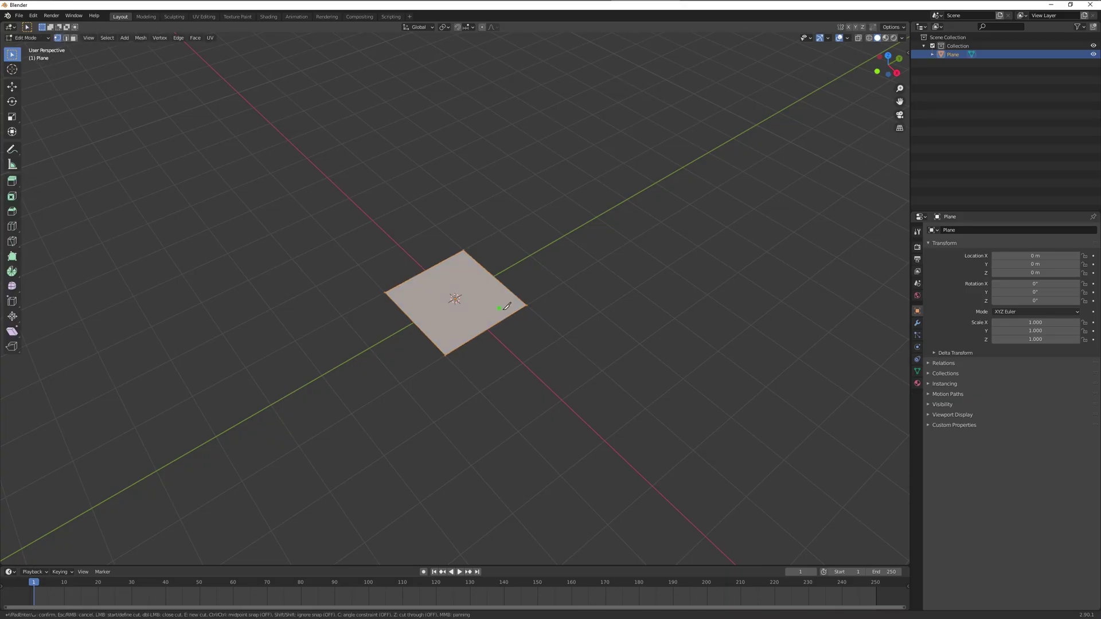
left_click(527, 303)
left_click(385, 293)
key("Return")
key("k")
left_click(447, 353)
key("Return")
Step: Raise the plane's centre vertex along Z to form a tall four-sided spike
left_click(456, 298)
middle_click_drag(545, 295, 555, 262)
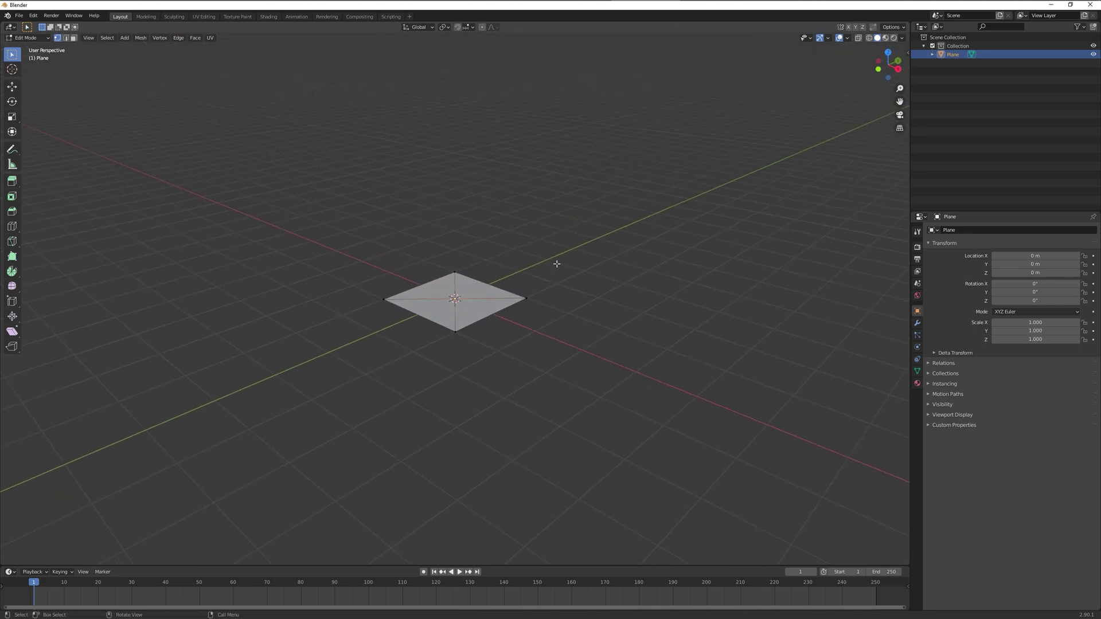
key("g")
key("z")
left_click(560, 103)
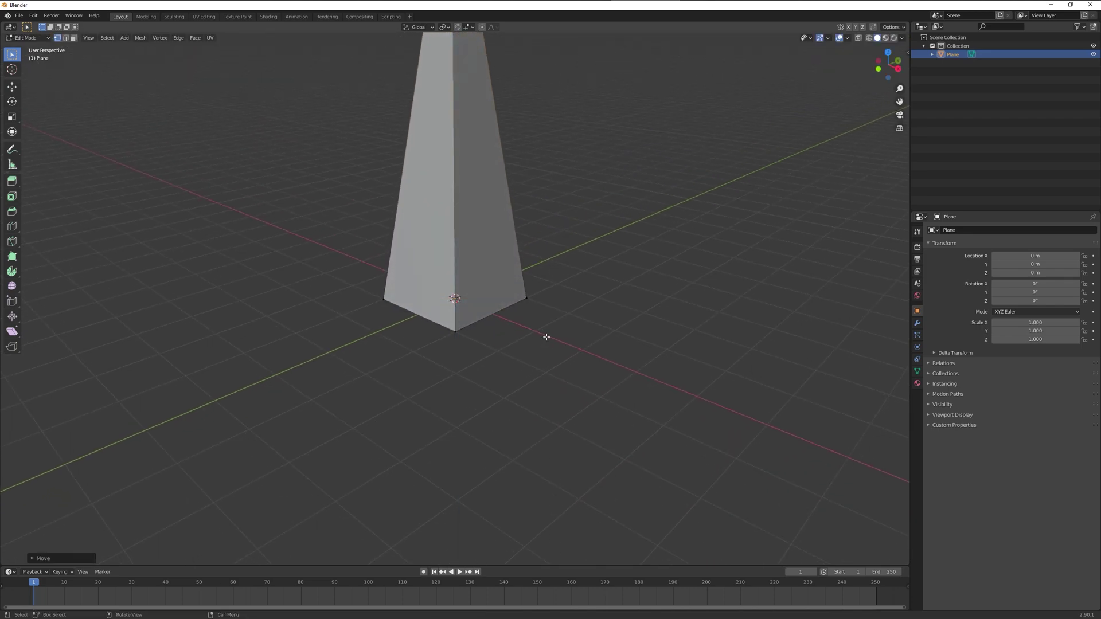
scroll(533, 287, "down", 3)
mouse_move(528, 252)
middle_mouse_down()
mouse_move(600, 331)
mouse_move(504, 250)
mouse_move(516, 260)
middle_mouse_up()
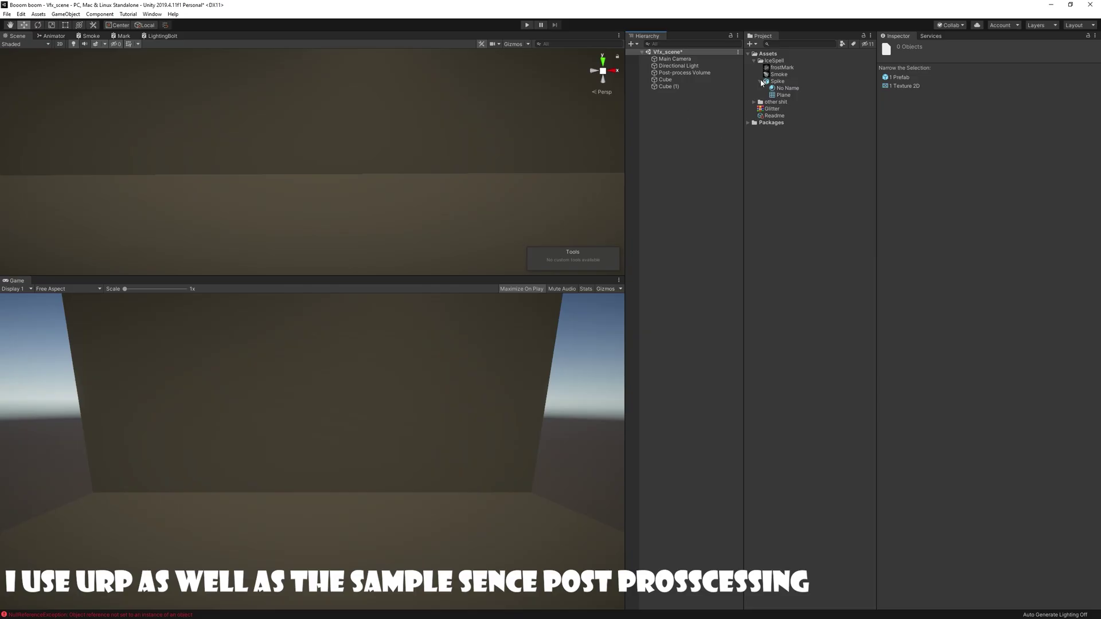
Step: In Unity, create an Unlit Graph shader named Glow in the IceSpell folder
right_click(775, 61)
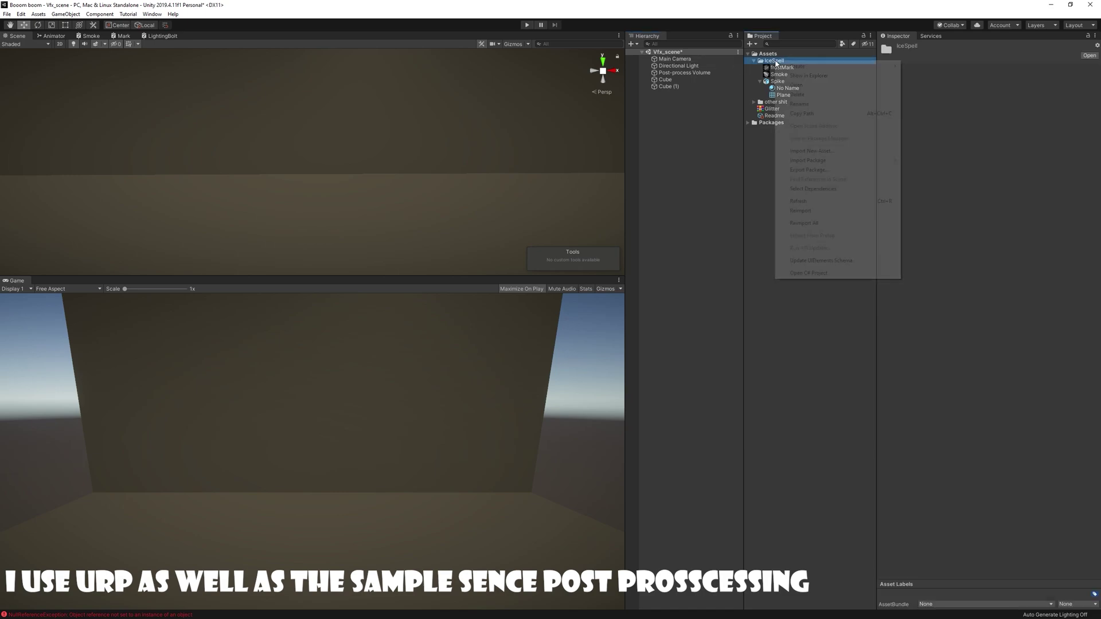
mouse_move(806, 67)
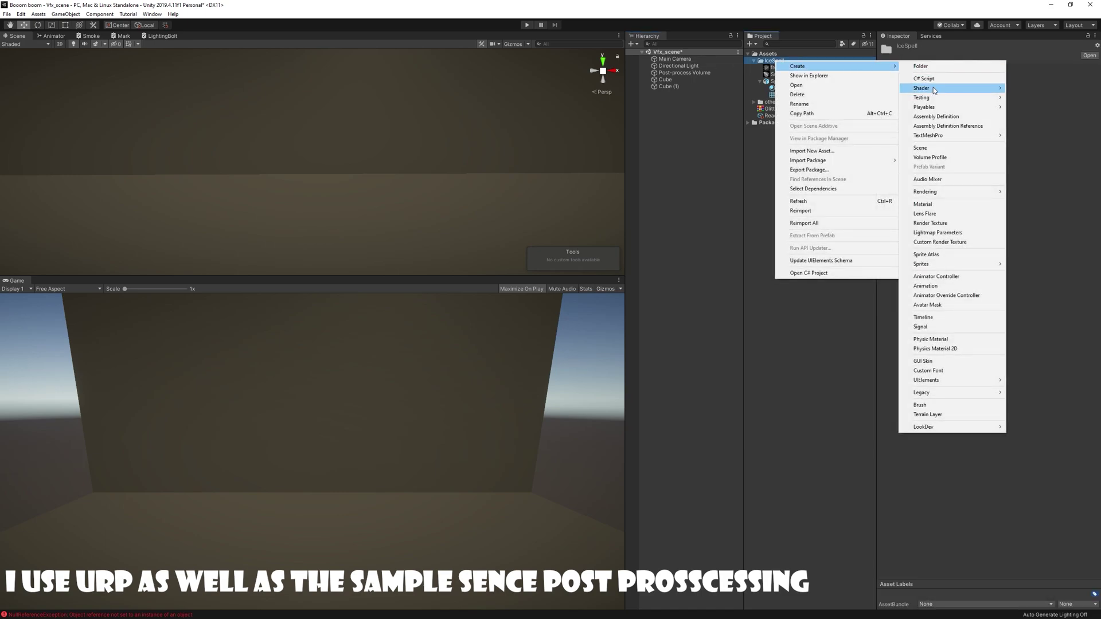
mouse_move(944, 91)
left_click(1033, 148)
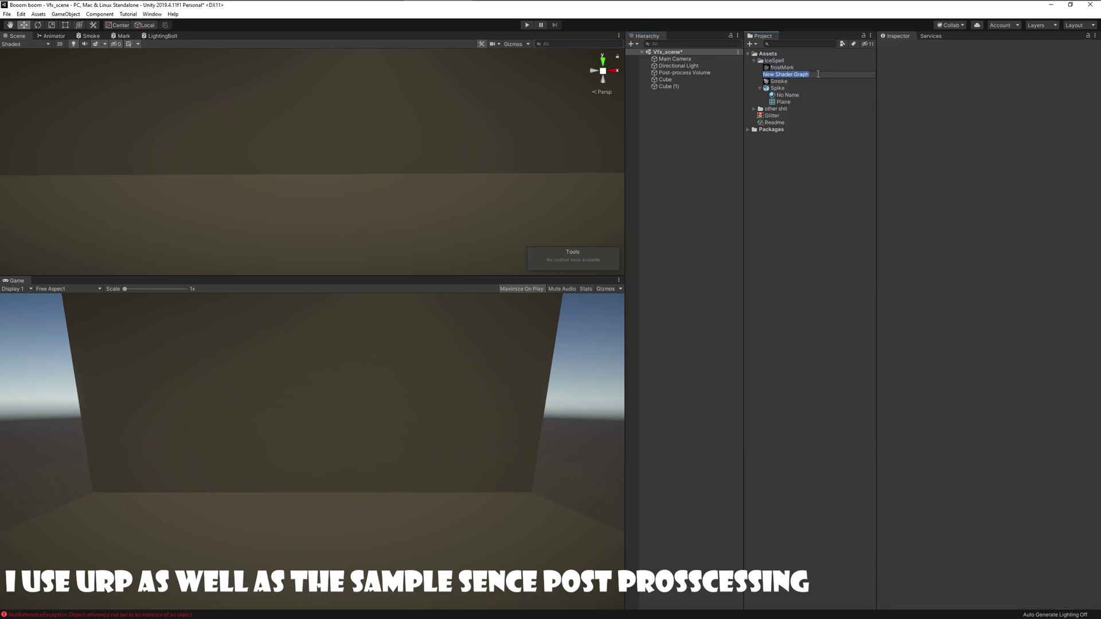
type("Glow")
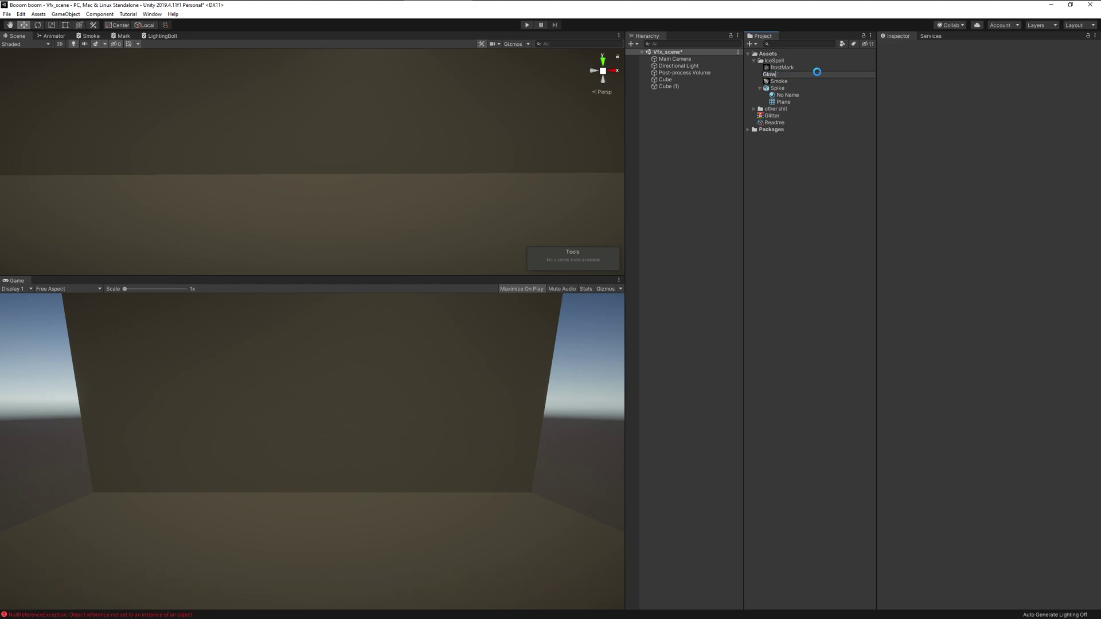
Step: Open the Glow shader graph in a maximized editor and enlarge its blackboard
double_click(746, 73)
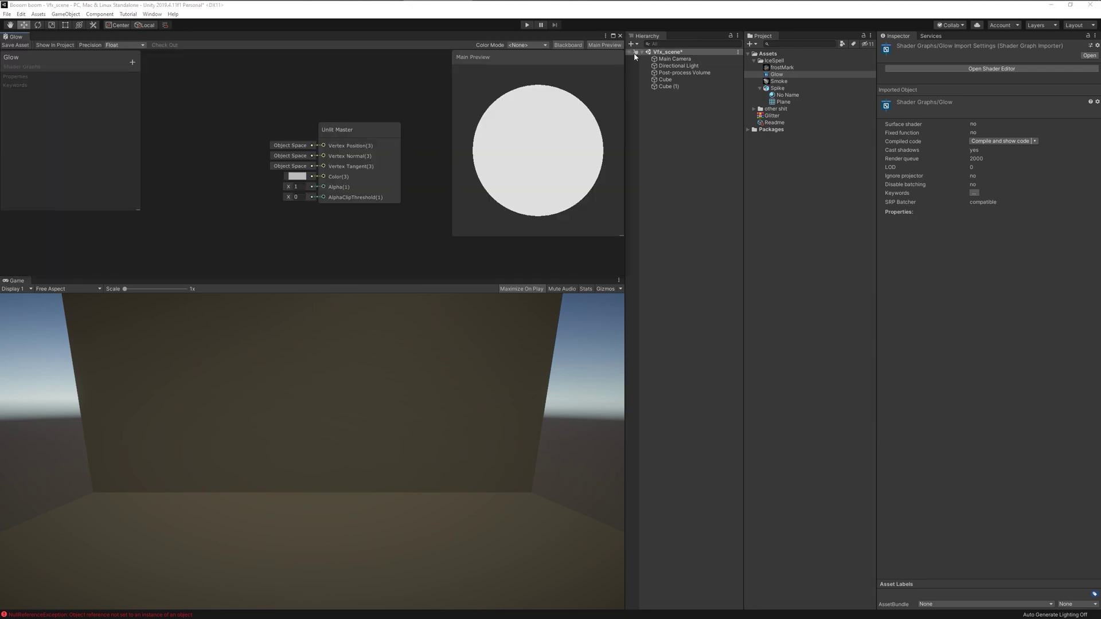
key("shift+space")
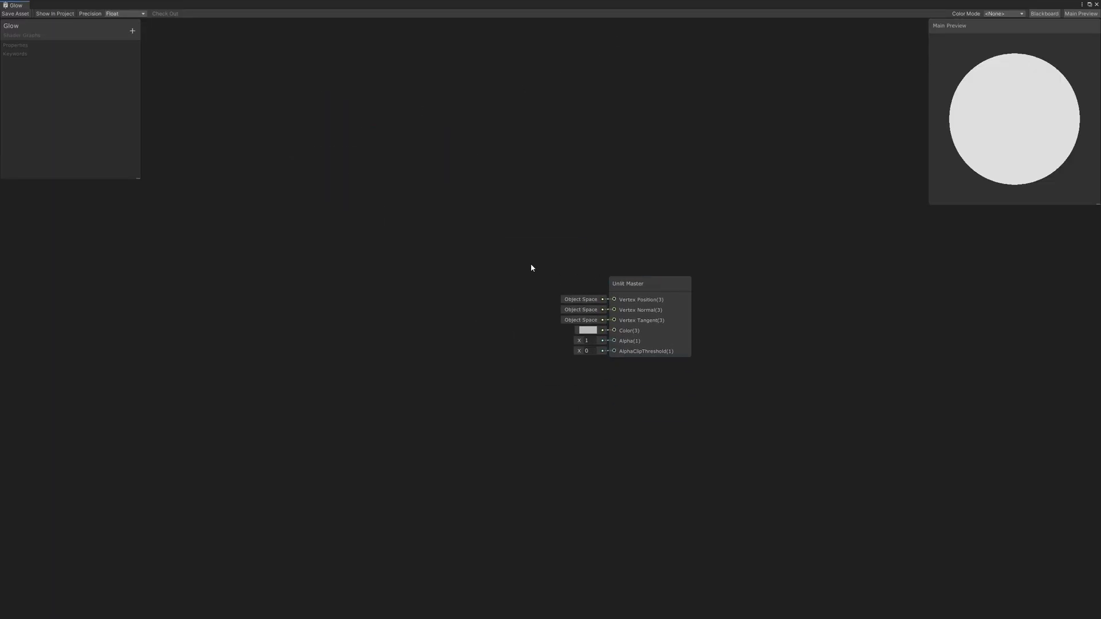
left_click_drag(138, 173, 213, 355)
Step: Add a Texture2D property and a Color property to the Glow graph
left_click(207, 30)
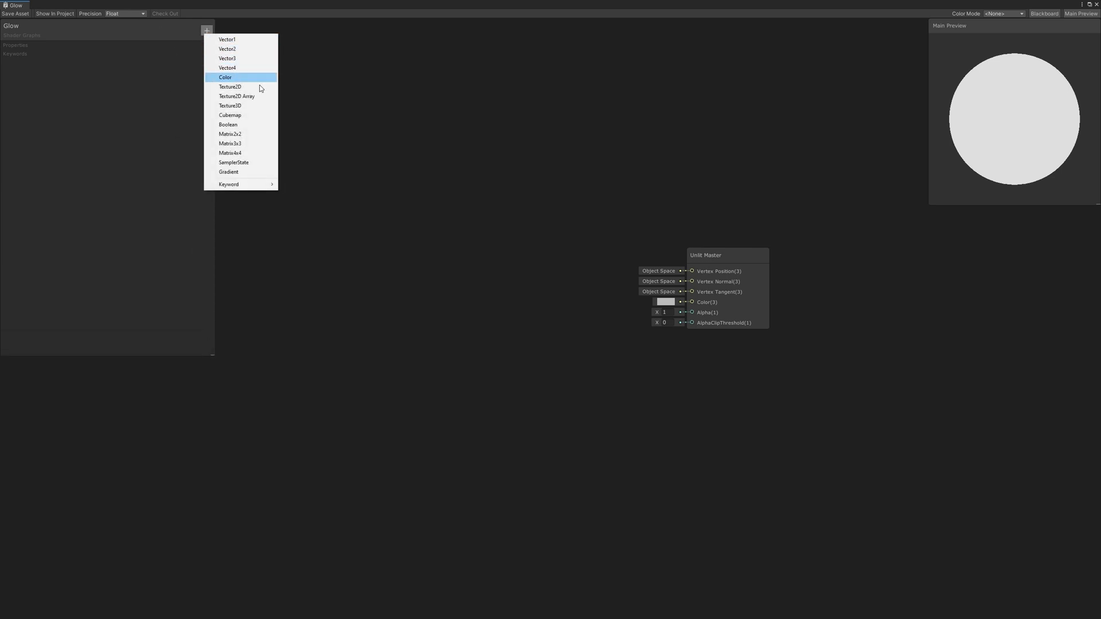
left_click(261, 87)
left_click(207, 31)
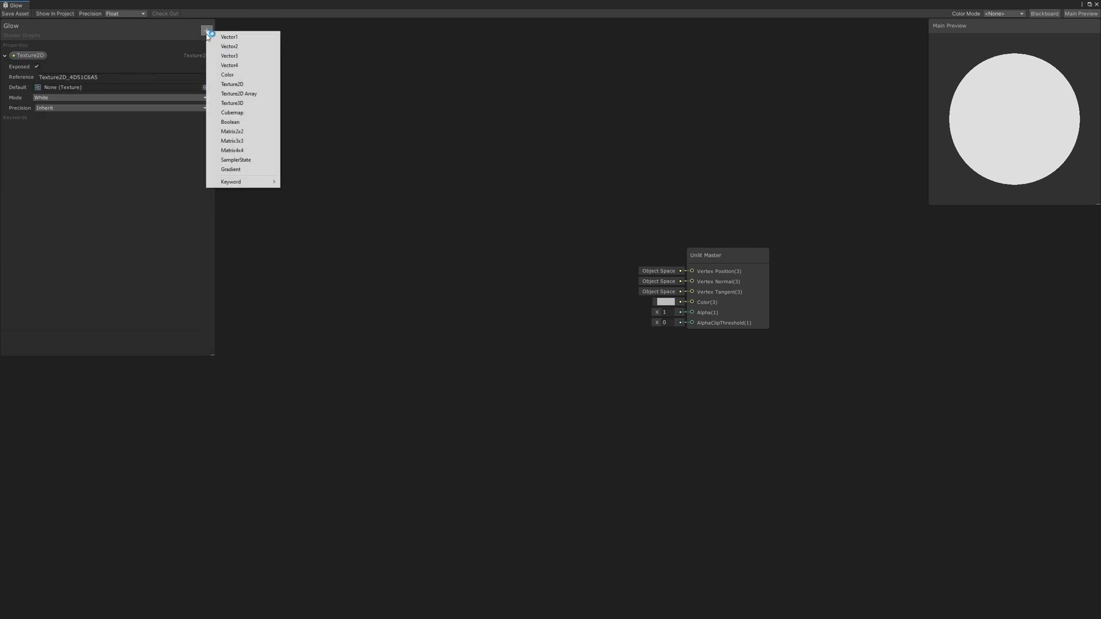
left_click(245, 73)
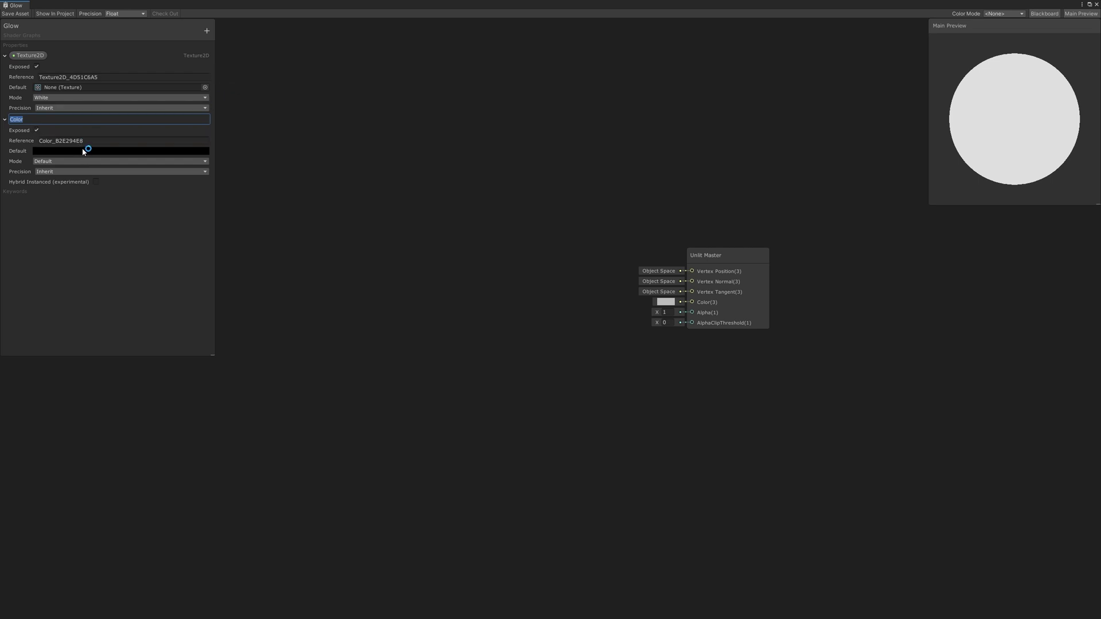
Step: Set the Color property's mode to HDR and its default color to opaque white
left_click(69, 161)
left_click(61, 179)
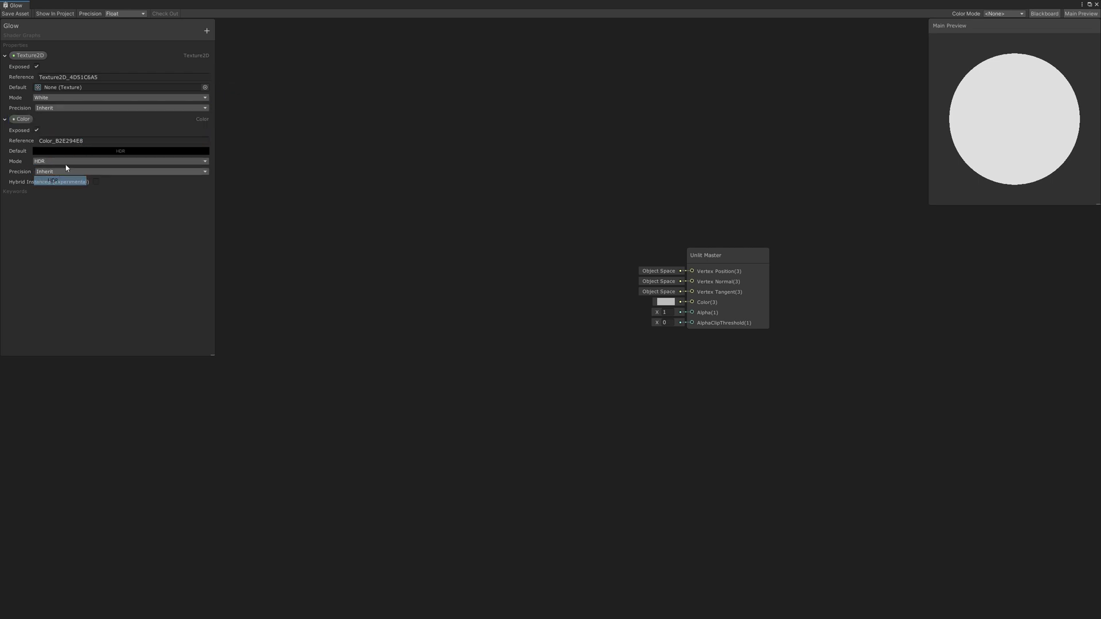
left_click(75, 152)
left_click_drag(136, 167, 116, 122)
left_click_drag(115, 247, 407, 248)
left_click(84, 95)
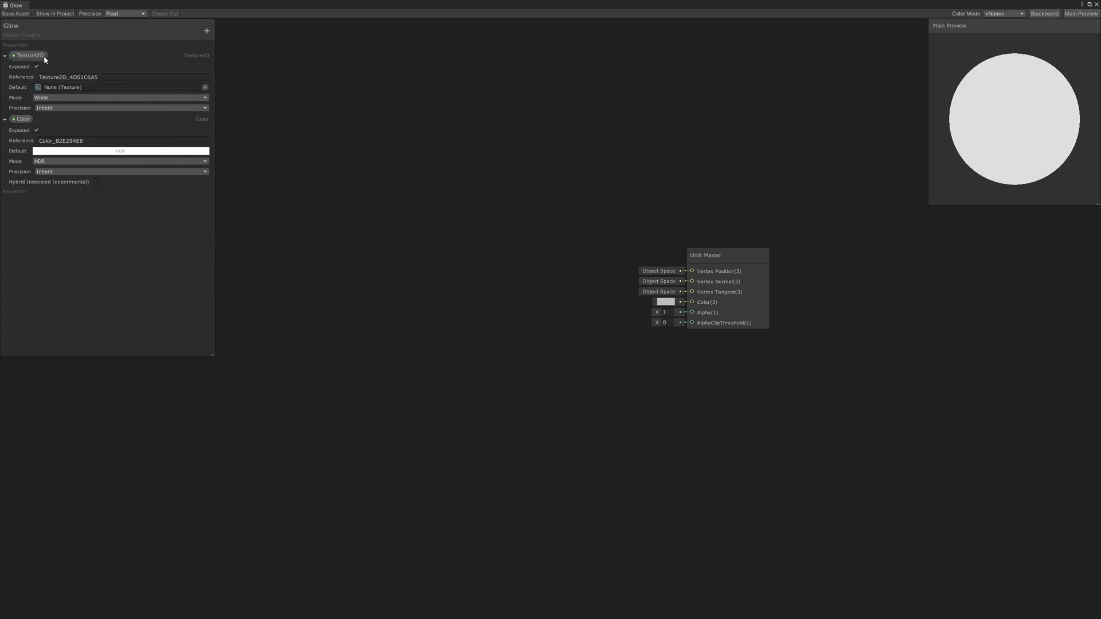
Step: Place the Texture2D property in the graph and connect it to a new Sample Texture 2D node
left_click_drag(368, 247, 435, 289)
type("sam")
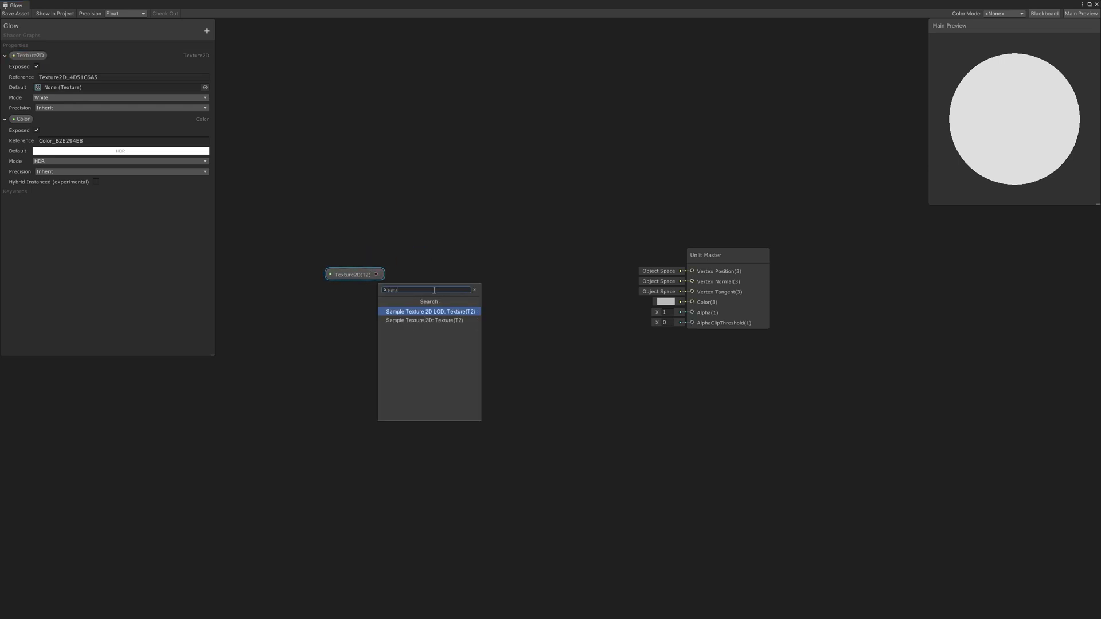
left_click(424, 320)
Step: Connect the texture sample's R output to input B of a Multiply node and feed its input A from a second Multiply node
left_click_drag(500, 312, 532, 304)
type("mul")
key("Return")
left_click_drag(491, 308, 489, 147)
type("mul")
key("Return")
Step: Connect the Color property to input A and a new Vertex Color node to input B of the upper Multiply node
left_click_drag(201, 119, 290, 205)
type("ver")
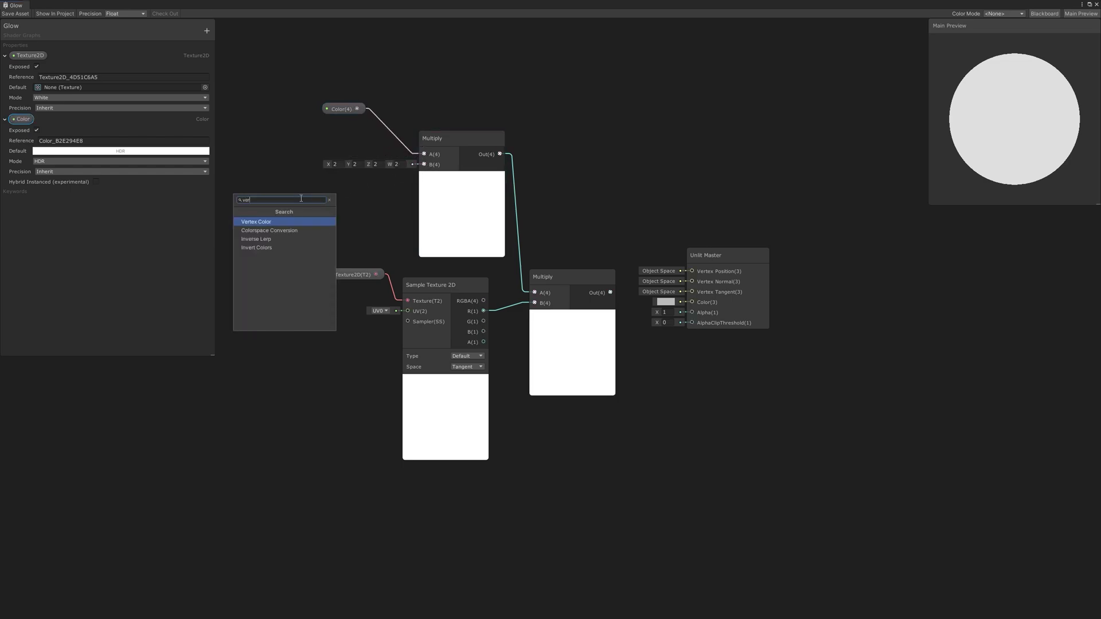
key("Escape")
left_click_drag(424, 164, 368, 129)
left_click(275, 210)
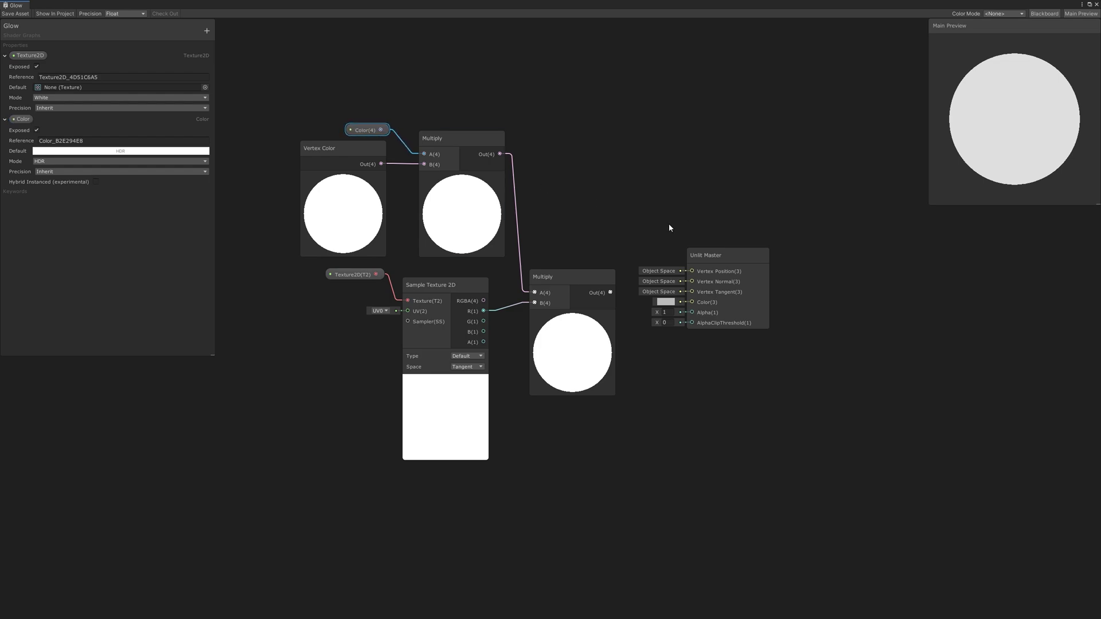
Step: Shift the node group away from Unlit Master and connect the final Multiply output to a new Split node
left_click_drag(298, 63, 453, 336)
left_click_drag(464, 272, 505, 321)
type("split")
key("Return")
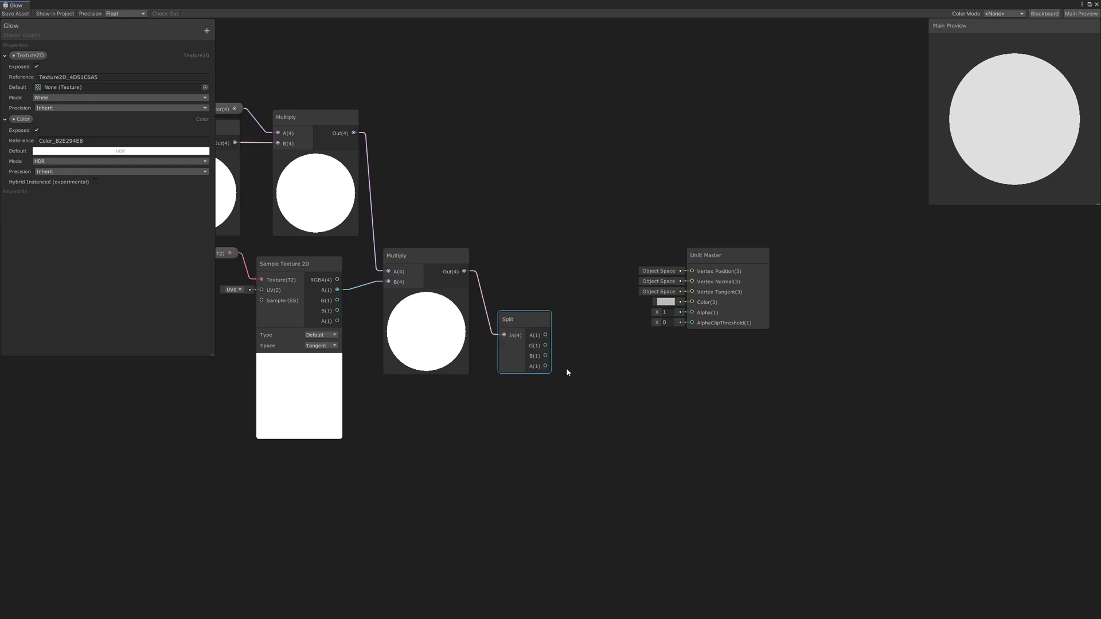
Step: Connect the Split's A output to Unlit Master's Alpha and the final Multiply output to its Color
left_click_drag(546, 366, 691, 313)
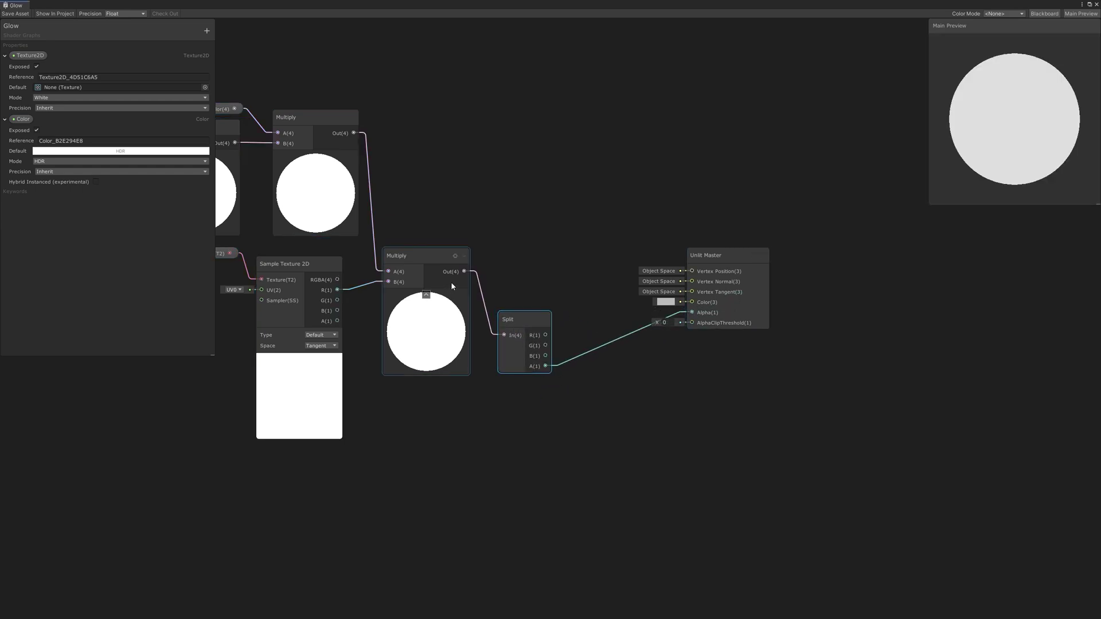
left_click_drag(465, 272, 692, 302)
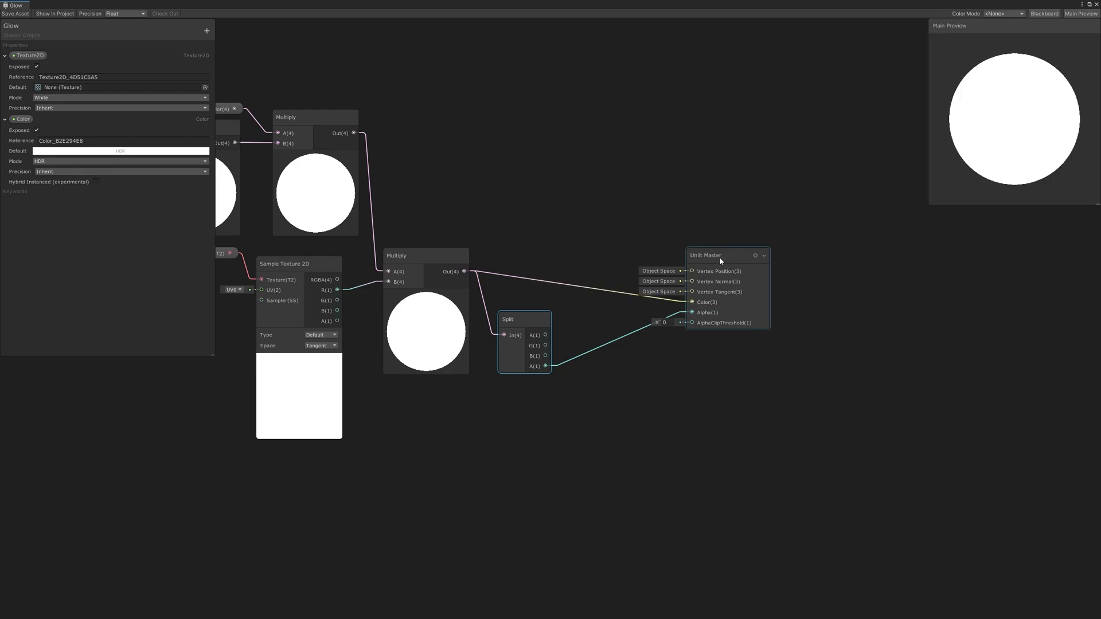
left_click_drag(719, 256, 669, 243)
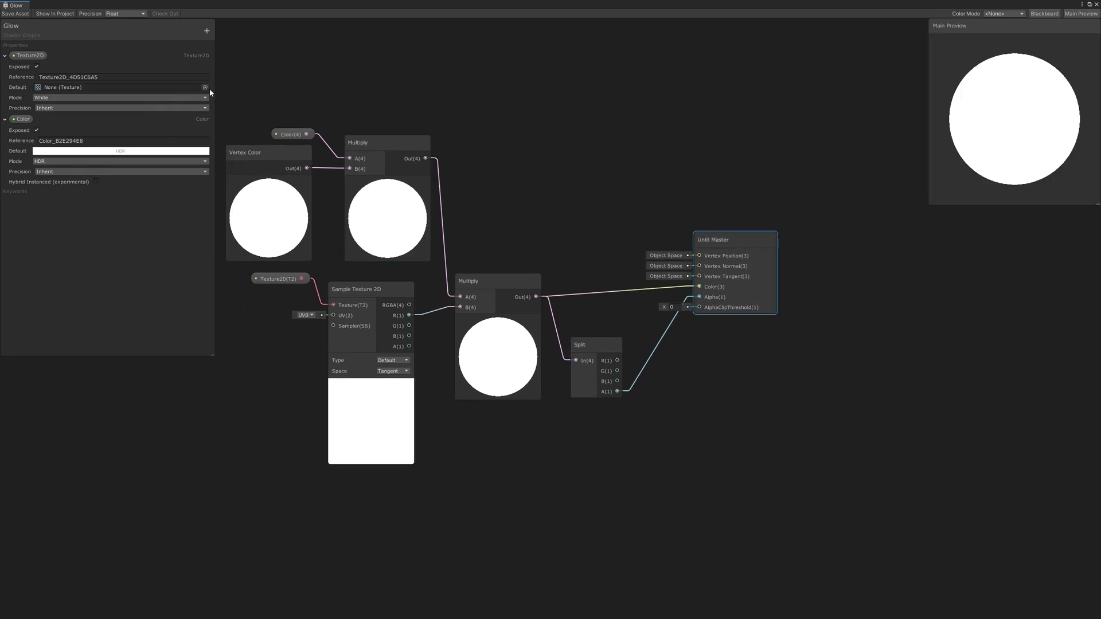
Step: Set the Texture2D property's default texture to Smoke
left_click(205, 87)
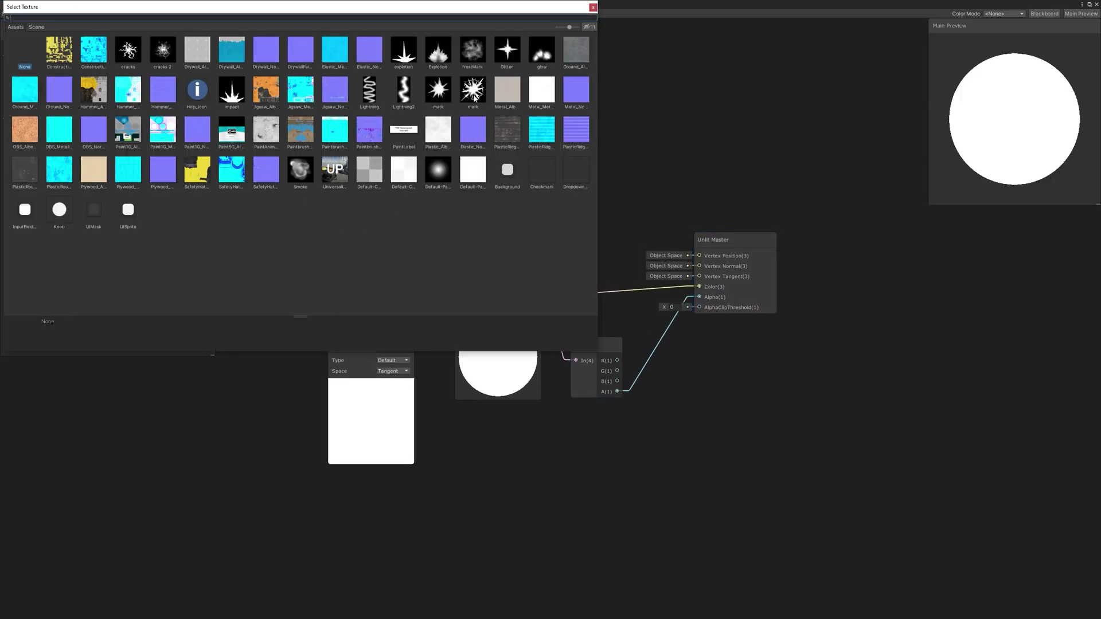
left_click(295, 175)
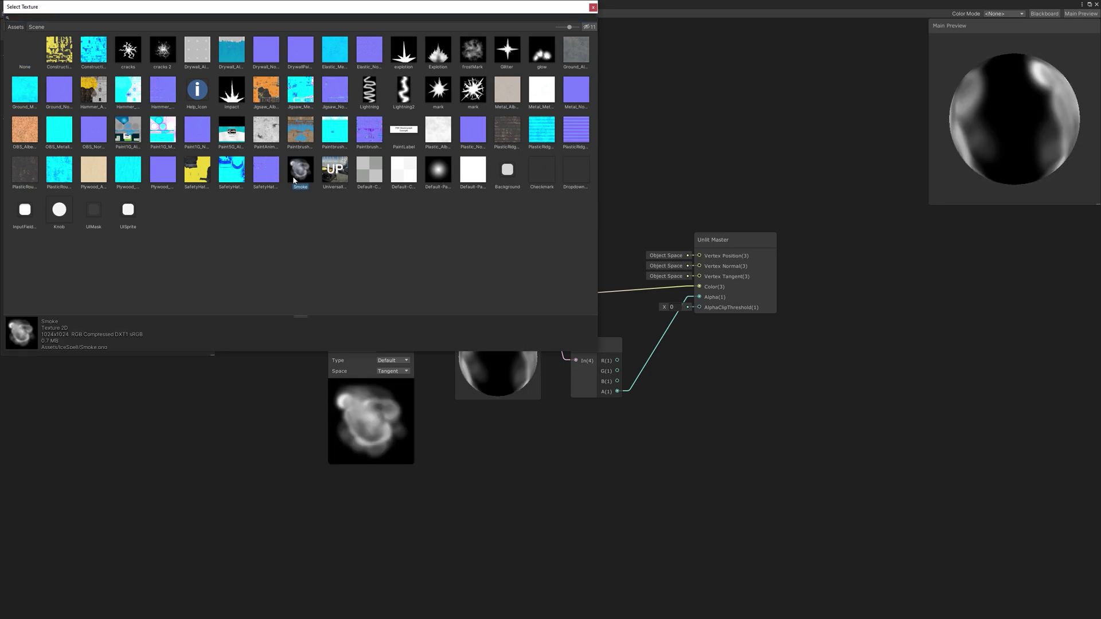
double_click(295, 175)
Step: Set Unlit Master's Surface option to Transparent, and save and close the Glow graph
left_click(762, 241)
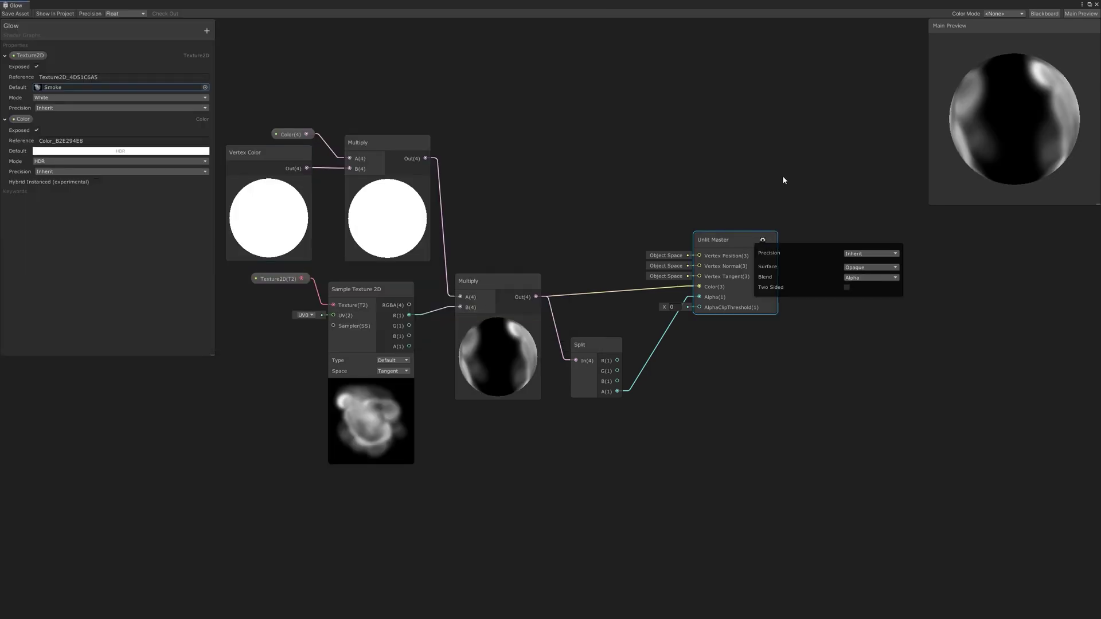
middle_click_drag(829, 167, 610, 184)
left_click(654, 285)
left_click(654, 304)
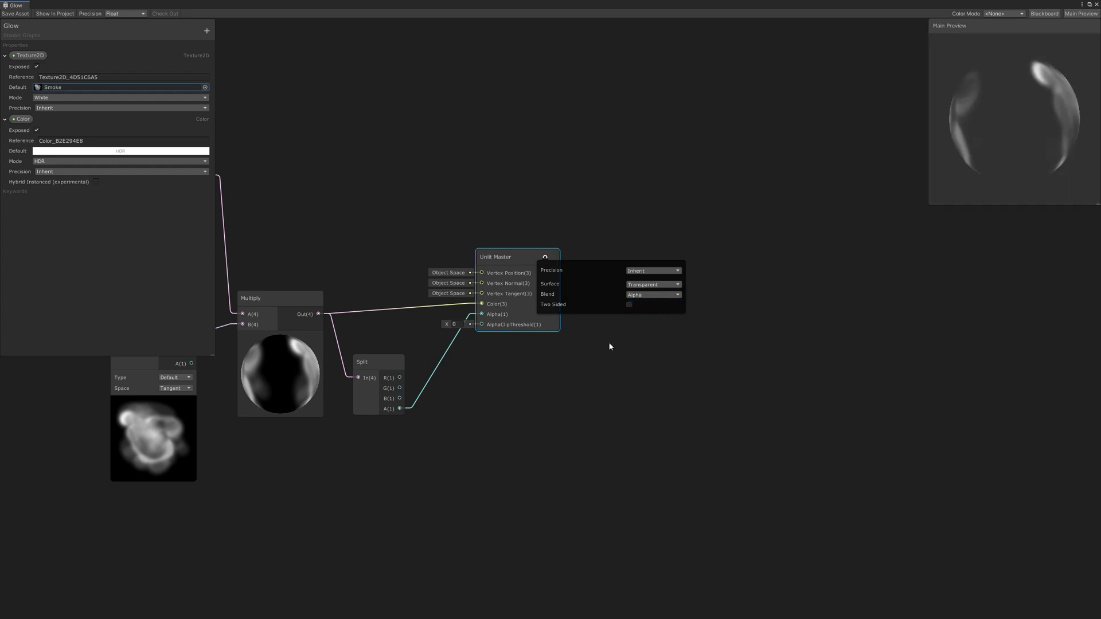
middle_click_drag(610, 342, 700, 327)
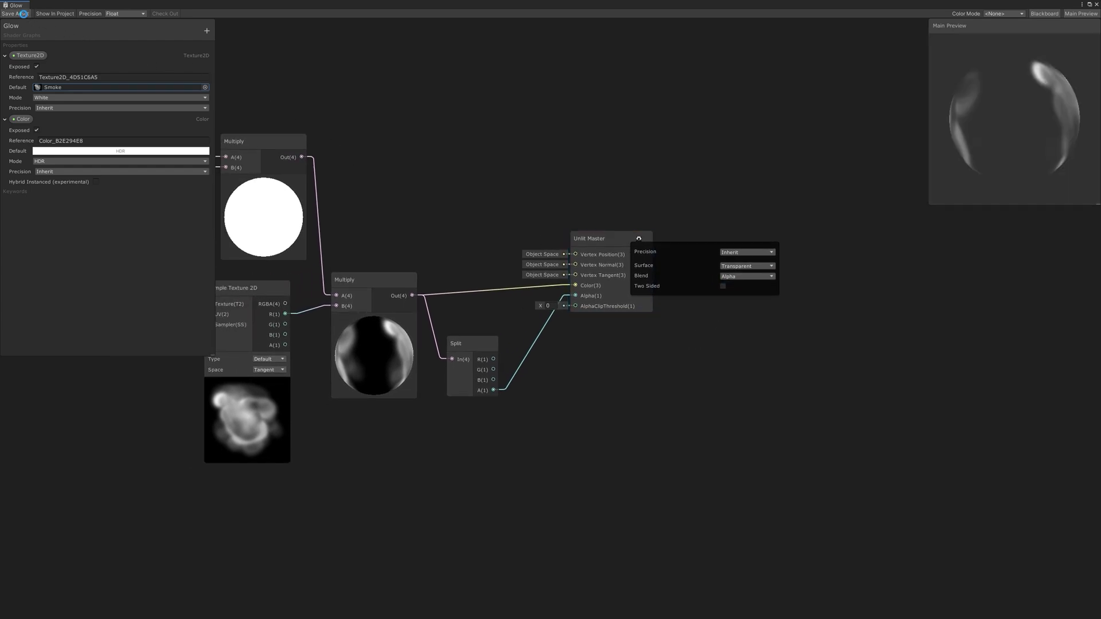
left_click(1097, 4)
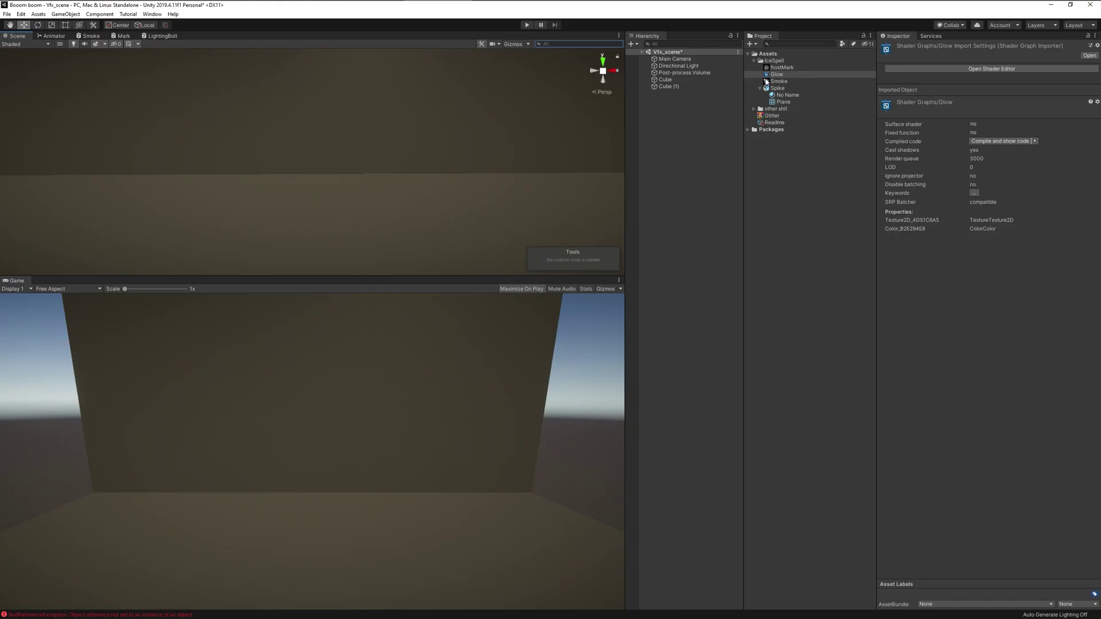
Step: Create another Unlit Graph shader named Ice in the IceSpell folder
right_click(774, 62)
mouse_move(796, 68)
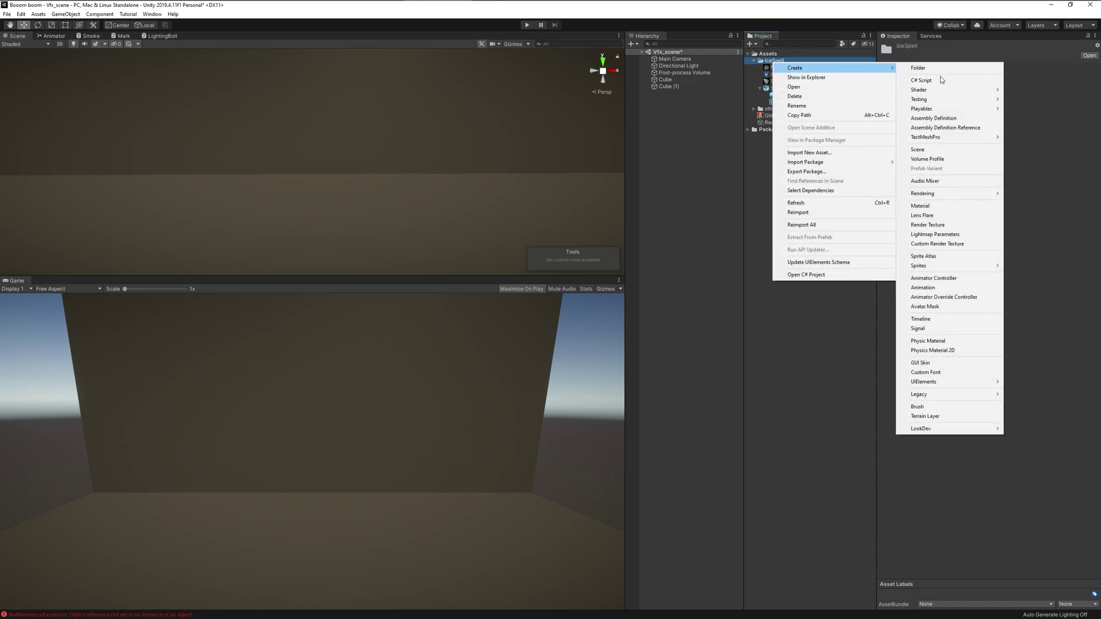
mouse_move(935, 93)
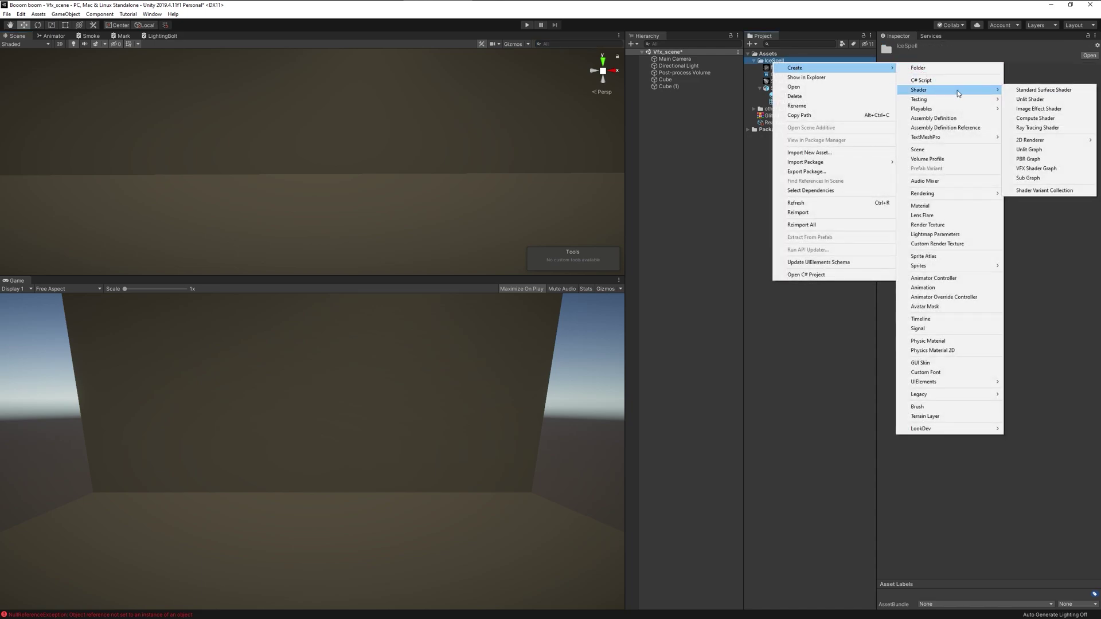
left_click(1037, 151)
type("Ice")
key("Return")
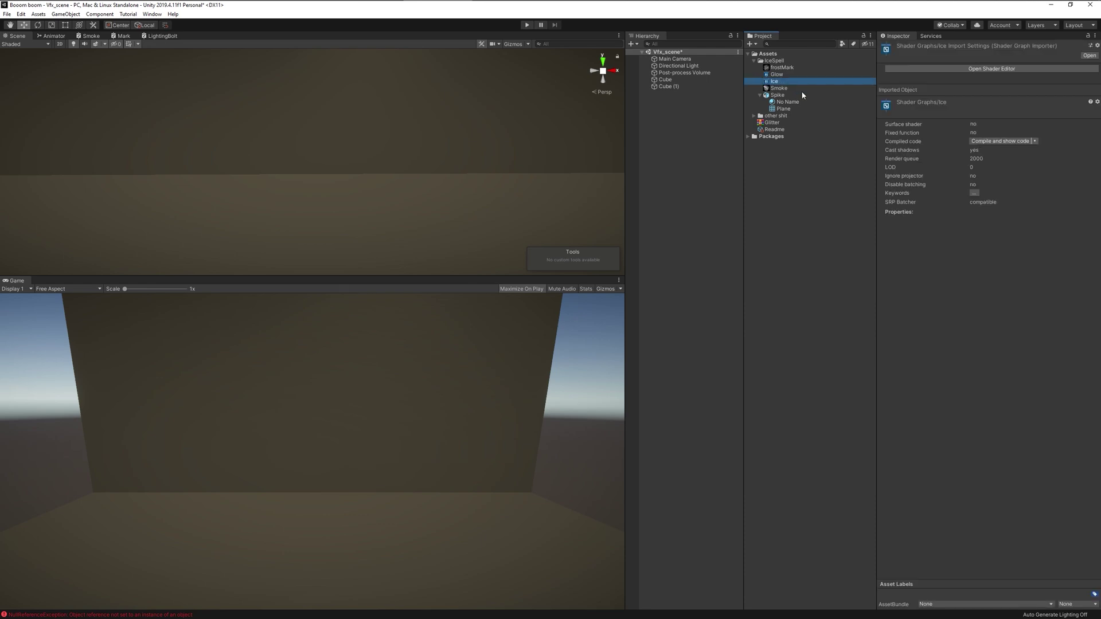
Step: Open the Ice shader graph in a maximized editor with free space beside the Unlit Master node
double_click(768, 82)
left_click_drag(195, 38, 333, 161)
left_click(627, 47)
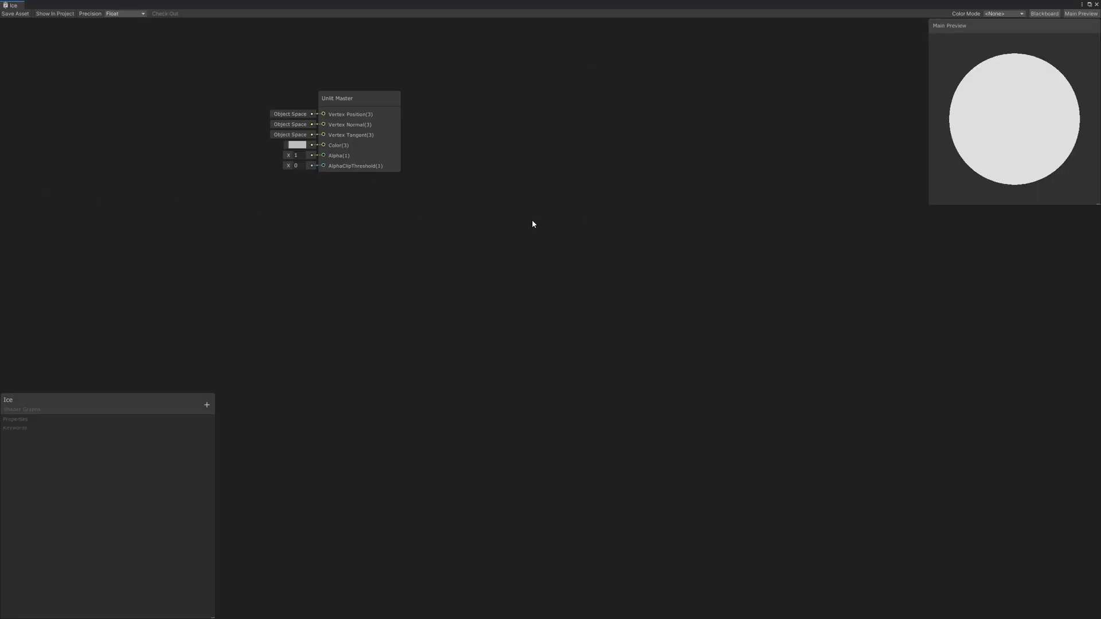
middle_click_drag(539, 224, 824, 270)
Step: Add a Simple Noise node to the Ice graph and set its Scale to 150
right_click(373, 255)
left_click(411, 260)
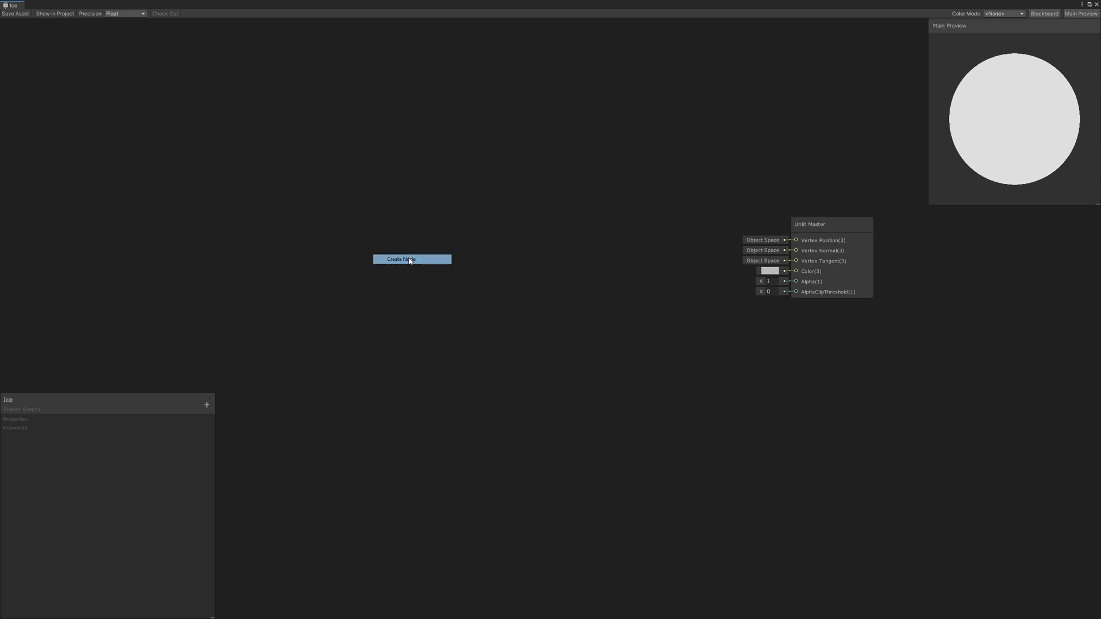
type("simp")
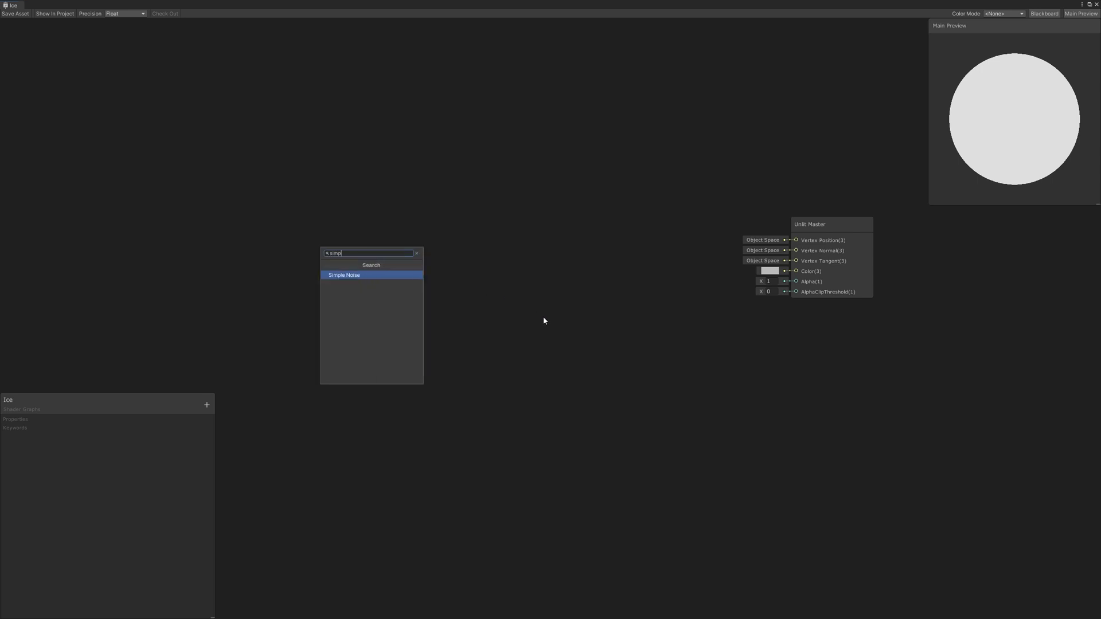
key("Return")
left_click(356, 297)
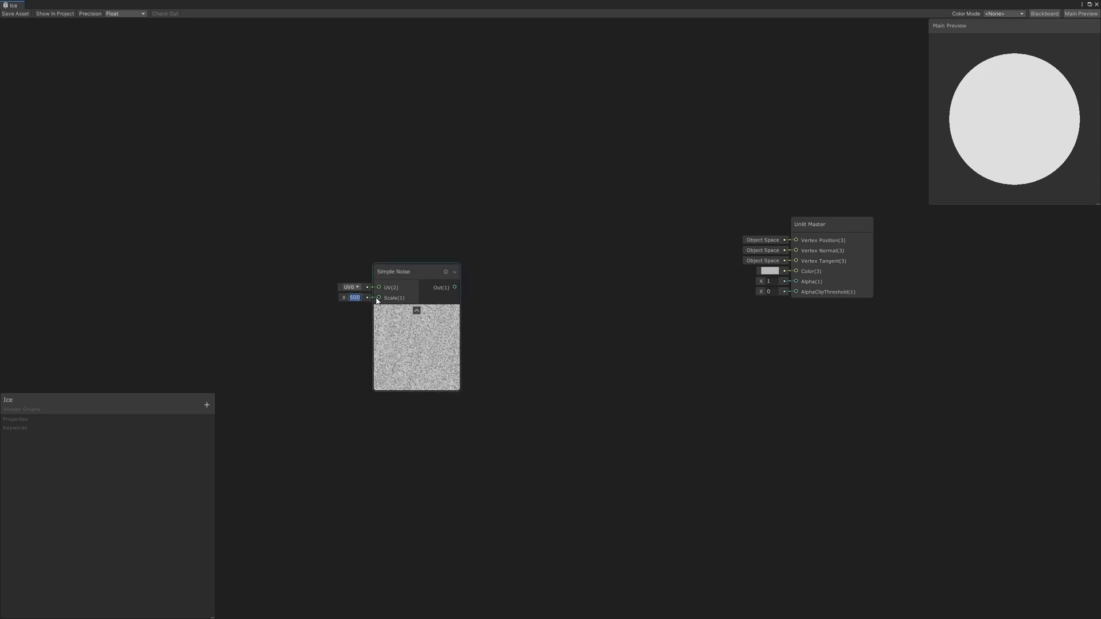
type("150")
Step: Create a Lerp node beside Simple Noise, with the noise output feeding its T input
left_click_drag(404, 279, 440, 240)
type("lerp")
key("Down")
key("Down")
key("Down")
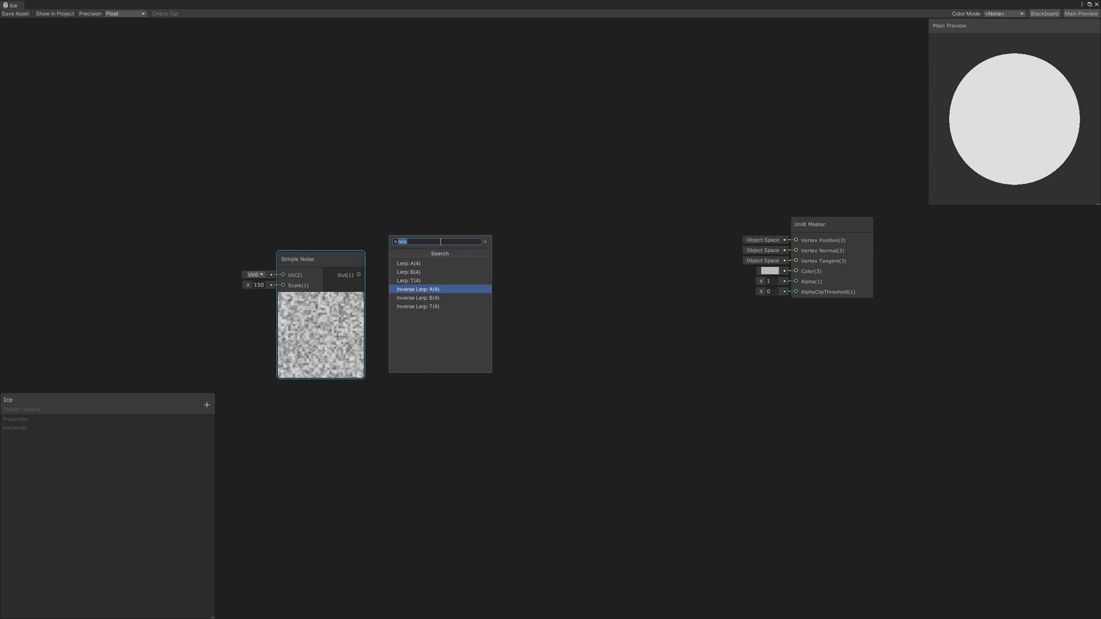
key("Up")
key("Return")
Step: Move the Blackboard clear of the graph and add two Color properties to it
left_click_drag(164, 402, 164, 42)
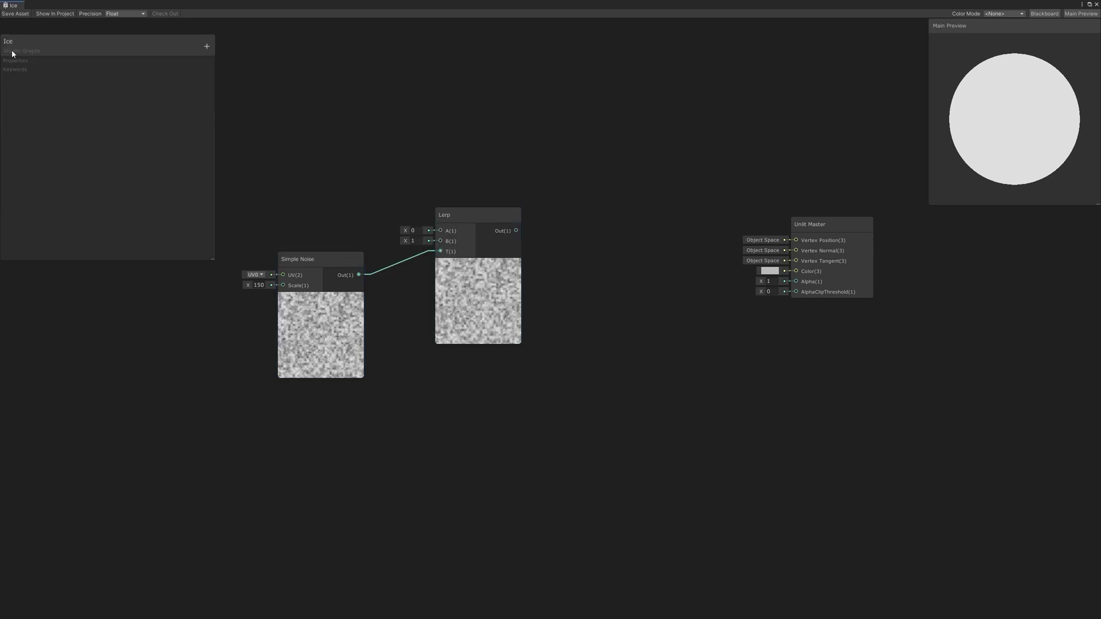
left_click(205, 48)
left_click(231, 87)
left_click(207, 47)
left_click(231, 87)
Step: Set the Mode of both Color properties to HDR
left_click(99, 104)
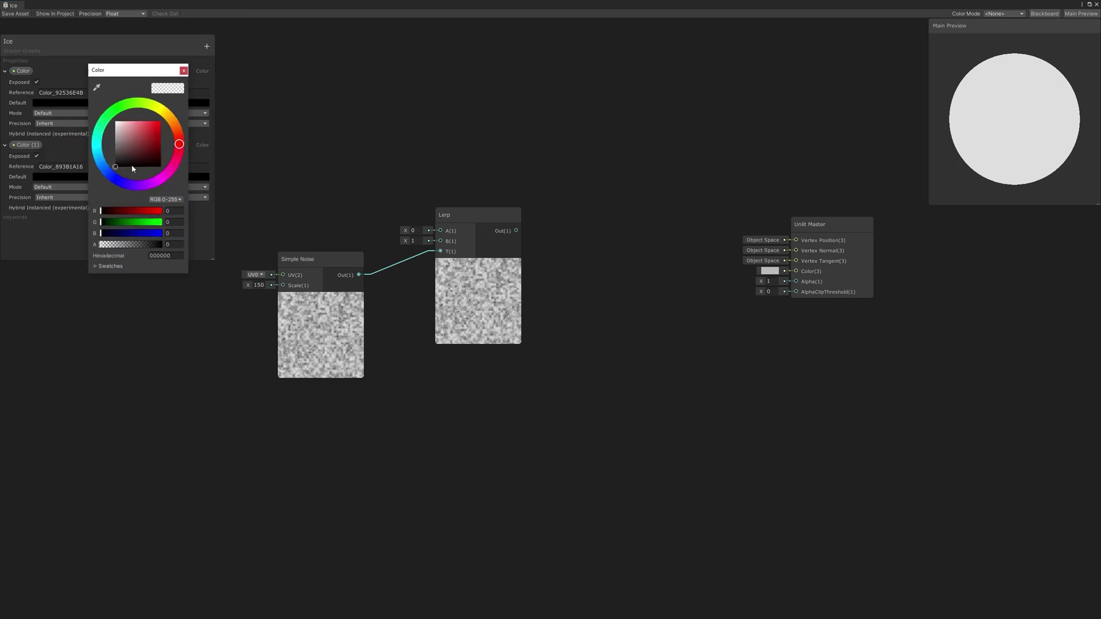
left_click(57, 113)
left_click(51, 131)
left_click(57, 187)
left_click(51, 205)
Step: Set the first Color property's default to bright cyan with RGB 0, 248, 255
left_click(85, 103)
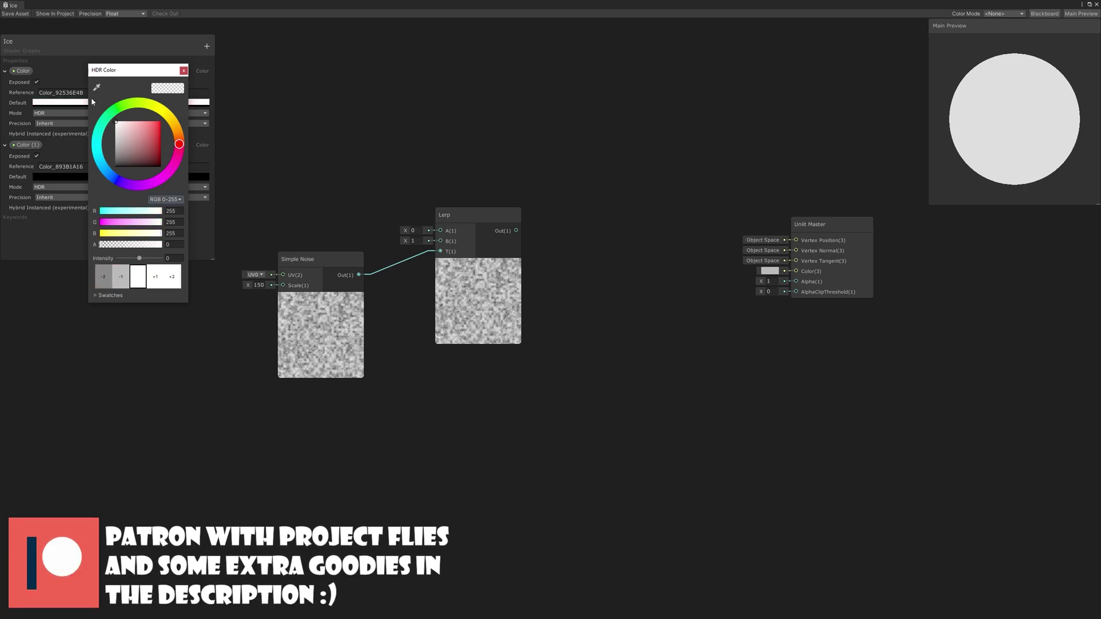
left_click(103, 150)
left_click(160, 122)
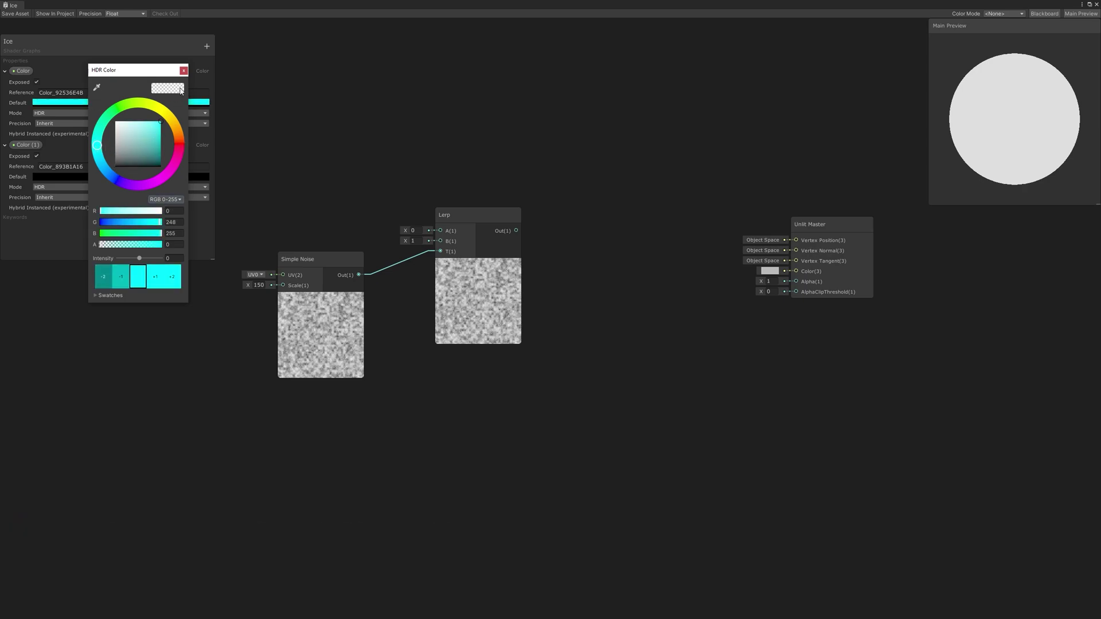
left_click(162, 64)
Step: Set Color (1)'s default to pale cyan with RGB 180, 249, 255, full alpha and a raised HDR intensity
left_click(62, 177)
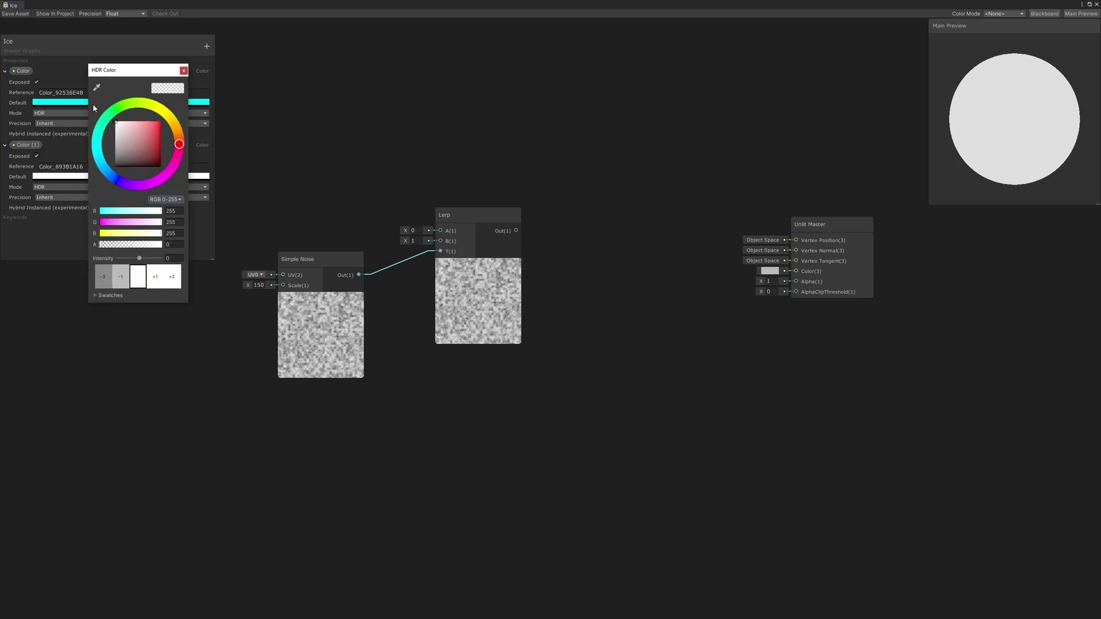
left_click_drag(123, 247, 162, 246)
left_click(96, 151)
left_click(133, 119)
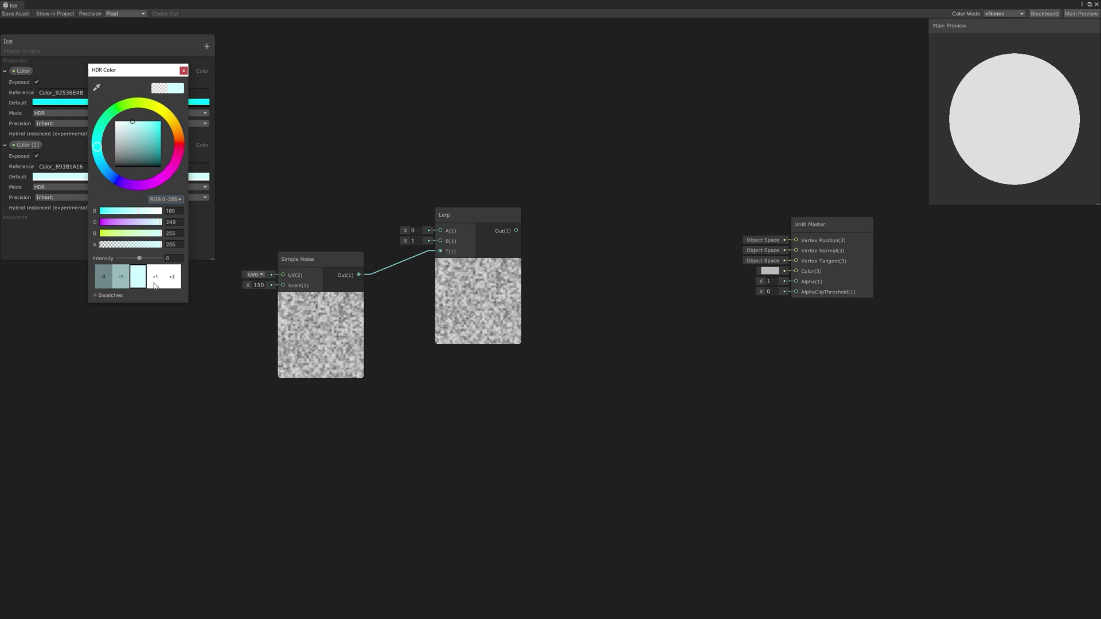
left_click(171, 277)
left_click(171, 277)
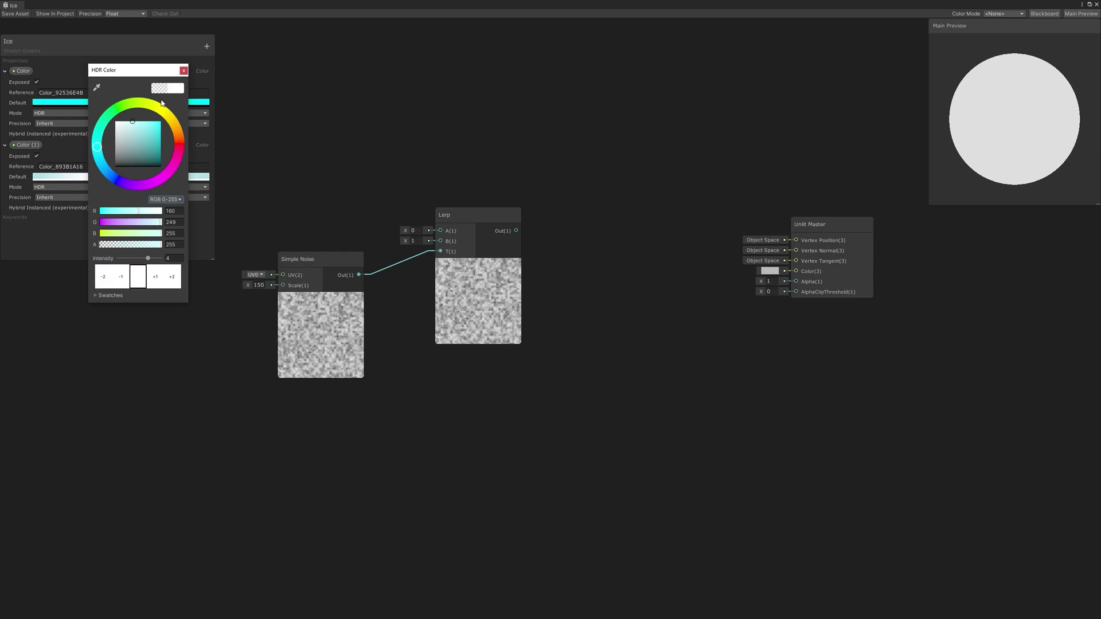
left_click(127, 279)
left_click(184, 71)
Step: Set the first Color property's alpha to 255 and its HDR intensity to 2
left_click(120, 103)
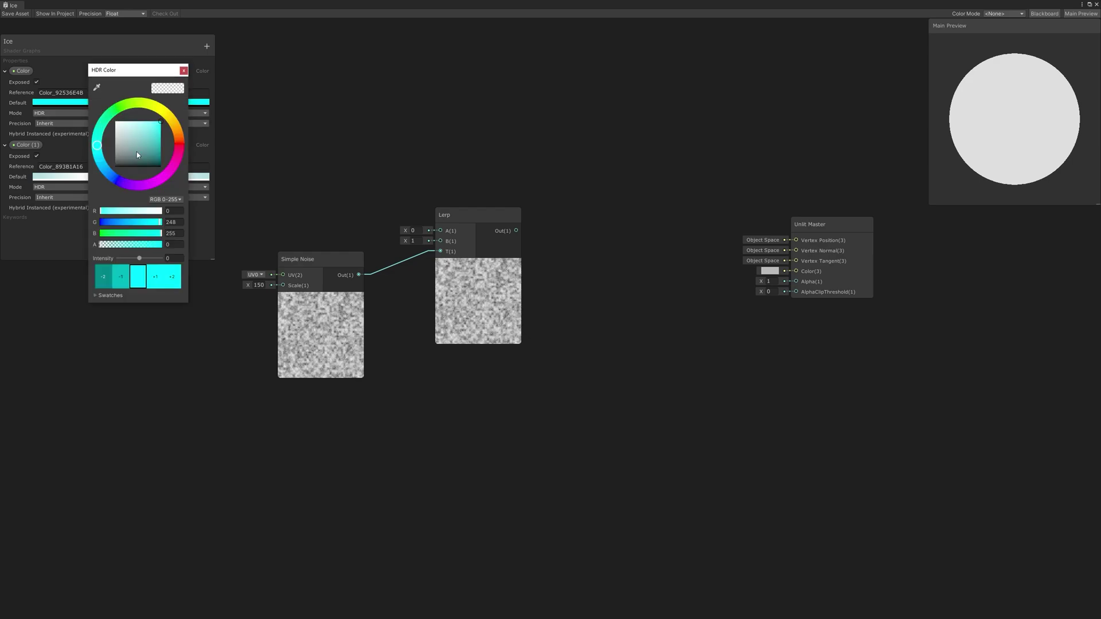
left_click_drag(117, 243, 198, 257)
left_click(172, 279)
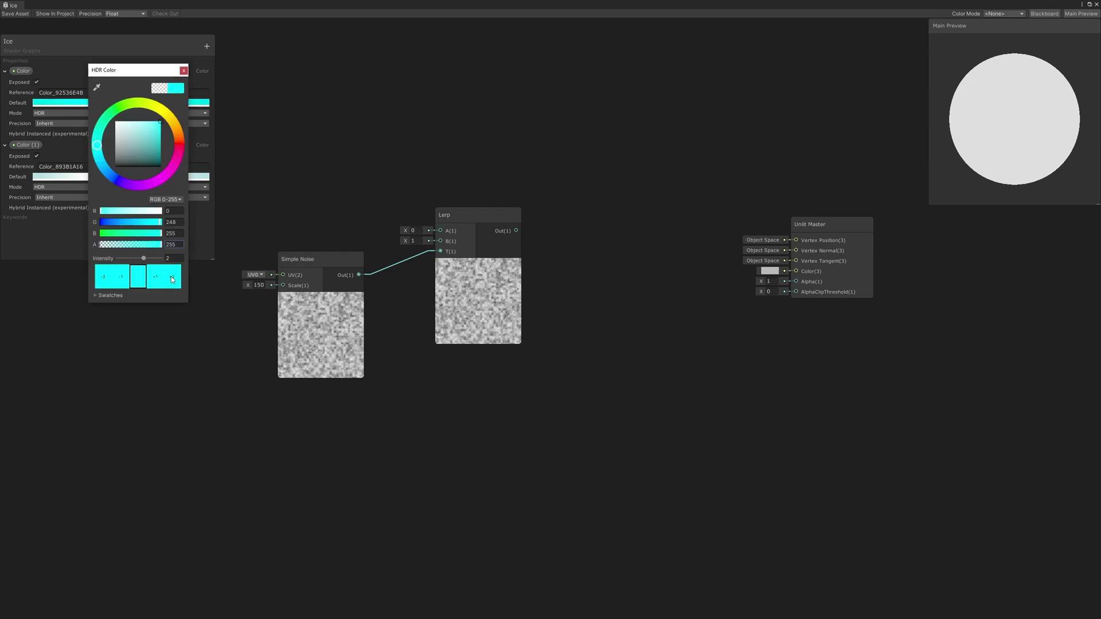
left_click(185, 72)
Step: Place both Color properties in the graph and connect Color to Lerp A and Color (1) to Lerp B
left_click_drag(22, 70, 442, 236)
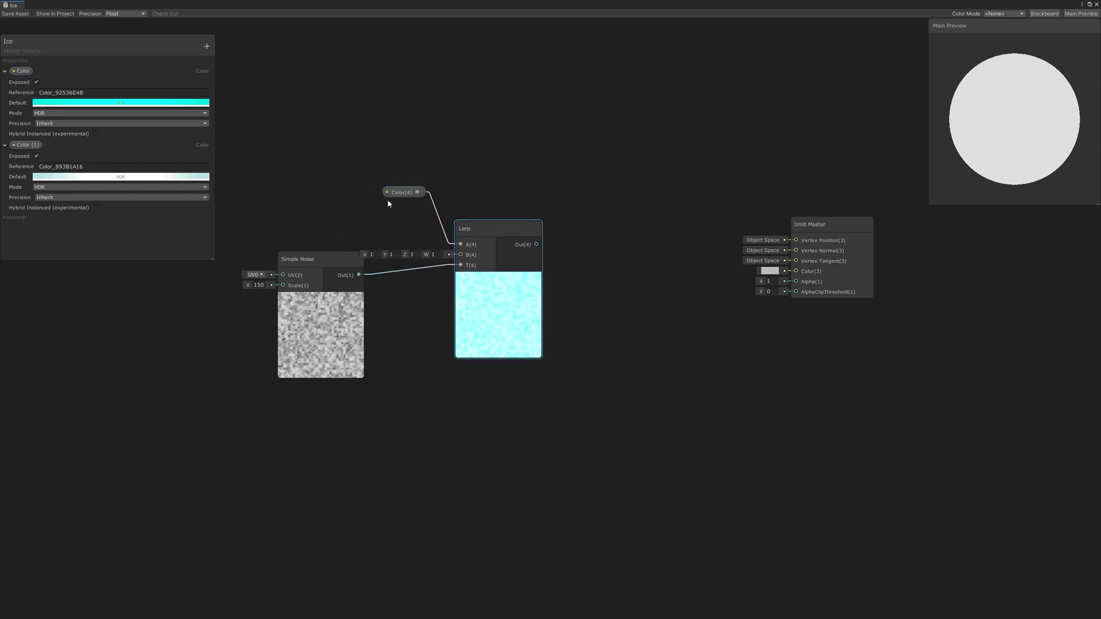
left_click_drag(26, 144, 461, 255)
Step: Make Color (1)'s default a more saturated cyan and lower its HDR intensity to about 1.83
left_click(132, 176)
left_click_drag(133, 124, 141, 121)
left_click(184, 70)
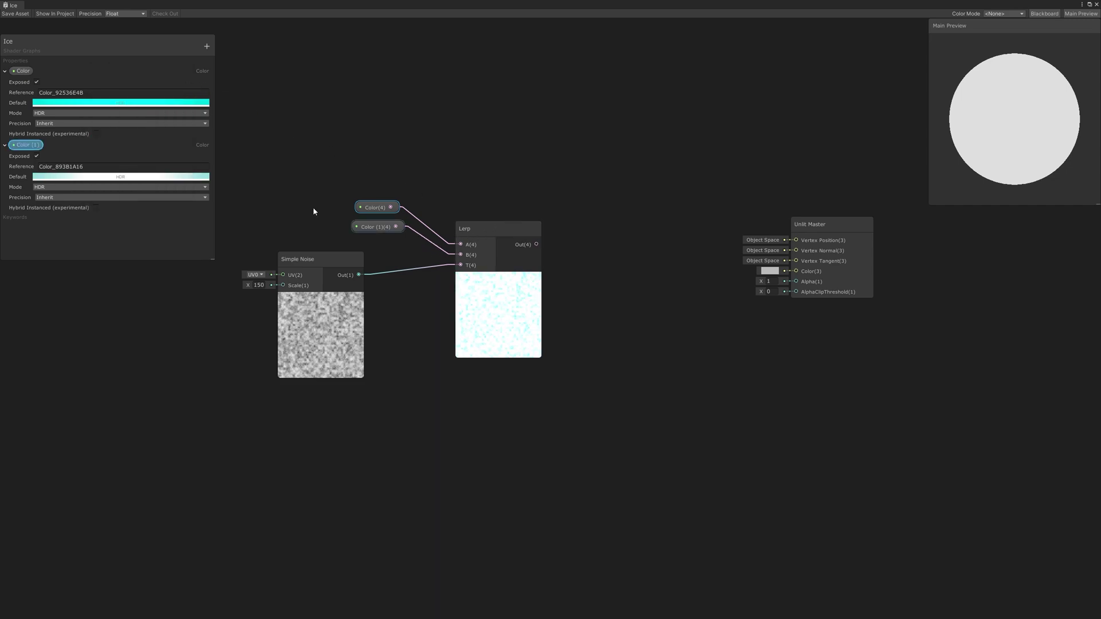
left_click(72, 178)
left_click_drag(137, 131, 145, 122)
left_click(122, 278)
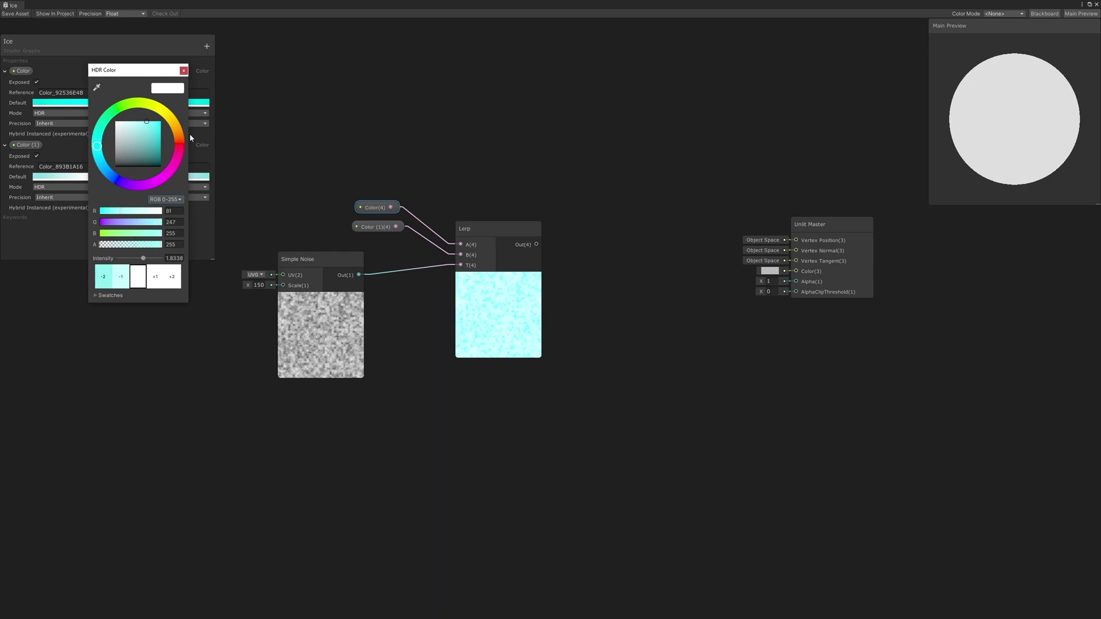
left_click(182, 71)
Step: Connect the Lerp output to Unlit Master's Color input, and save and close the Ice graph
left_click(516, 238)
left_click_drag(536, 245, 797, 272)
left_click_drag(1044, 109, 932, 138)
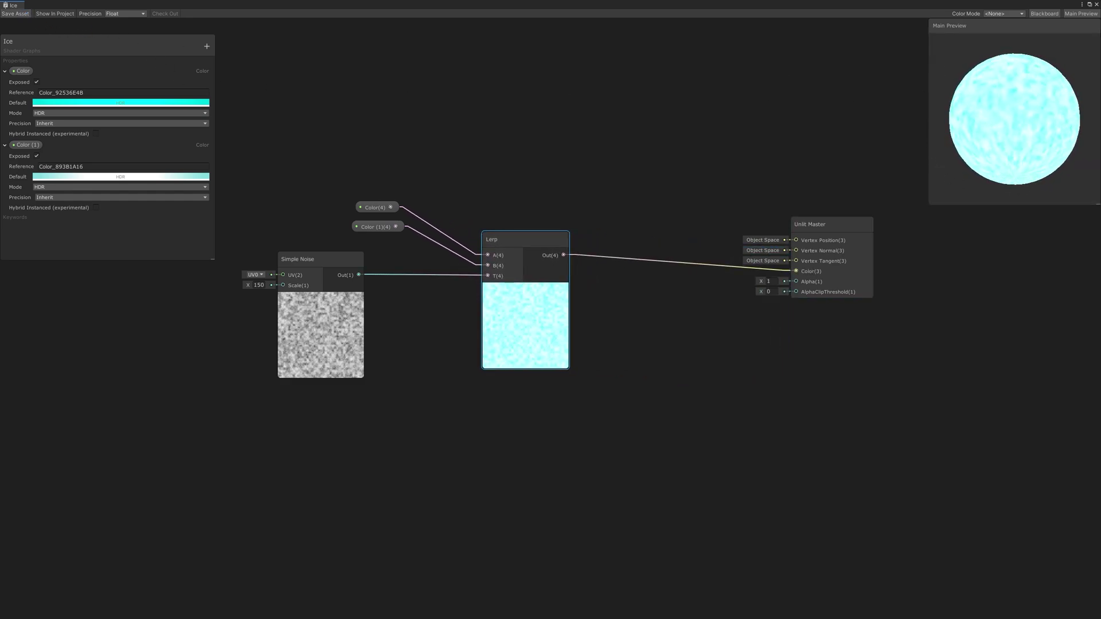
left_click(1096, 4)
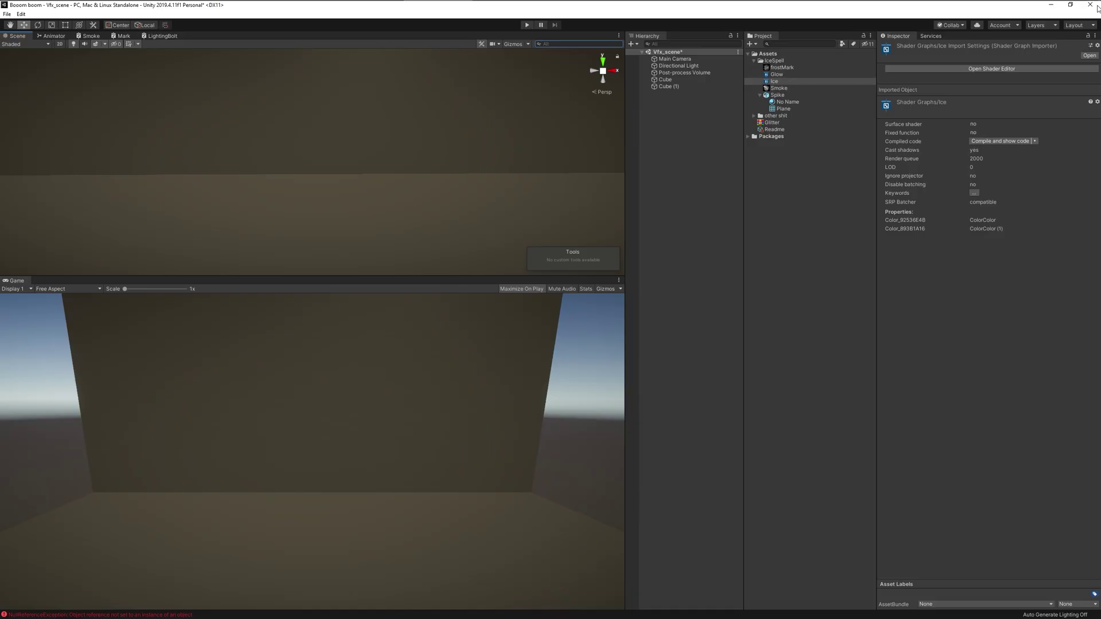
Step: Create a material named Smoke in the IceSpell folder
right_click(780, 63)
mouse_move(789, 69)
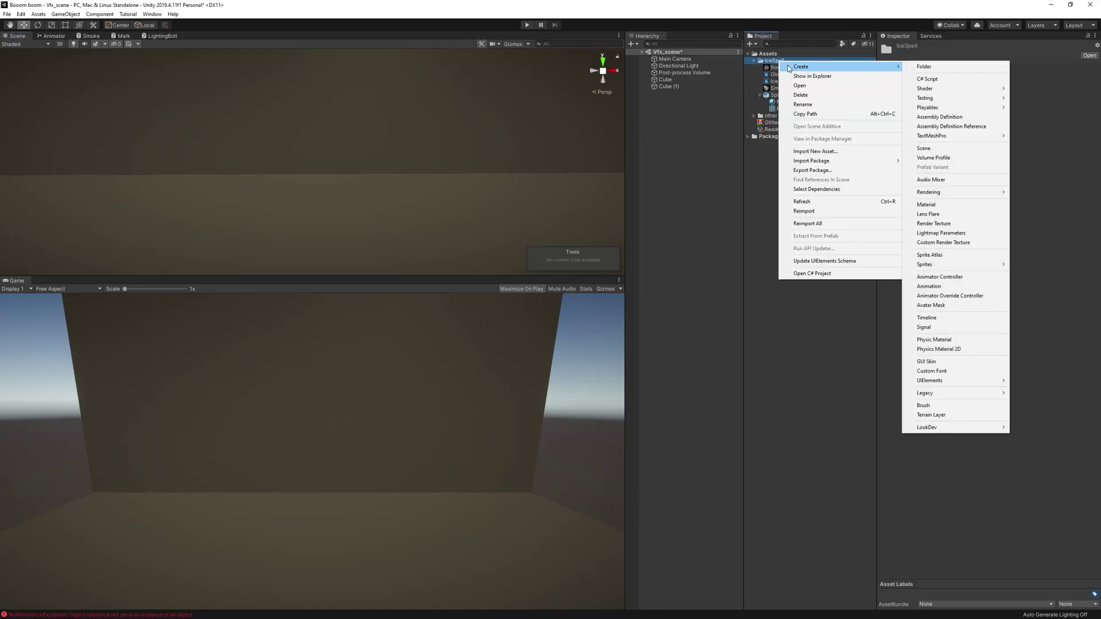
right_click(776, 63)
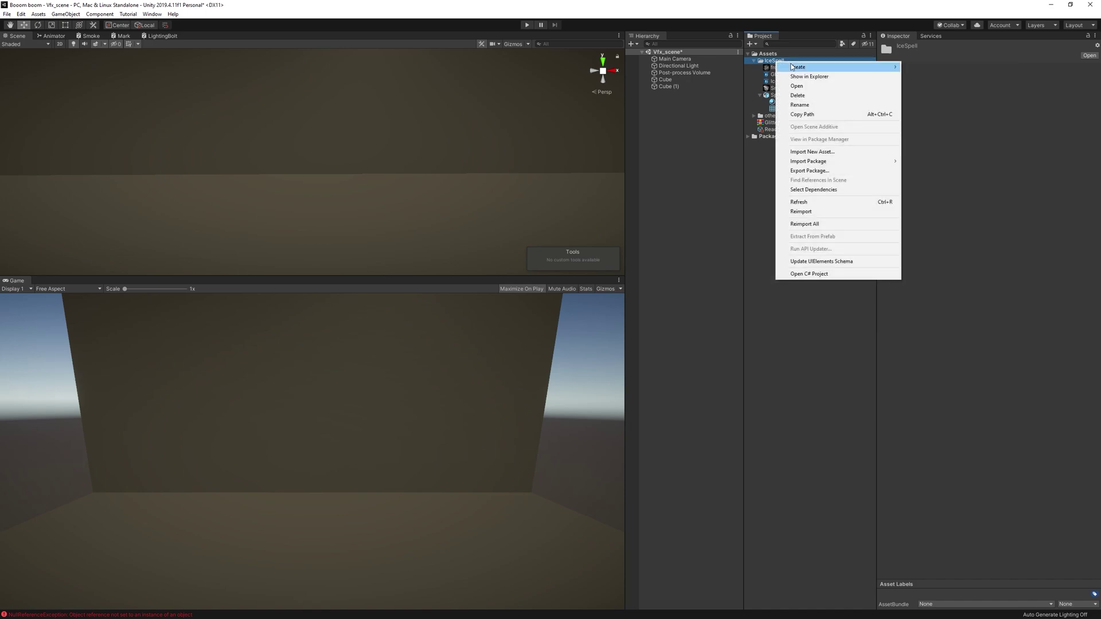
mouse_move(798, 69)
left_click(922, 205)
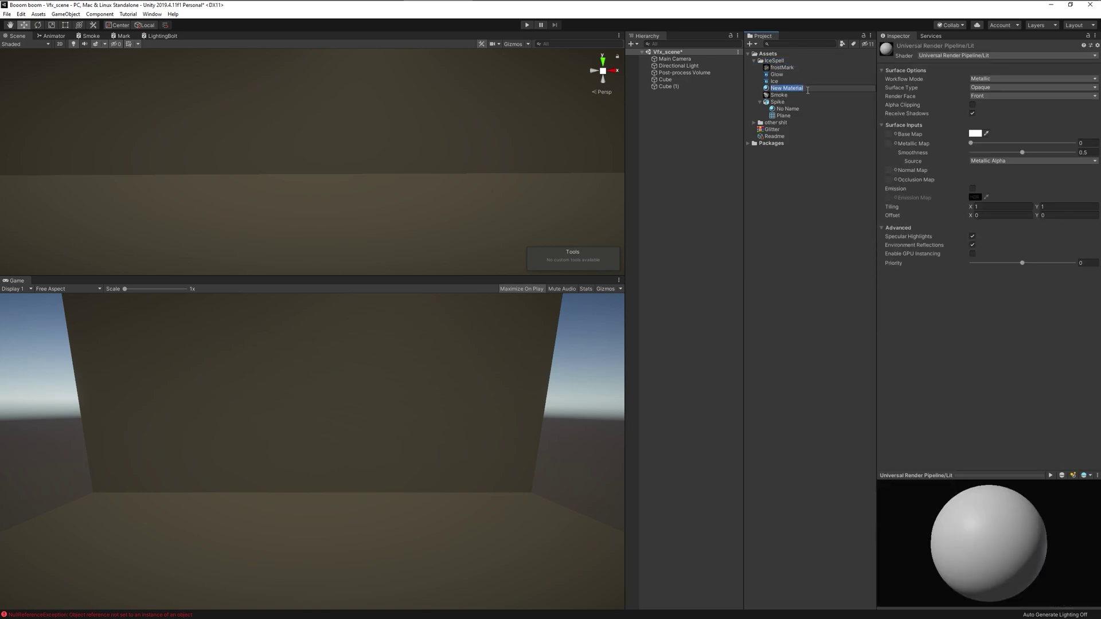
type("Smoke")
key("Return")
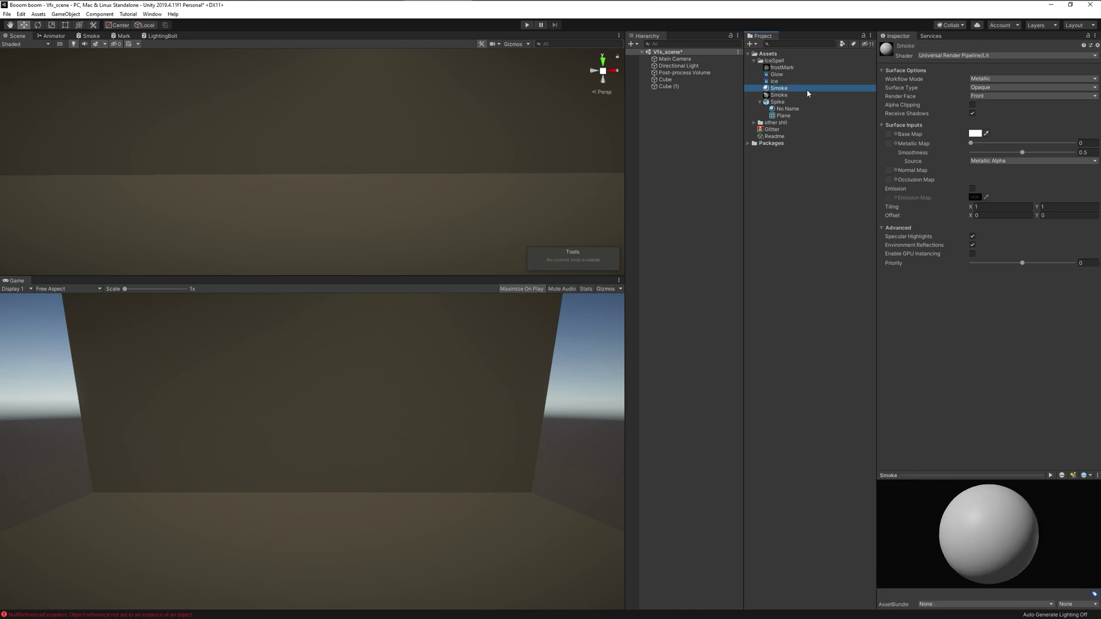
Step: Create a material named Forstmark in the IceSpell folder
right_click(783, 67)
mouse_move(801, 66)
left_click(923, 206)
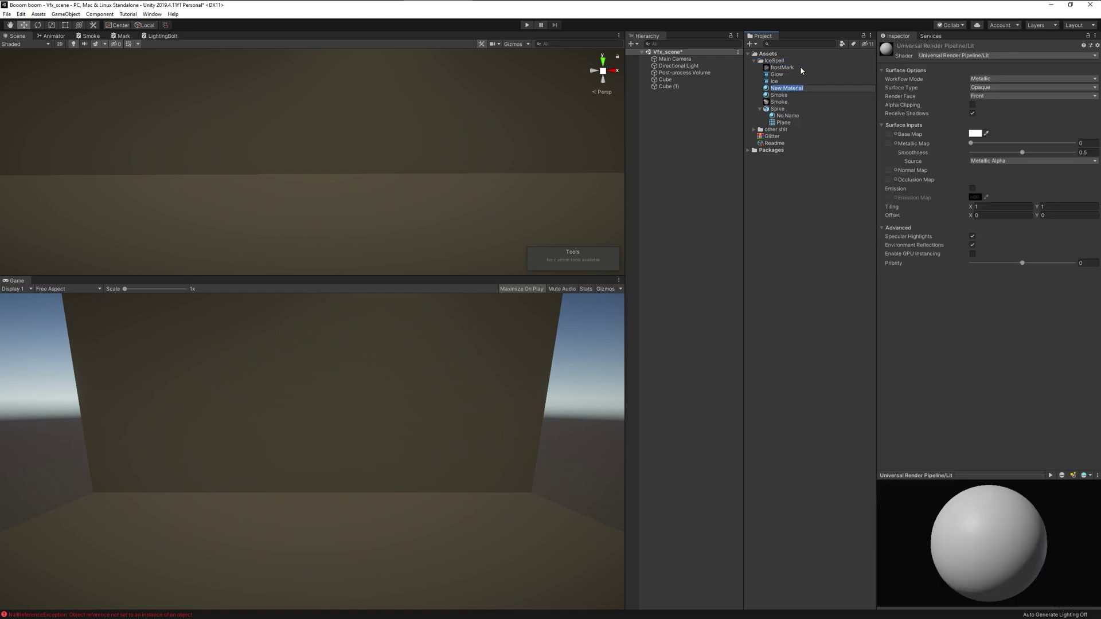
type("Forstmark")
key("Return")
Step: Create a material named Ice in the IceSpell folder
right_click(787, 61)
mouse_move(801, 67)
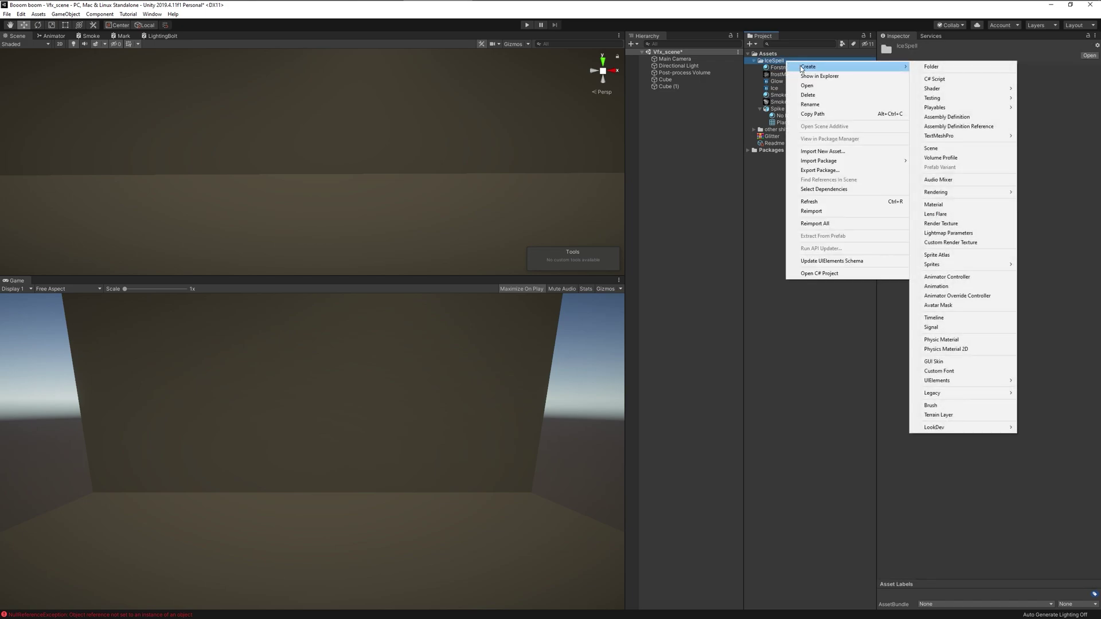
left_click(774, 87)
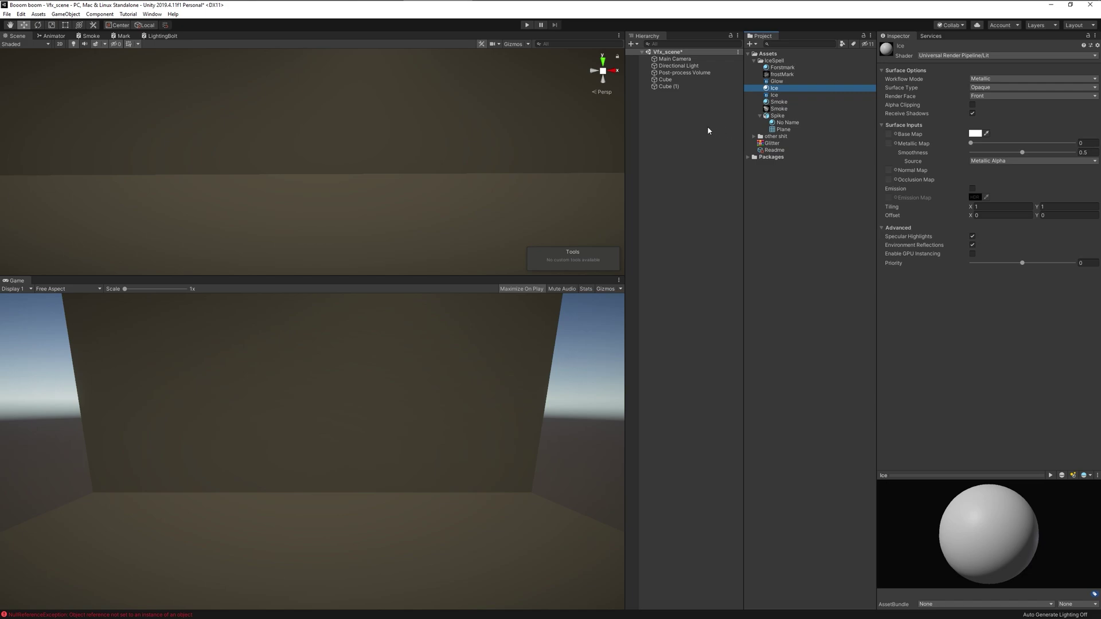
Step: Create an empty GameObject in the scene and name it IceSpell
right_click(668, 118)
left_click(702, 195)
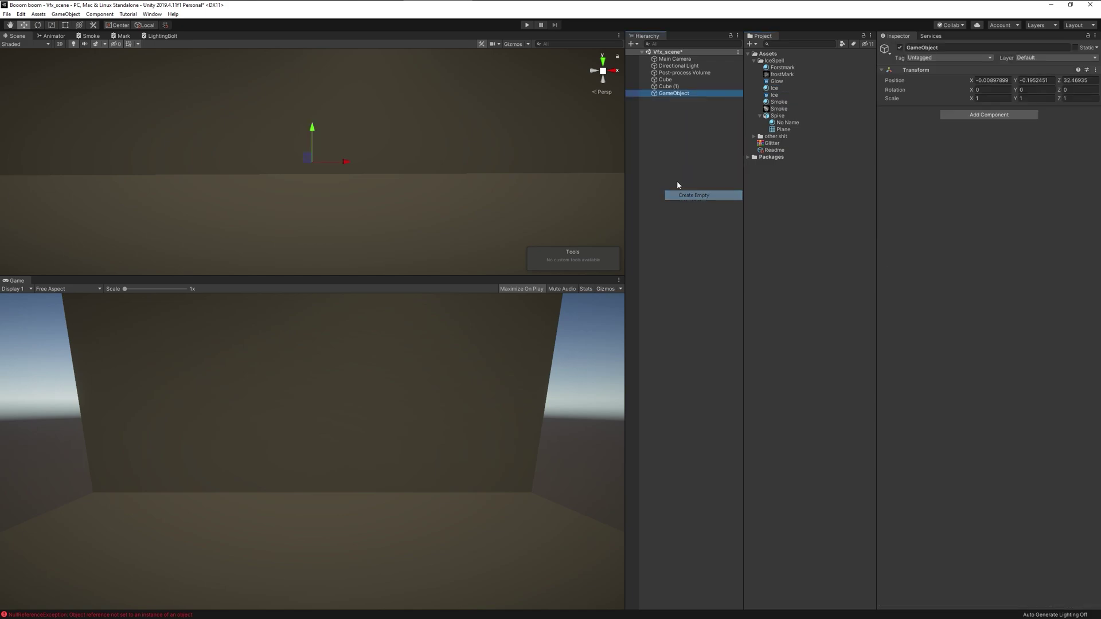
right_click(674, 93)
left_click(707, 122)
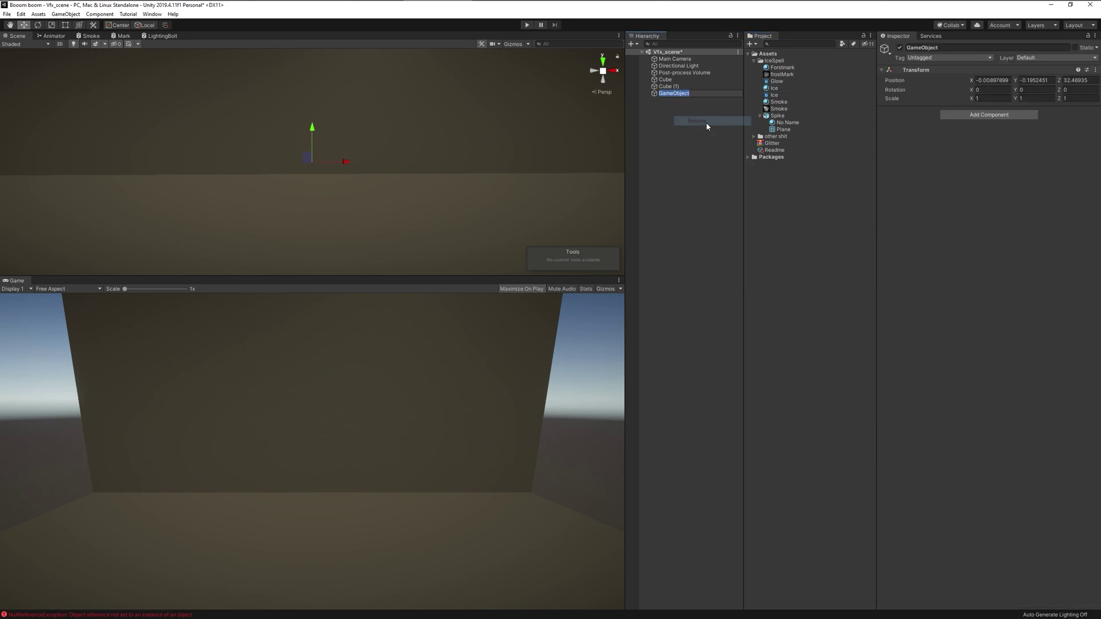
type("IceSpell")
key("Return")
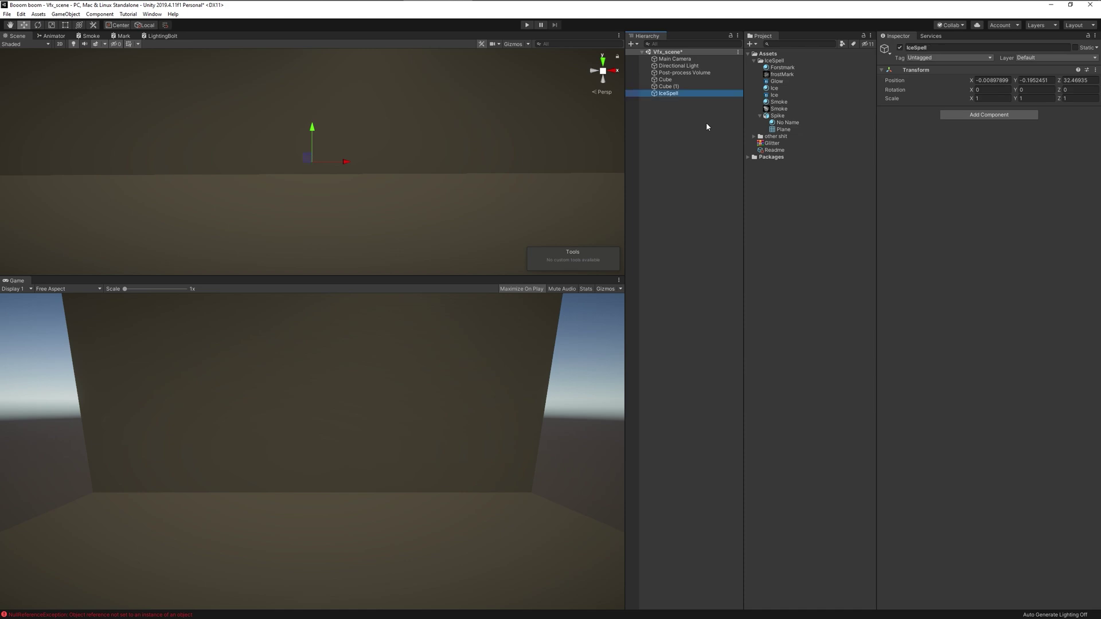
Step: Add a Particle System as a child of the IceSpell object and name it Spike
right_click(669, 93)
mouse_move(698, 187)
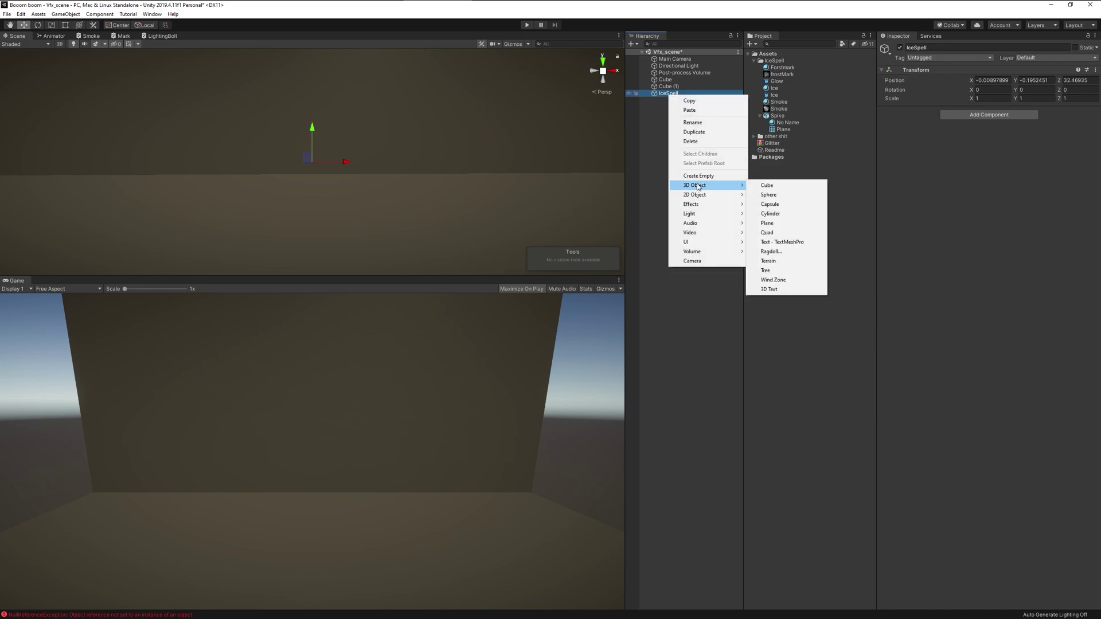
left_click(771, 205)
right_click(671, 102)
left_click(688, 128)
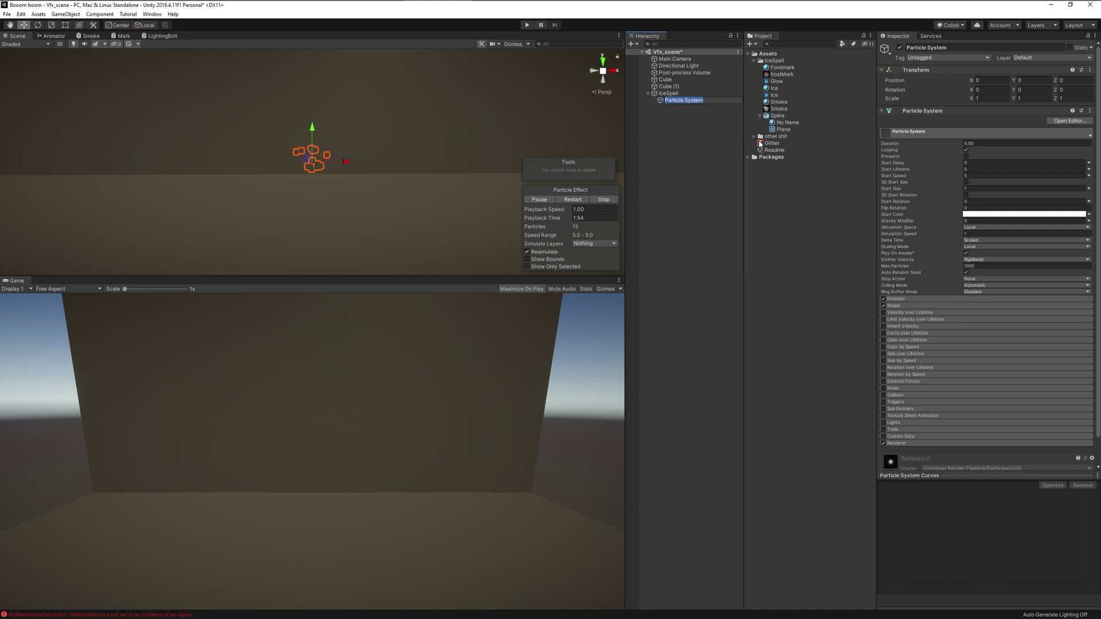
type("Spike")
key("Return")
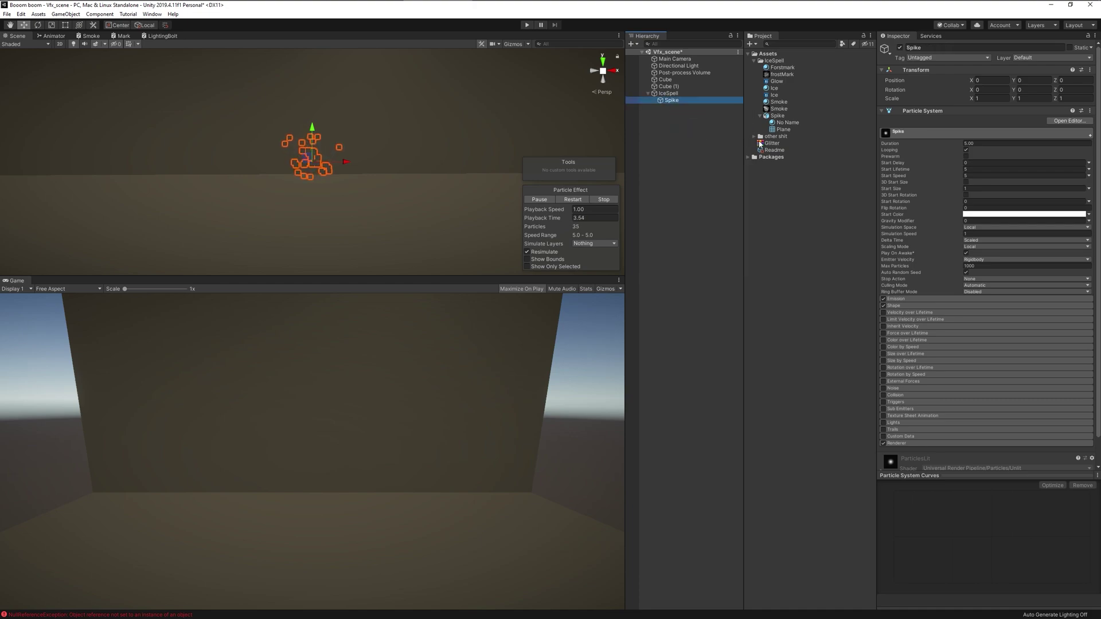
Step: Set the IceSpell object's X and Z position to 0
left_click(692, 93)
left_click(997, 80)
type("0")
key("Tab")
left_click(1072, 80)
type("0")
Step: Set the Spike particle system's Start Lifetime to 2
left_click(702, 101)
scroll(408, 197, "down", 5)
scroll(389, 190, "up", 3)
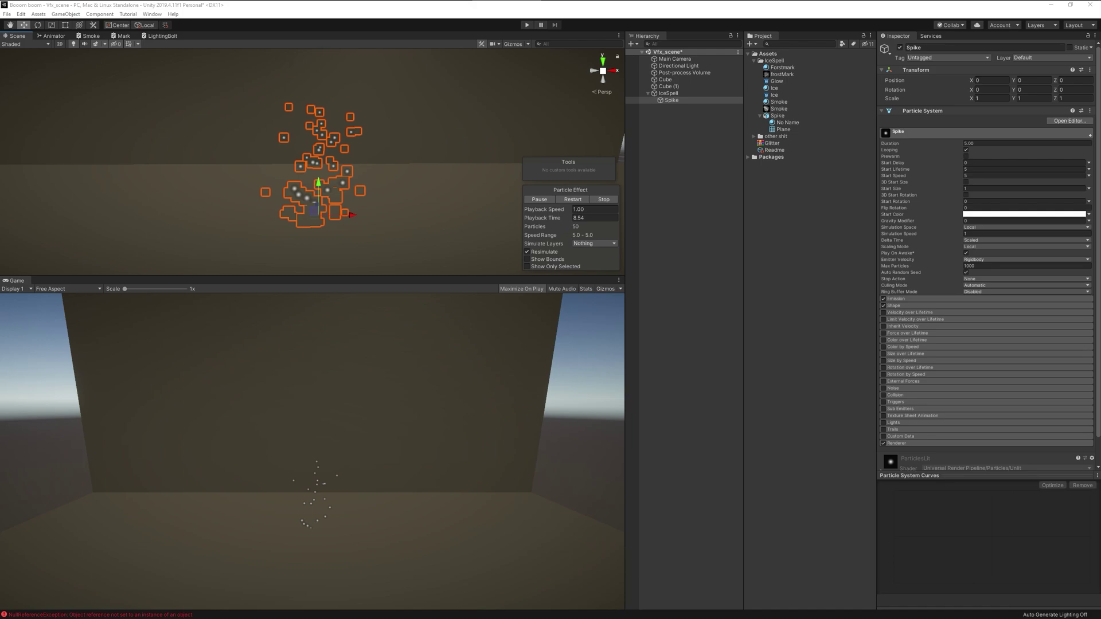
left_click(972, 168)
type("2")
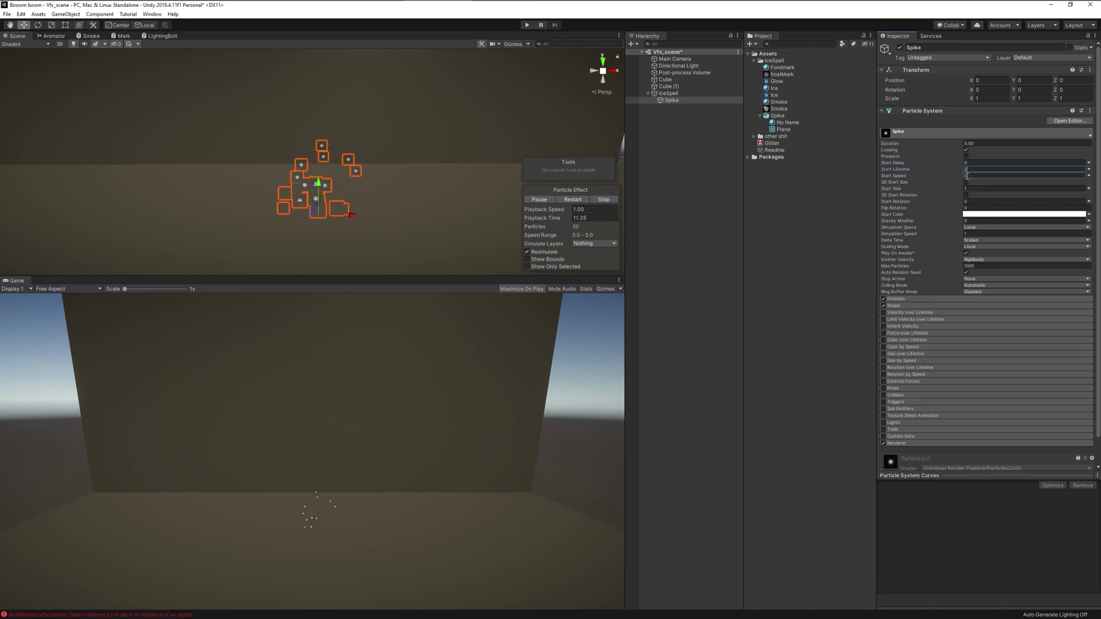
Step: Enable 3D Start Size on the Spike particle system and make it Random Between Two Constants
left_click(966, 181)
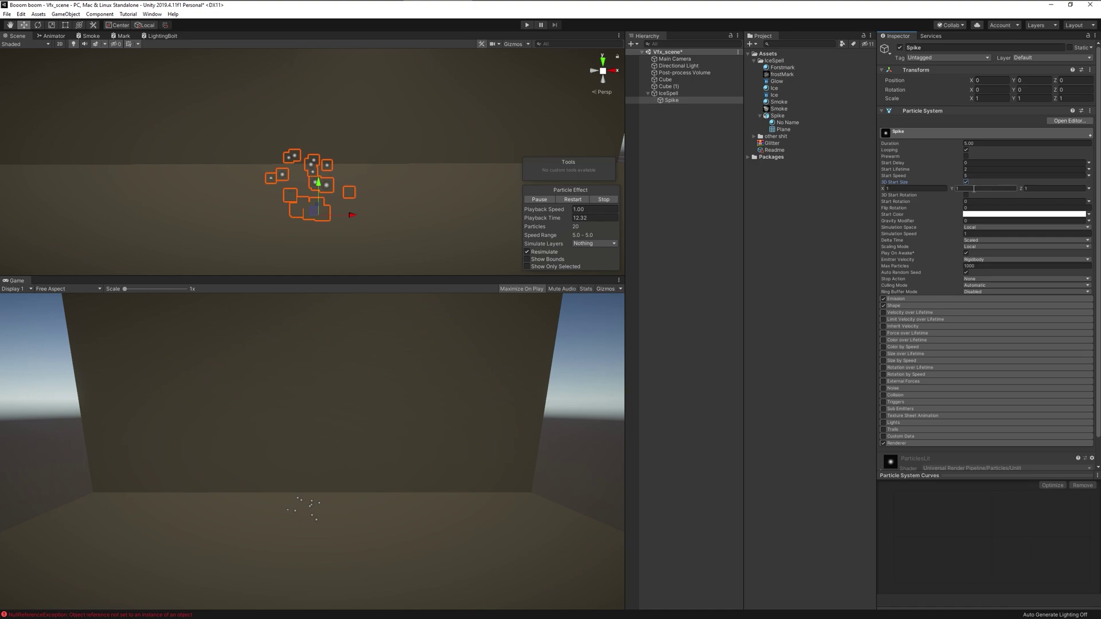
left_click(1088, 189)
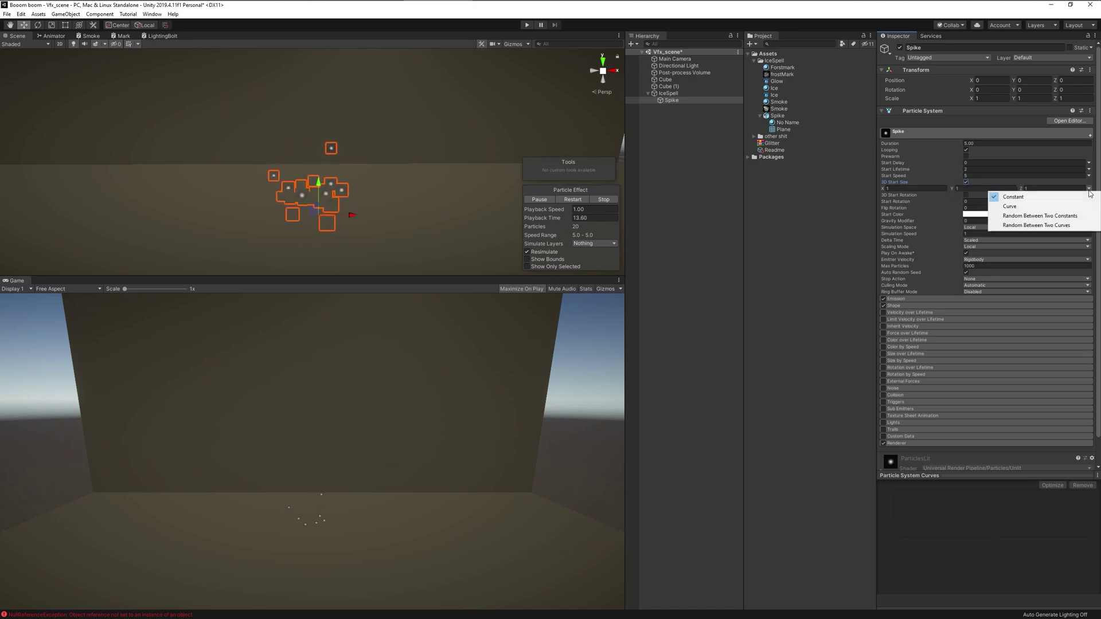
left_click(1028, 217)
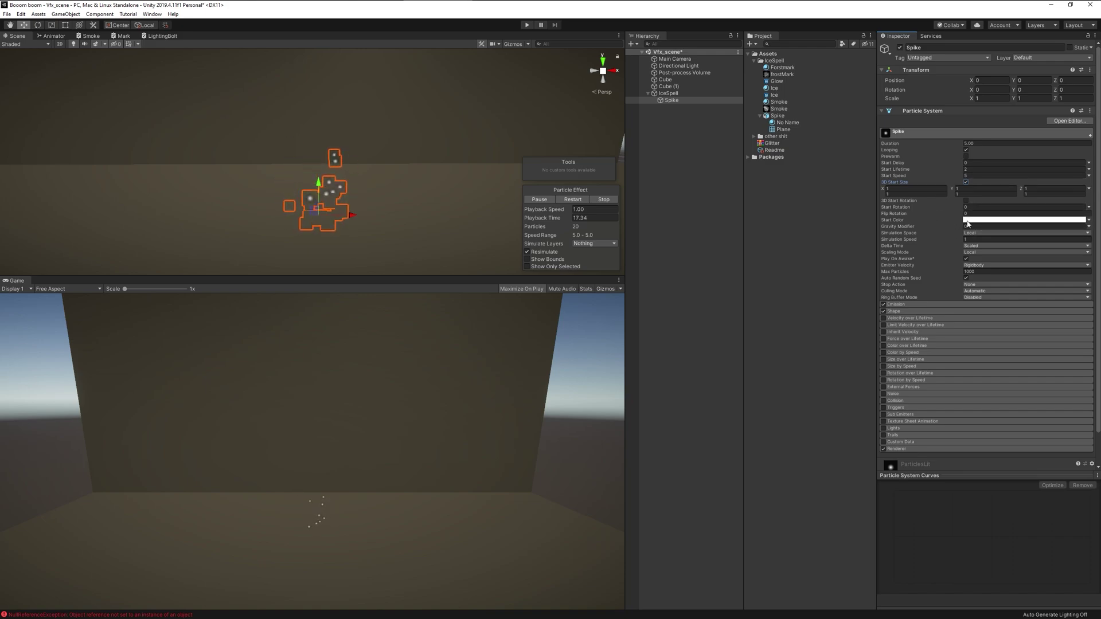
Step: Set the Spike particle system's Start Speed to 0 and its emission shape to Circle
left_click(918, 312)
left_click(978, 320)
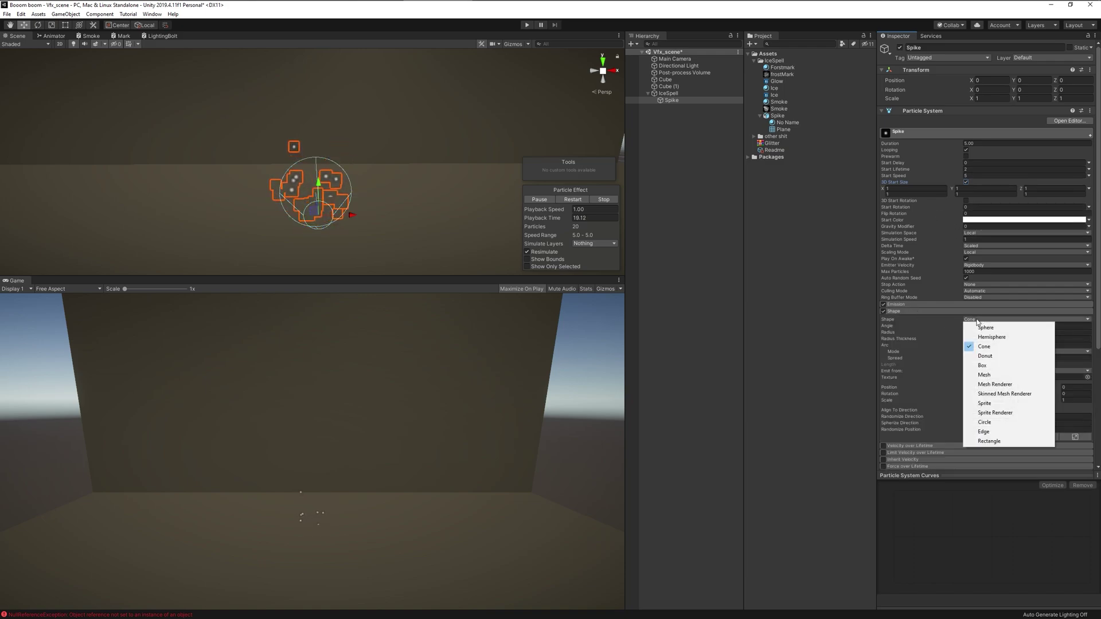
left_click(973, 175)
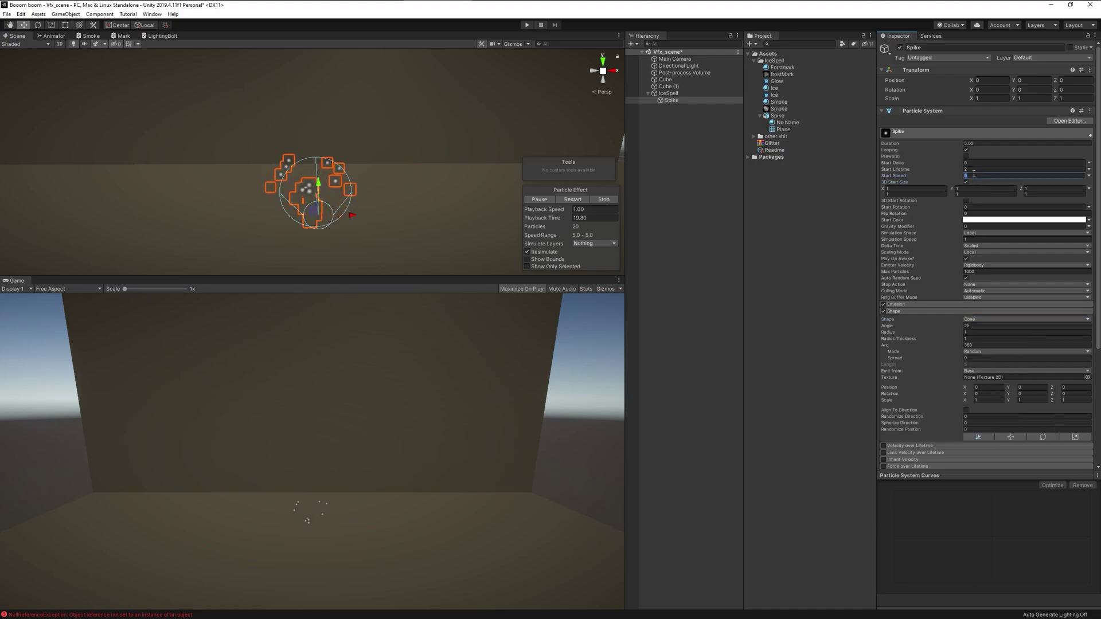
type("0")
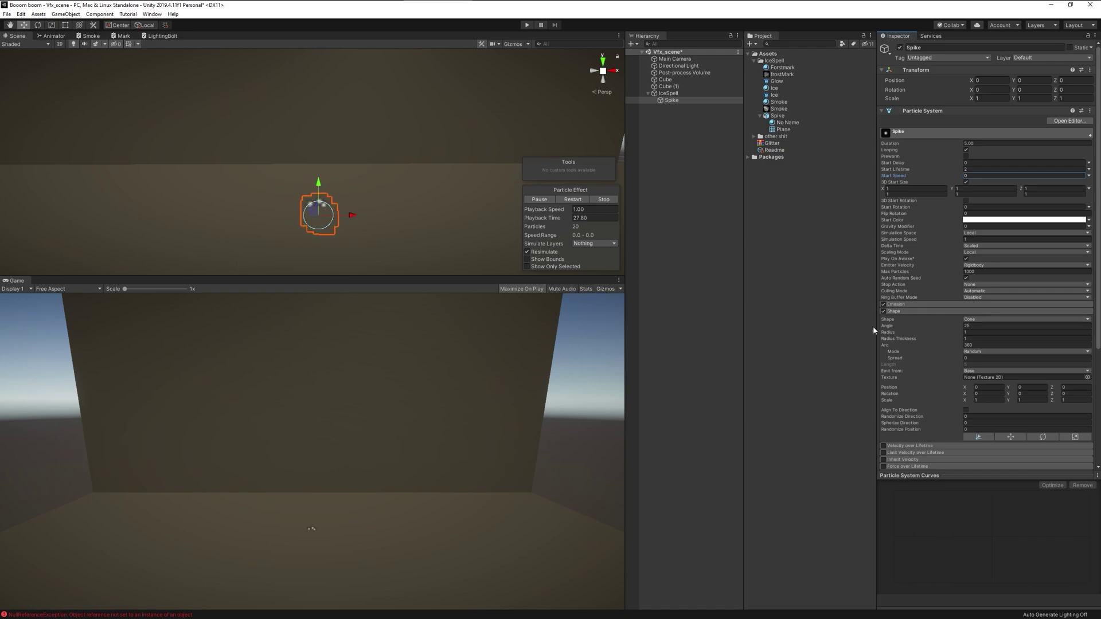
left_click(970, 321)
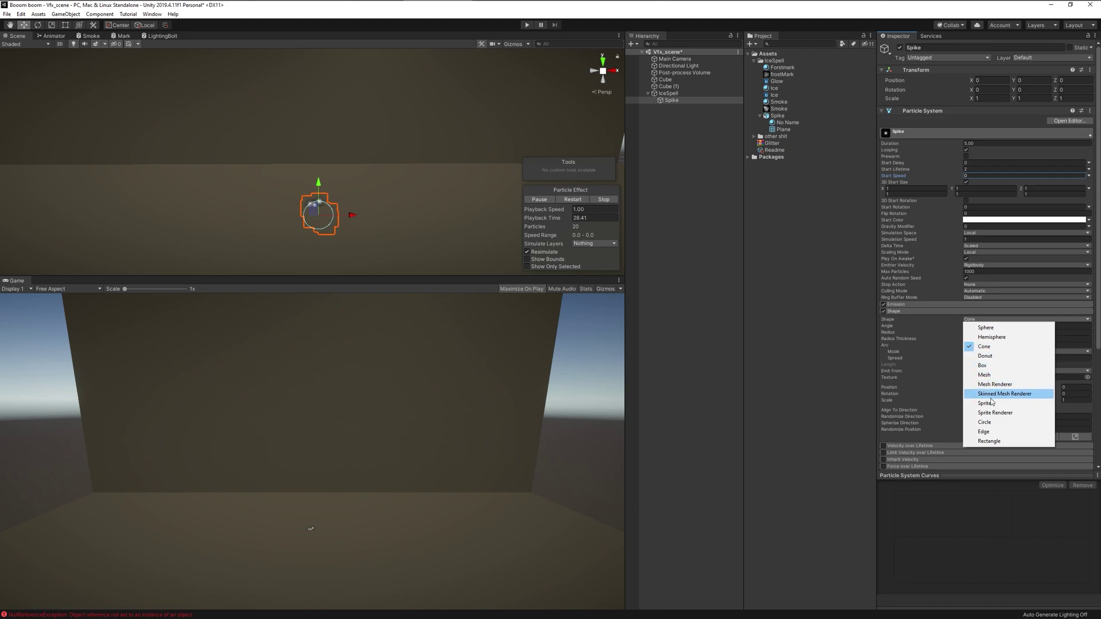
left_click(985, 422)
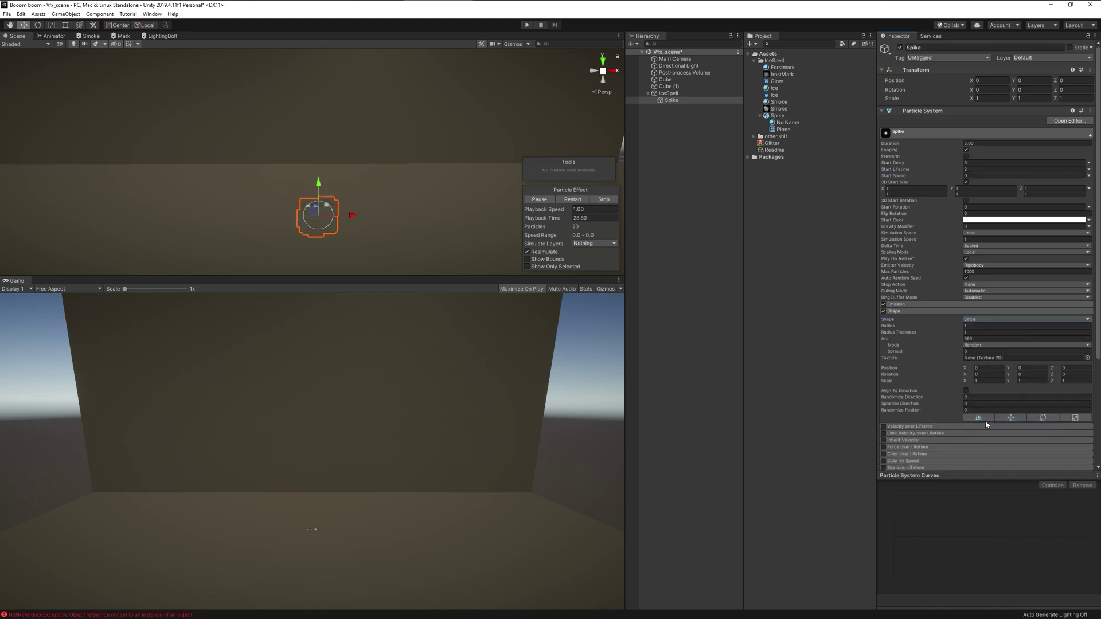
Step: Set the Spike object's X rotation to -90 and enlarge the emission circle's radius to about 7.2
left_click(984, 90)
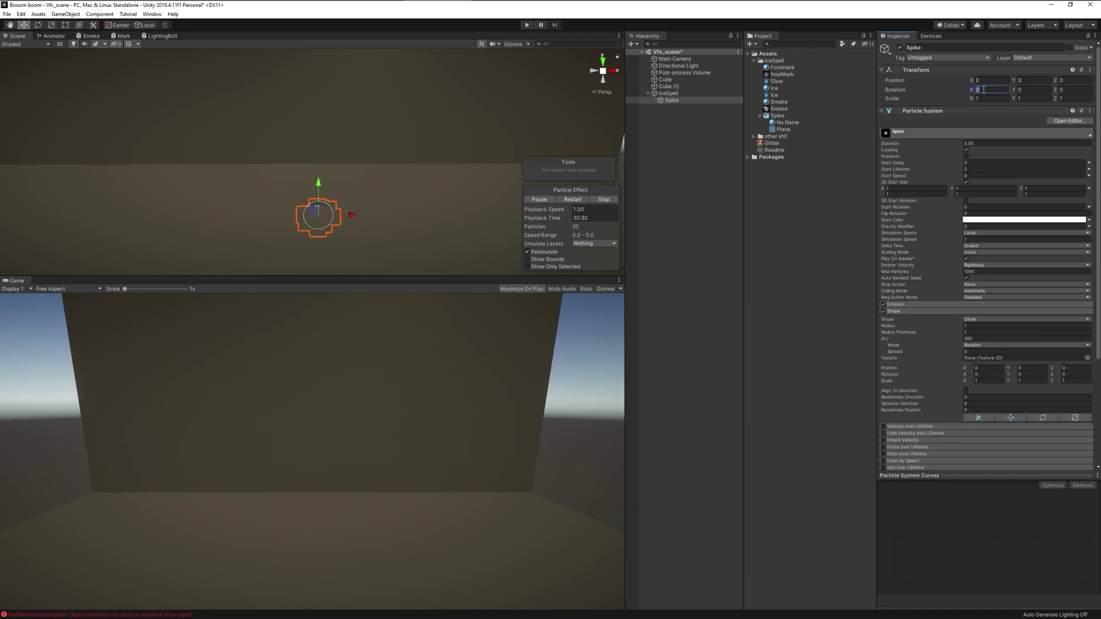
type("-90")
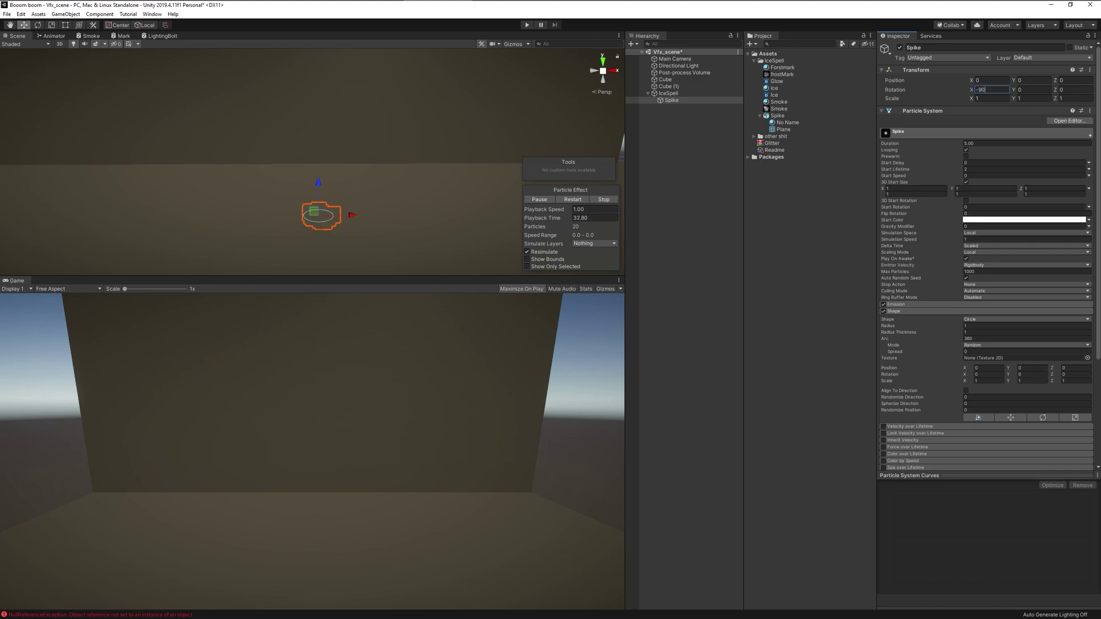
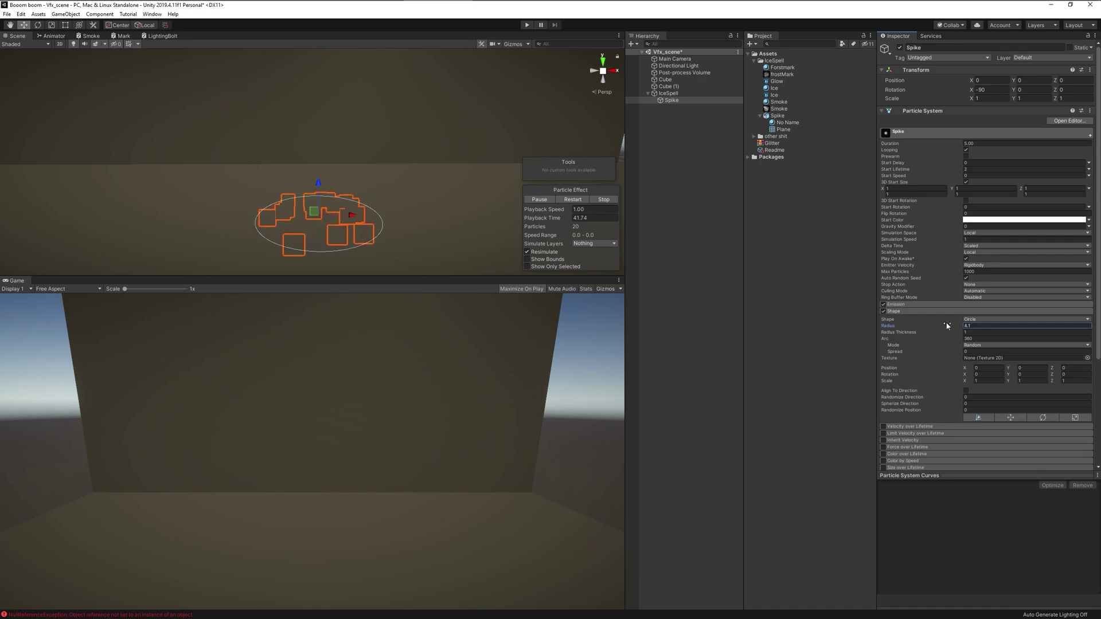
scroll(457, 209, "down", 3)
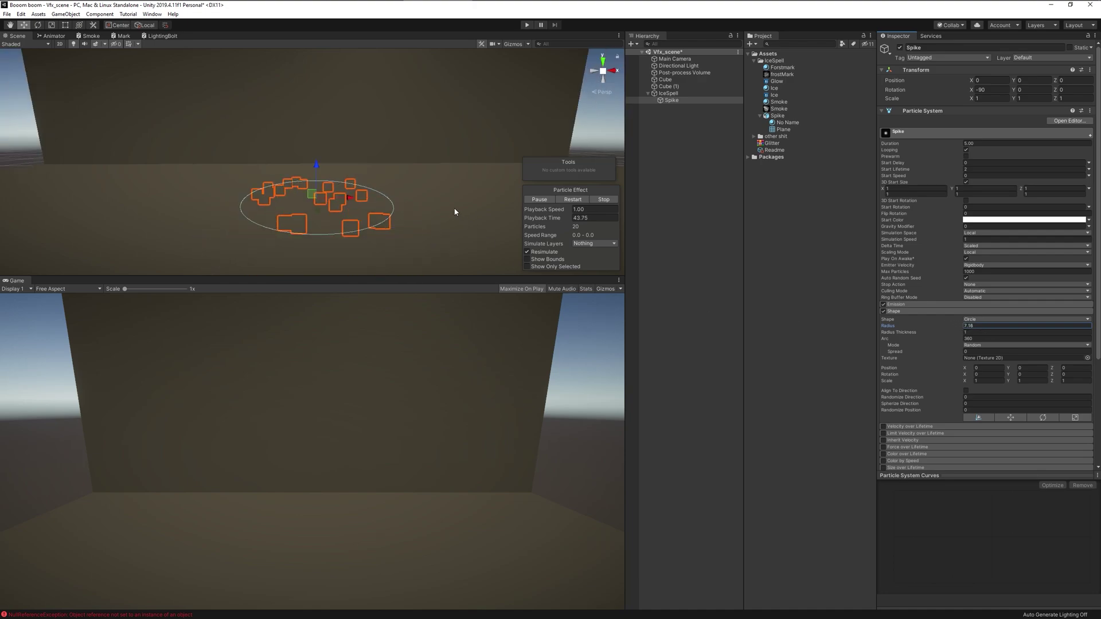
scroll(429, 201, "up", 1)
Step: Set the emission circle's Radius Thickness to 0.1
left_click(910, 332)
type("0")
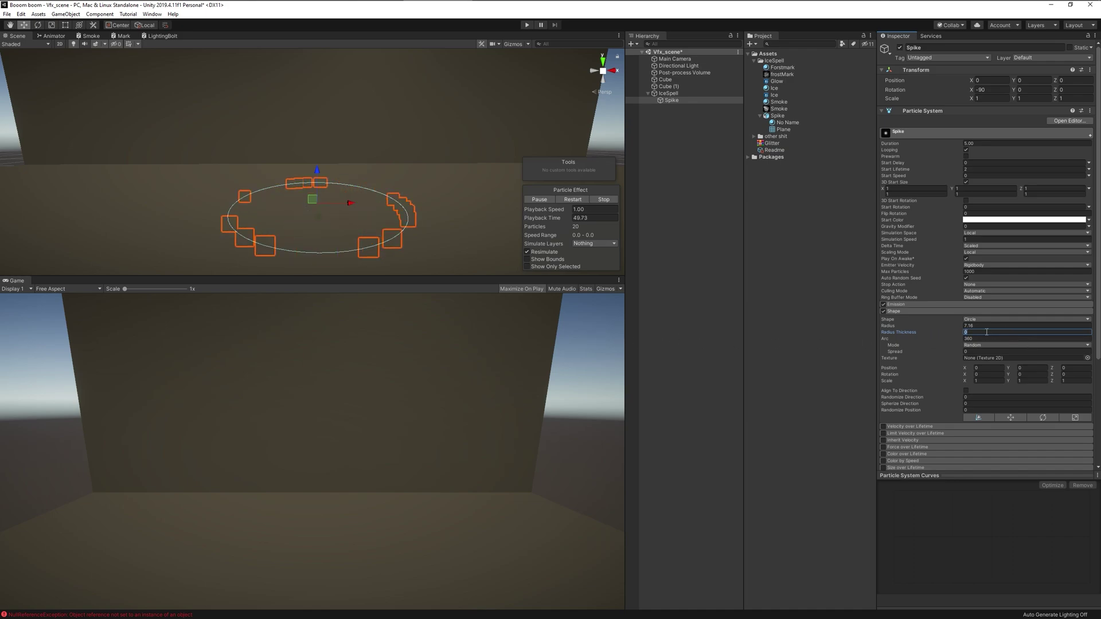
type(".1")
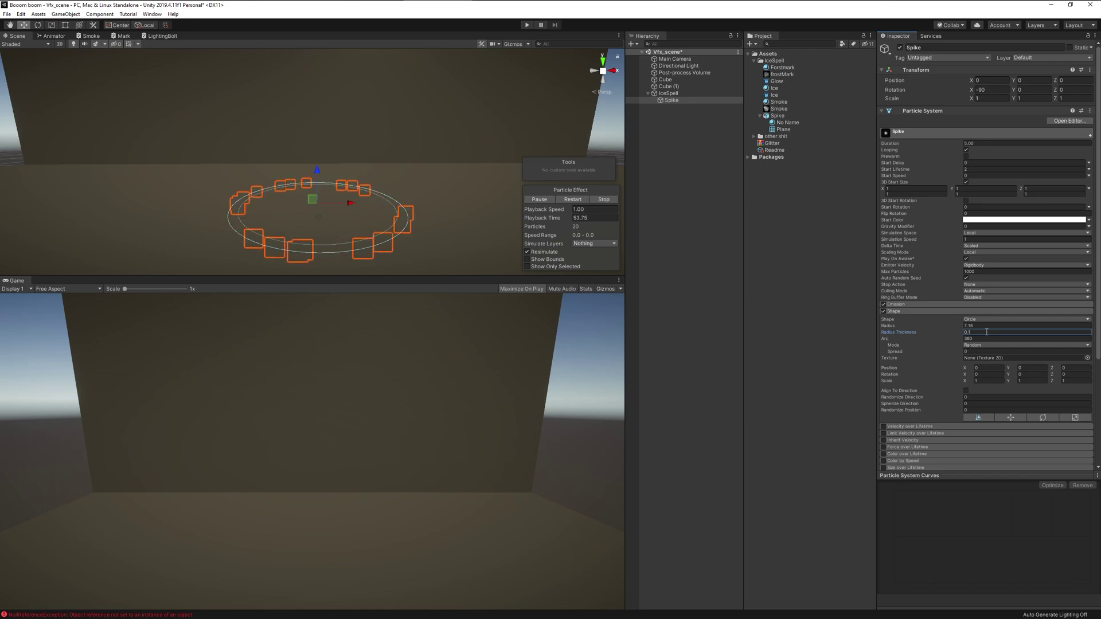
Step: Try the Loop arc mode on the emission circle with its speed set to 0
left_click(984, 345)
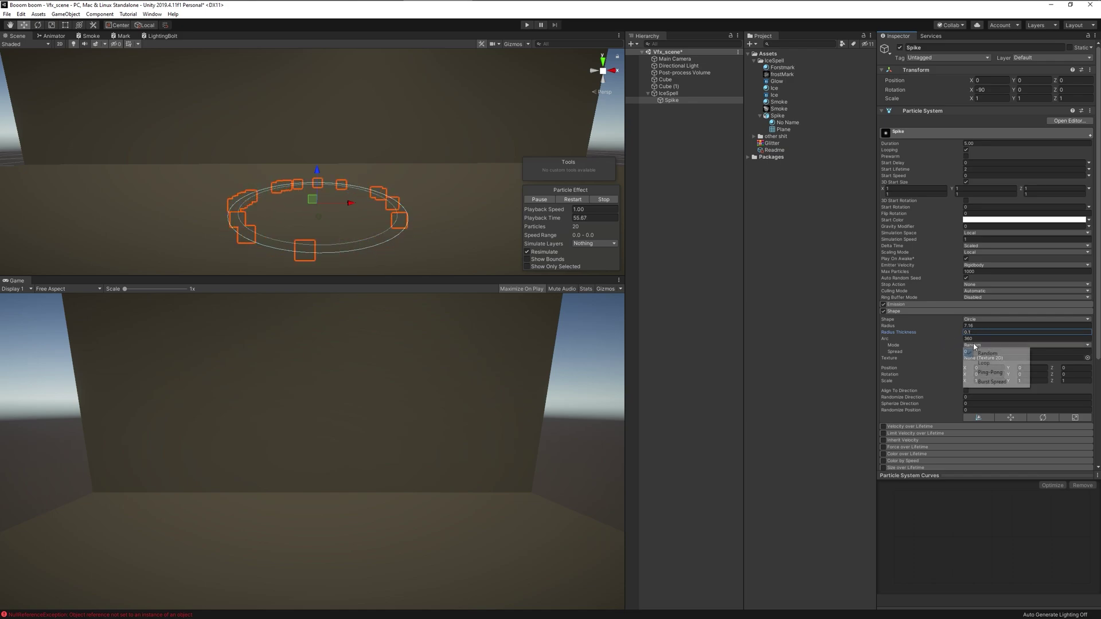
left_click(985, 364)
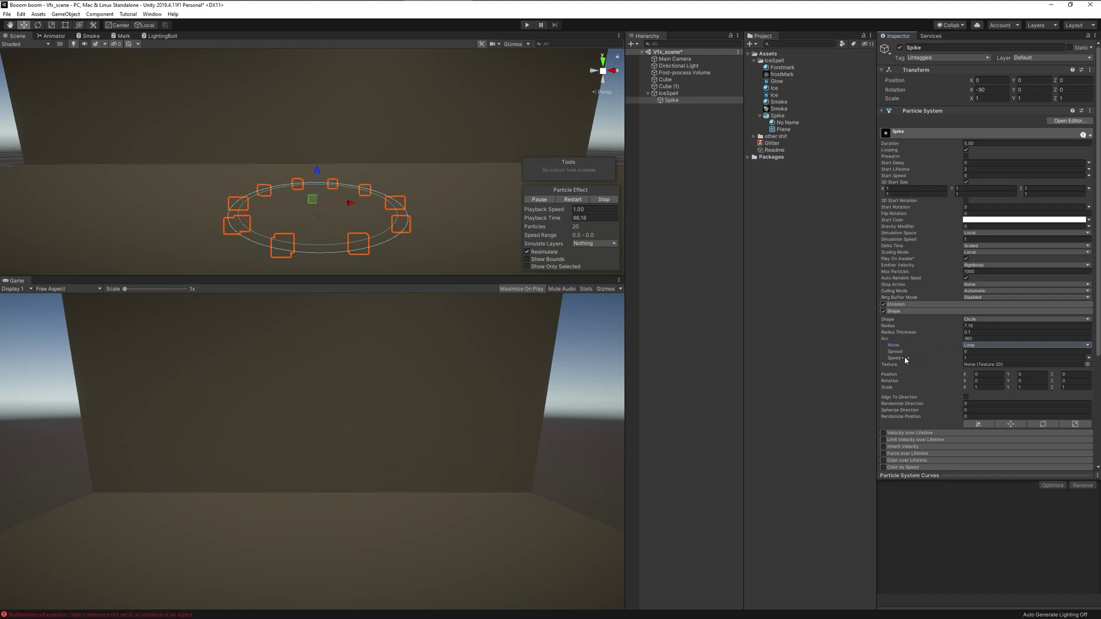
left_click_drag(906, 359, 865, 363)
left_click(980, 356)
type("0")
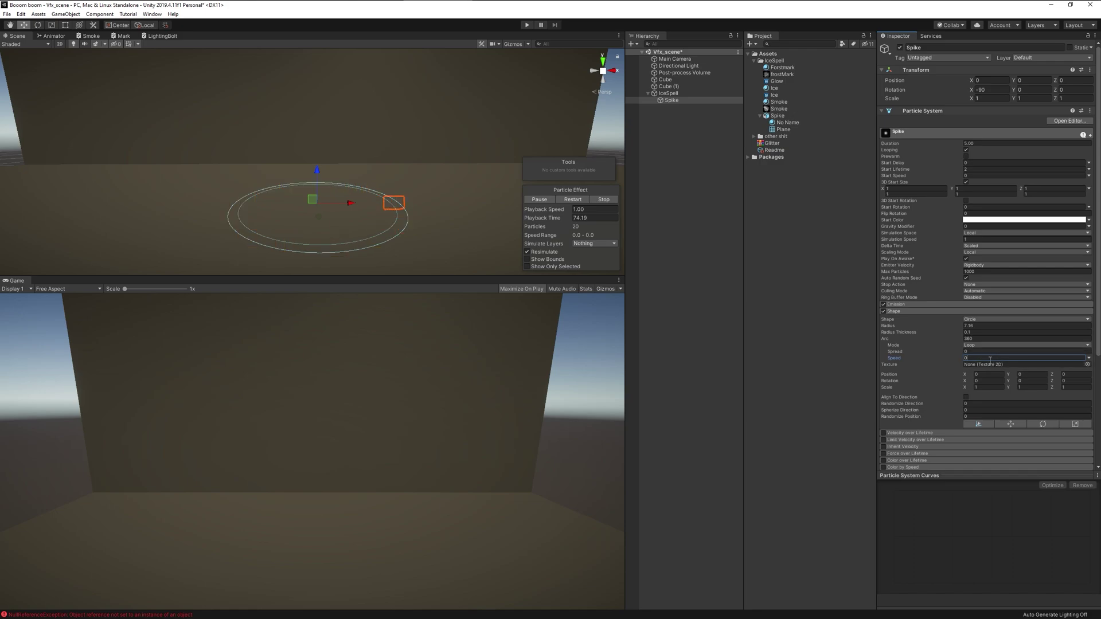
Step: Set the emission circle's arc mode to Burst Spread with a spread of 0
left_click(990, 345)
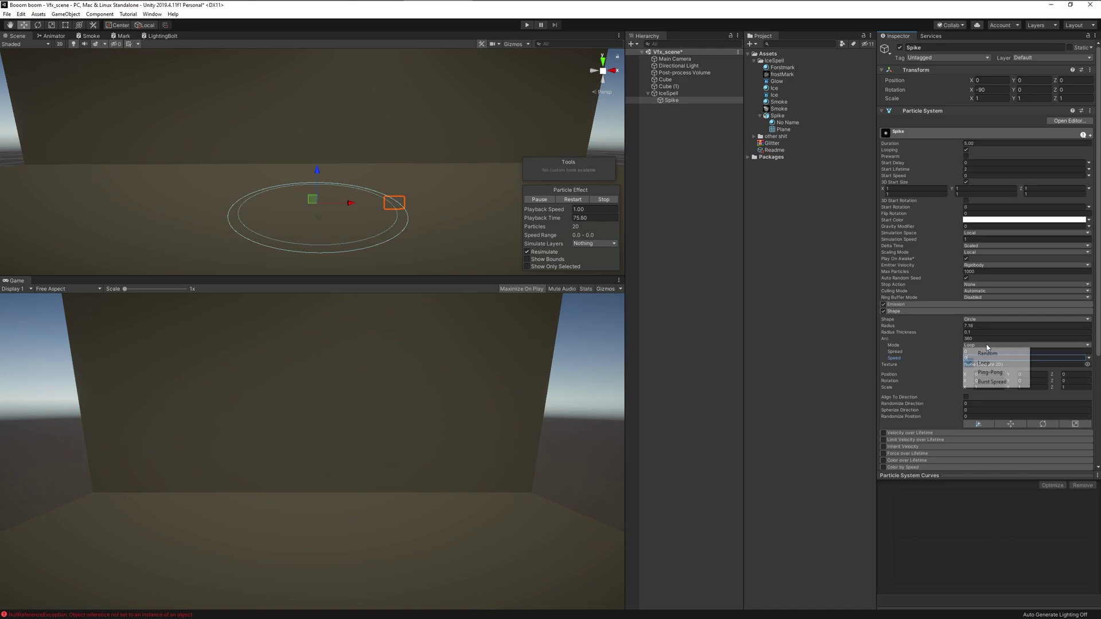
left_click(992, 382)
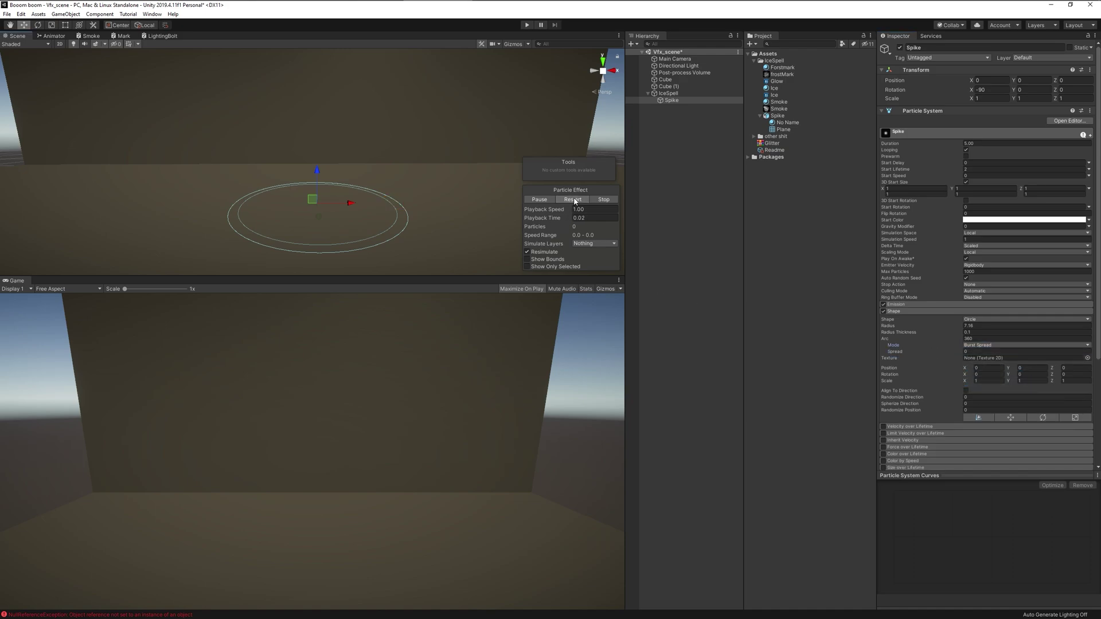
left_click_drag(896, 353, 906, 354)
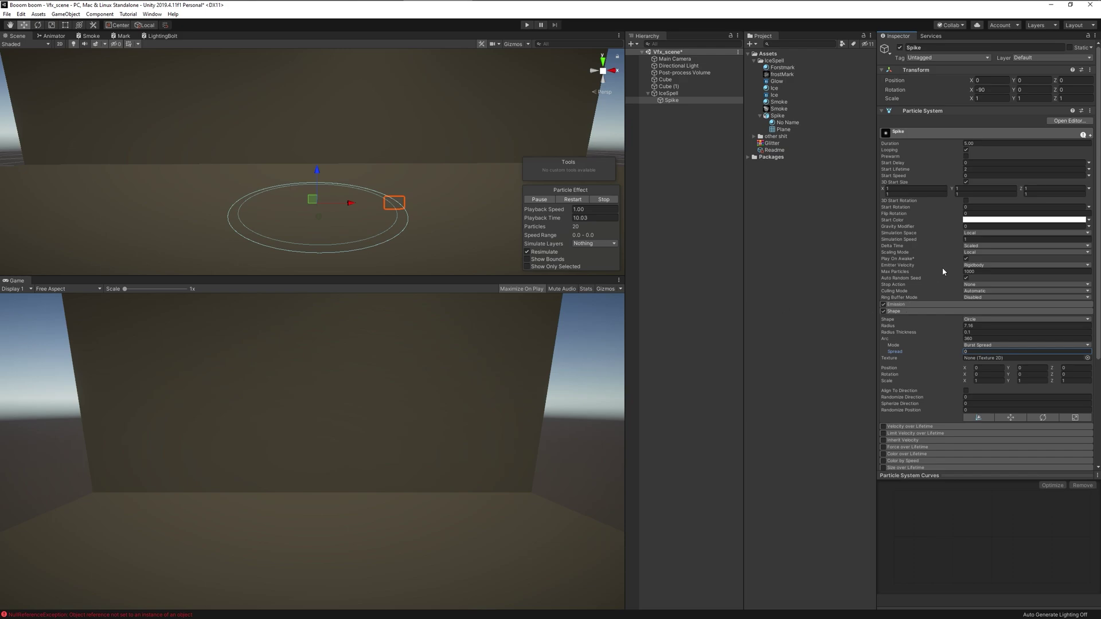
Step: Set the emission Rate over Time to 0, add a burst of 30 particles at time 0, and replay the effect
left_click(915, 306)
left_click(981, 314)
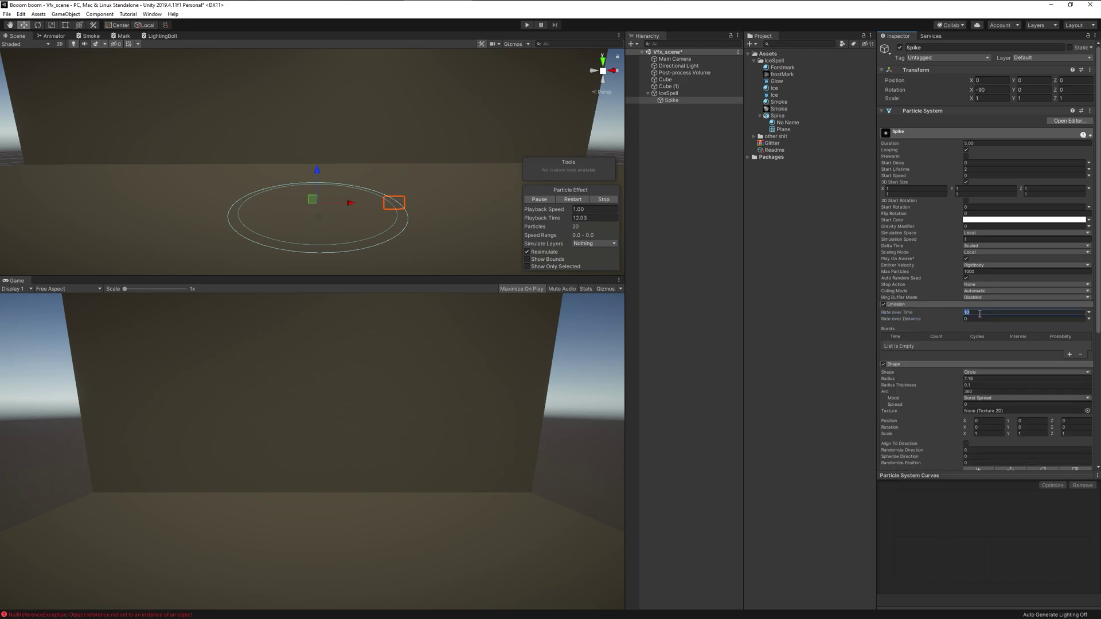
left_click(1071, 354)
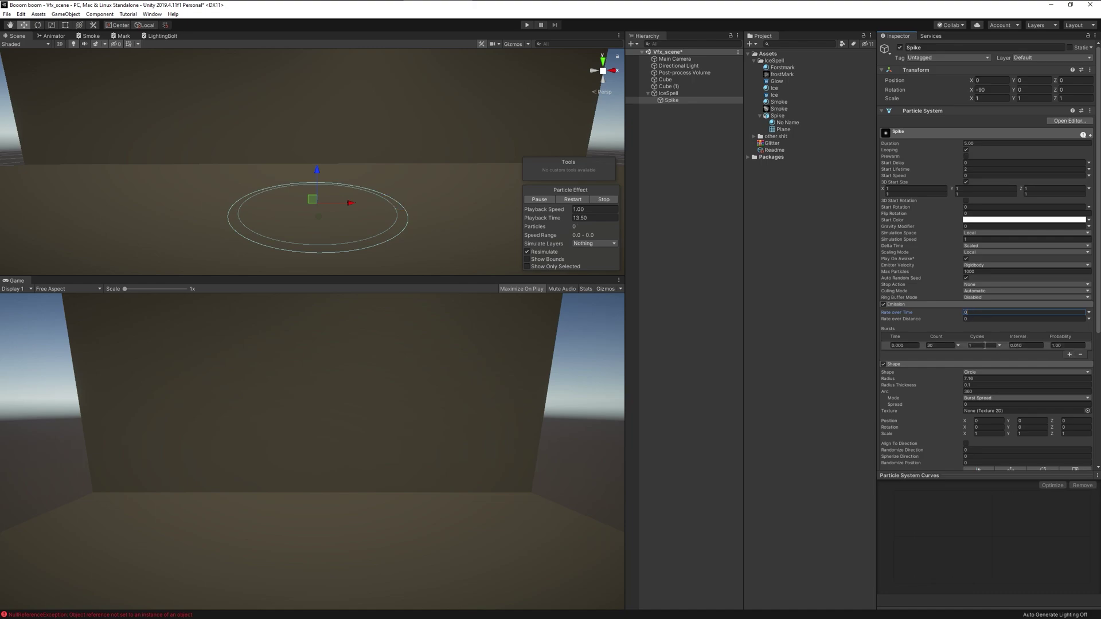
left_click(951, 345)
left_click(571, 200)
left_click(569, 200)
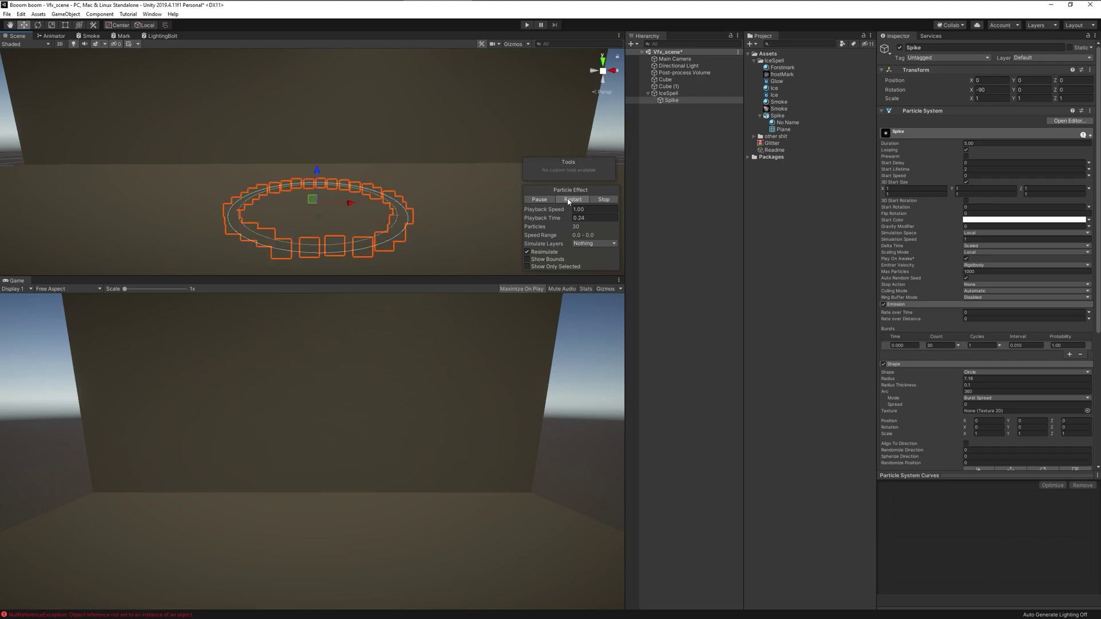
left_click(569, 200)
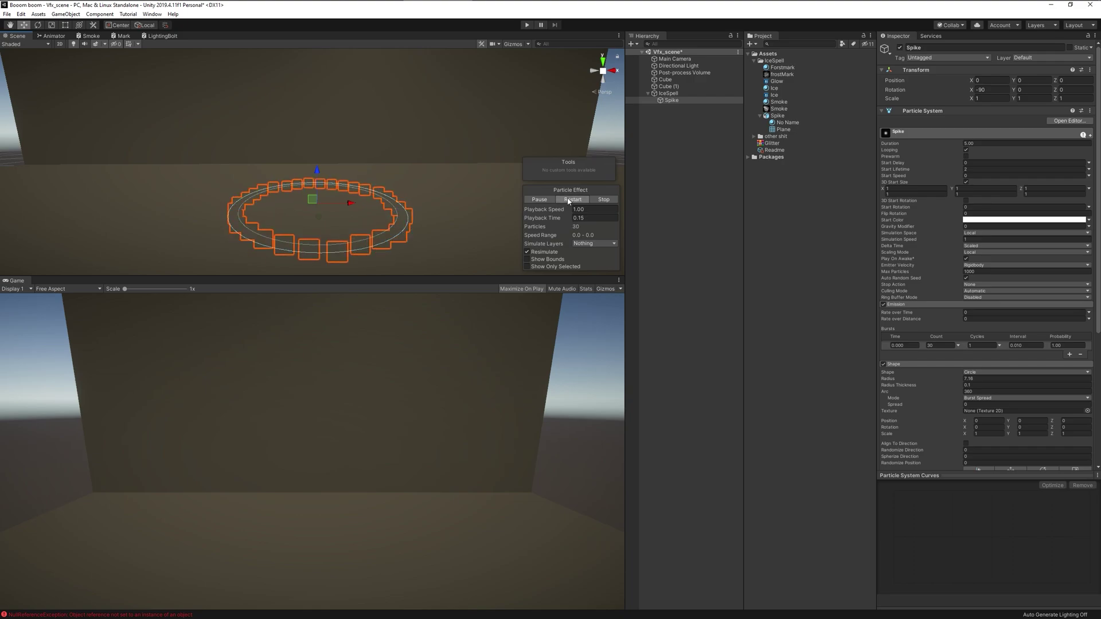
Step: Set the Spike particle renderer to Mesh mode with the spike model's Plane mesh, and replay the effect
scroll(985, 319, "down", 5)
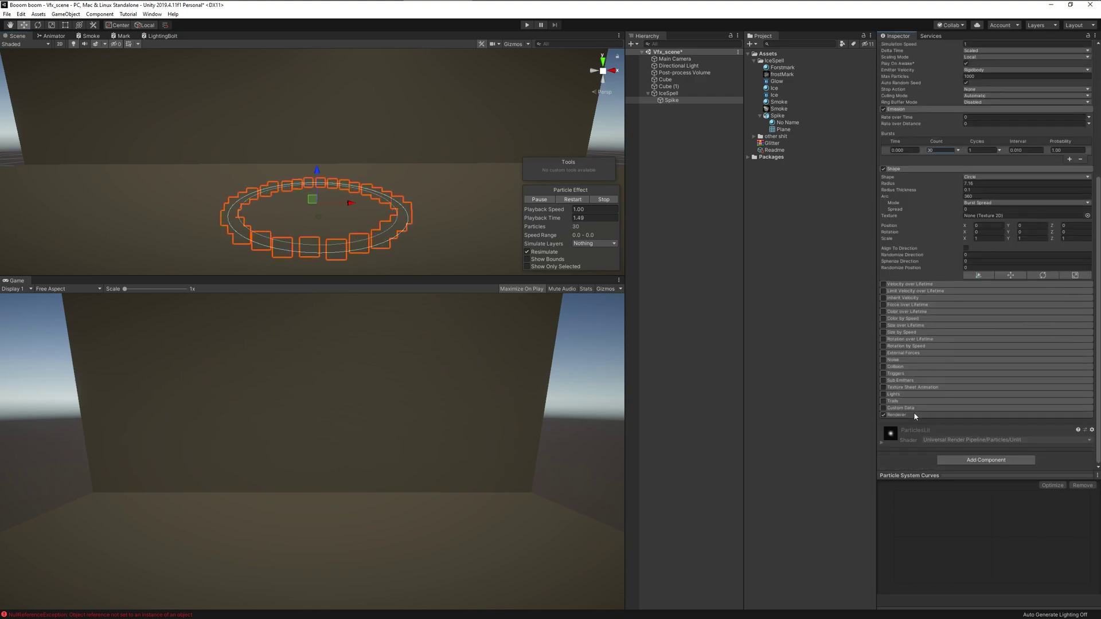
left_click(915, 415)
scroll(986, 268, "down", 4)
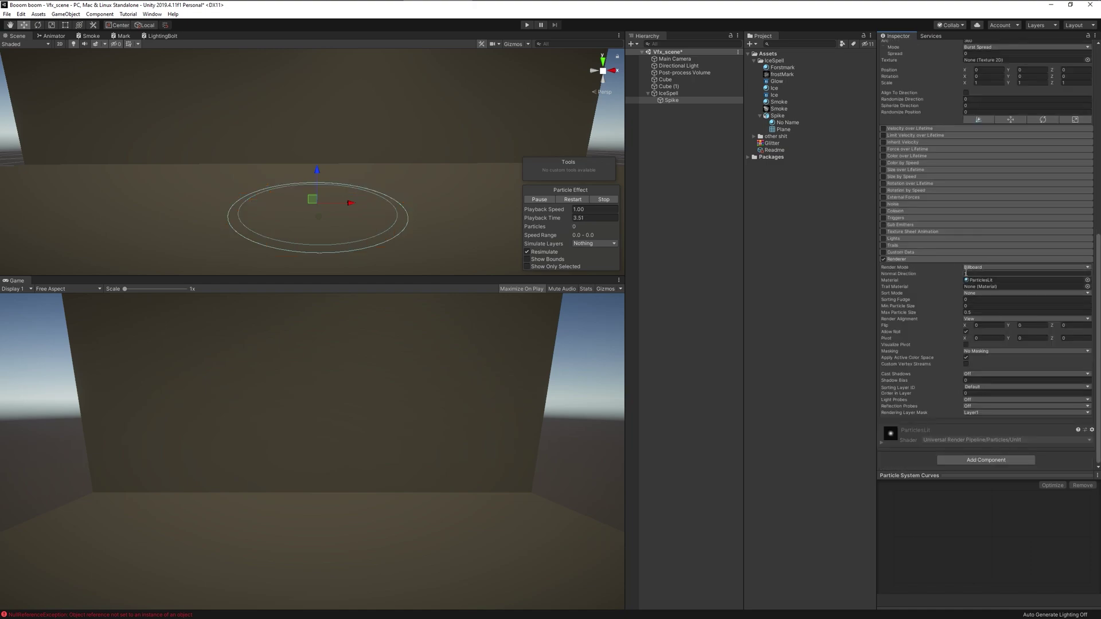
left_click(976, 268)
left_click(985, 314)
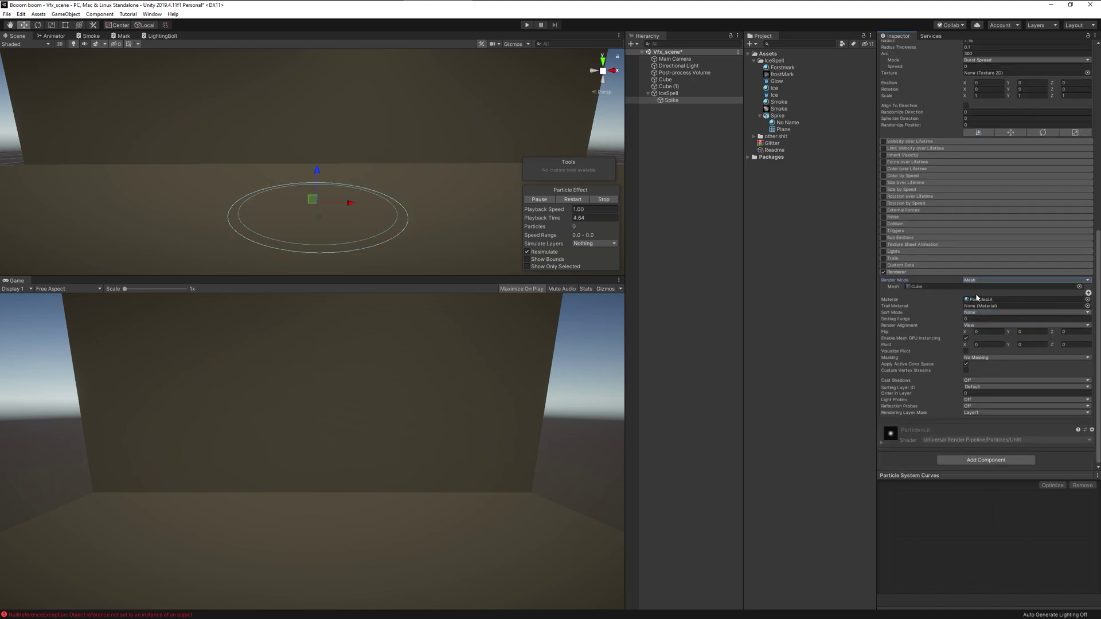
left_click(1080, 287)
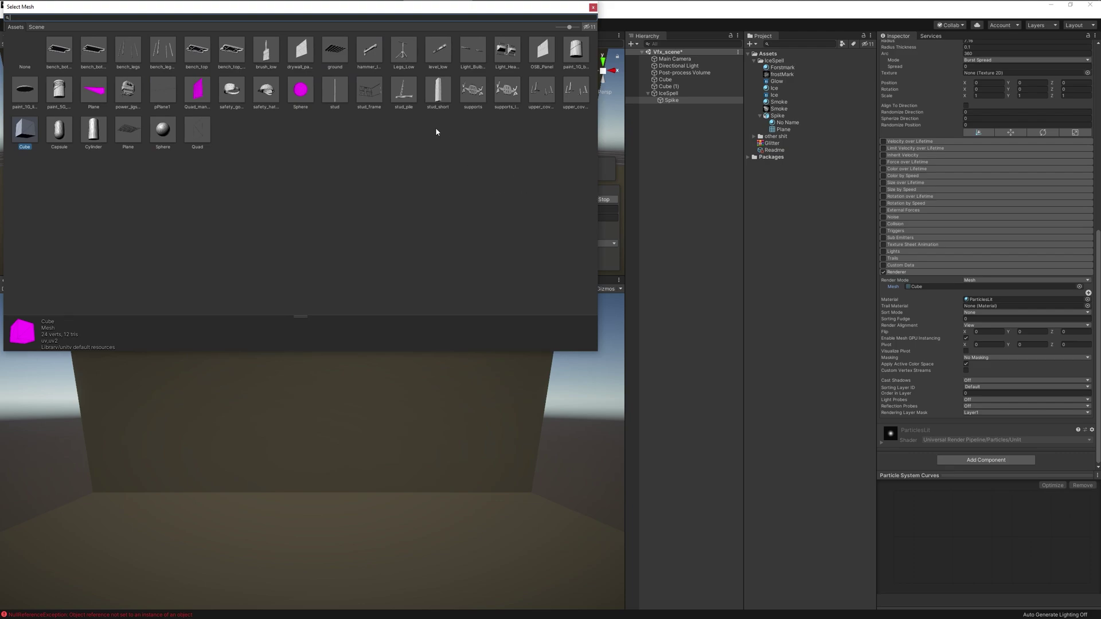
double_click(94, 92)
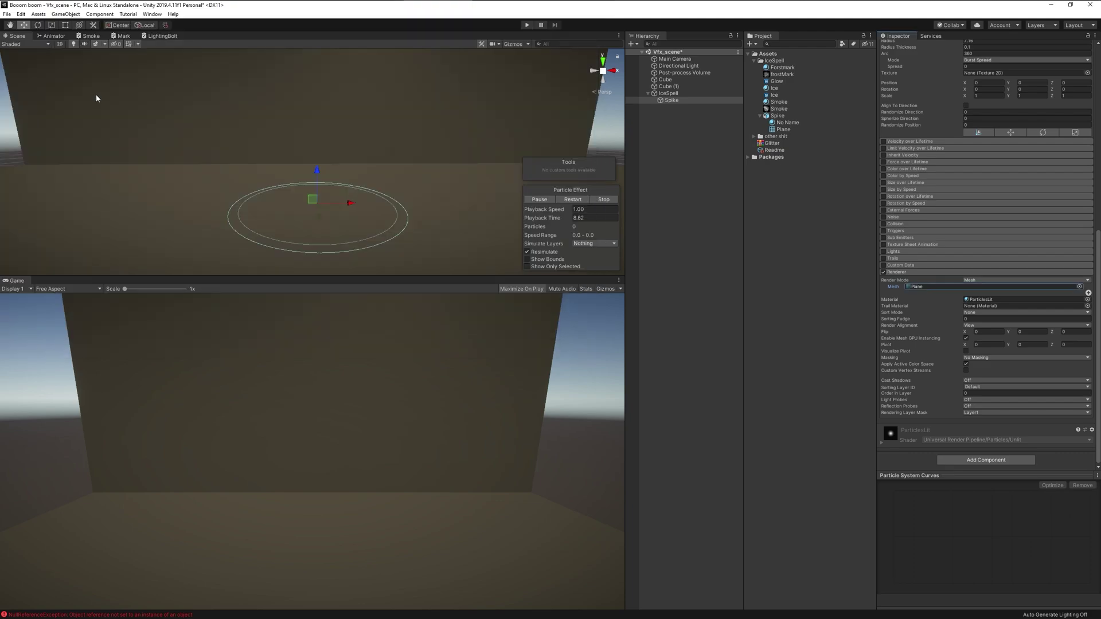
left_click(574, 199)
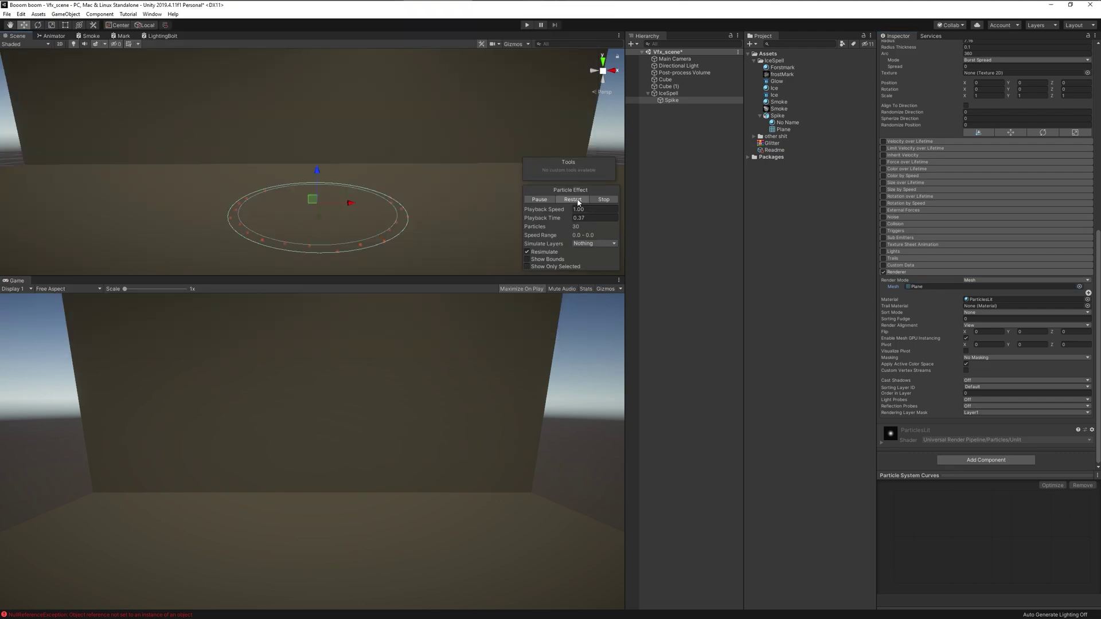
Step: Apply a Scale Factor of 100 in the Spike model's import settings and replay the Spike particle system
left_click(778, 116)
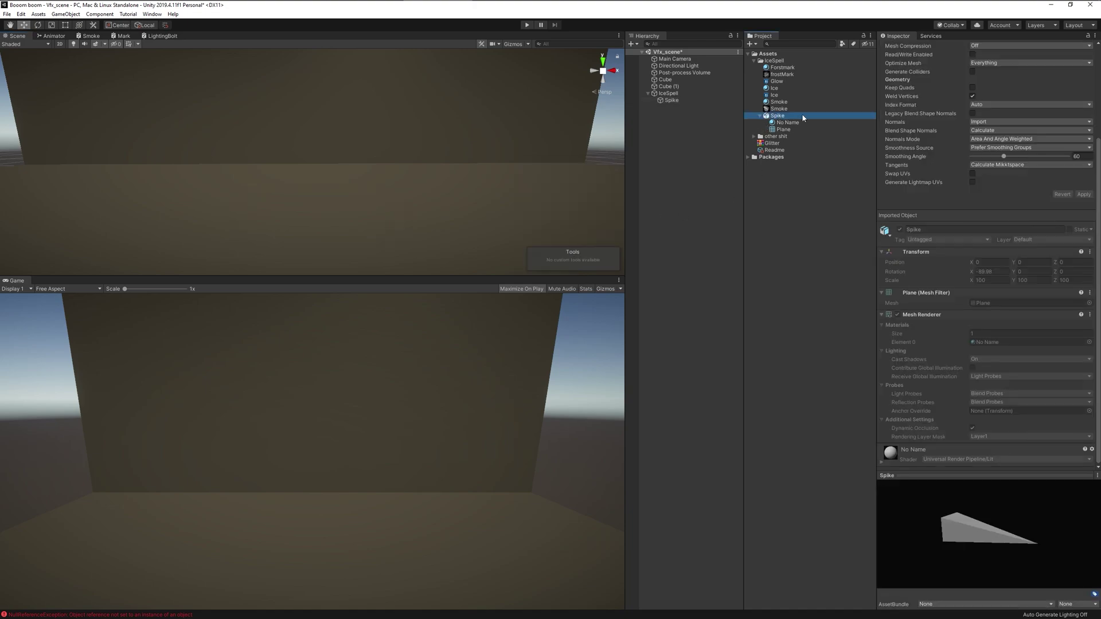
scroll(985, 148, "up", 5)
left_click(981, 90)
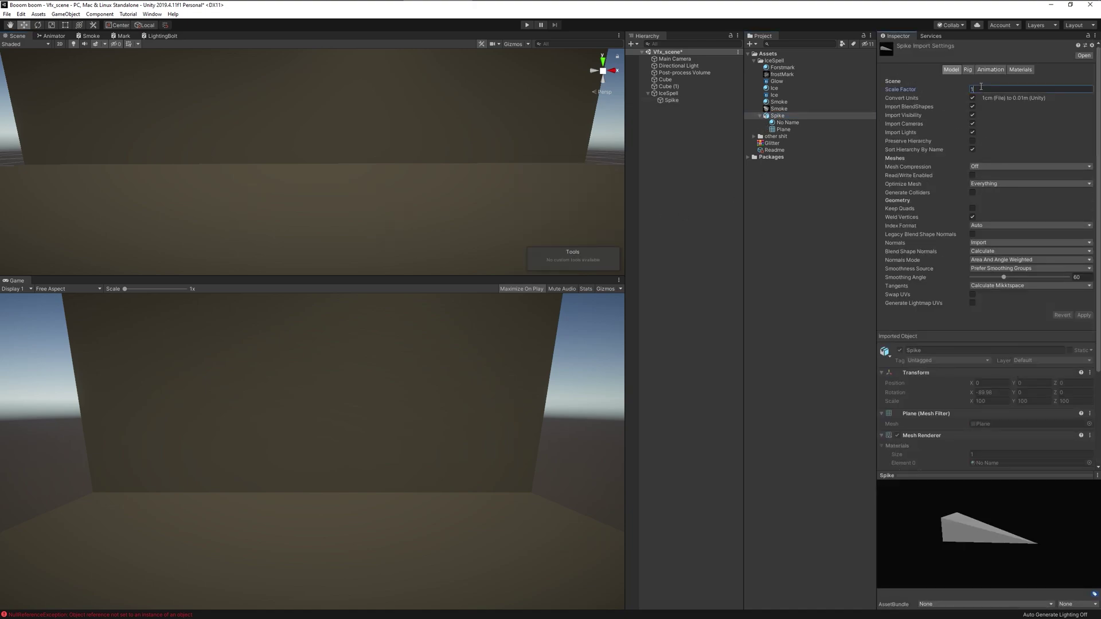
type("100")
left_click(1084, 315)
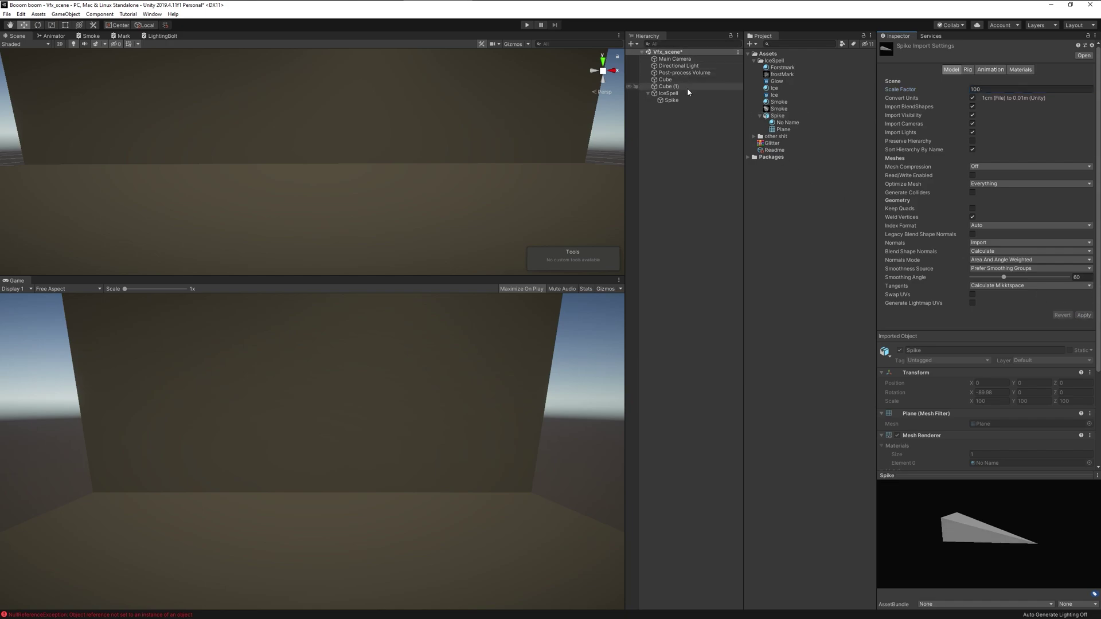
left_click(671, 100)
left_click(572, 199)
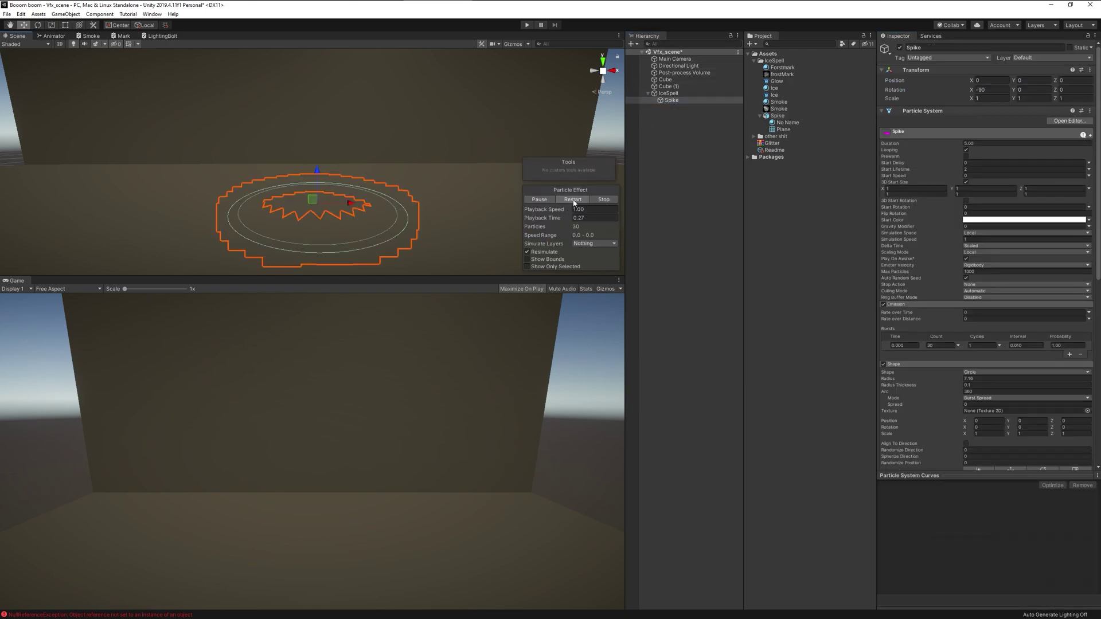
Step: Set the Spike particle renderer's Render Alignment to Local and replay the effect
scroll(898, 228, "down", 10)
left_click(1004, 325)
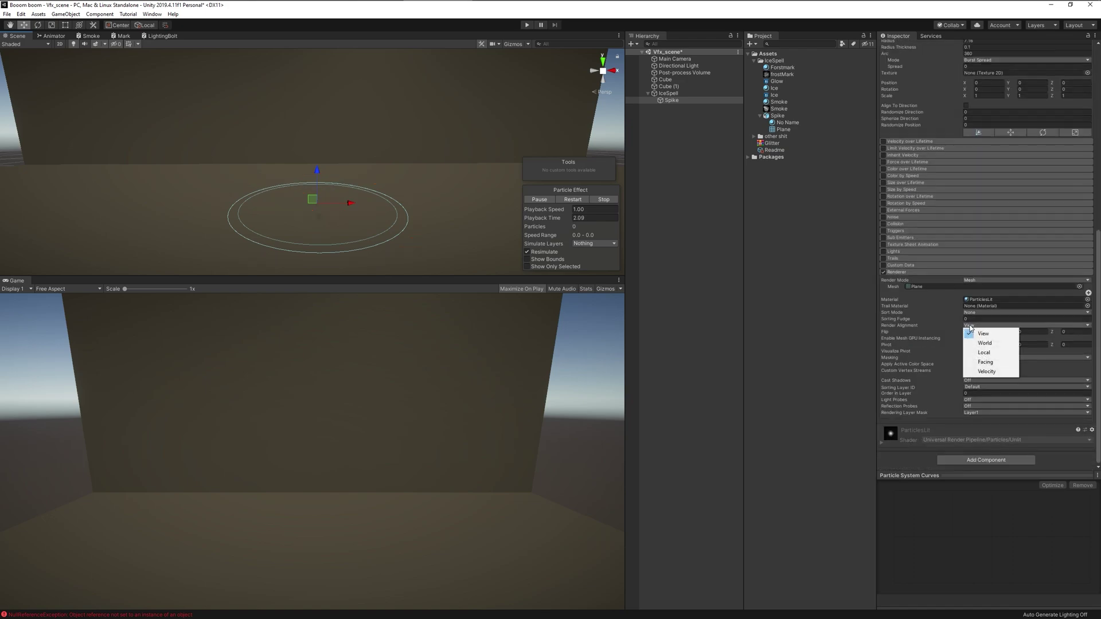
left_click(981, 349)
left_click(571, 199)
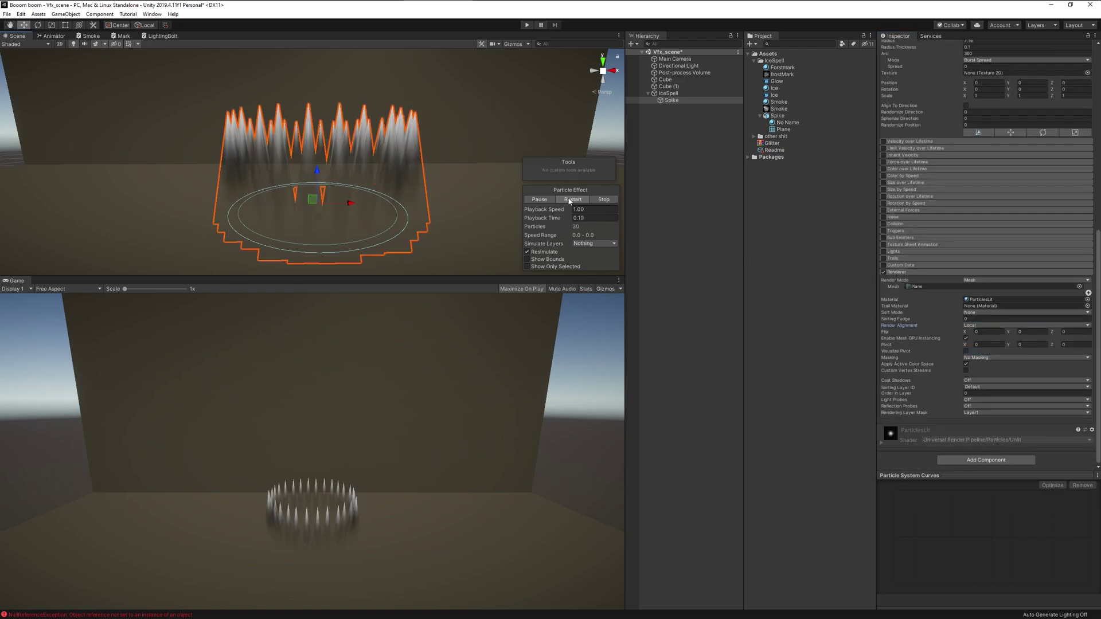
left_click(571, 199)
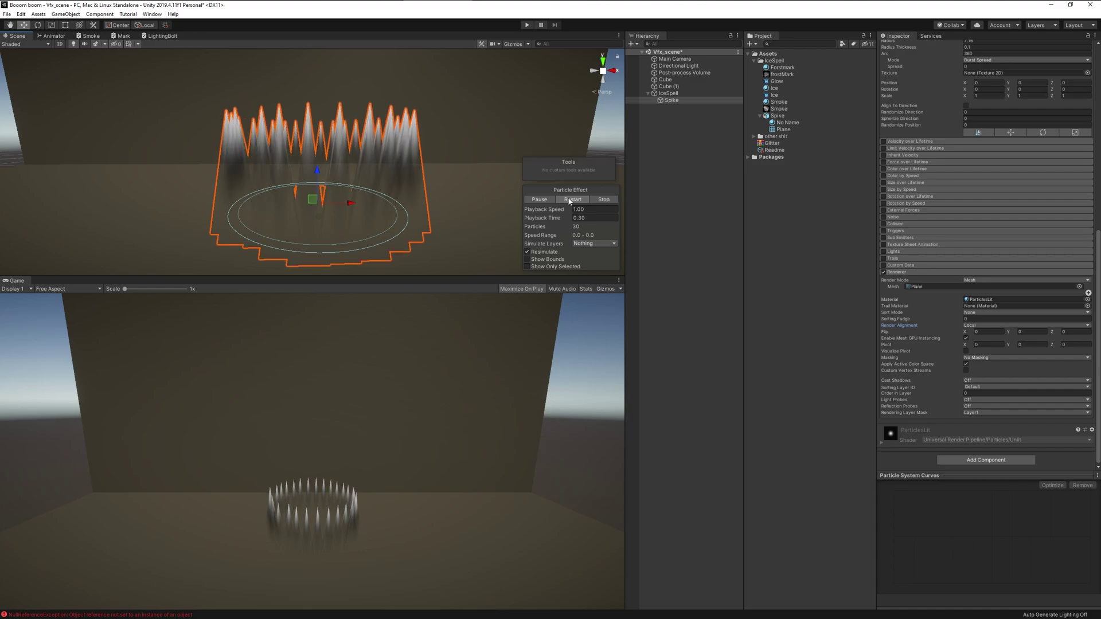
left_click(571, 199)
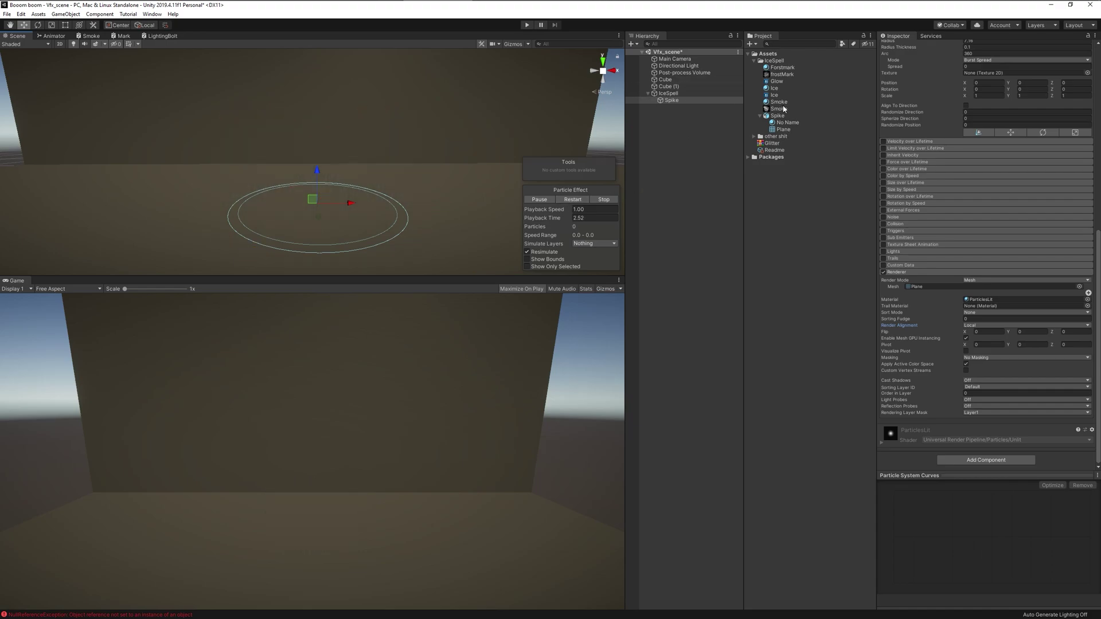
Step: Assign the Ice material to the Spike particle system and replay the effect
left_click_drag(775, 90, 672, 101)
left_click(571, 199)
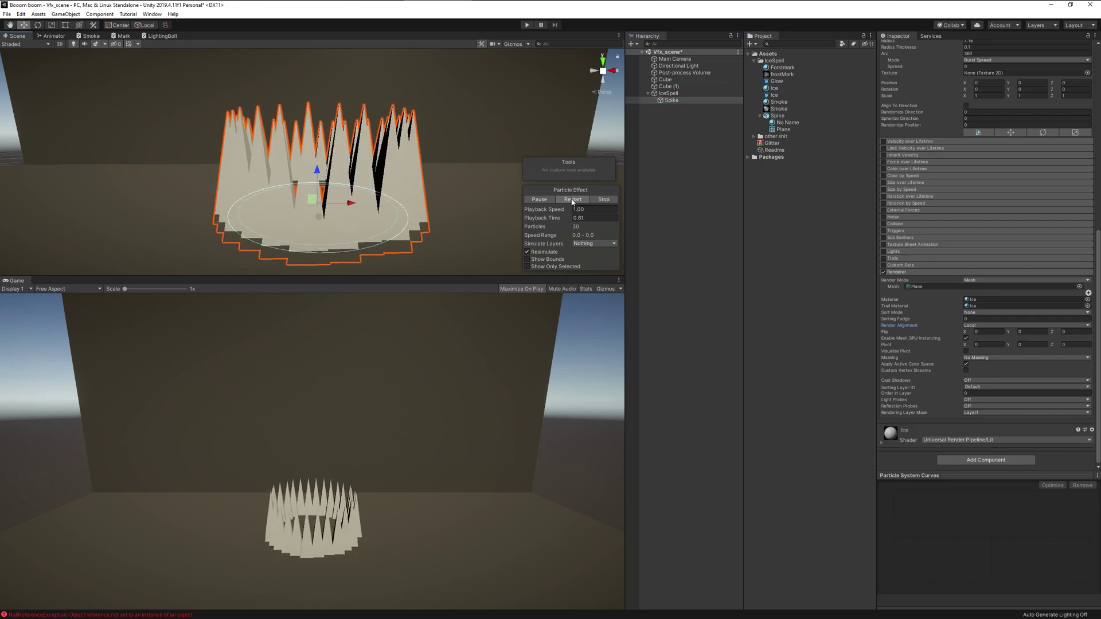
Step: Apply the Ice shader graph to the Ice material and replay the Spike particle system
left_click(775, 96)
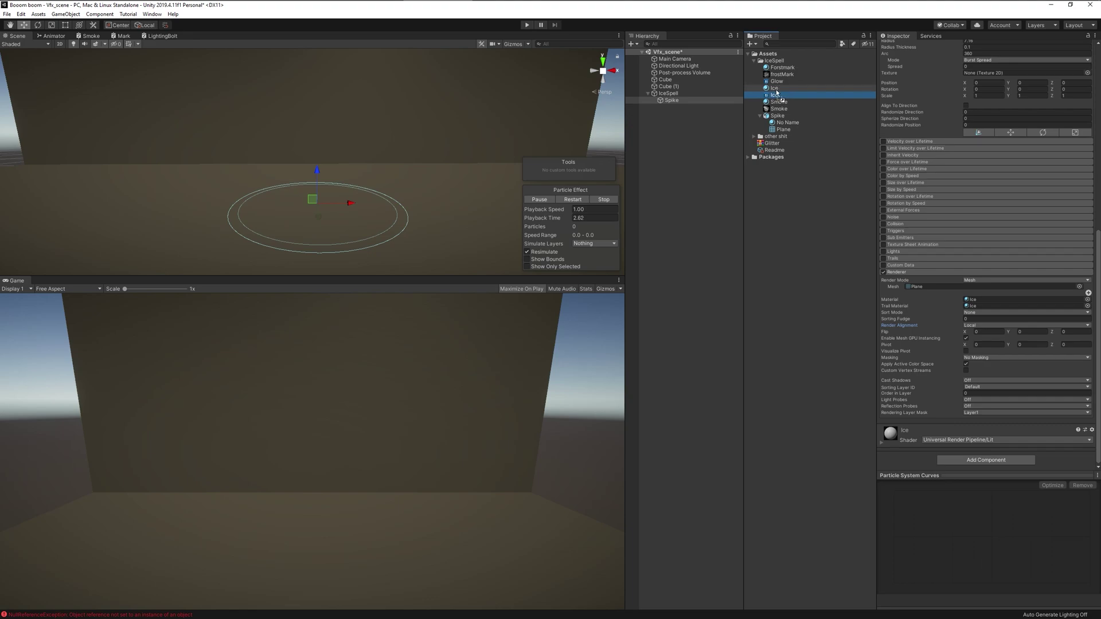
mouse_move(777, 81)
left_mouse_down()
mouse_move(781, 105)
mouse_move(778, 84)
left_mouse_up()
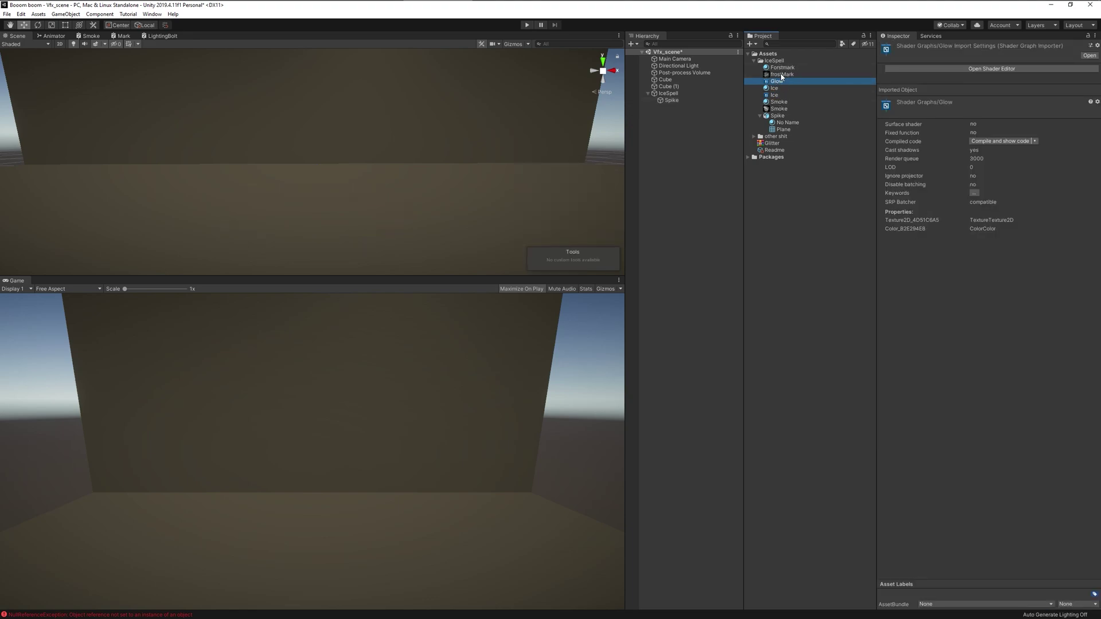
left_click(775, 89)
left_click(671, 100)
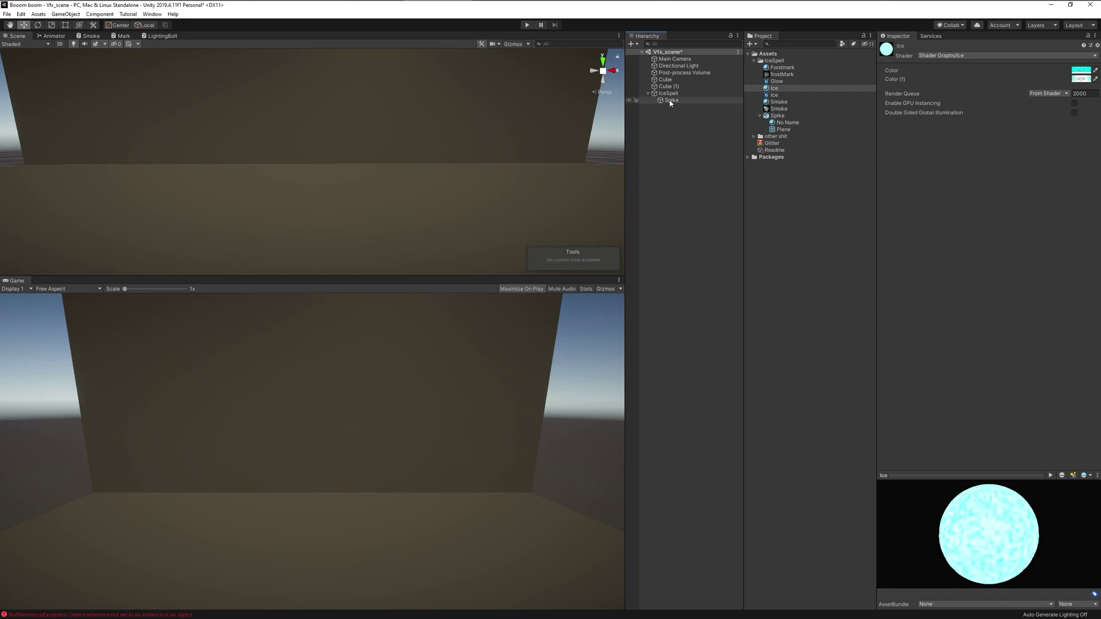
left_click(583, 200)
left_click(581, 200)
left_click(581, 200)
left_click(581, 200)
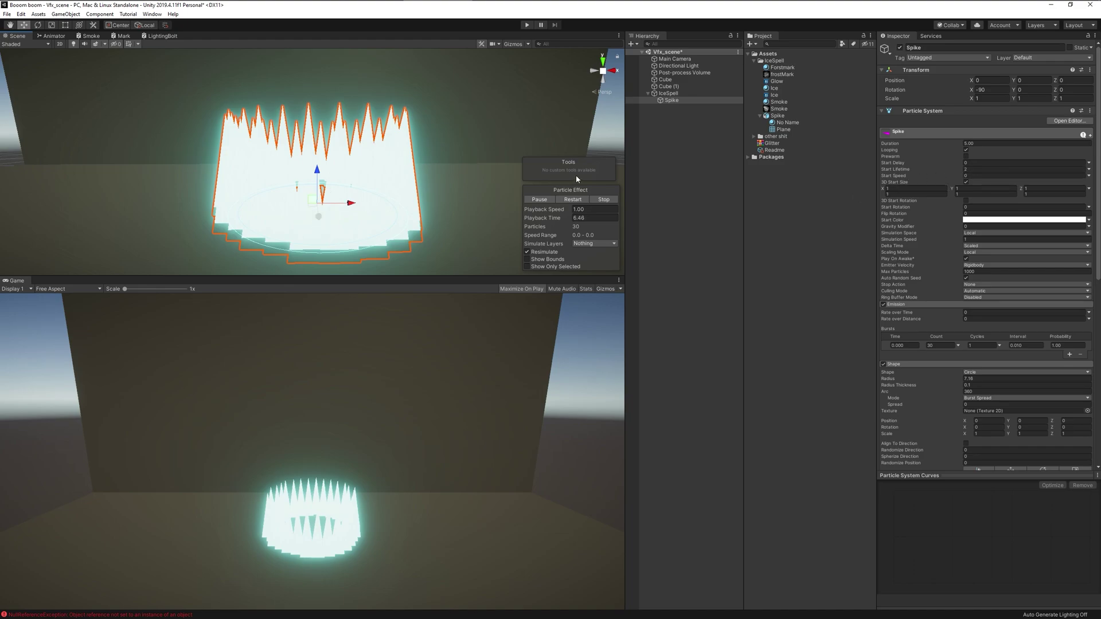
left_click(573, 199)
Step: Set the random 3D Start Size X values of Spike to 1.5 and 0.5, and replay the effect
left_click(908, 193)
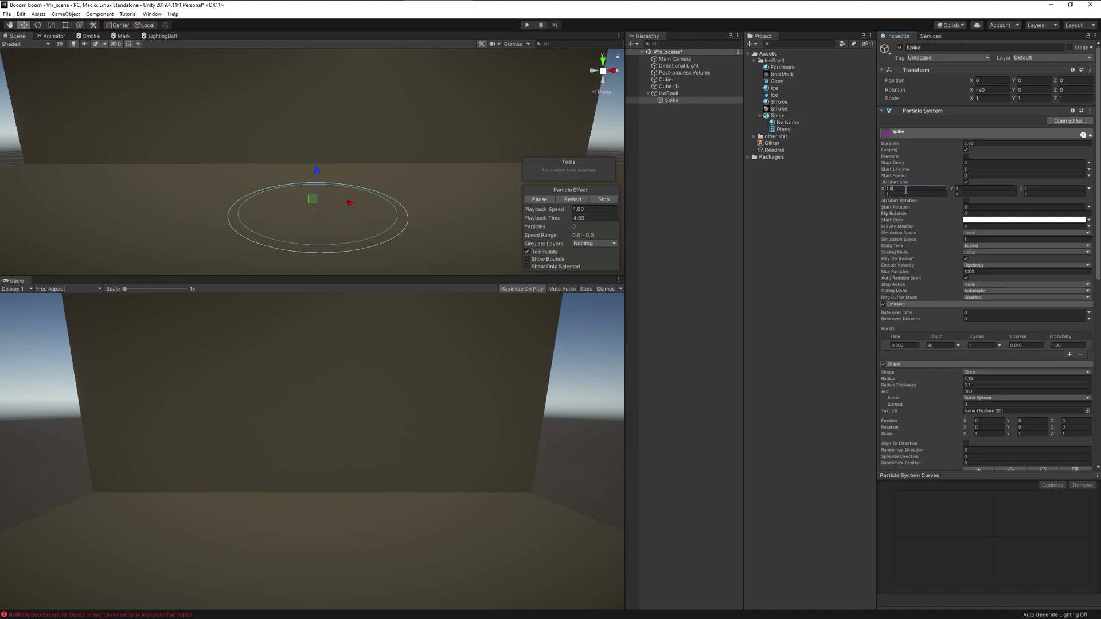
type("0.5")
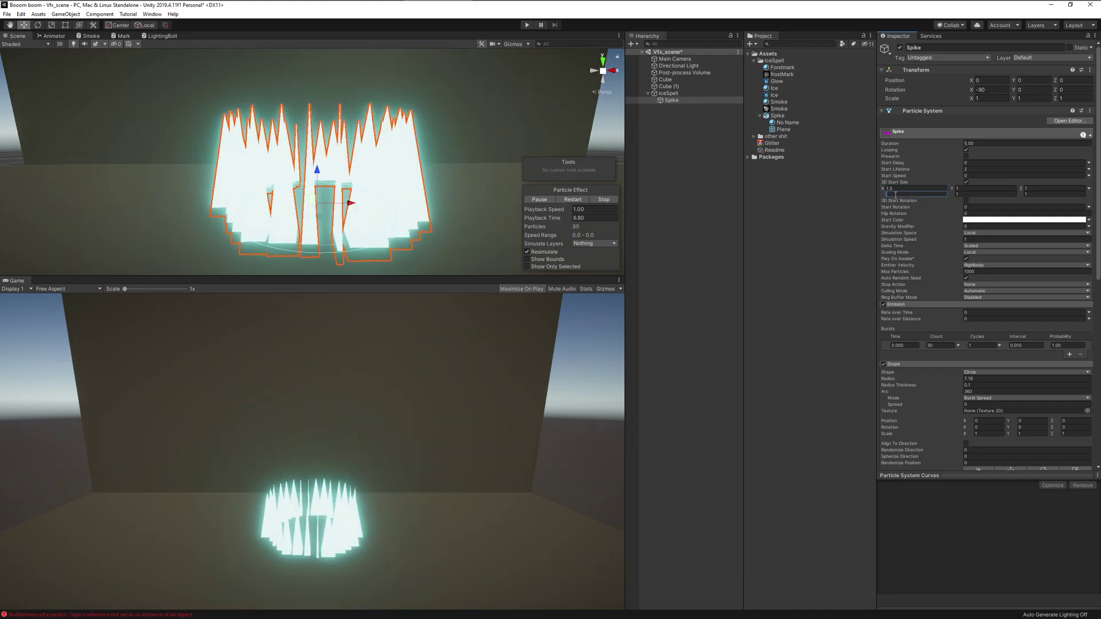
left_click(573, 200)
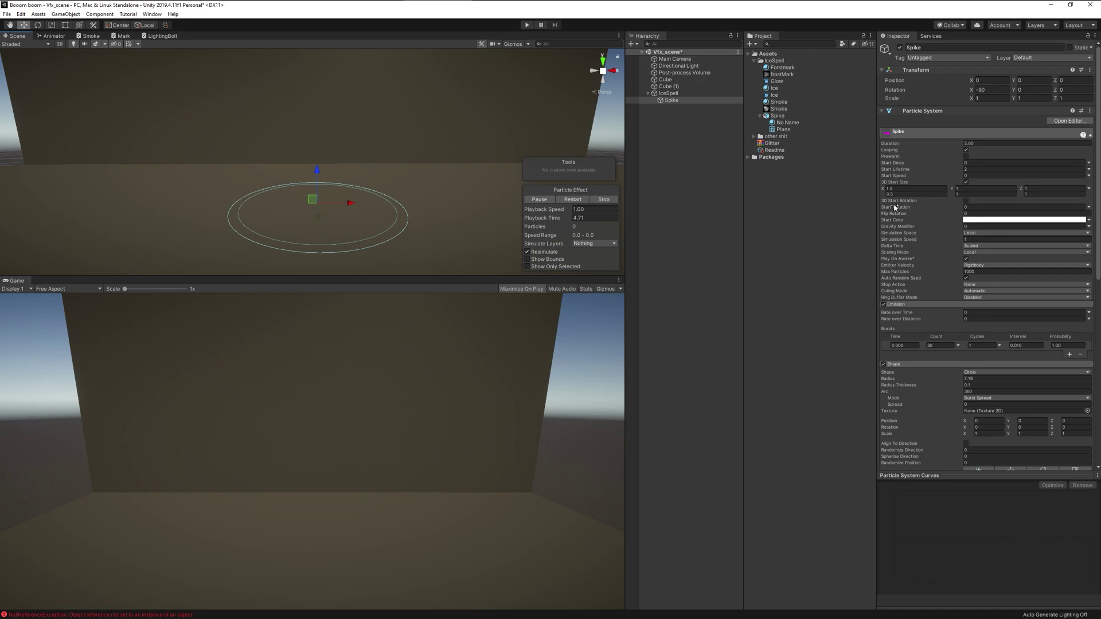
Step: Set Start Rotation to Random Between Two Constants, from 0 to about 51, and replay the effect
left_click(1089, 207)
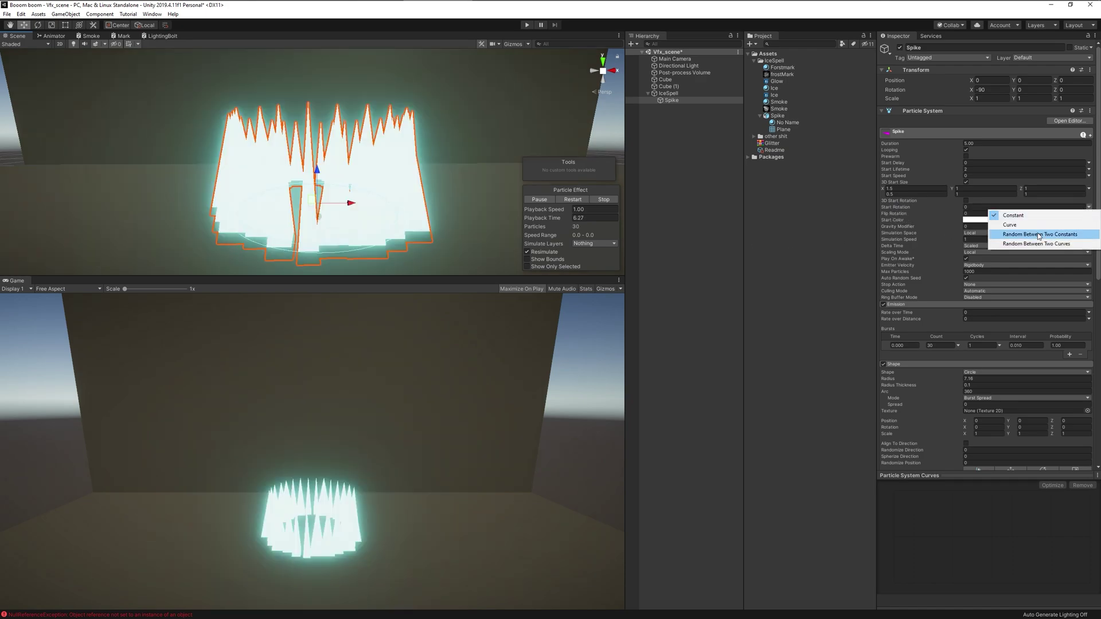
left_click(1036, 236)
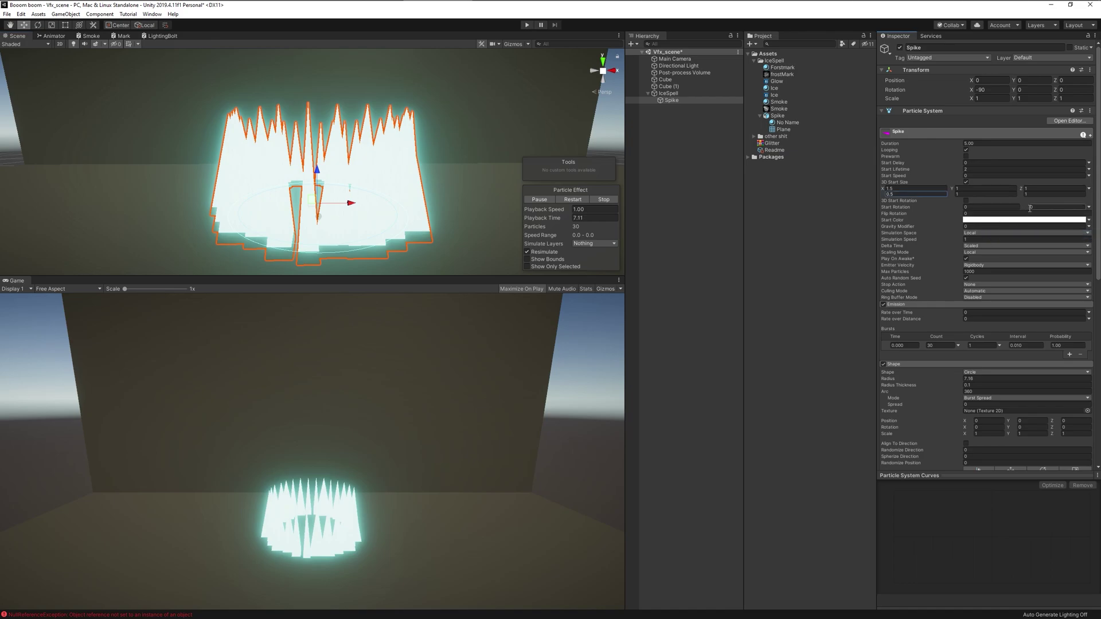
left_click(1031, 208)
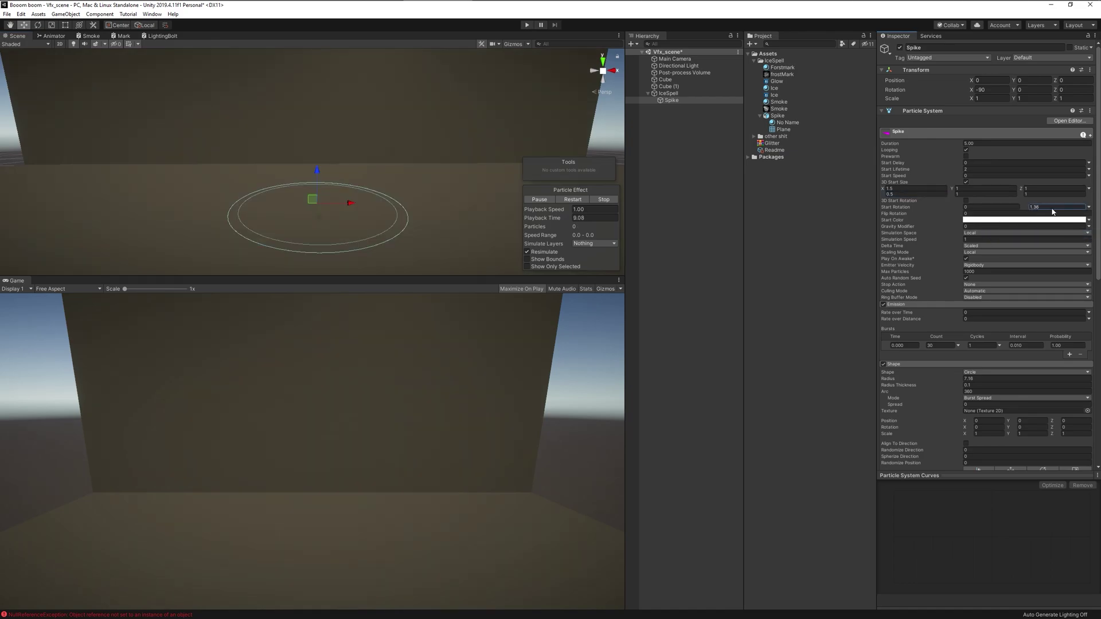
left_click_drag(1097, 213, 873, 250)
left_click(561, 200)
left_click(561, 200)
left_click(561, 200)
left_click(561, 200)
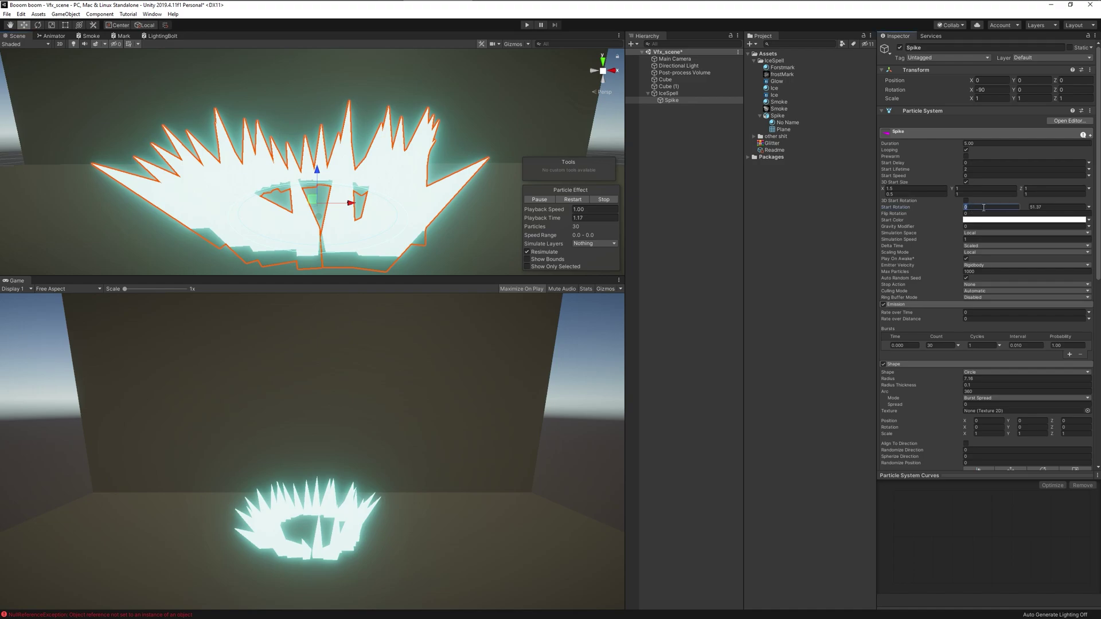
Step: Try 40 as the first Start Rotation constant, set it back to 0, and replay the effect
type("4")
left_click(601, 200)
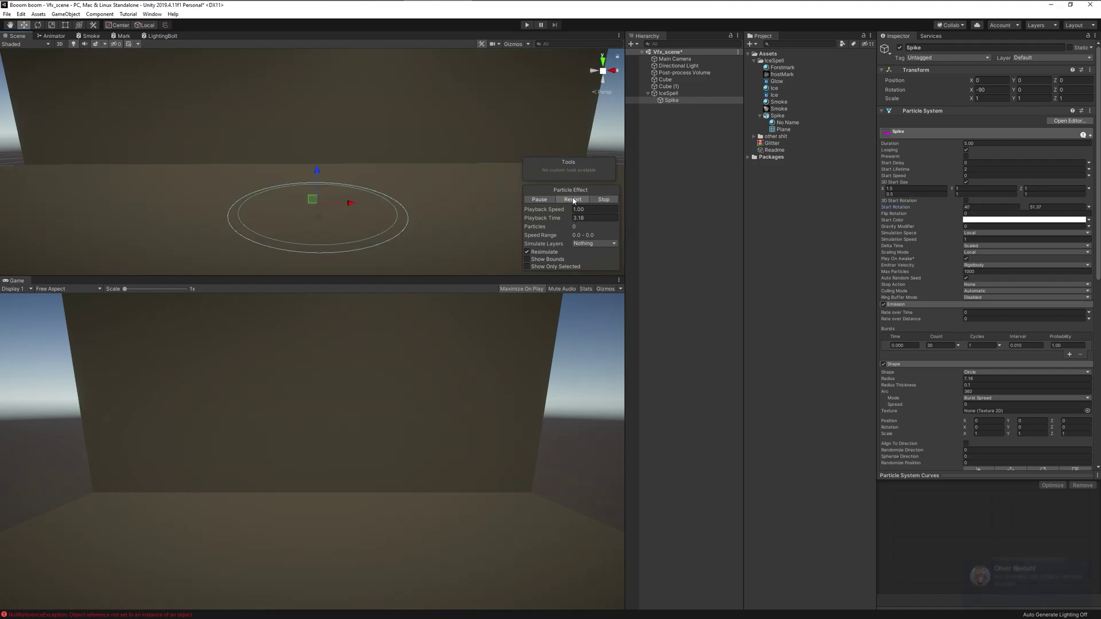
left_click(980, 208)
type("0")
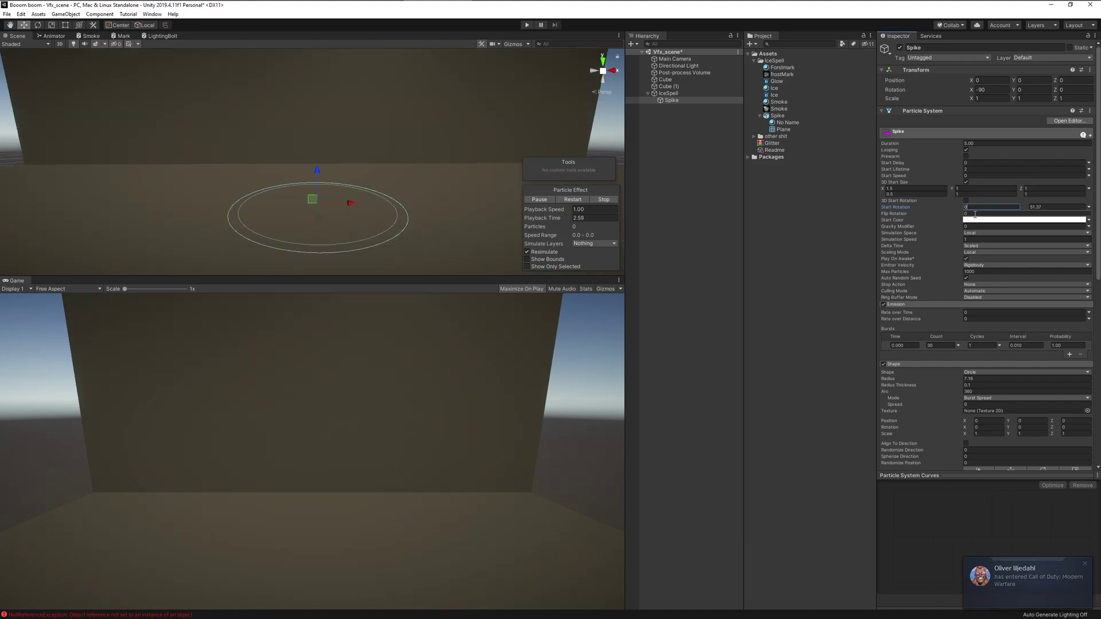
left_click(572, 200)
left_click(572, 200)
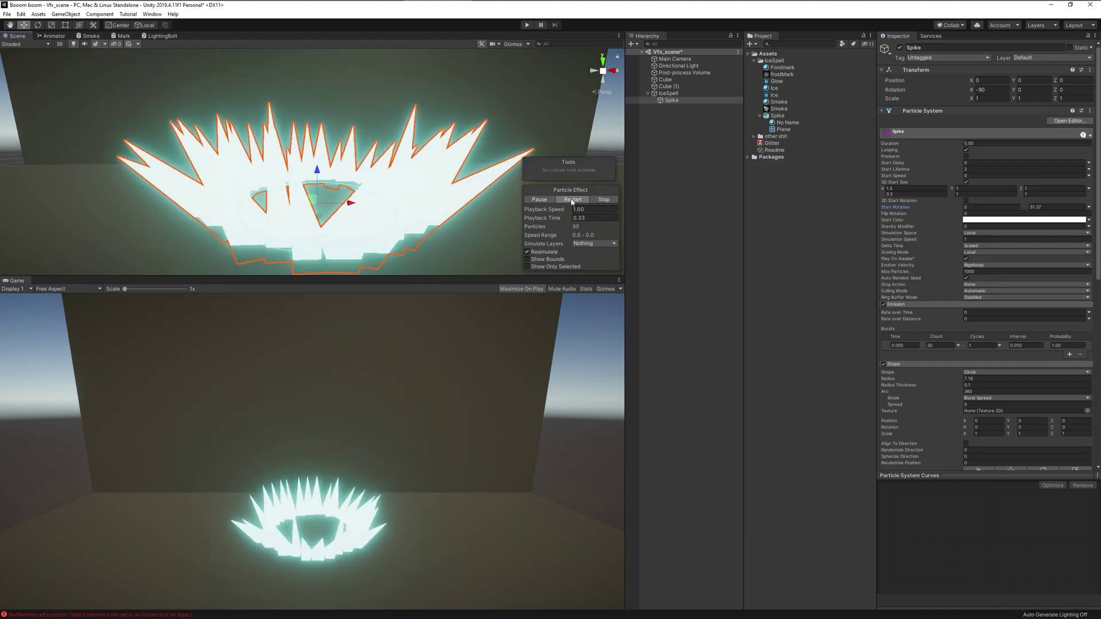
Step: Set the second Start Rotation constant to 30 and replay the effect repeatedly to check the spikes' tilt
left_click(1058, 207)
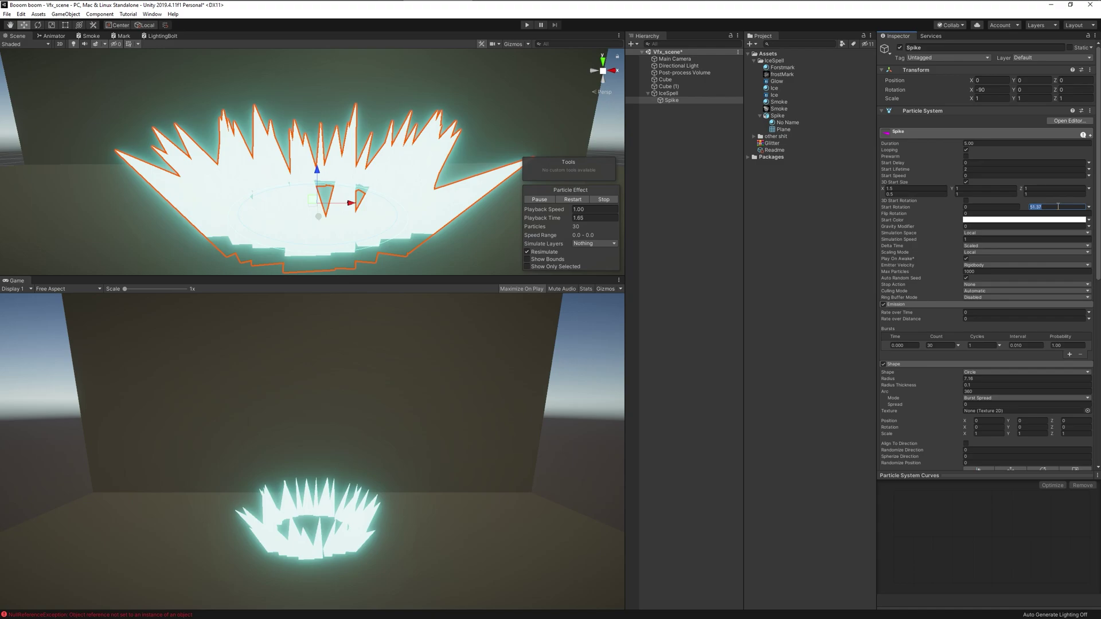
left_click(578, 200)
left_click(572, 199)
left_click(572, 200)
left_click(571, 200)
left_click(571, 200)
left_click(571, 199)
left_click(572, 200)
left_click(572, 199)
left_click(571, 200)
left_click(571, 199)
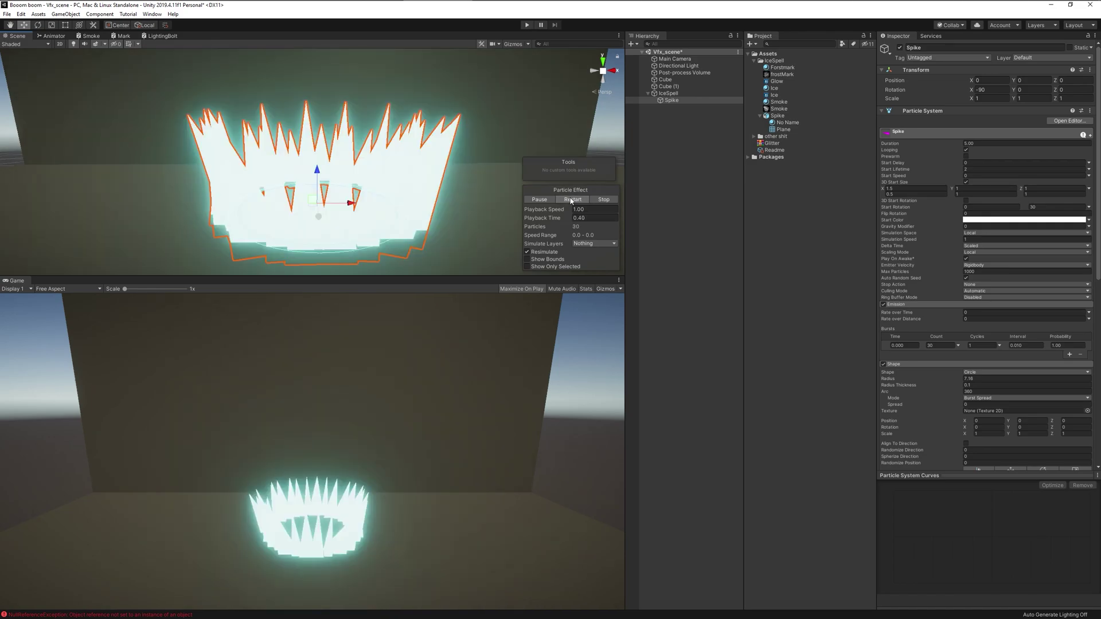
left_click(571, 199)
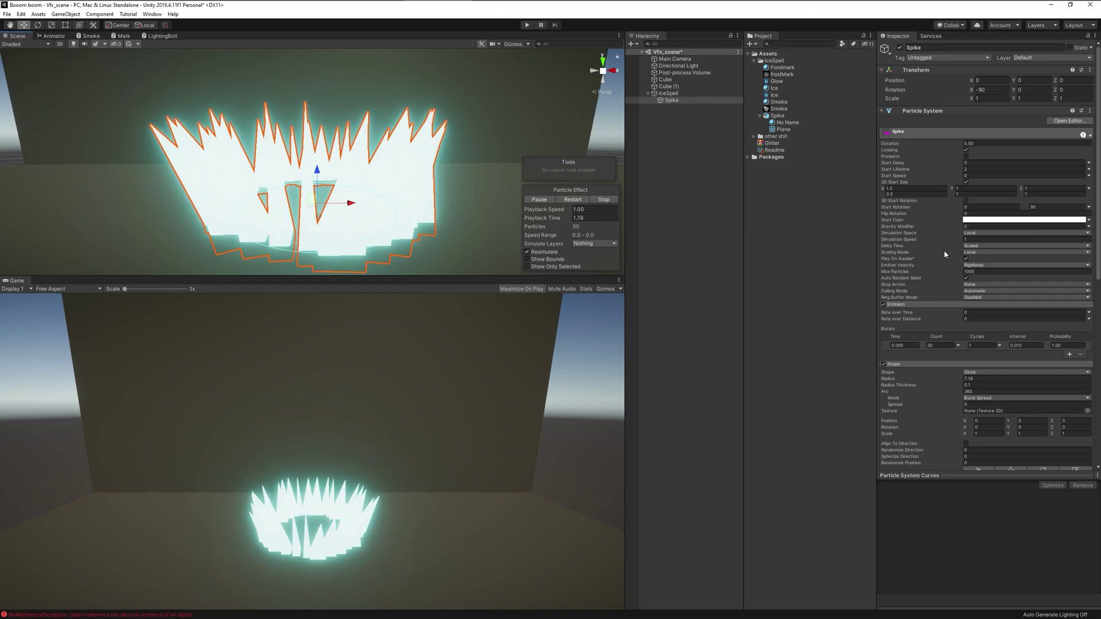
Step: Enable Size over Lifetime on Spike and make its size curve rise steeply from 0 to 1.0 at about 0.1
scroll(946, 248, "down", 8)
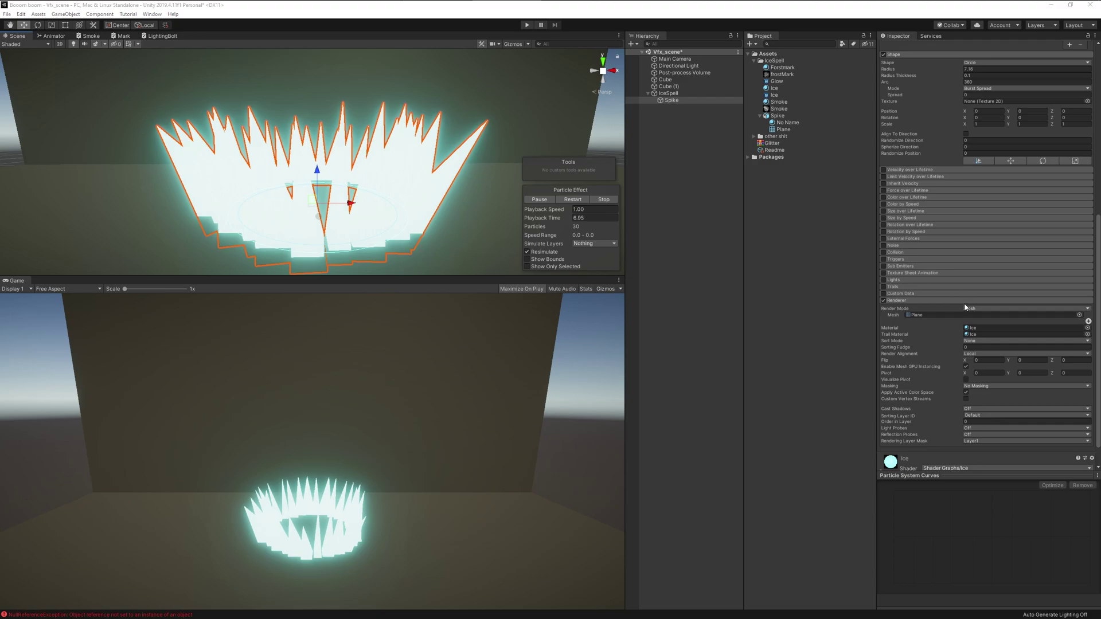
scroll(966, 307, "down", 1)
left_click(913, 272)
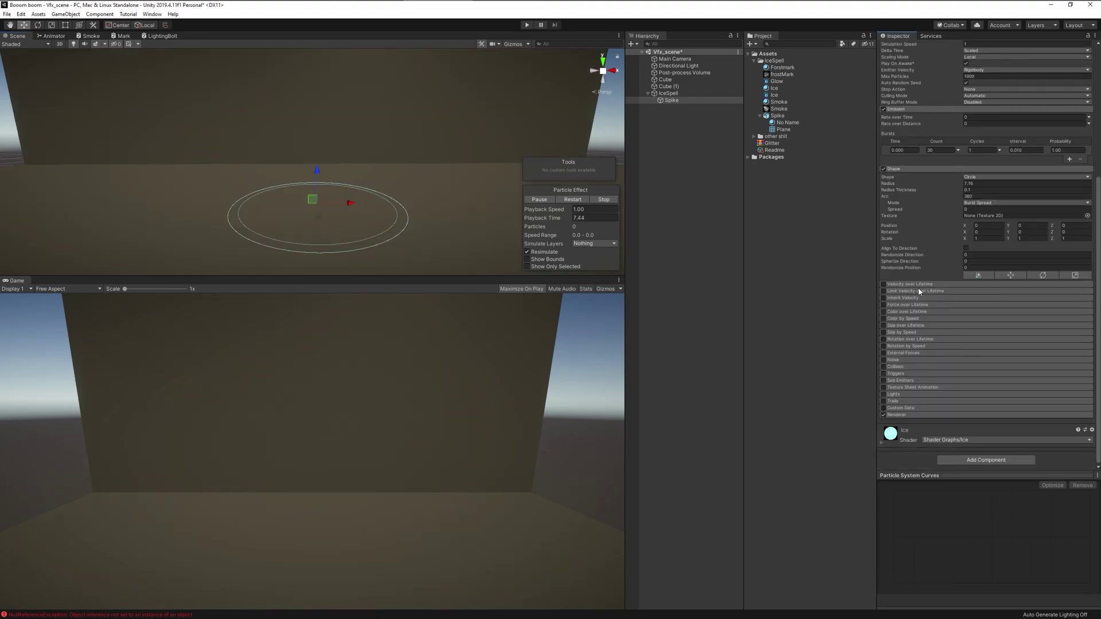
left_click(913, 326)
left_click(987, 341)
left_click_drag(1092, 491, 914, 370)
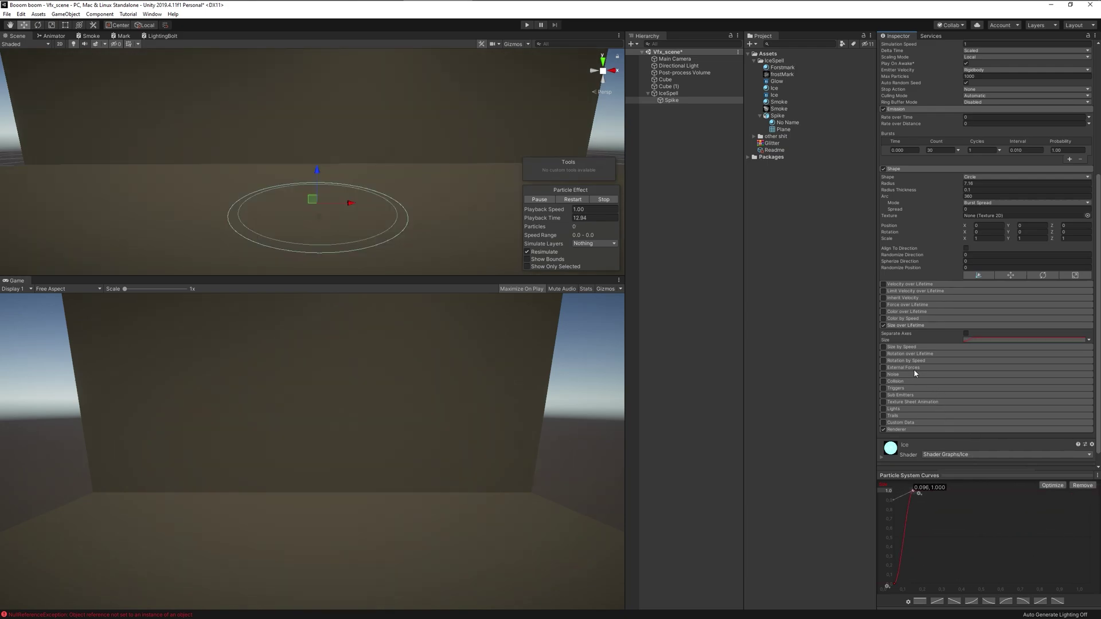
Step: Add keys near the end of the size curve so it falls from full size at about 0.9 to 0 at the end
double_click(1067, 493)
right_click(1068, 494)
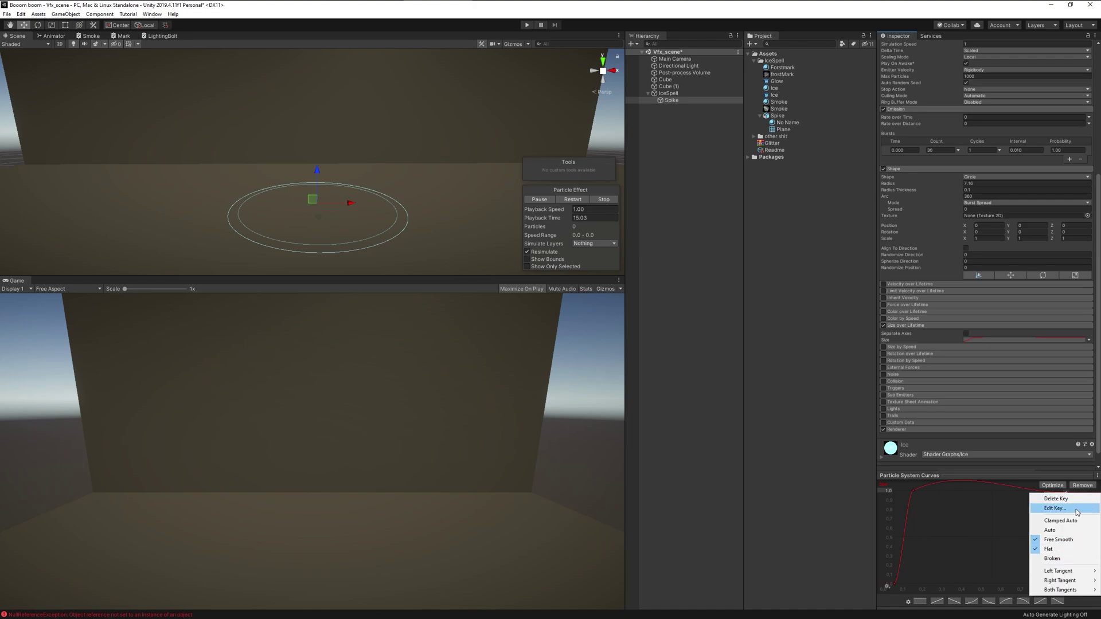
left_click(1089, 489)
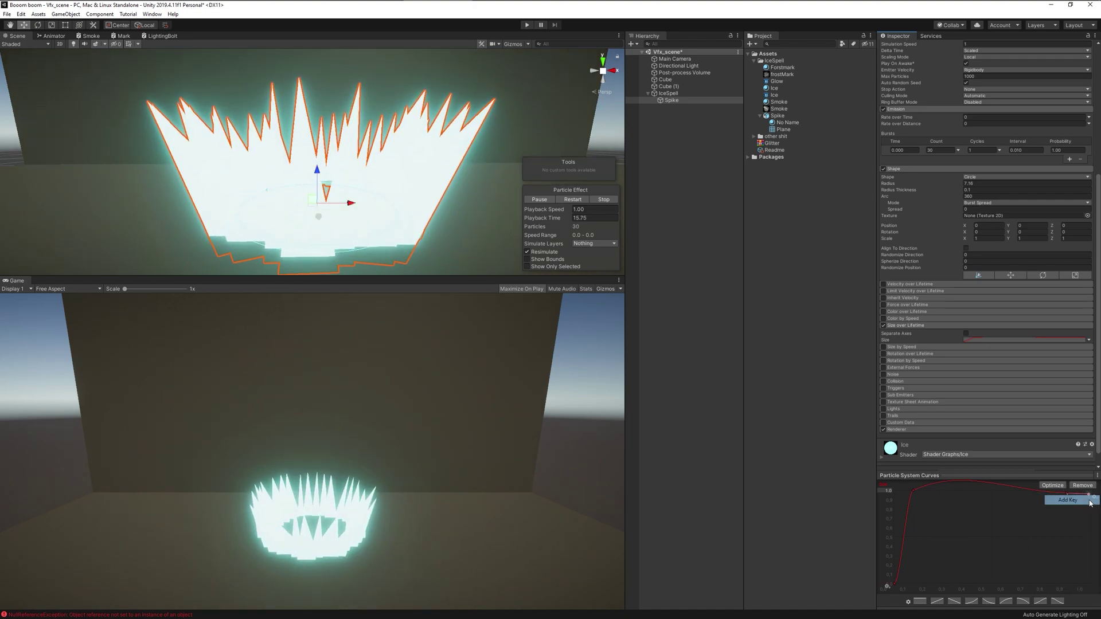
left_click_drag(1089, 492, 1091, 585)
Step: Level the size curve between its two full-size keys at 1.0 and replay the effect several times
double_click(1068, 494)
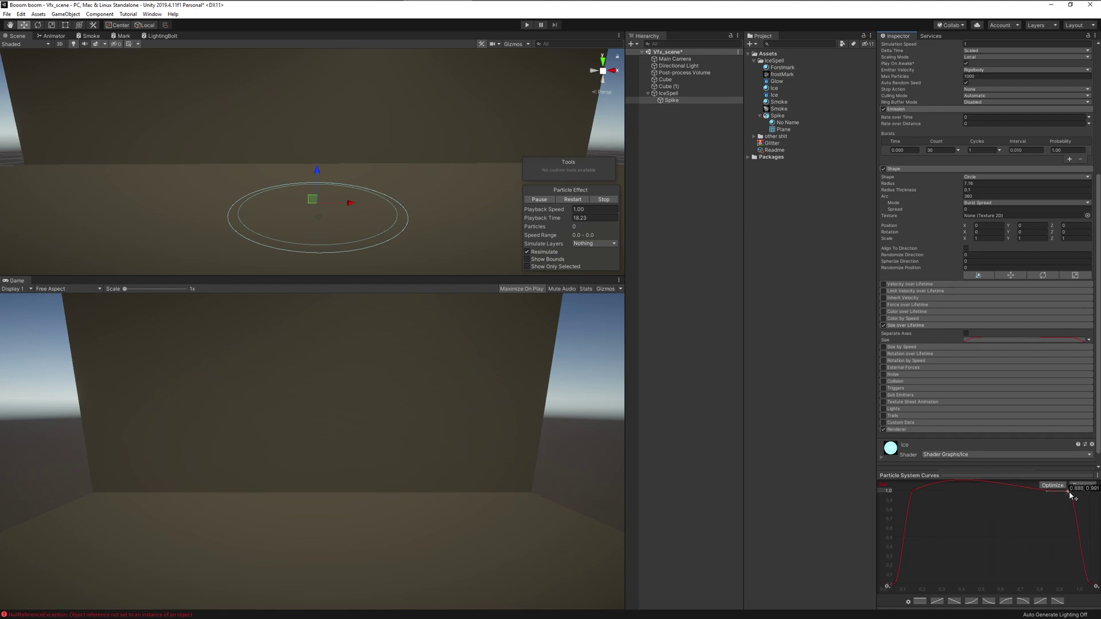
double_click(914, 492)
left_click_drag(929, 492, 942, 487)
left_click(563, 202)
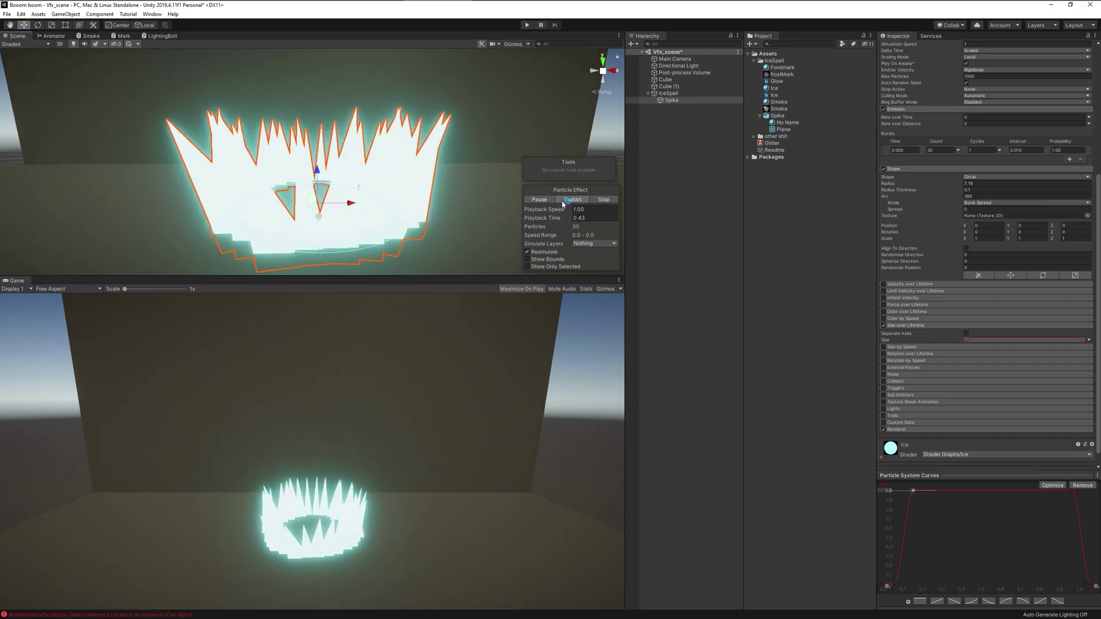
left_click(565, 202)
left_click(566, 202)
left_click(566, 201)
left_click(567, 200)
left_click(569, 200)
left_click(568, 200)
Step: Move the size curve's first full-size key earlier, to about 0.05, and replay the effect to check the faster growth
left_click(965, 514)
left_click_drag(914, 491, 900, 491)
left_click(564, 201)
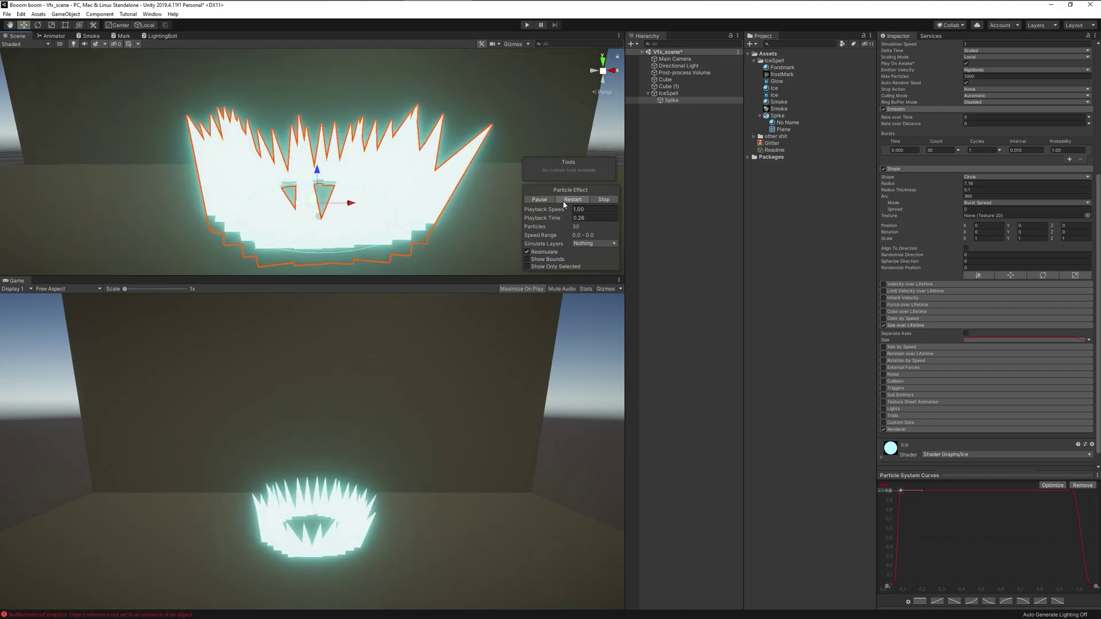
left_click(571, 201)
left_click_drag(898, 490, 907, 491)
left_click(574, 201)
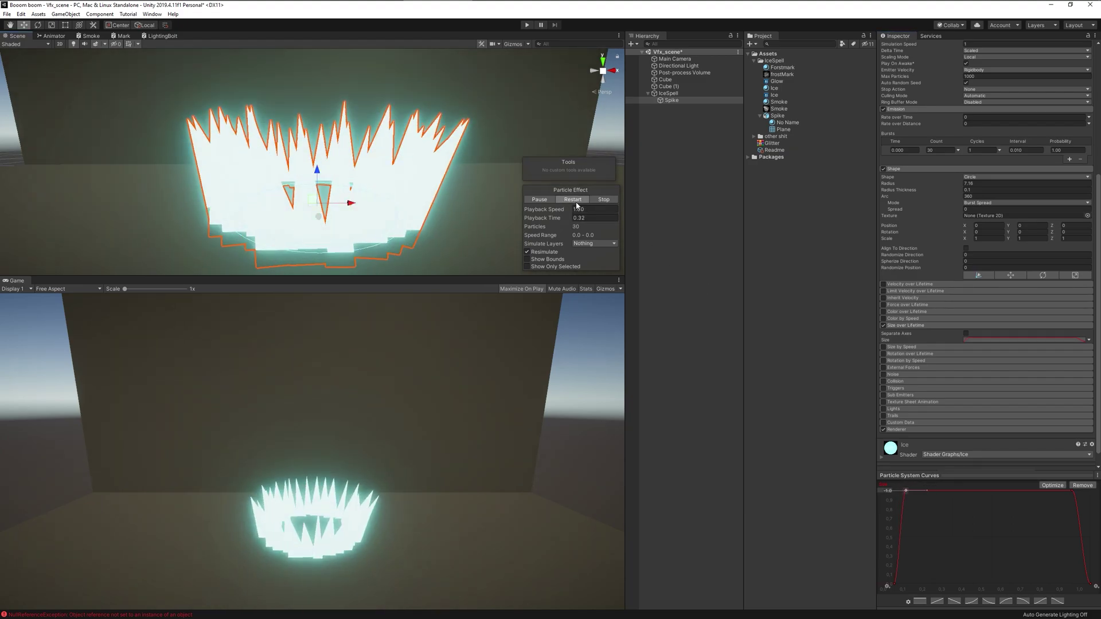
left_click(573, 200)
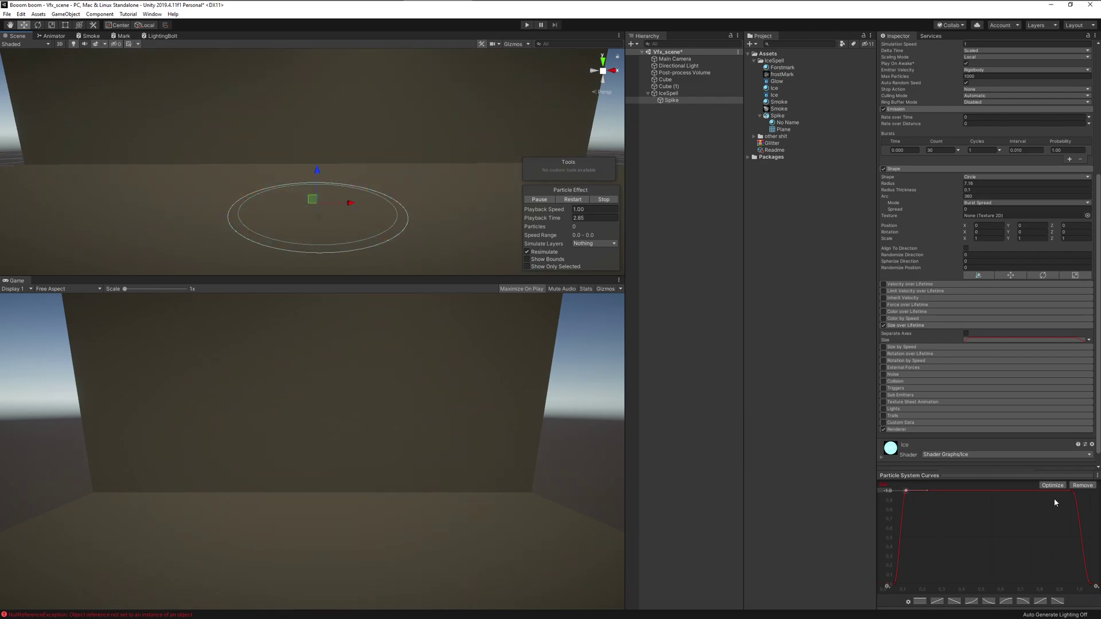
Step: Move the size curve's second full-size key earlier, to about 0.8, and replay the effect to check the slower shrink
left_click_drag(1072, 491, 1045, 491)
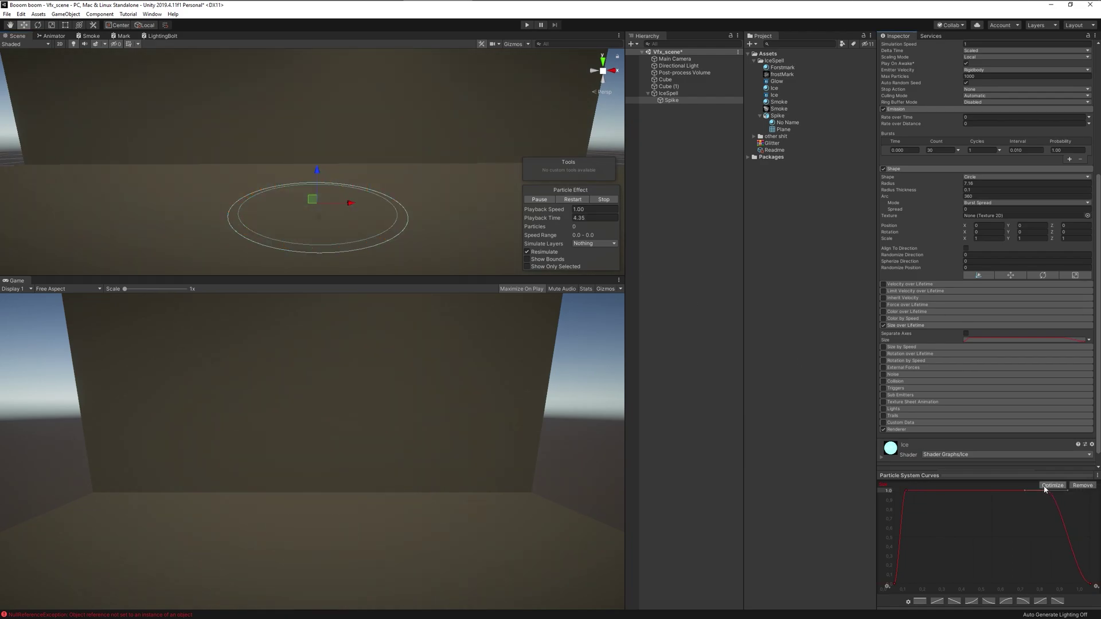
left_click(564, 200)
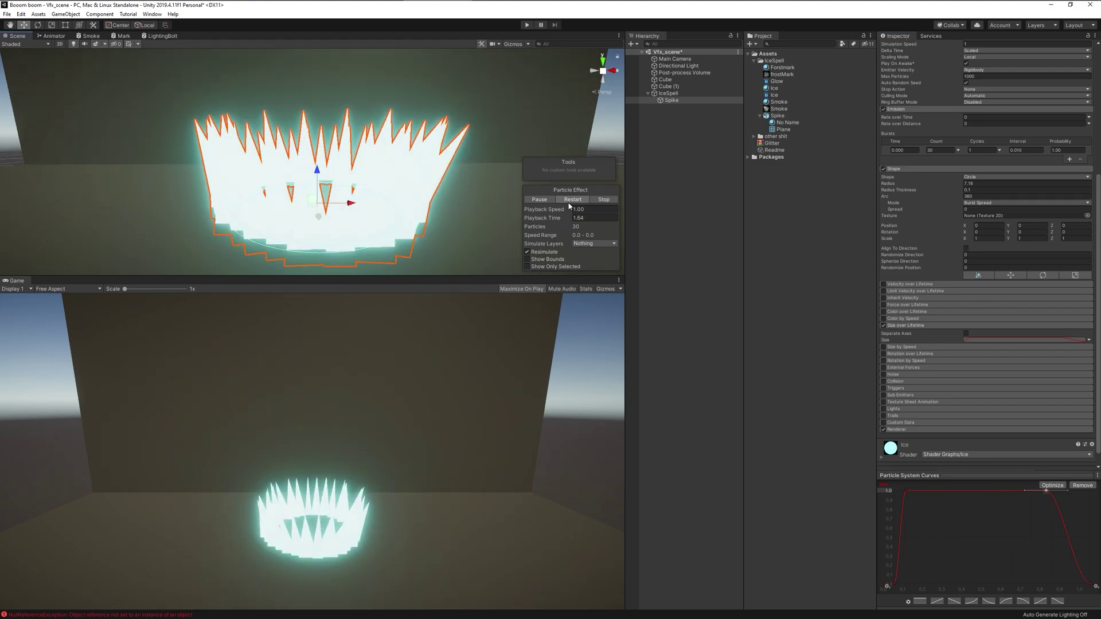
left_click(573, 199)
left_click(575, 200)
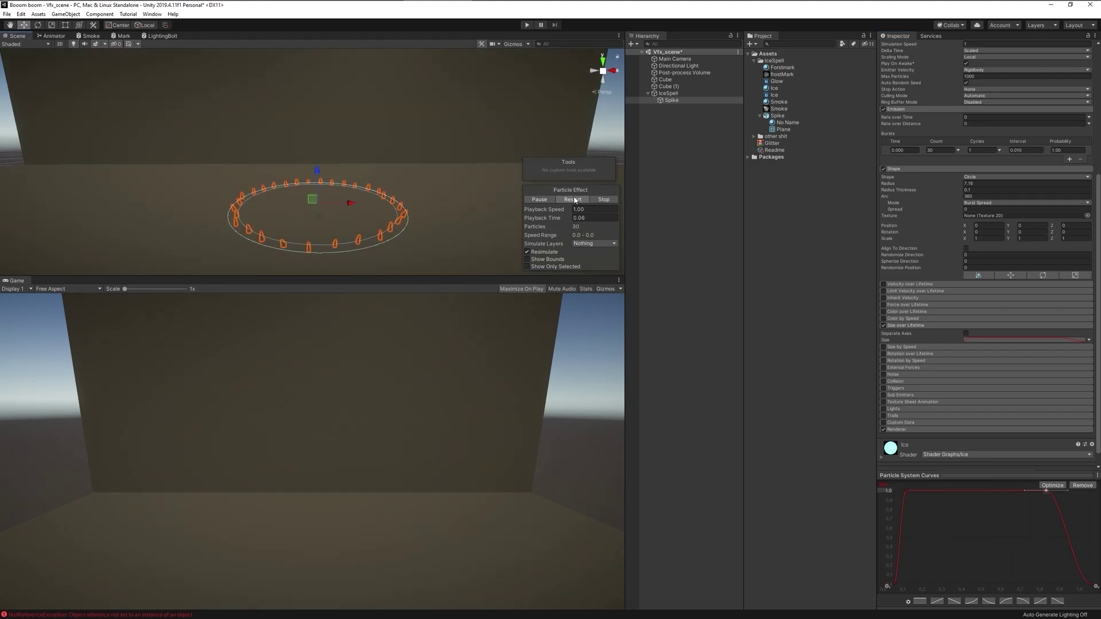
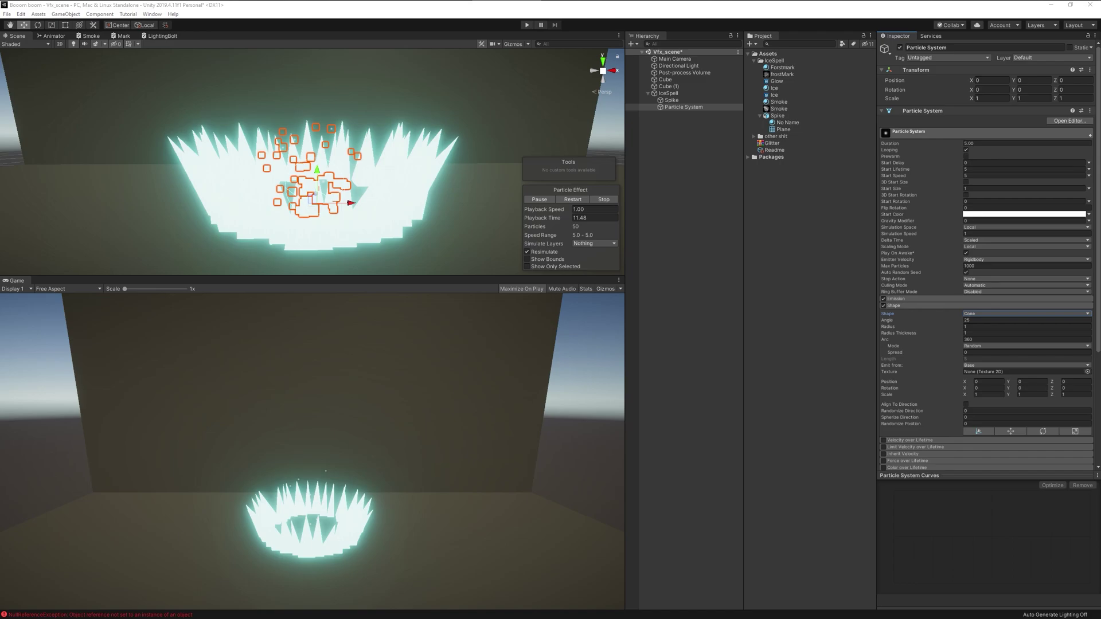
Step: Rotate the new particle system -90 on X and give its cone shape a radius of 7 and radius thickness of 0.19
left_click(994, 89)
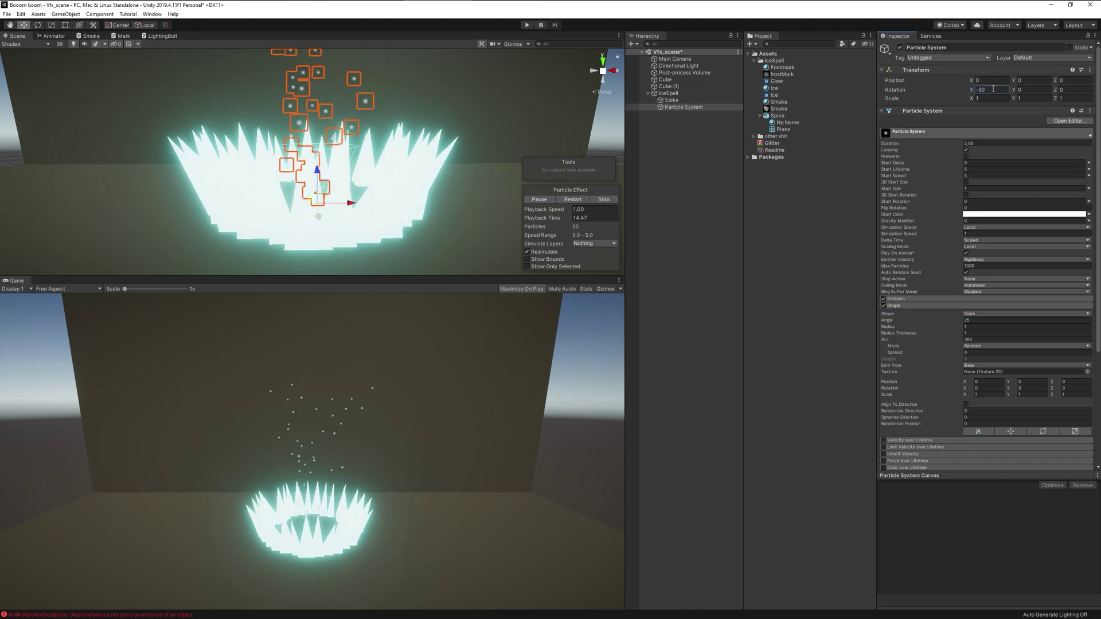
type("-90")
scroll(1003, 295, "down", 3)
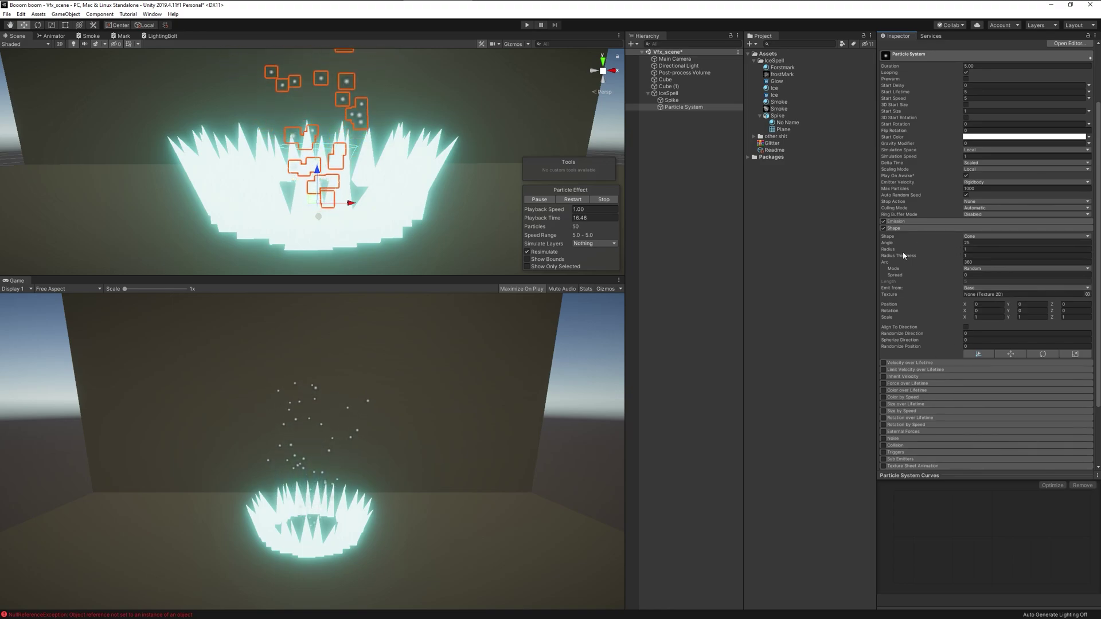
left_click_drag(892, 254, 991, 257)
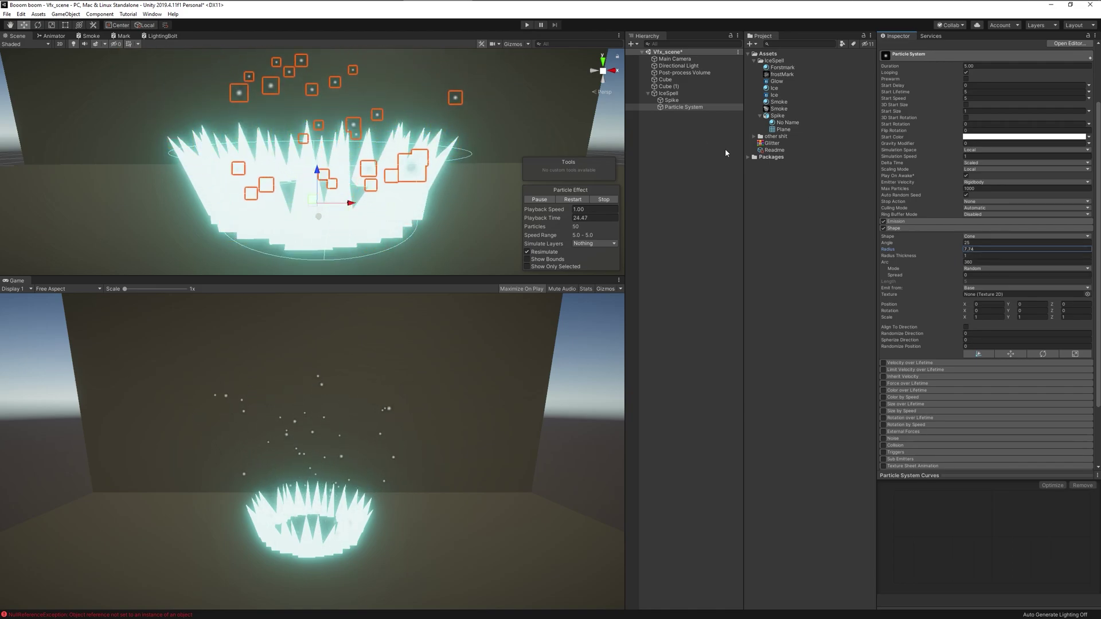
left_click(717, 107)
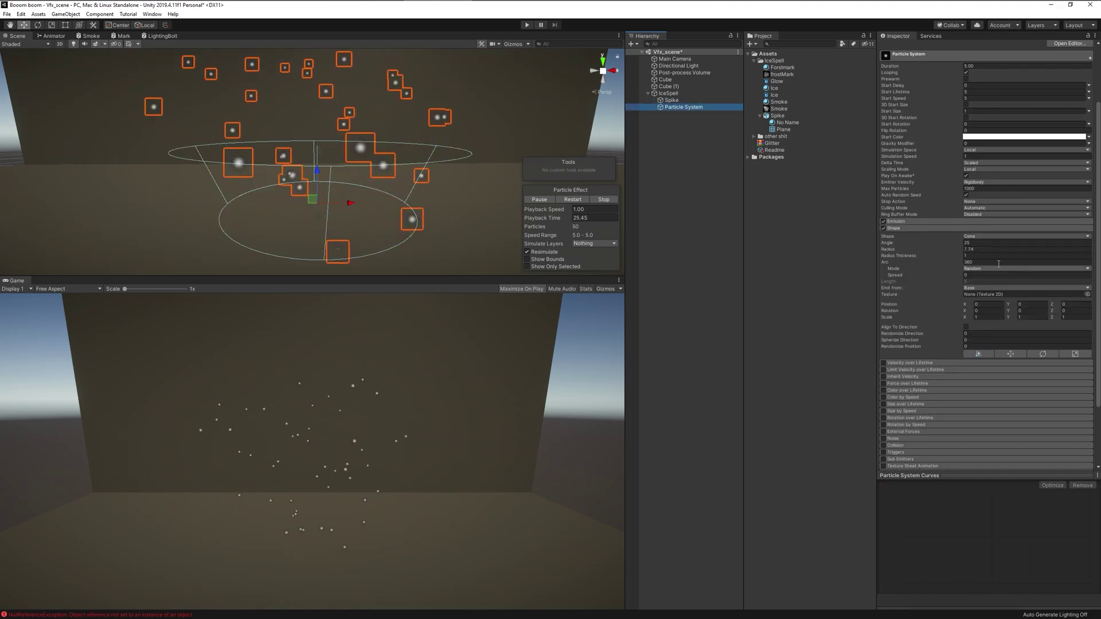
left_click(985, 249)
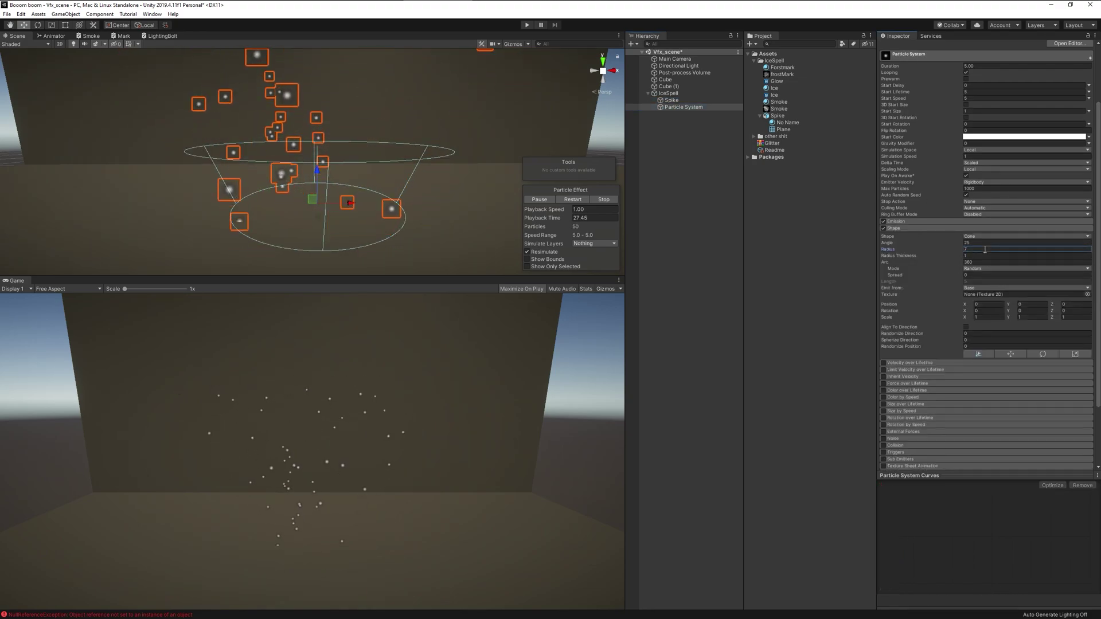
type("7")
key("Tab")
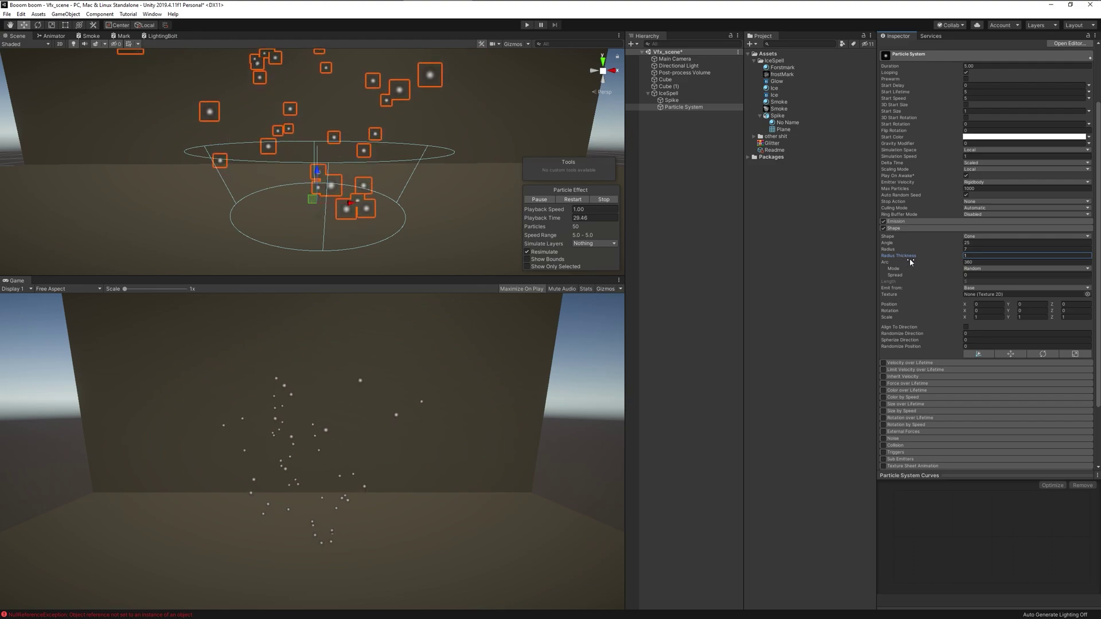
type("0.29")
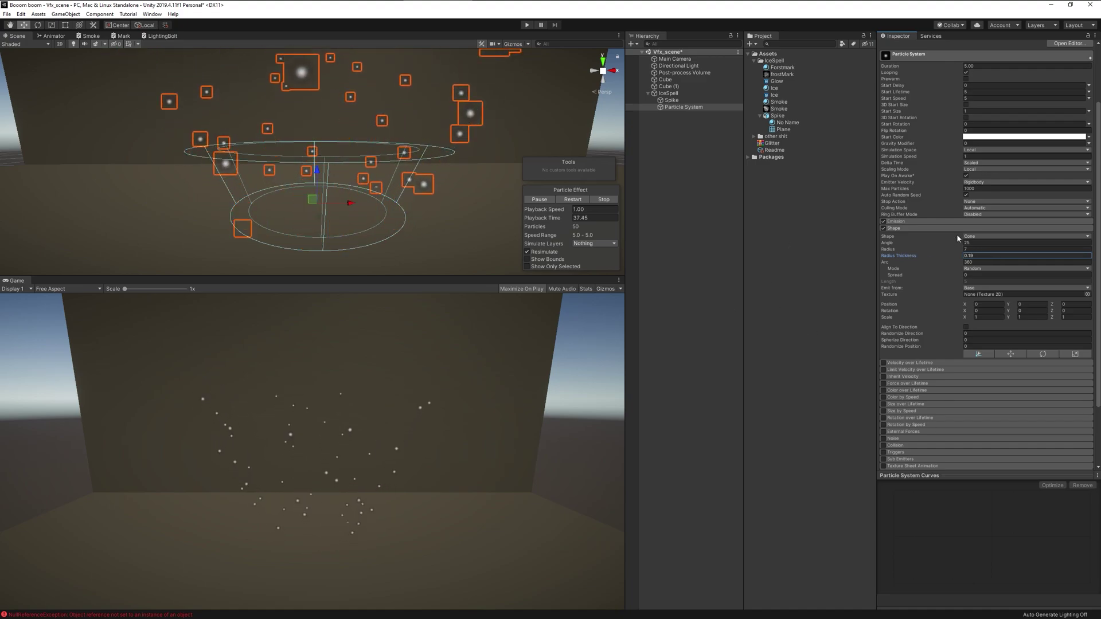
Step: Add an emission burst with a count of 50 and set the rate over time to 0
left_click(946, 222)
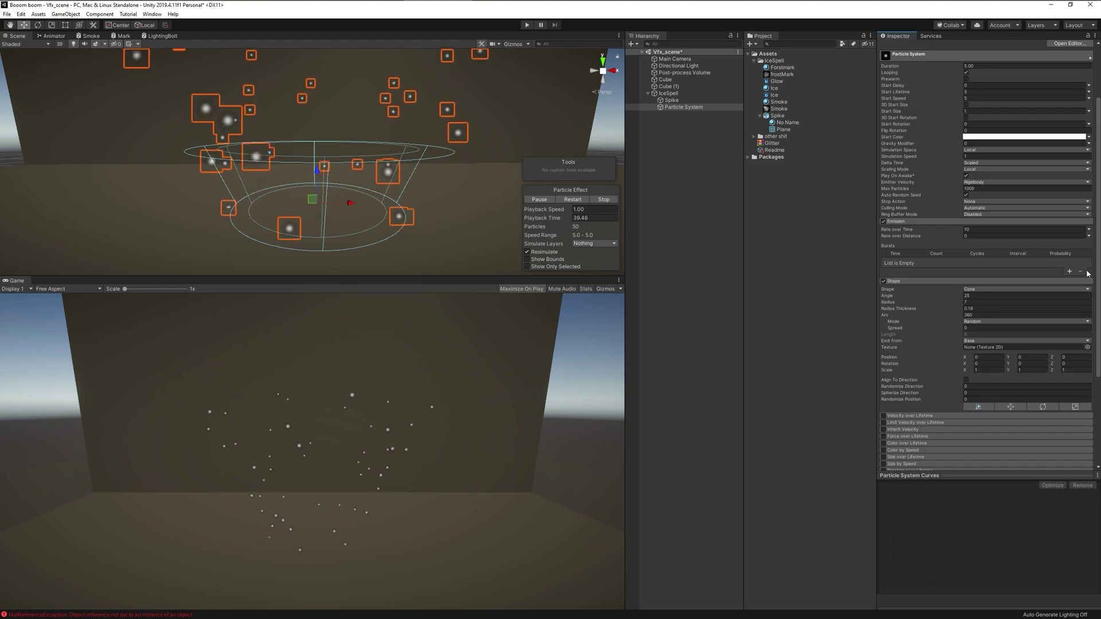
left_click(1070, 271)
left_click(944, 263)
type("50")
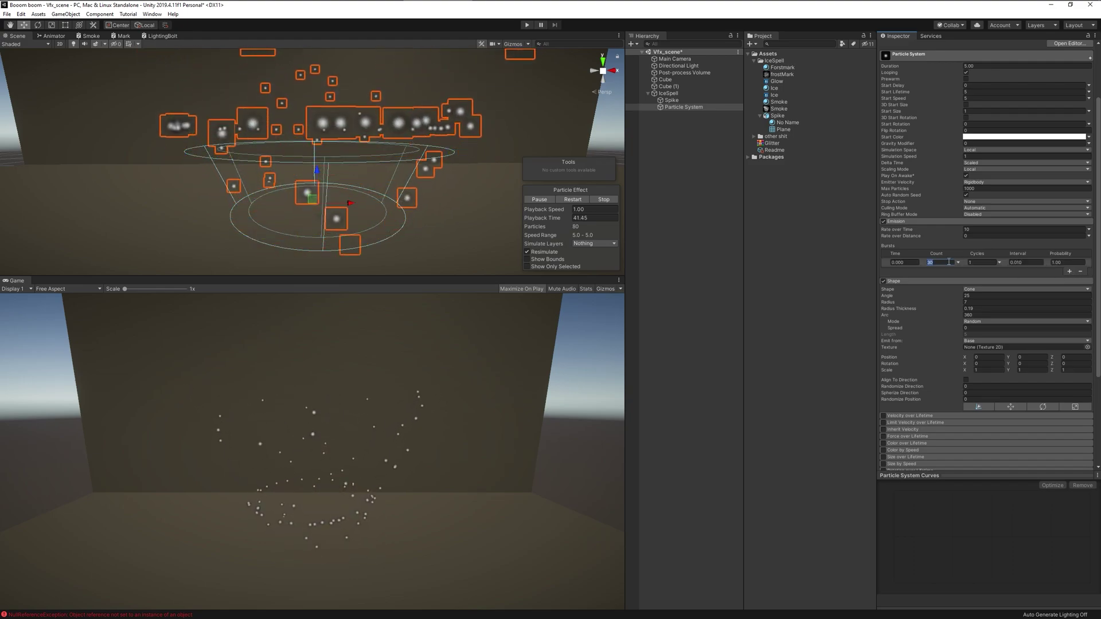
left_click(976, 230)
type("0")
Step: Set the particles' start speed to random between two constants, 50 and 70
scroll(982, 231, "up", 3)
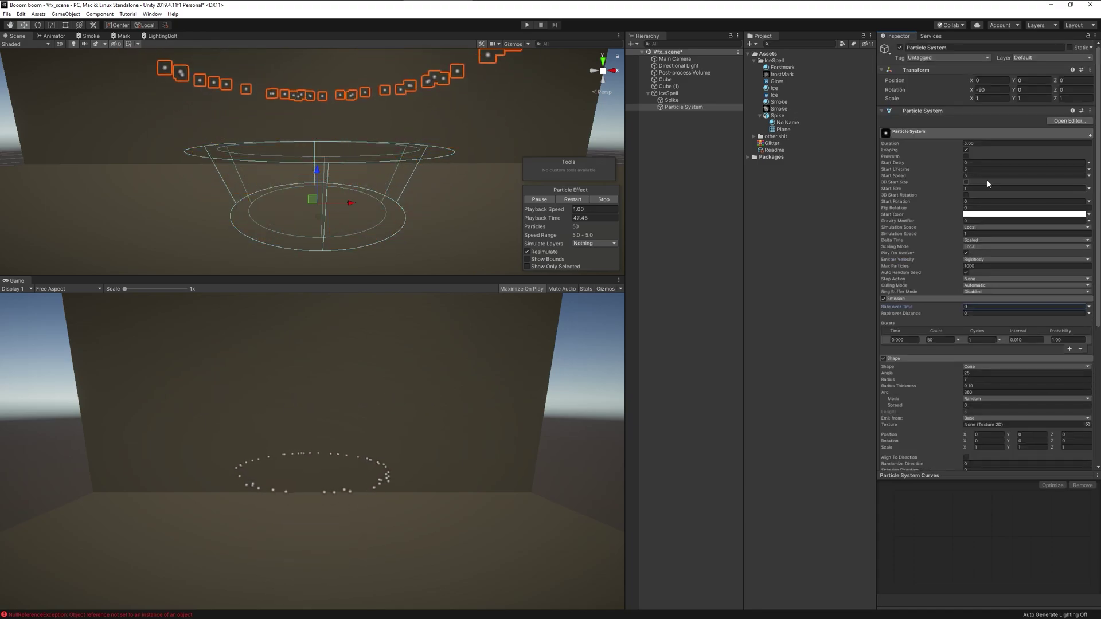
left_click(1089, 176)
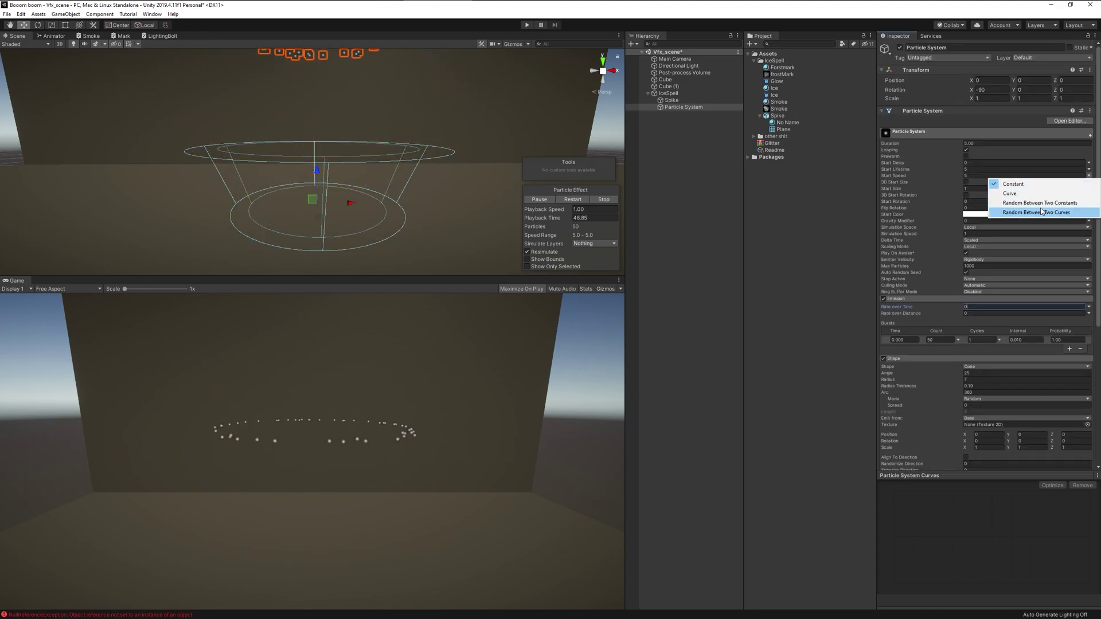
left_click(1041, 203)
left_click(982, 175)
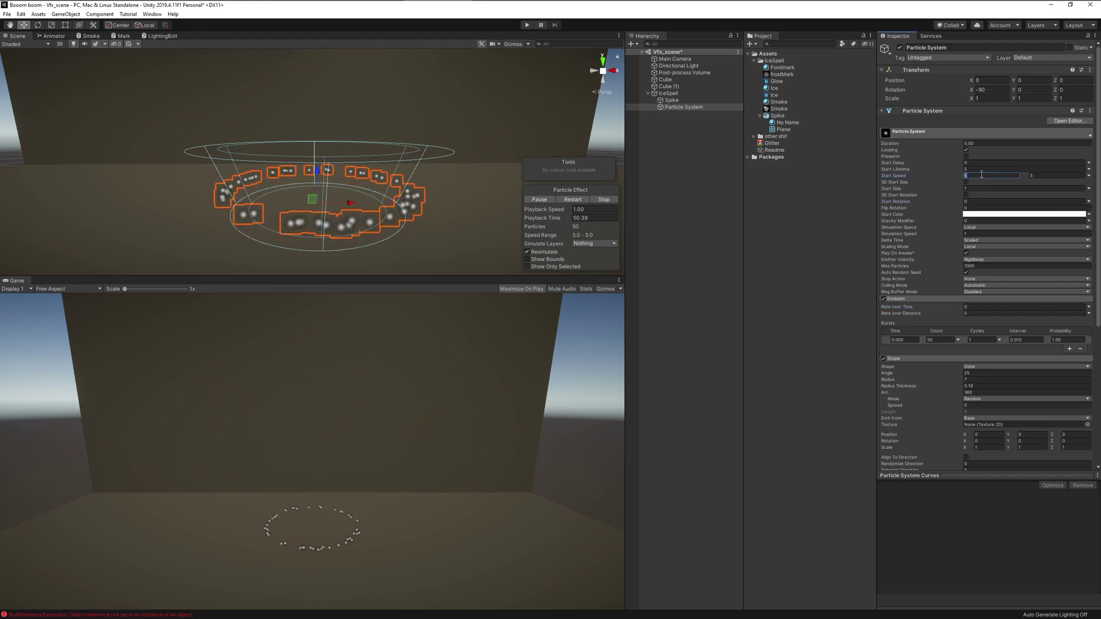
type("50")
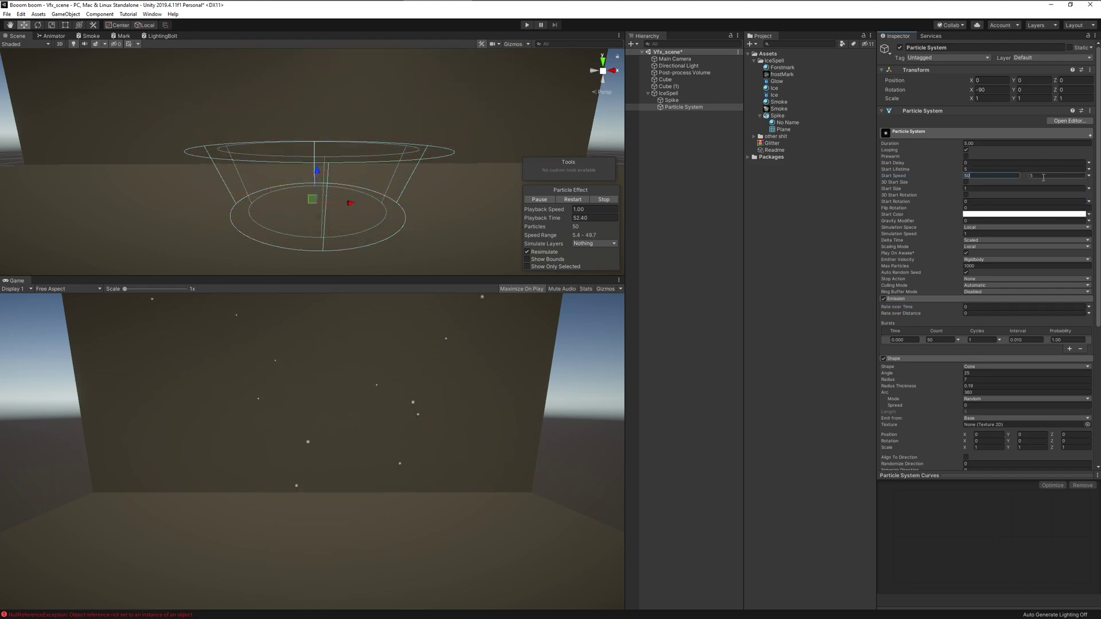
type("70")
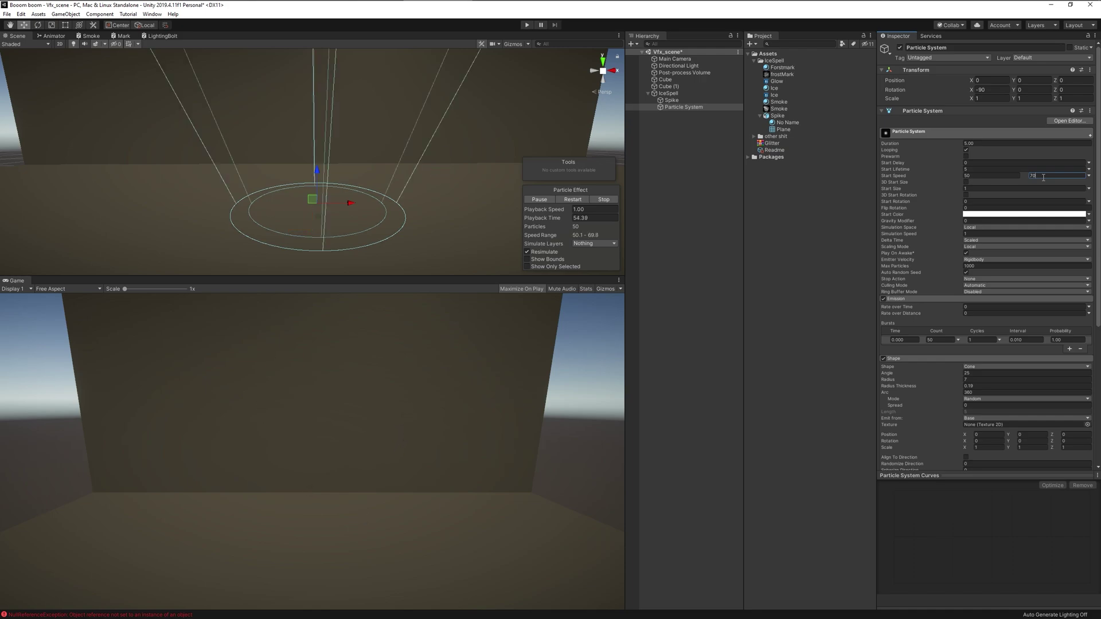
scroll(383, 115, "down", 3)
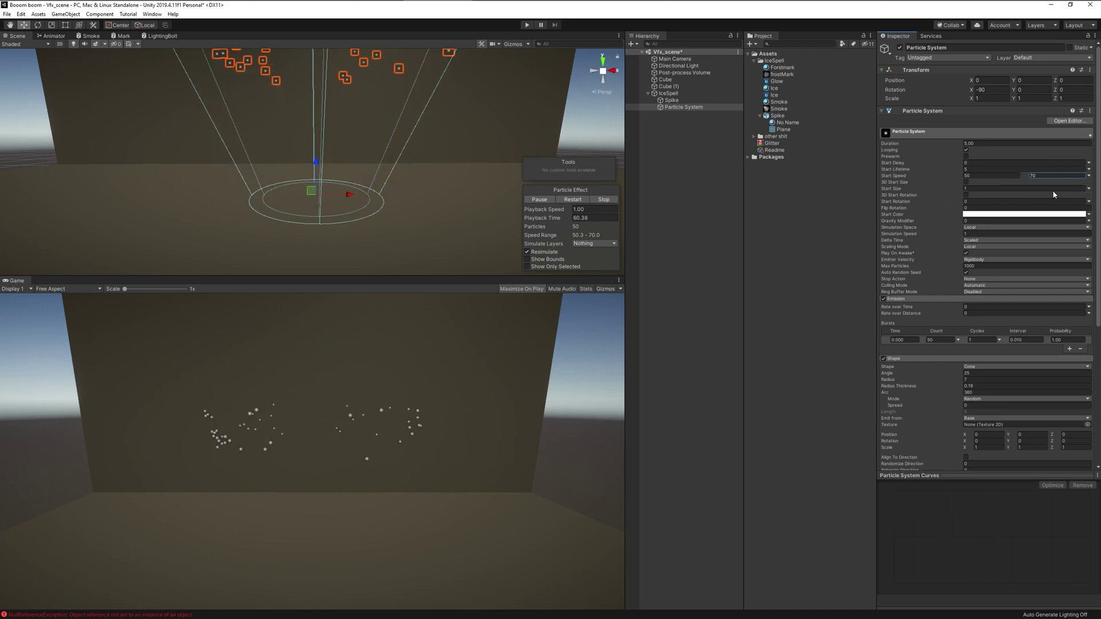
Step: Make the start size random between two constants with a 0.01 minimum and a reduced maximum, and set the gravity modifier to 10
left_click(1088, 189)
left_click(1056, 219)
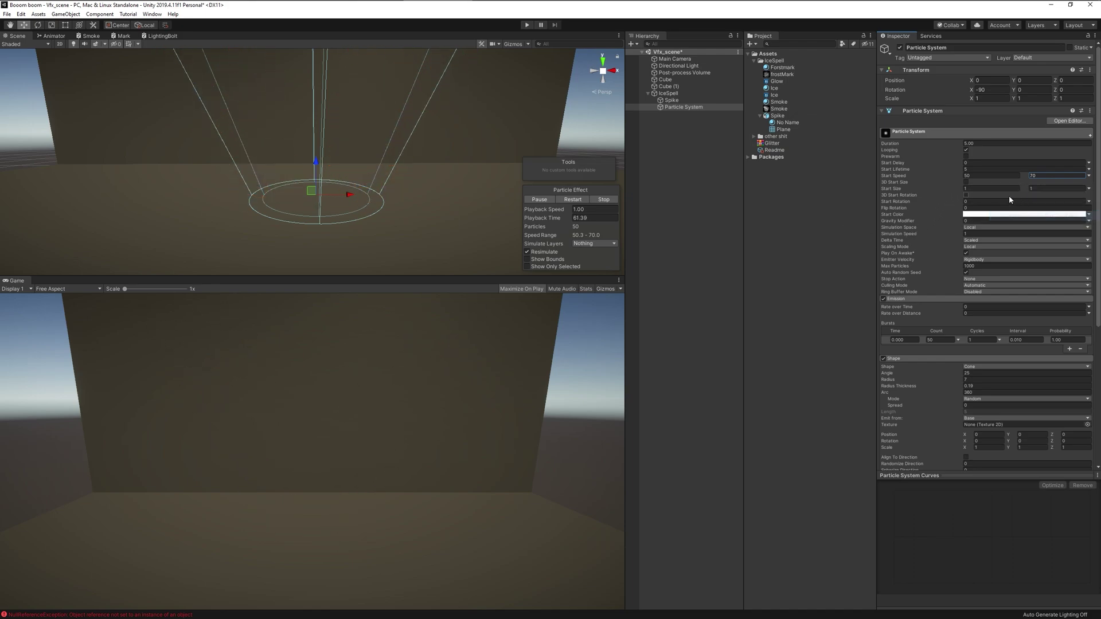
left_click(996, 188)
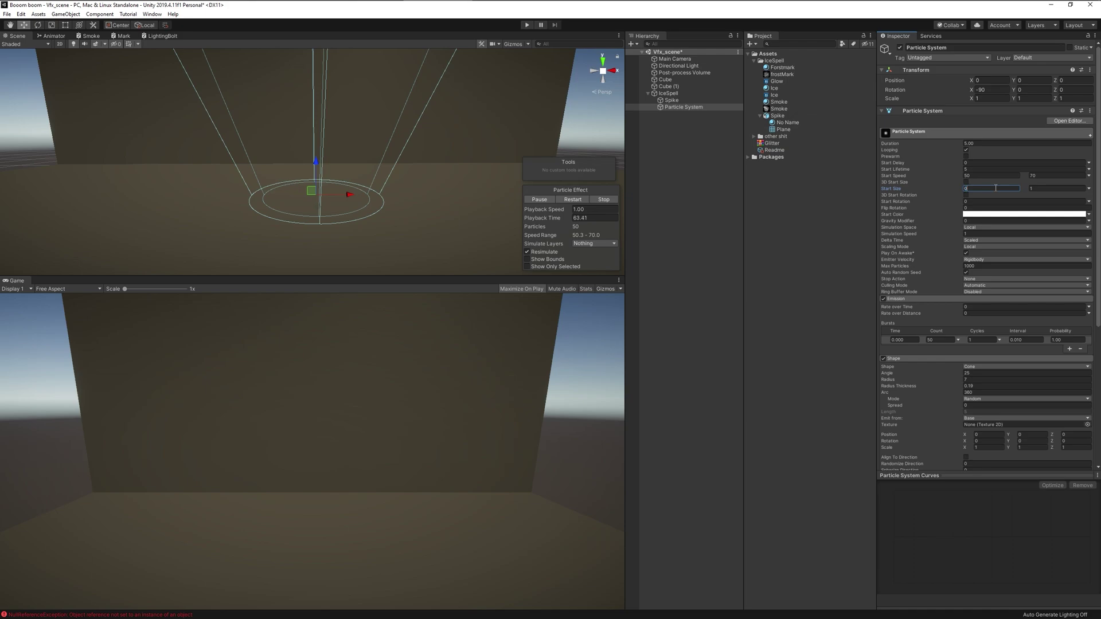
type("0.01")
left_click(1044, 187)
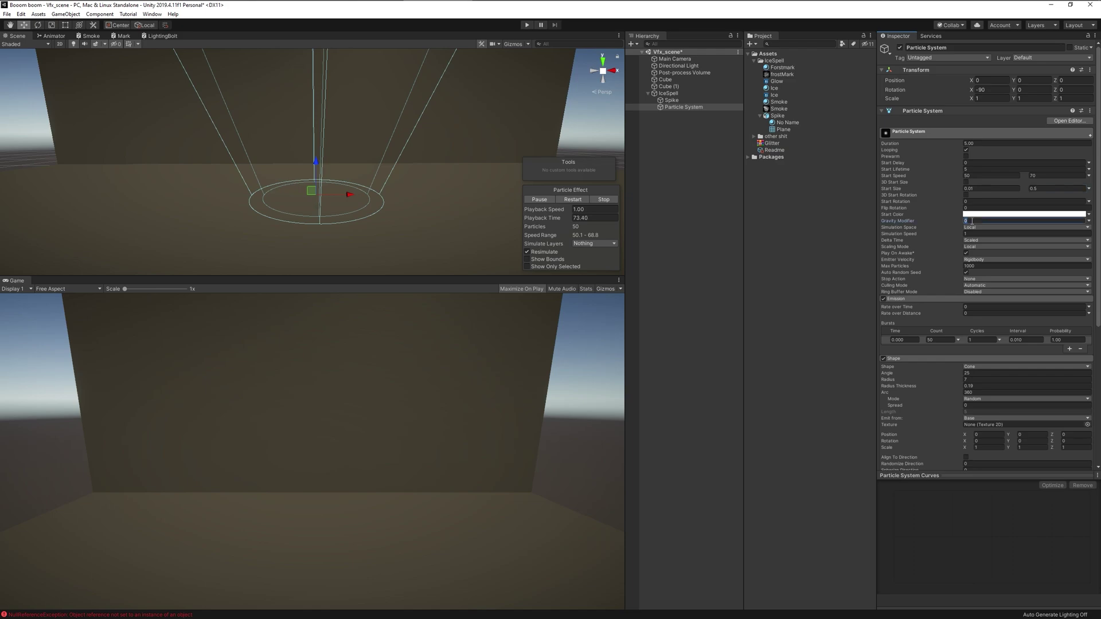
type("10")
Step: Enable collision on the particle system, try Grid visualization, and set the collision type to World
scroll(987, 245, "down", 6)
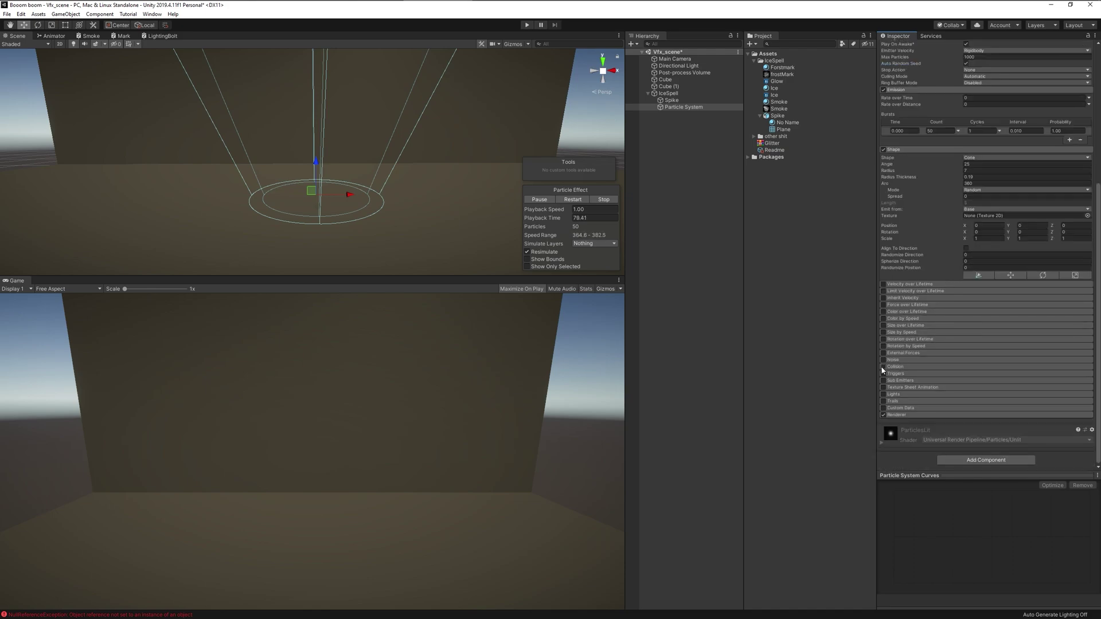
left_click(883, 366)
left_click(918, 367)
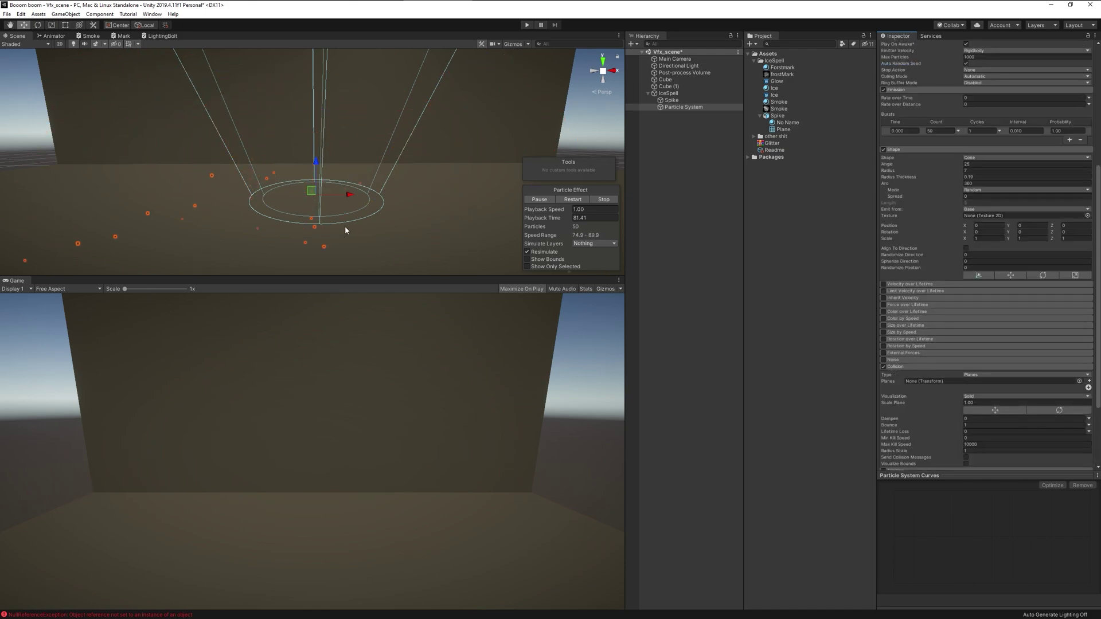
scroll(969, 391, "down", 3)
left_click(986, 299)
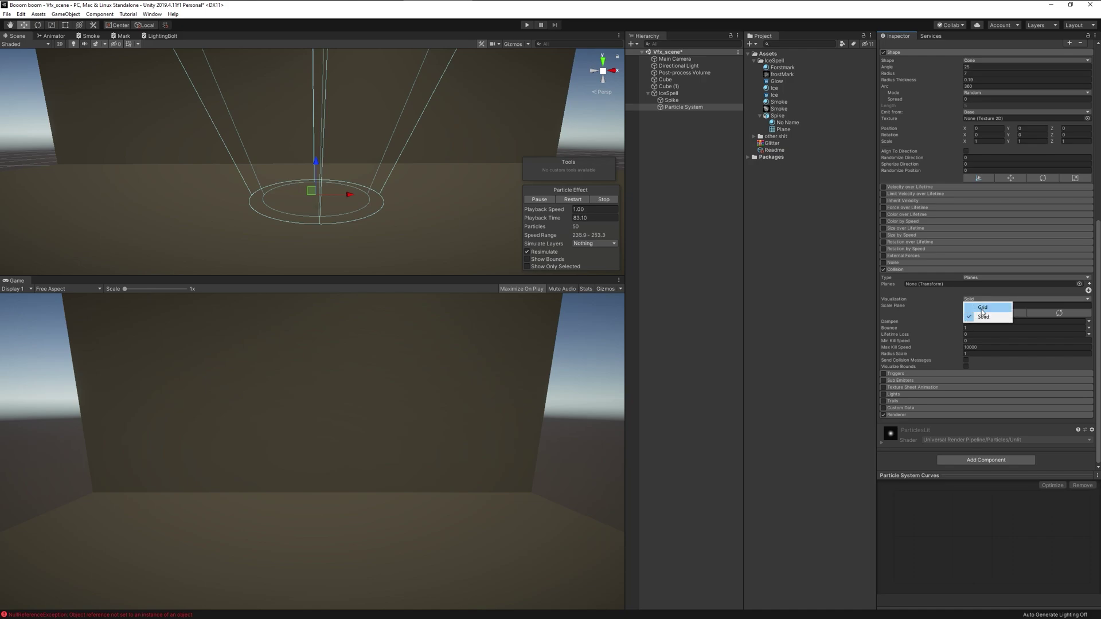
left_click(982, 308)
left_click(987, 277)
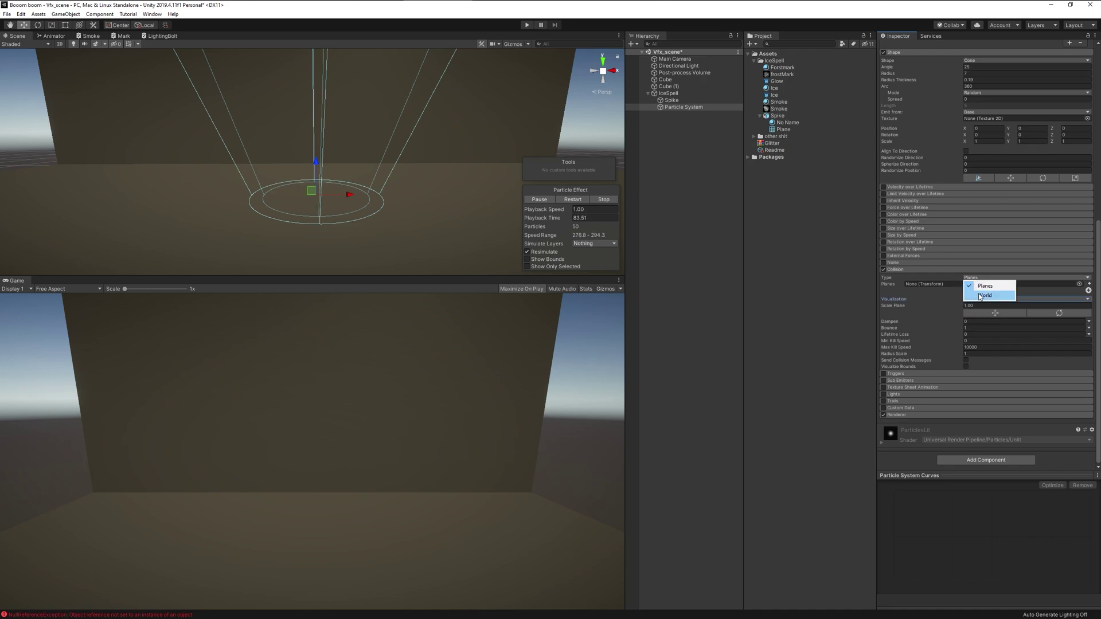
left_click(980, 290)
Step: Raise the particle system slightly above the floor and replay it to check the collisions
left_click(574, 200)
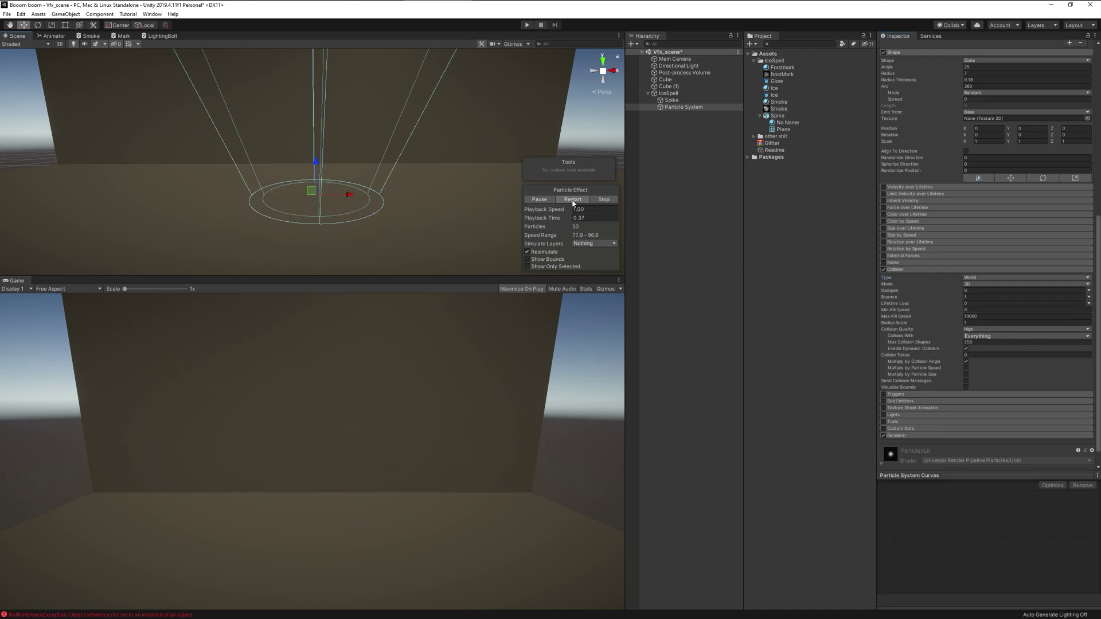
left_click_drag(314, 170, 316, 160)
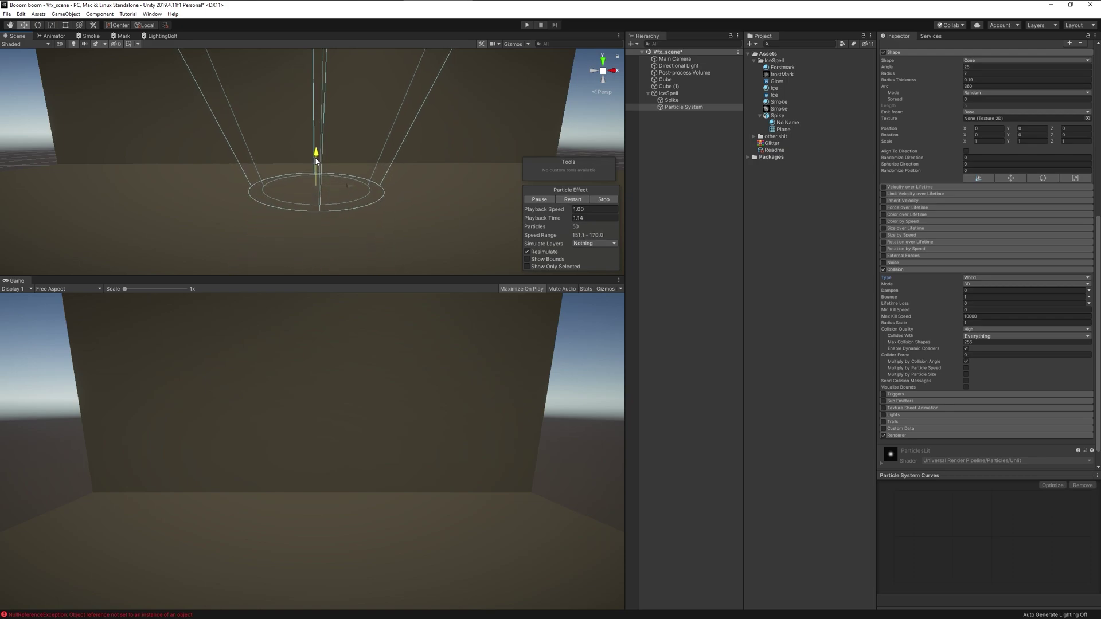
left_click(568, 198)
Step: Set the collision bounce and dampen to 0.5 each and replay the particles
left_click(972, 298)
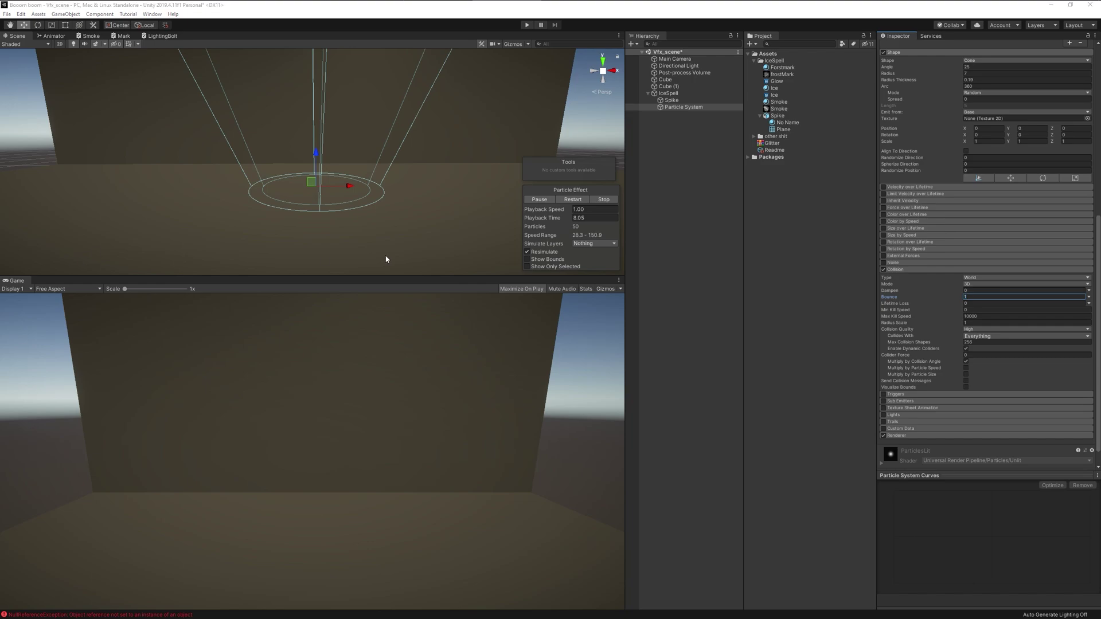
left_click(971, 296)
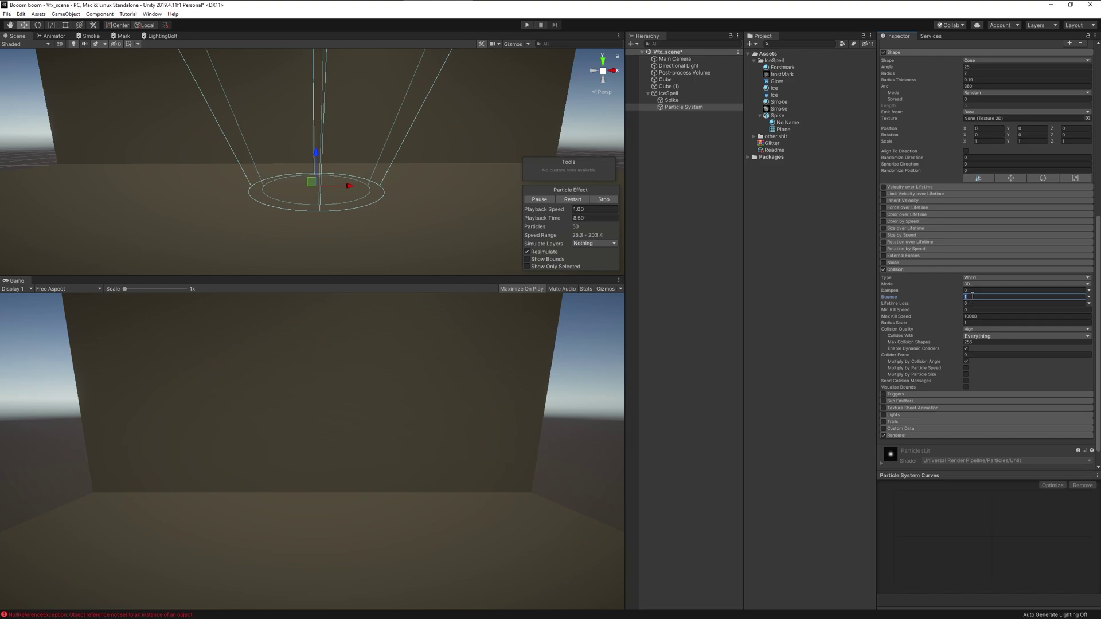
type("0.5")
left_click(974, 291)
type("0.5")
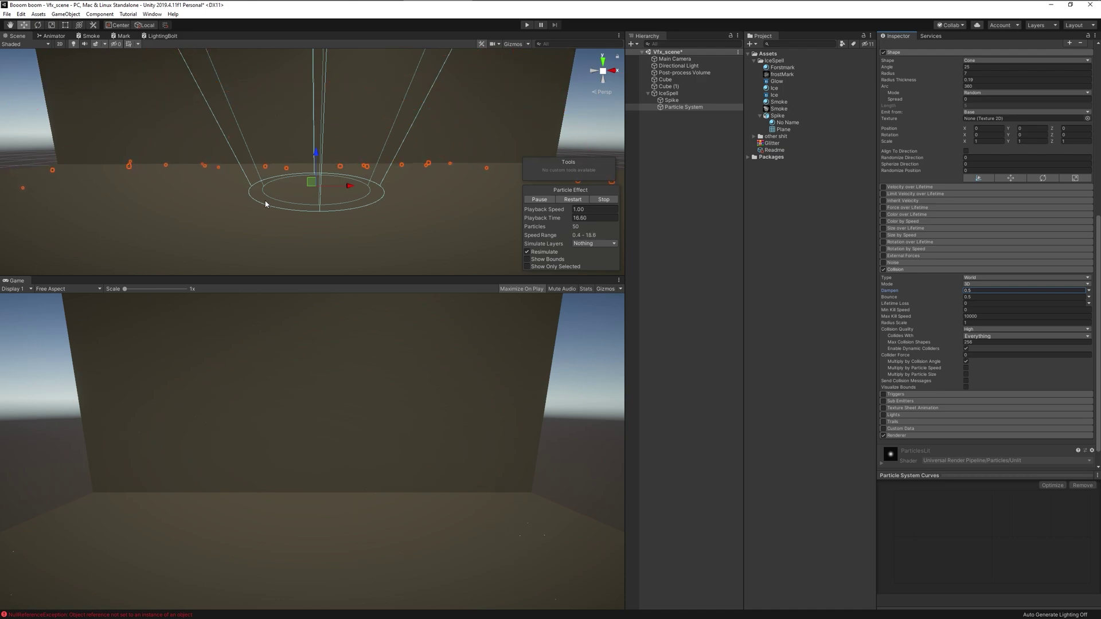
left_click(576, 199)
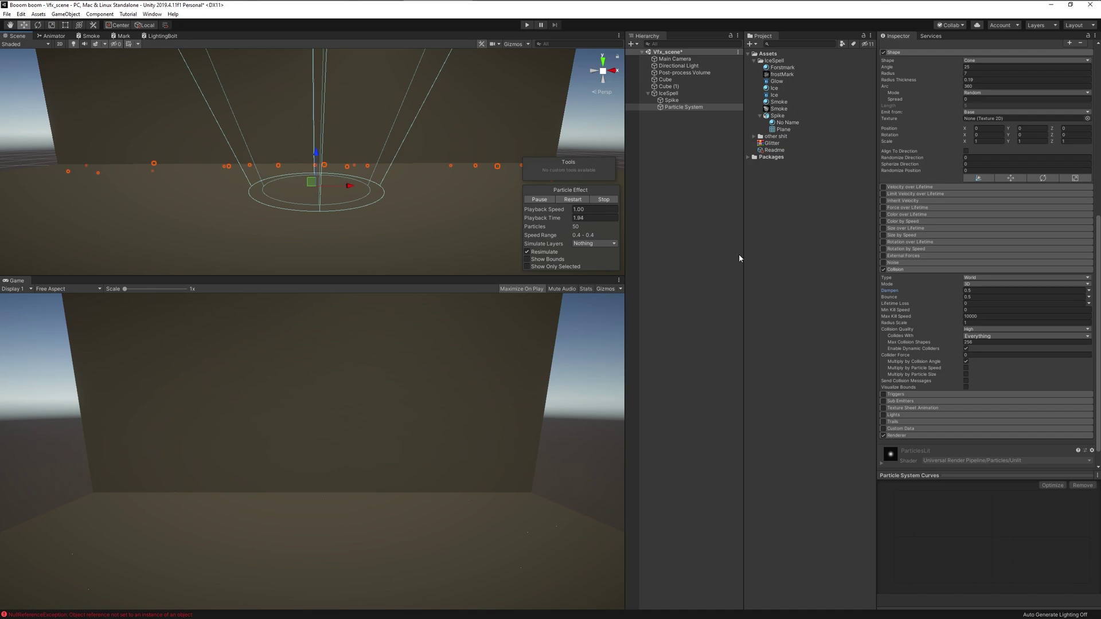
Step: Change the particle renderer's render mode to Mesh and keep the Cube mesh after checking the available meshes
scroll(932, 404, "down", 1)
left_click(919, 413)
scroll(919, 411, "down", 5)
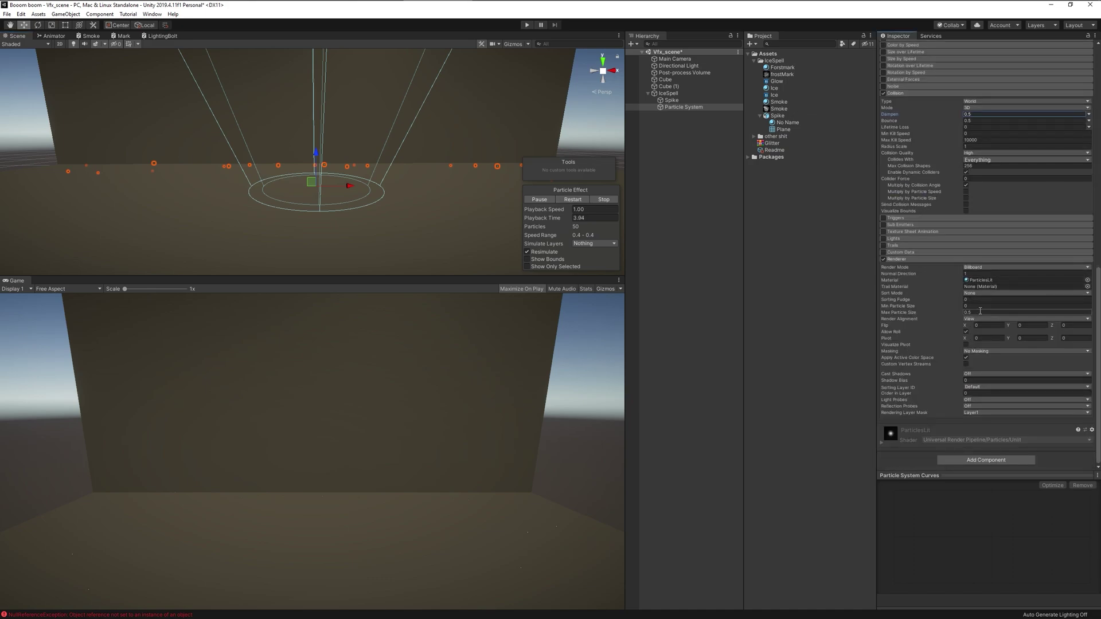
left_click(986, 268)
left_click(985, 313)
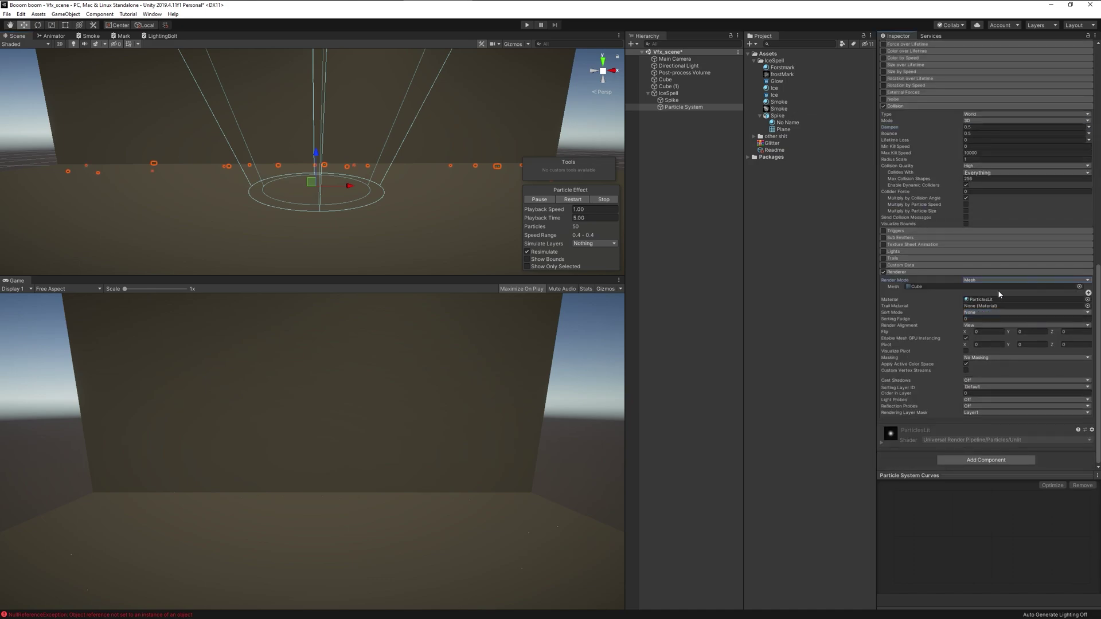
left_click(1080, 287)
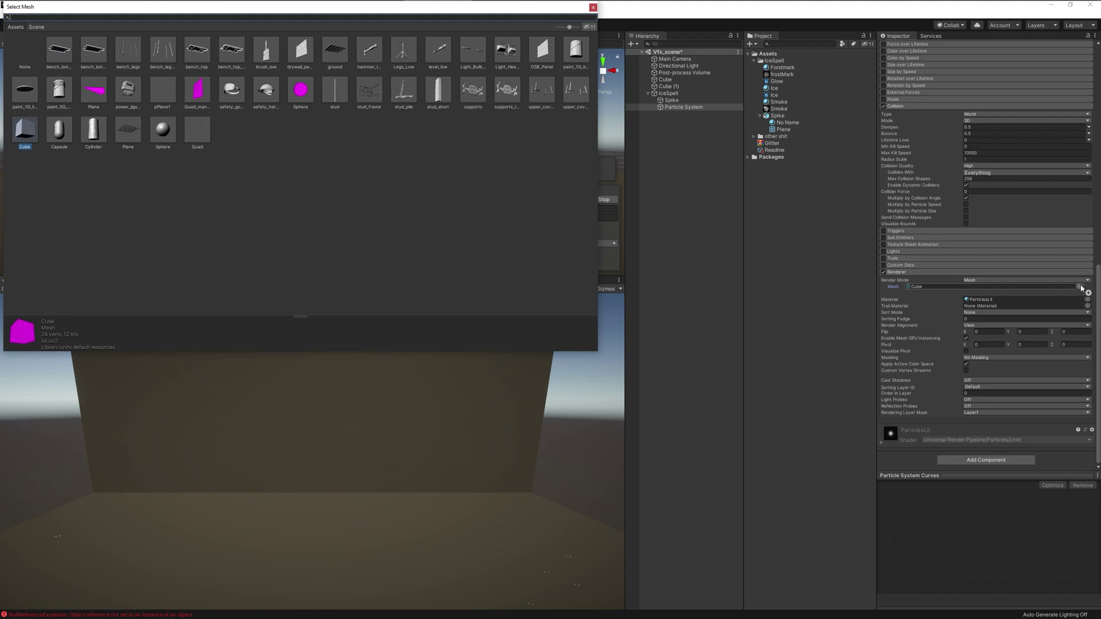
left_click(594, 7)
Step: Apply the Ice material to the cube particle system and replay it, also together with the Spike system
left_click_drag(774, 95, 694, 109)
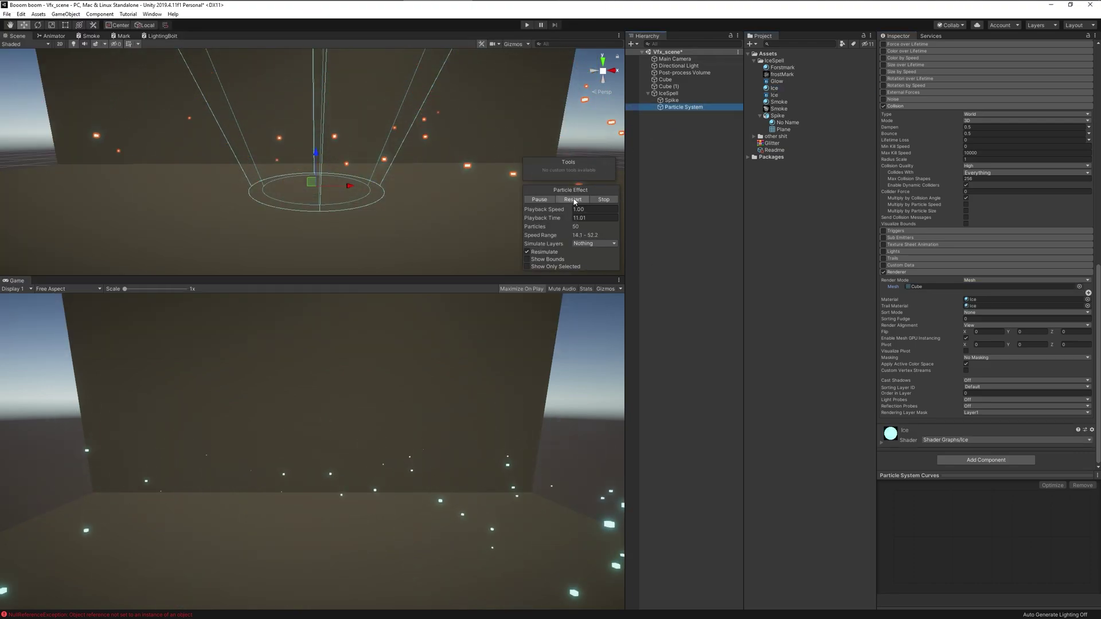
left_click(571, 199)
left_click(671, 100, "ctrl")
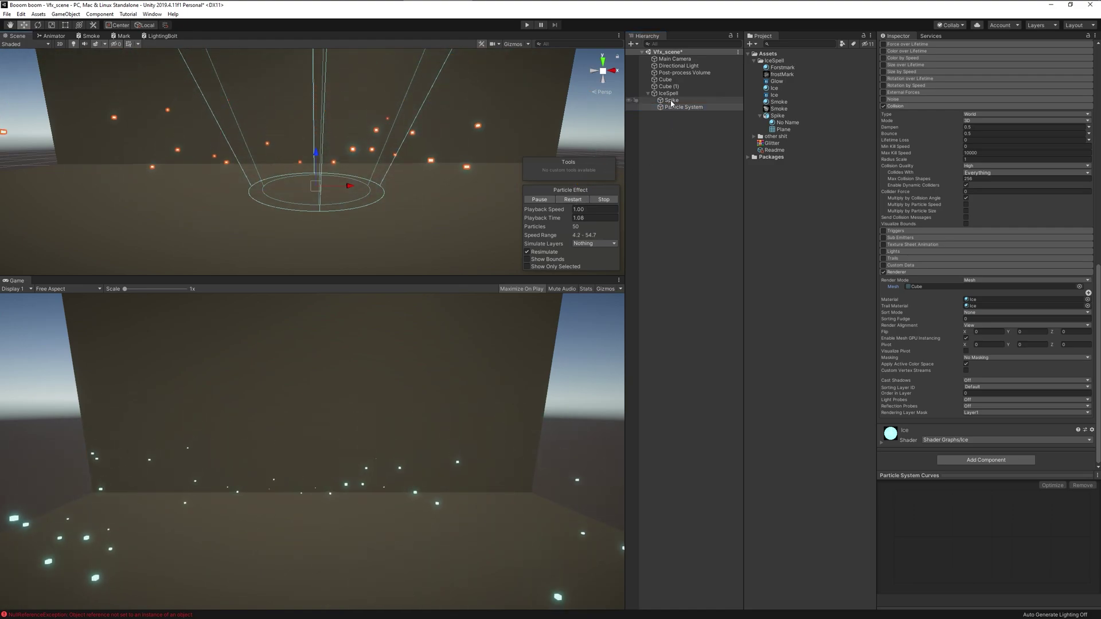
left_click(572, 199)
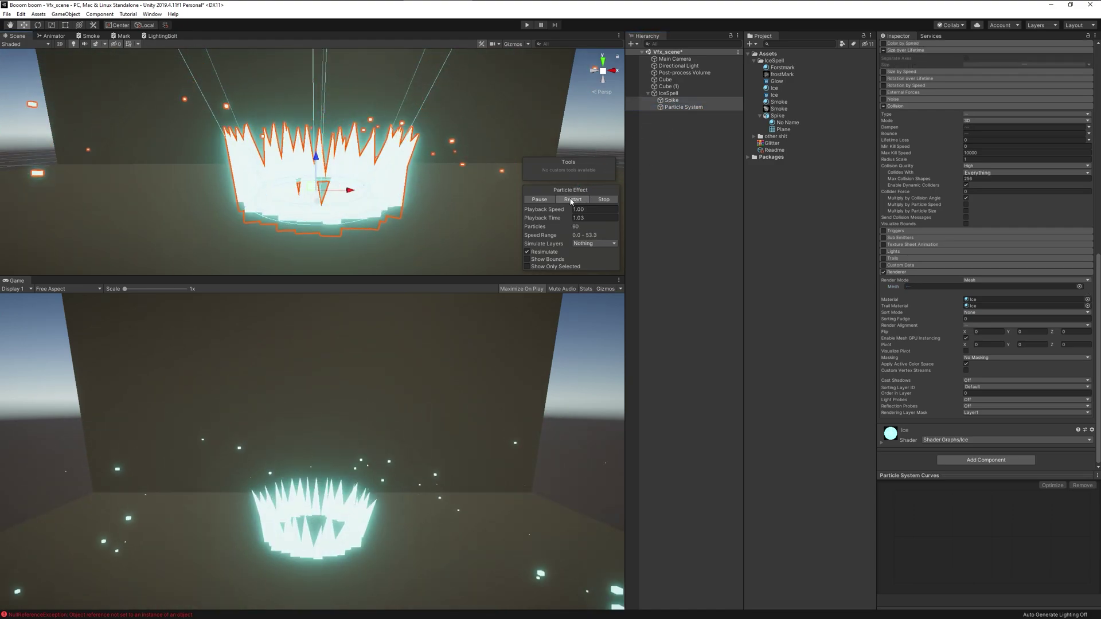
Step: Replay the Spike and cube particle systems together several times to judge how the cubes burst and scatter
left_click(572, 199)
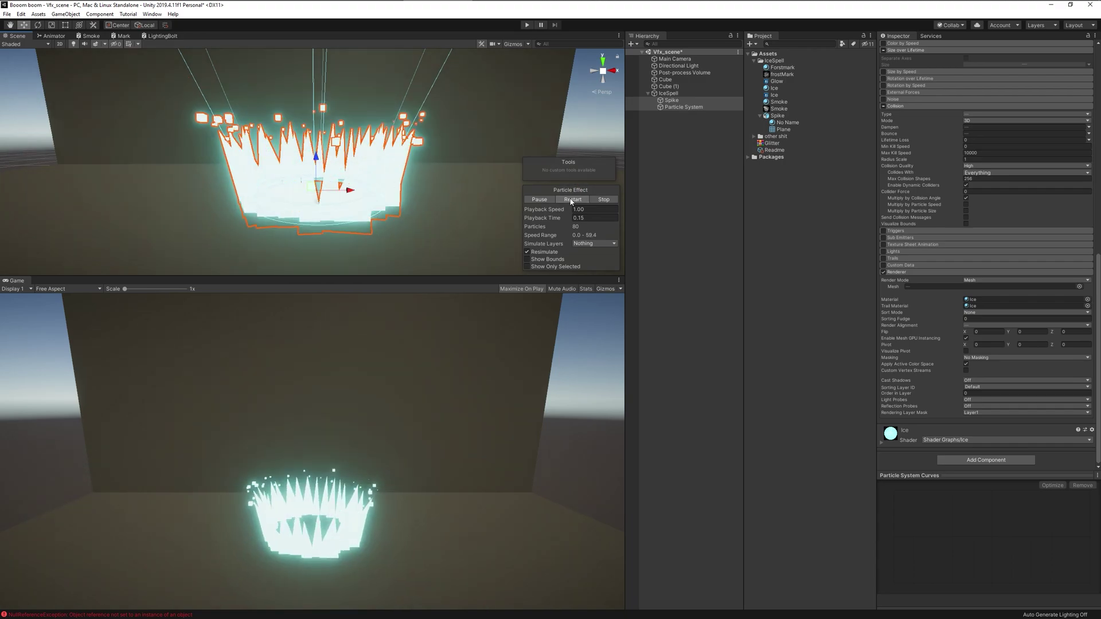
left_click(571, 200)
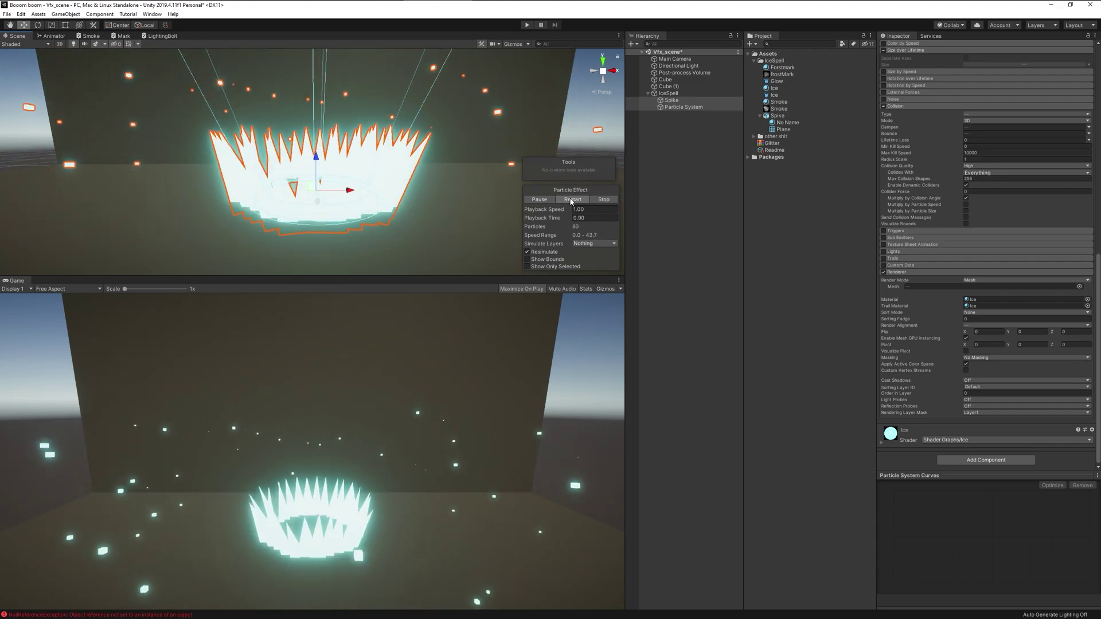
left_click(572, 199)
left_click(571, 200)
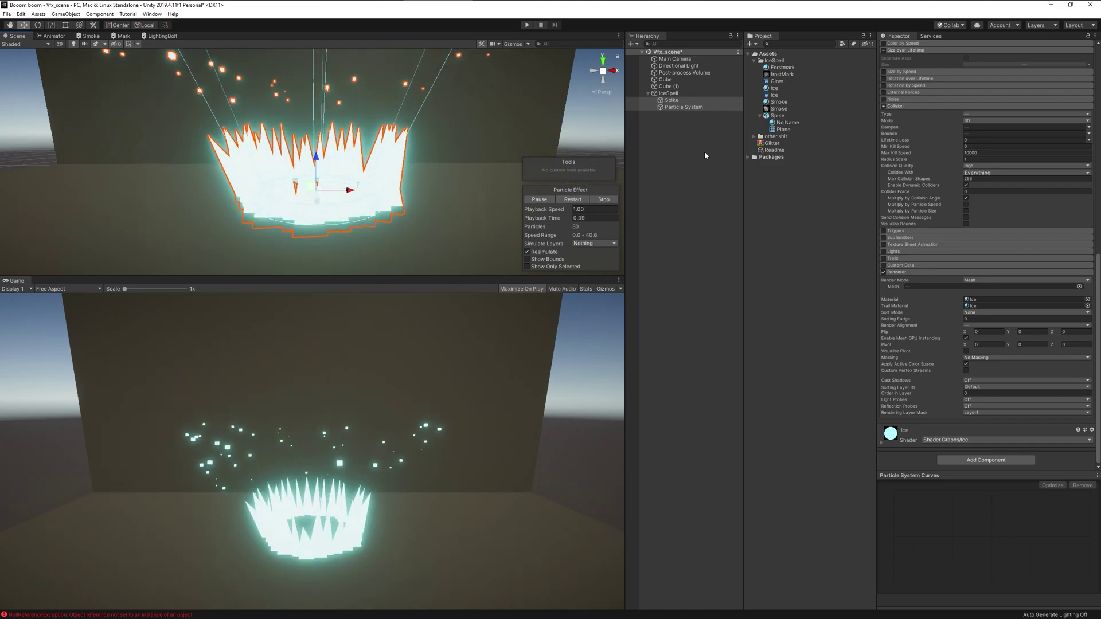
Step: Increase the cube particle system's Shape radius to 7.85
left_click(683, 107)
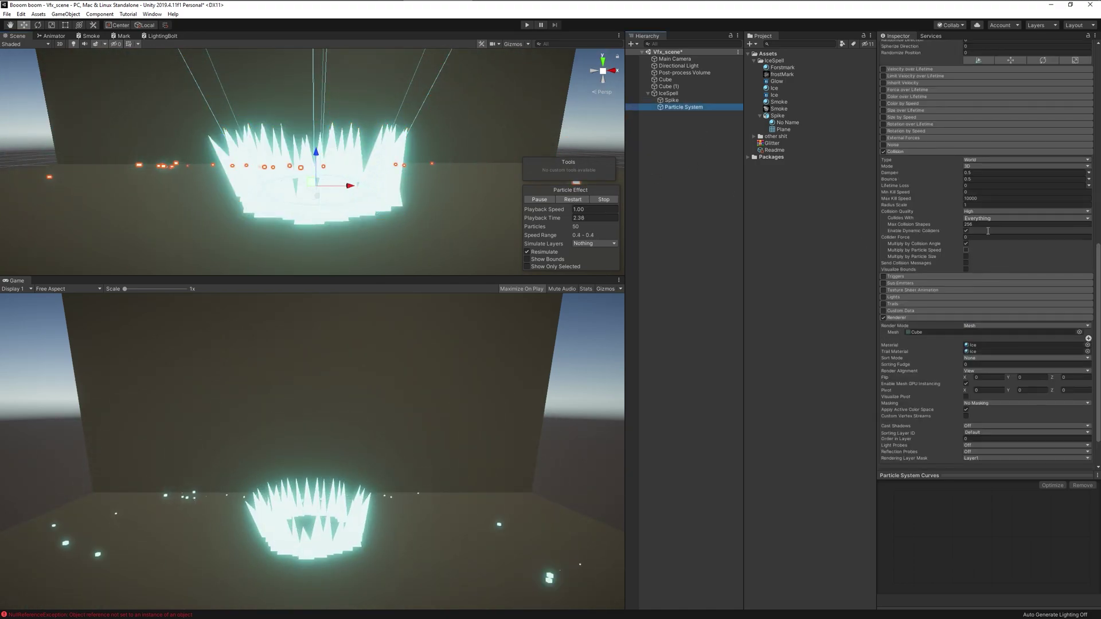
scroll(923, 182, "up", 8)
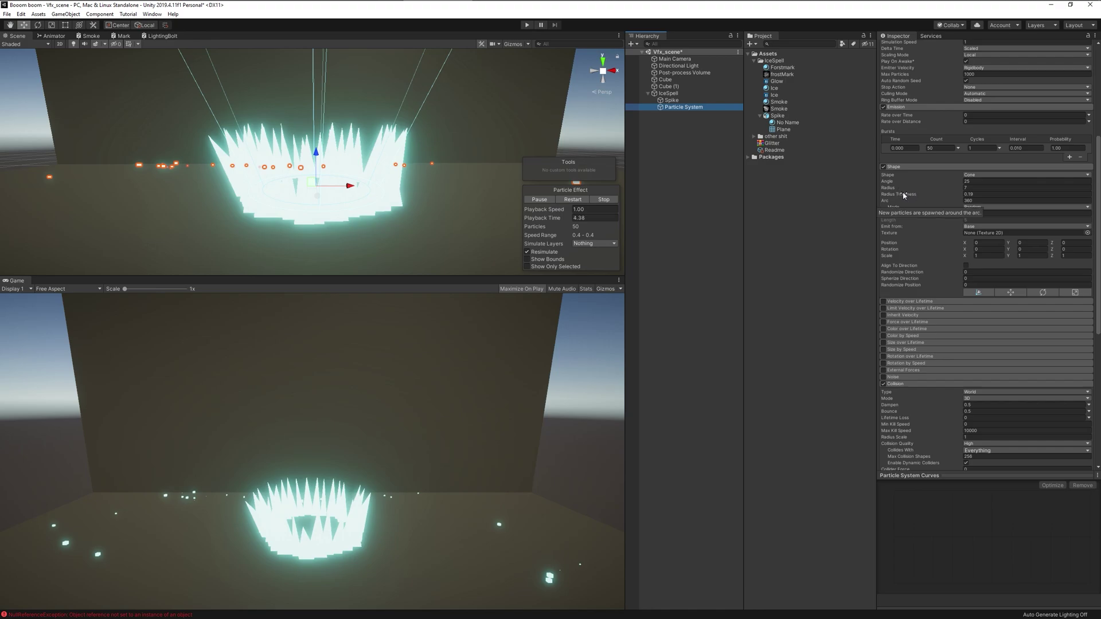
left_click_drag(888, 190, 902, 189)
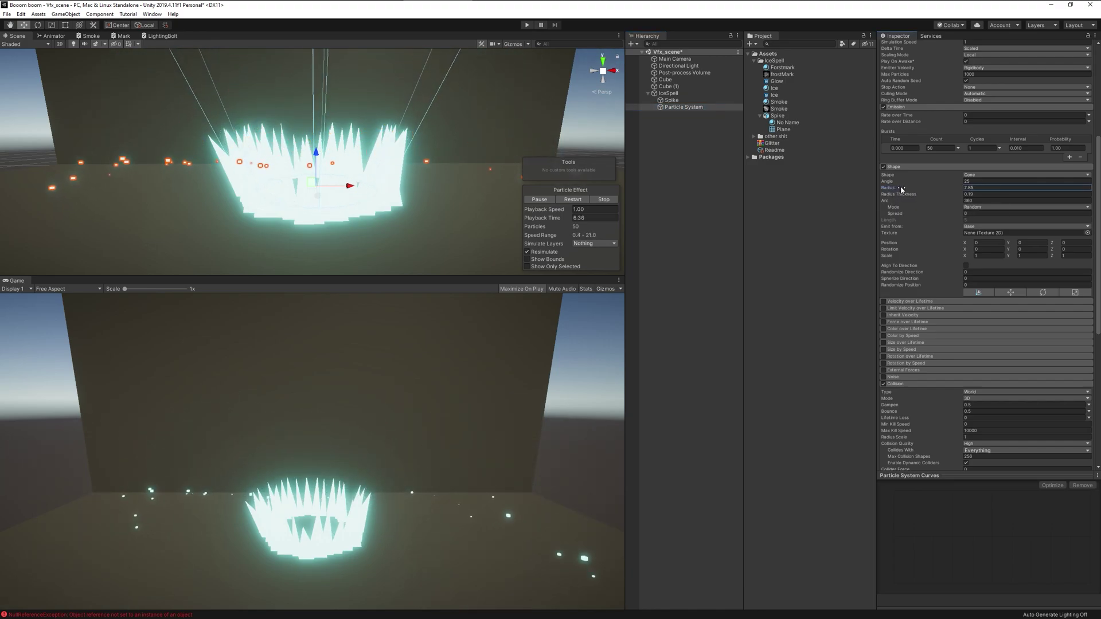
Step: Set the cube particles' Start Speed range to 40 and 60 and replay the burst
scroll(975, 195, "up", 7)
left_click(988, 175)
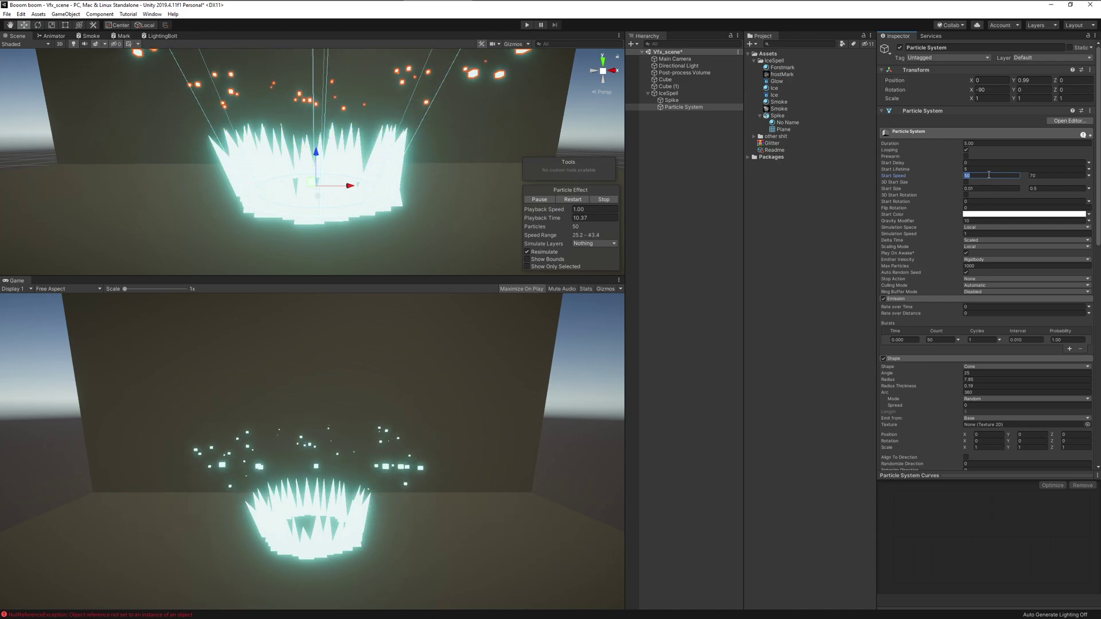
type("40")
left_click(1047, 176)
type("60")
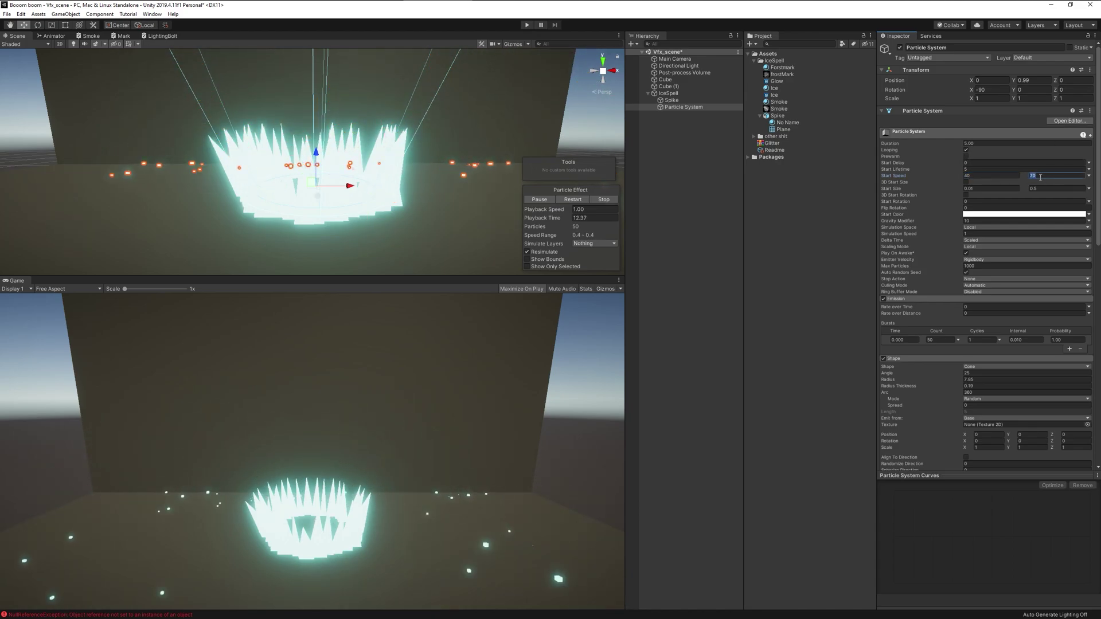
left_click(571, 201)
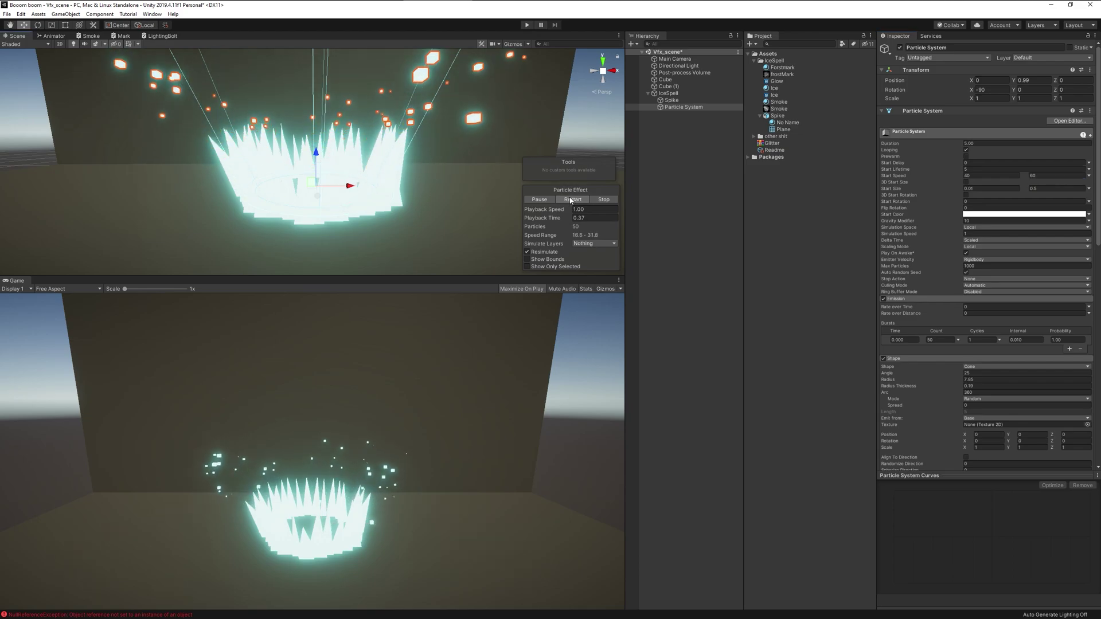
left_click(570, 200)
left_click(571, 200)
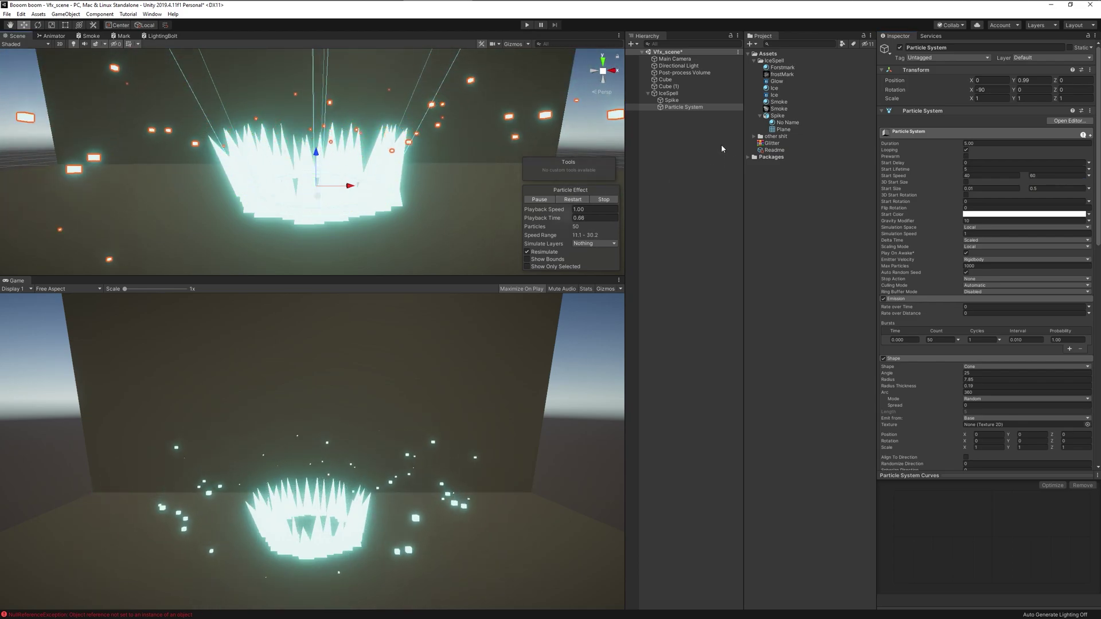
Step: Add Spike to the selection and replay both particle systems together to check the slower cube burst
left_click(672, 99, "ctrl")
left_click(573, 201)
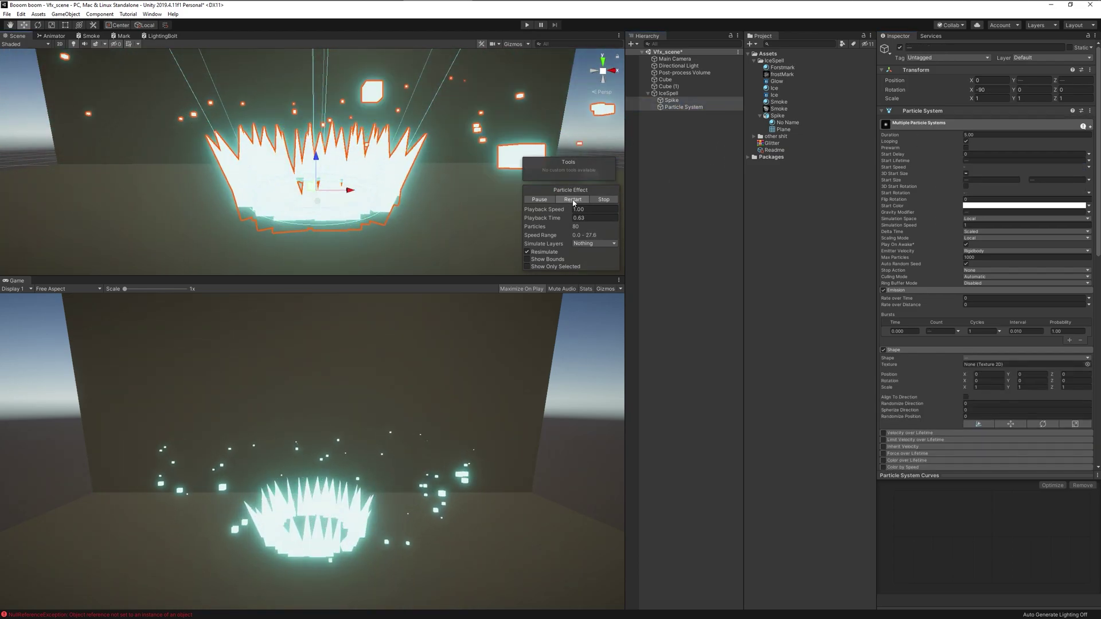
left_click(573, 201)
left_click(573, 201)
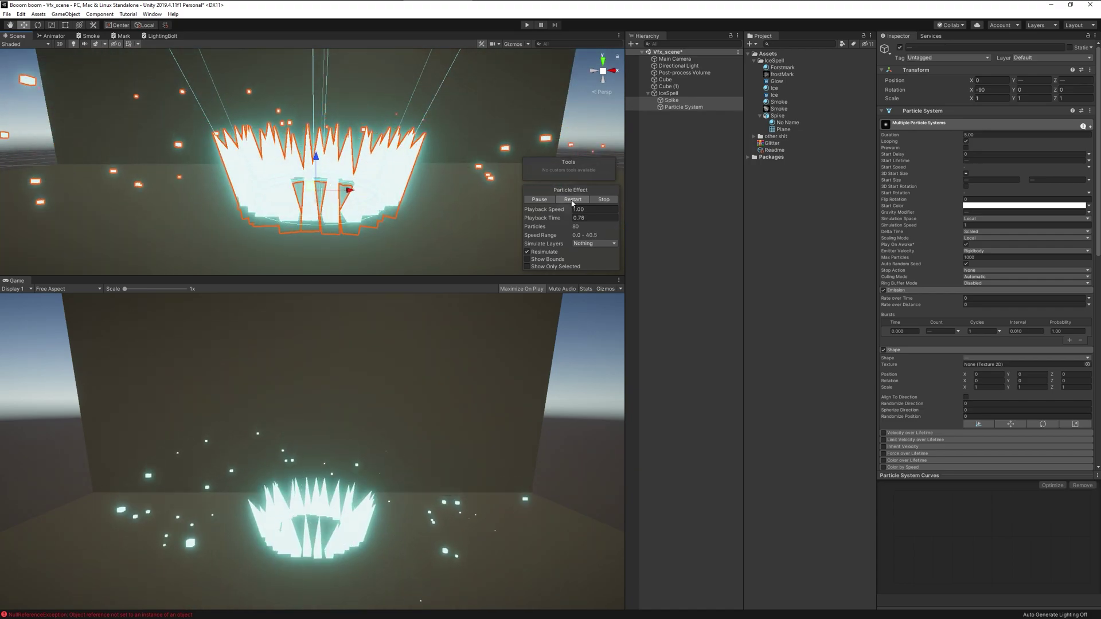
left_click(573, 201)
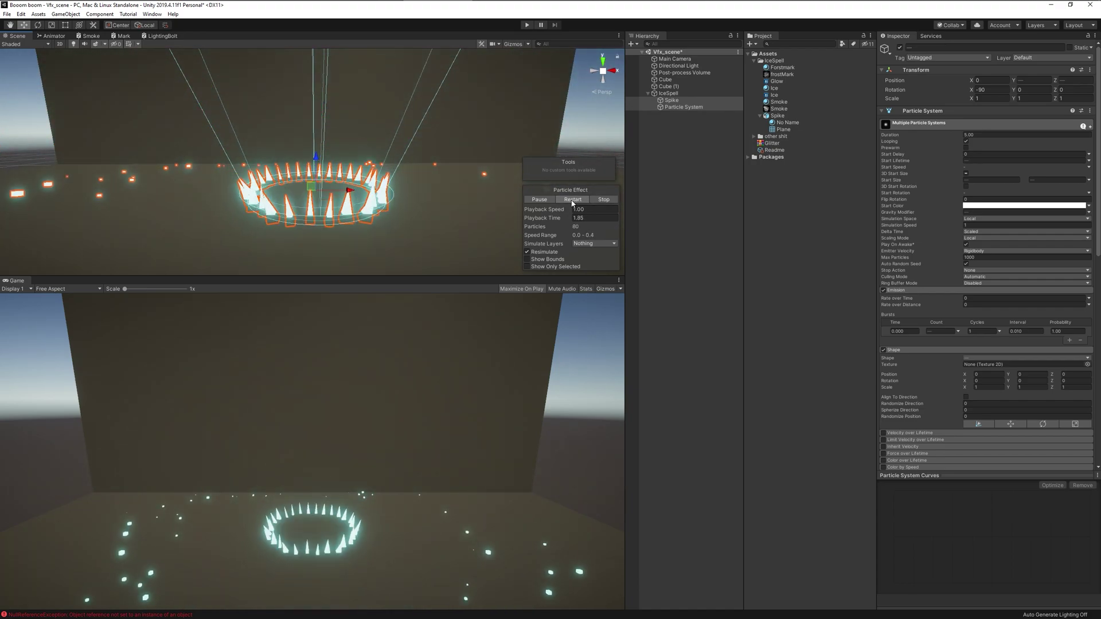
Step: Duplicate the Spike particle system and change the copy's render mode to Horizontal Billboard
left_click(673, 100)
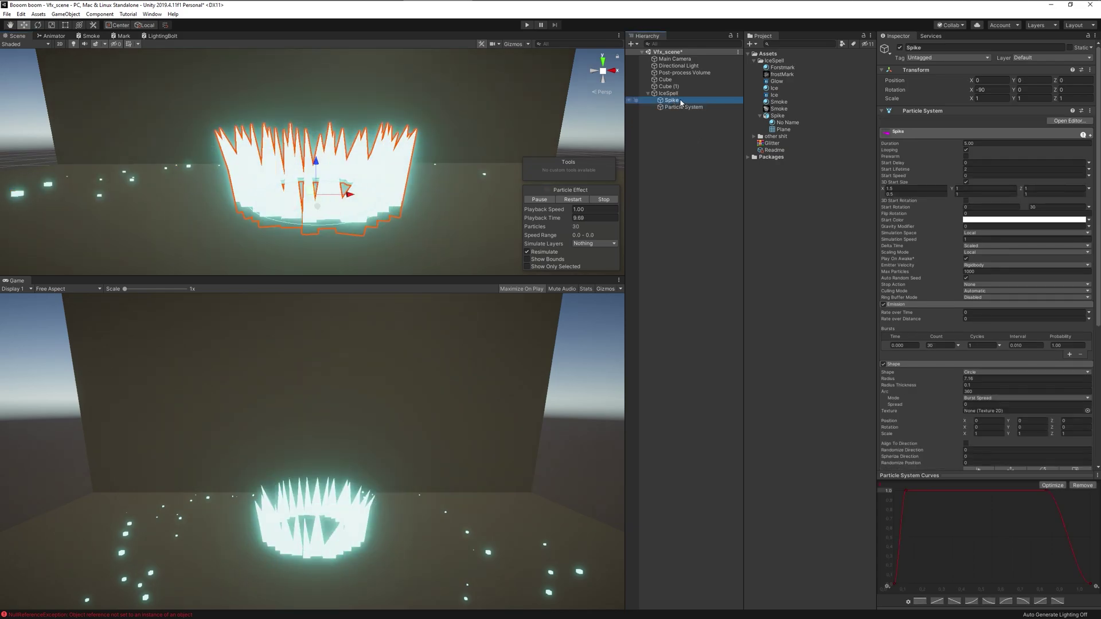
key("ctrl+d")
scroll(987, 307, "down", 2)
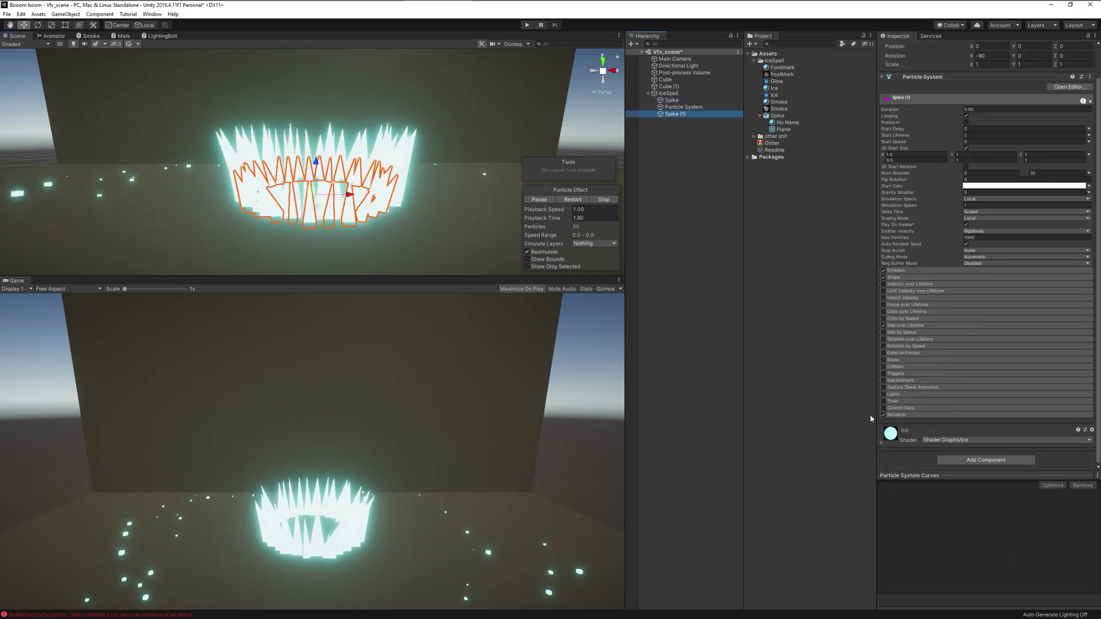
left_click(918, 415)
scroll(975, 344, "down", 4)
left_click(975, 281)
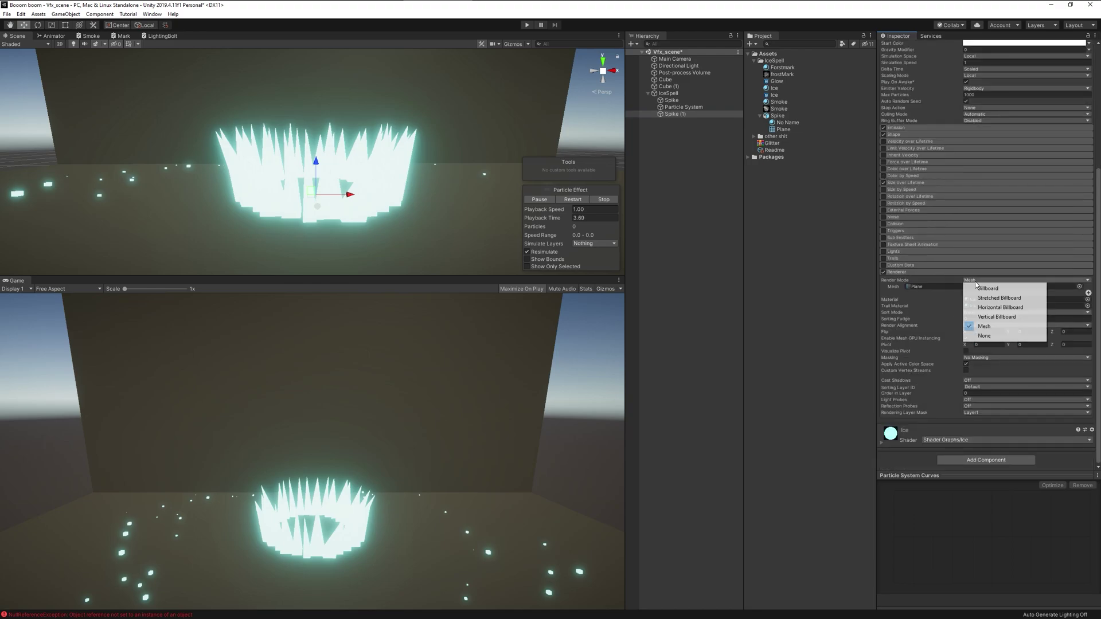
left_click(984, 308)
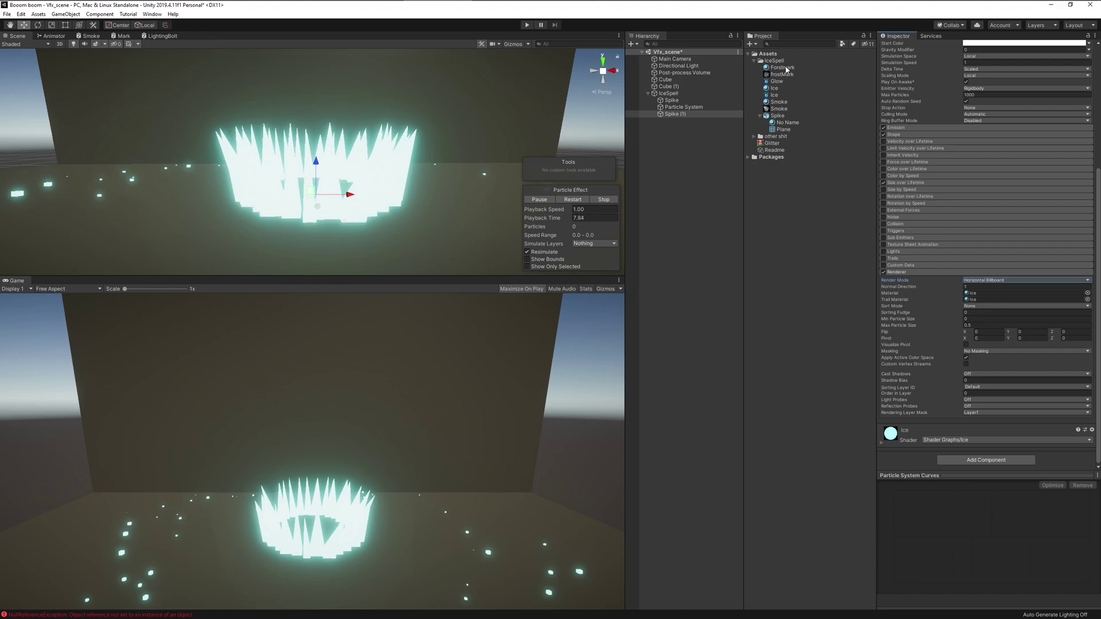
Step: Apply the Forstmark material to the duplicated spike system and brighten the material's HDR colour
left_click_drag(786, 70, 681, 117)
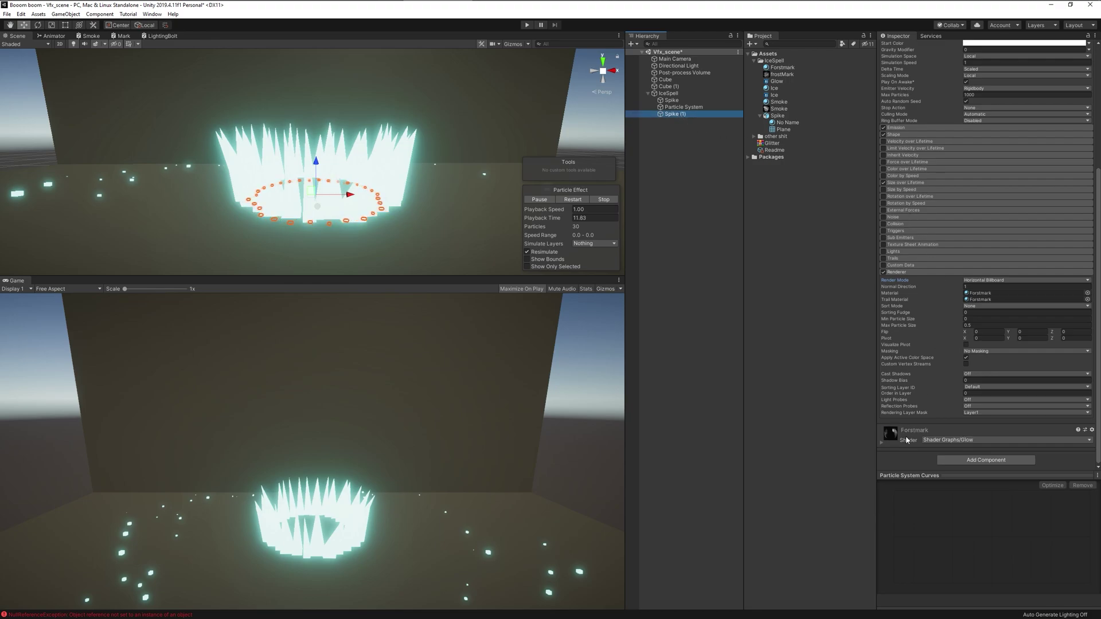
scroll(990, 383, "down", 3)
left_click(1075, 393)
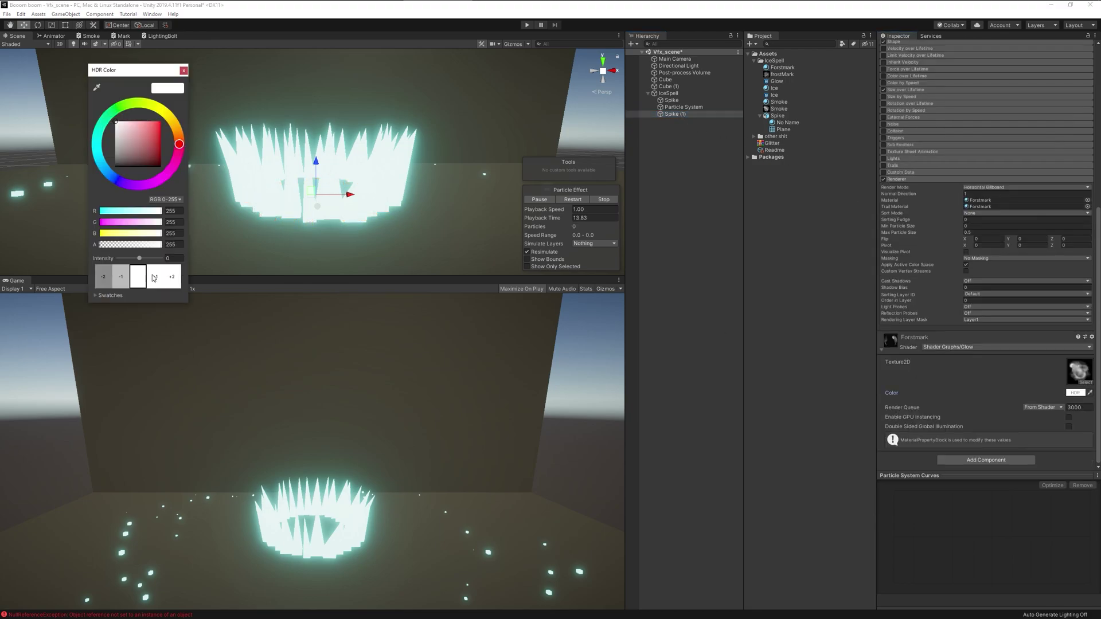
left_click(184, 71)
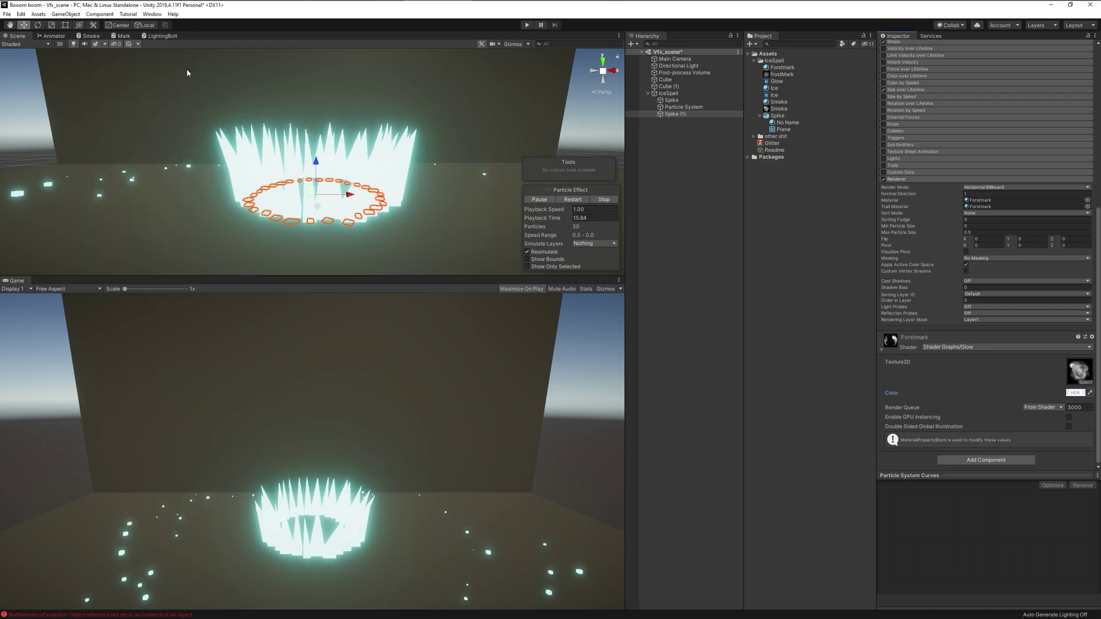
Step: Turn off 3D Start Size on the duplicate with a first Start Size value of about 9, and raise the system to Y 0.74
scroll(1027, 279, "up", 8)
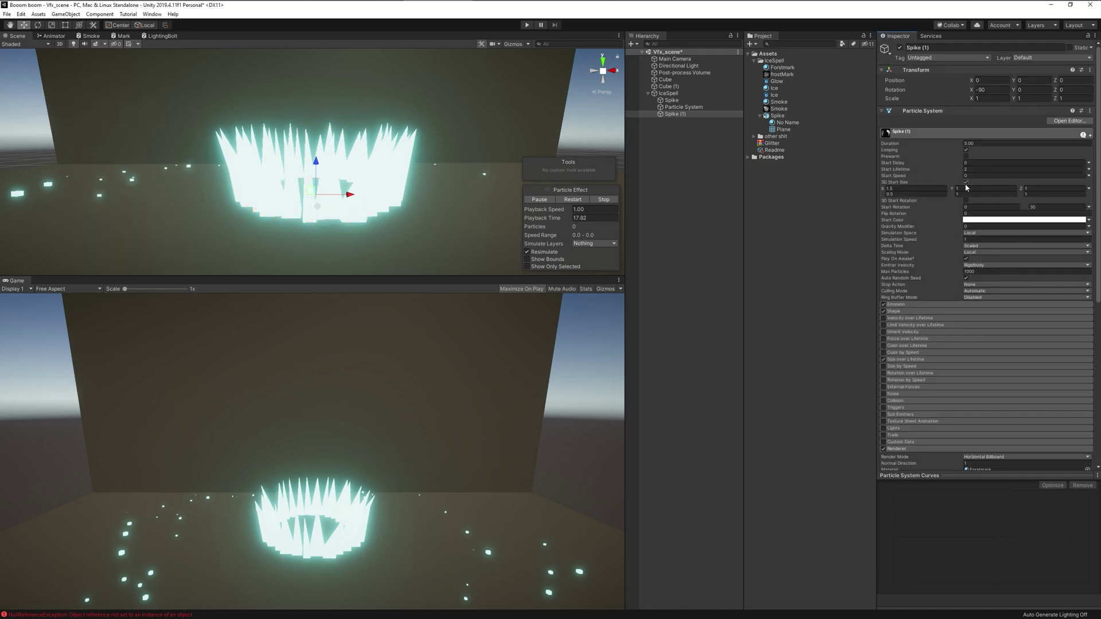
left_click(967, 182)
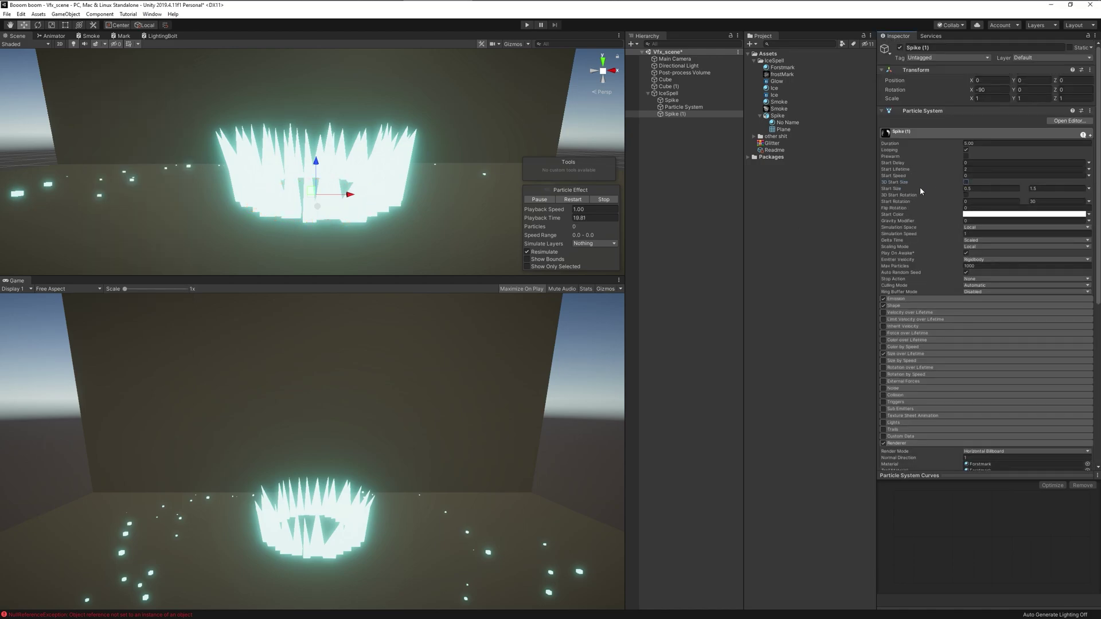
left_click_drag(966, 192, 993, 192)
left_click(572, 201)
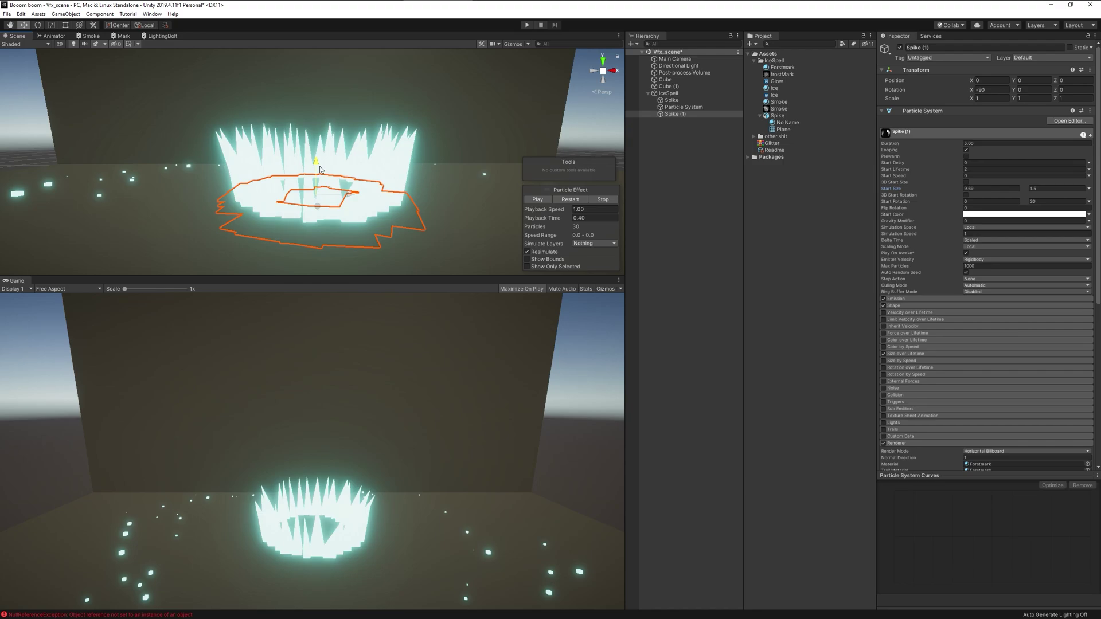
left_click_drag(320, 169, 320, 160)
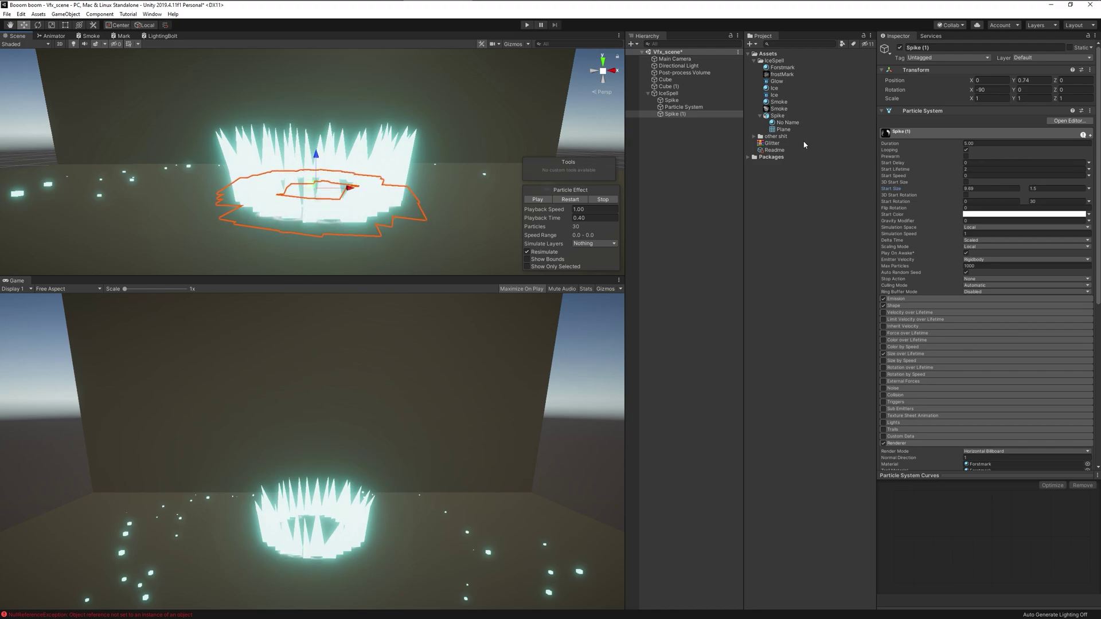
Step: Change the Forstmark material's texture to the frostMark image and replay the duplicated system
left_click(679, 114)
scroll(1019, 376, "down", 10)
left_click(1085, 383)
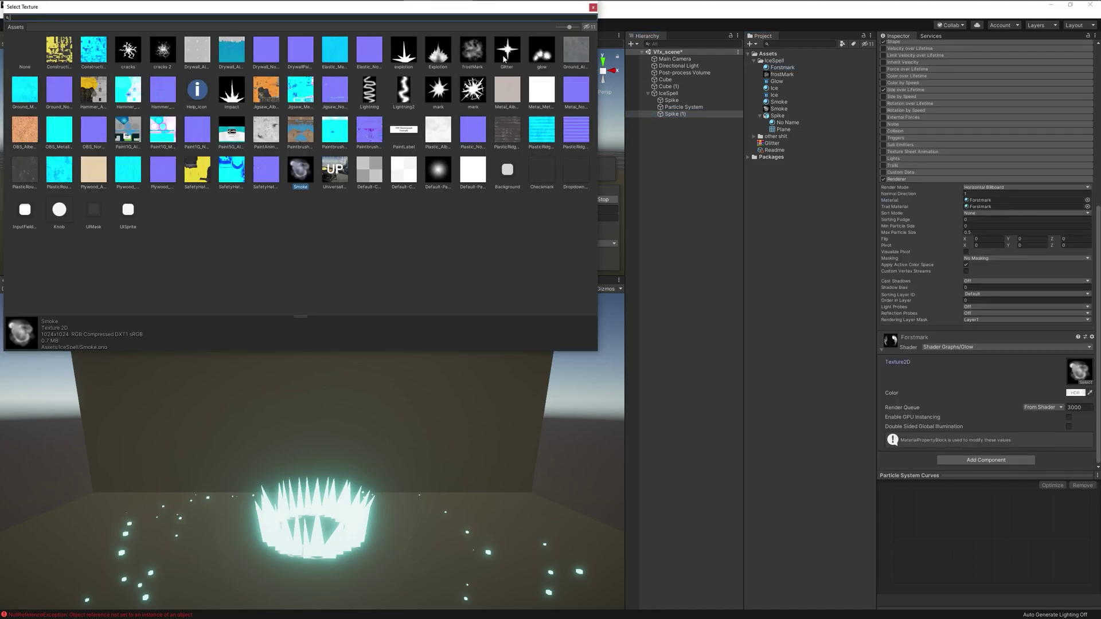
double_click(471, 50)
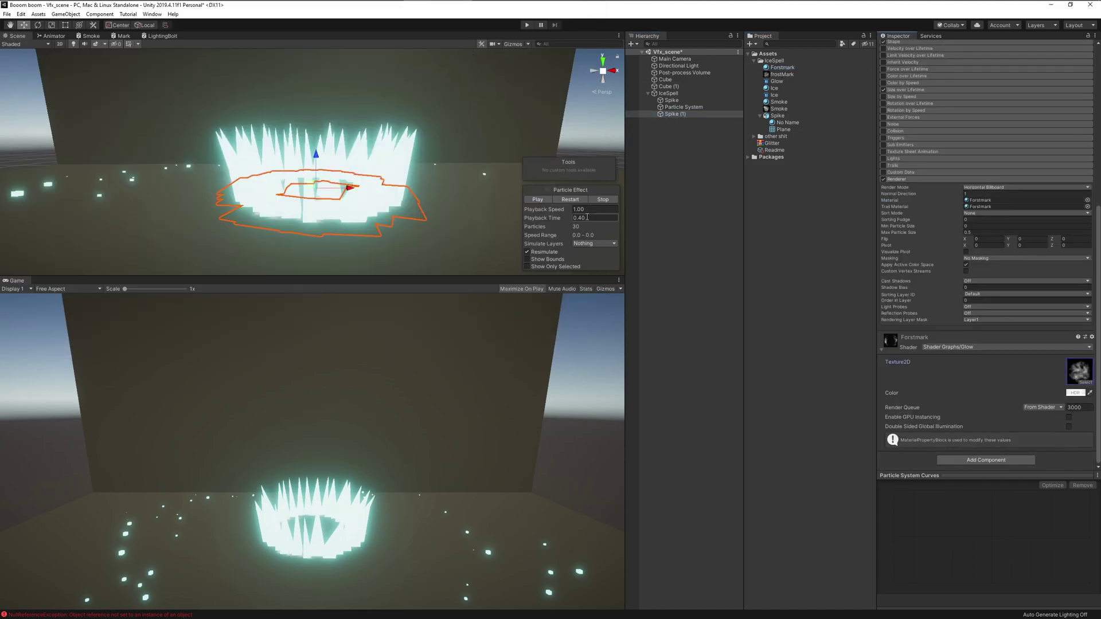
left_click(572, 200)
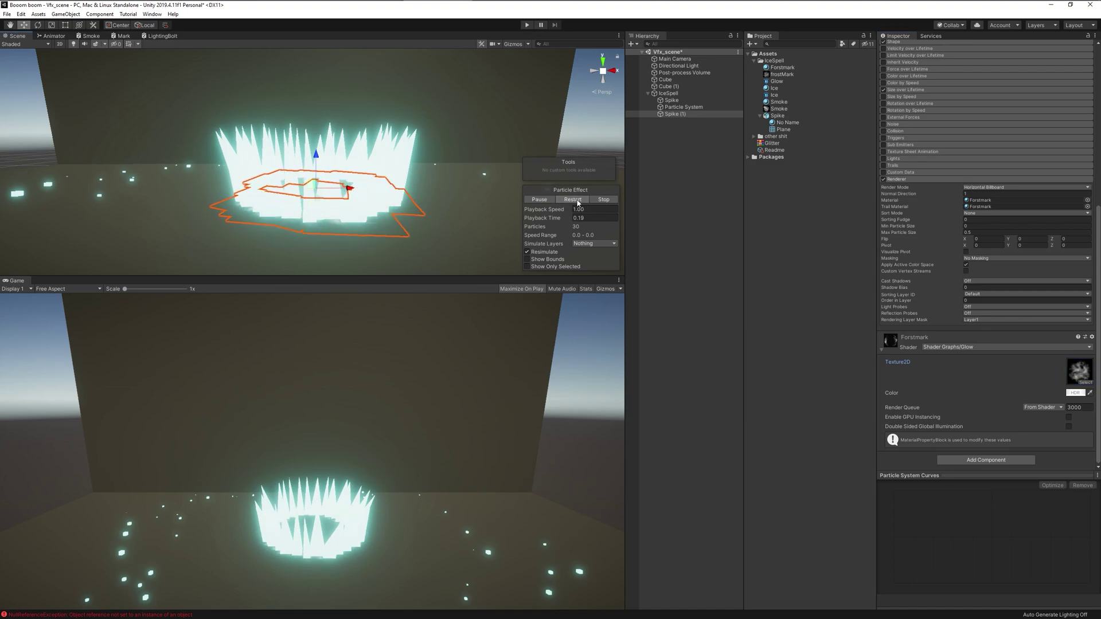
Step: Review the Forstmark material's HDR colour and raise the duplicate's second Start Size value to 15
left_click(1075, 393)
scroll(955, 277, "up", 5)
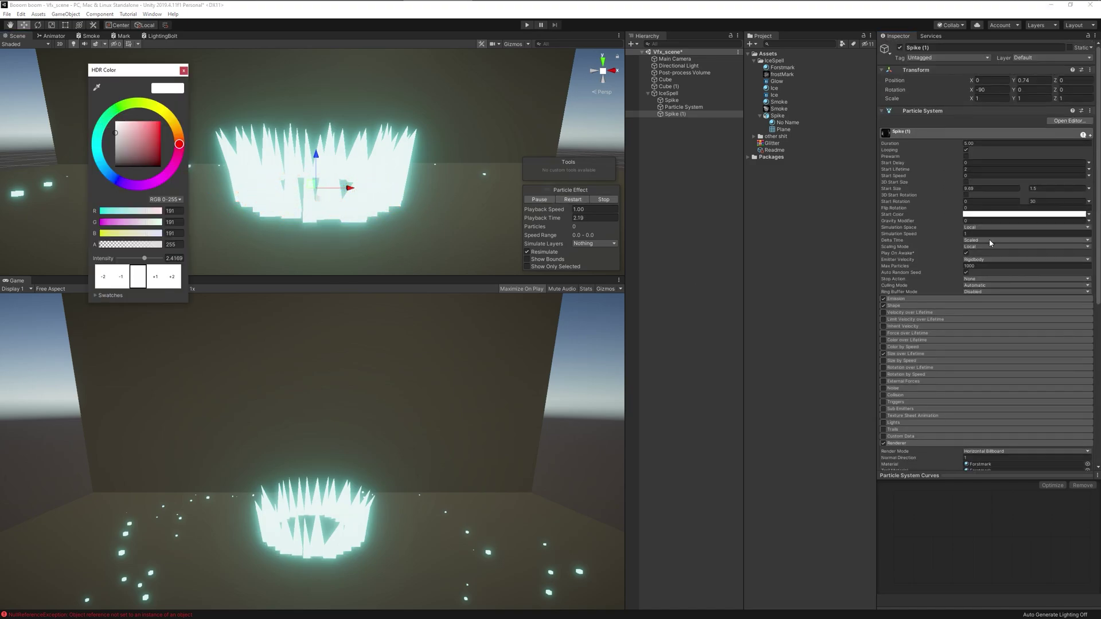
left_click(1034, 189)
type("3.15")
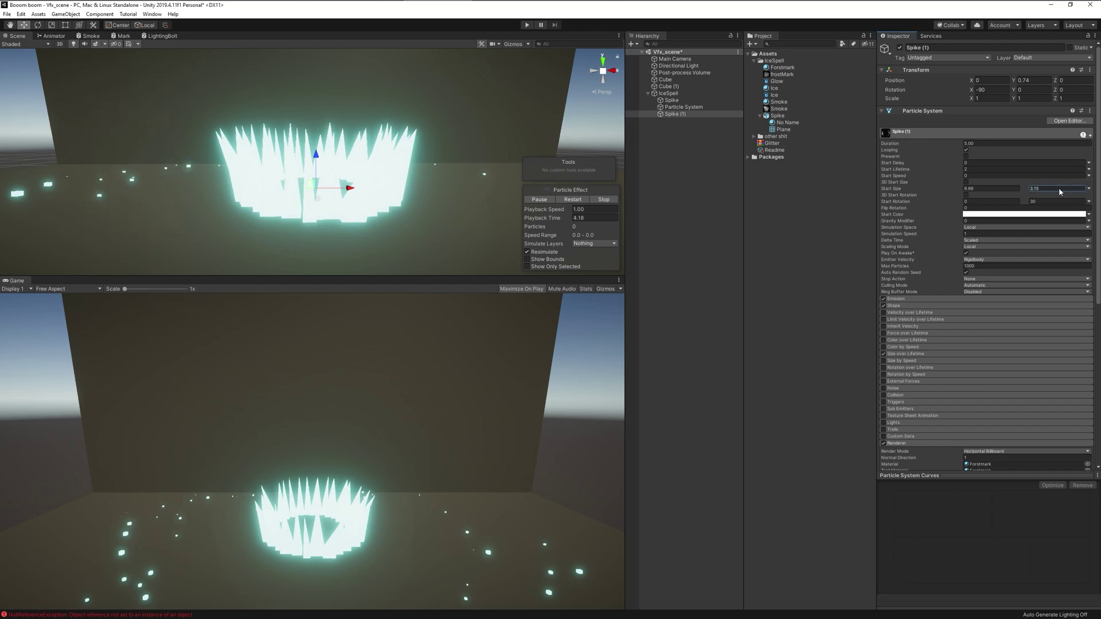
left_click_drag(75, 197, 162, 198)
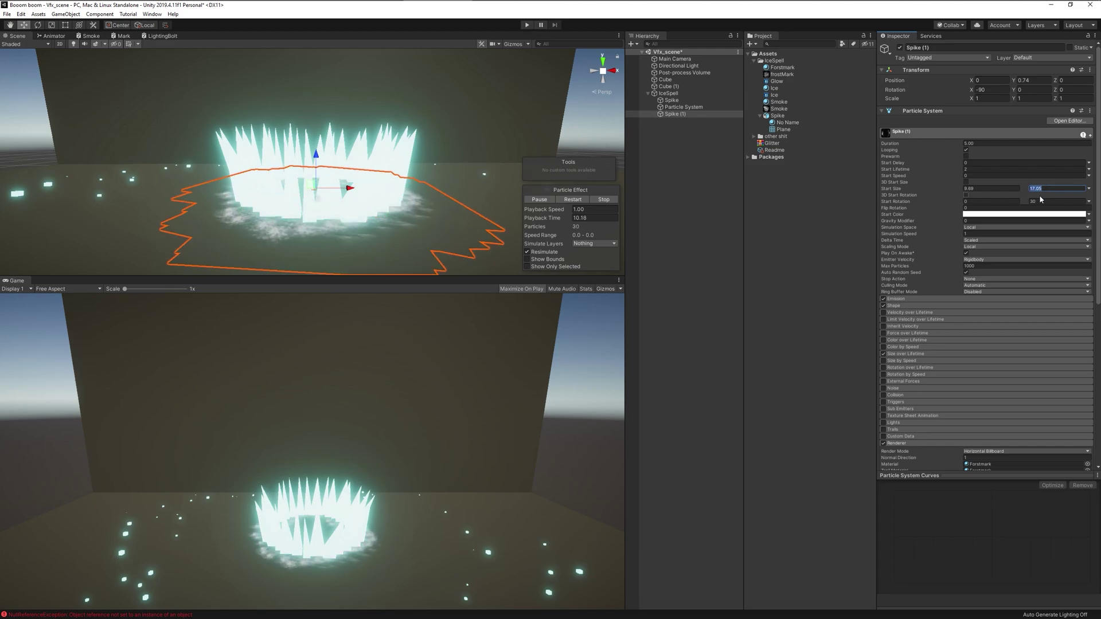
Step: Set the frost mark particles' Start Color to a saturated cyan and replay them
scroll(1023, 367, "down", 10)
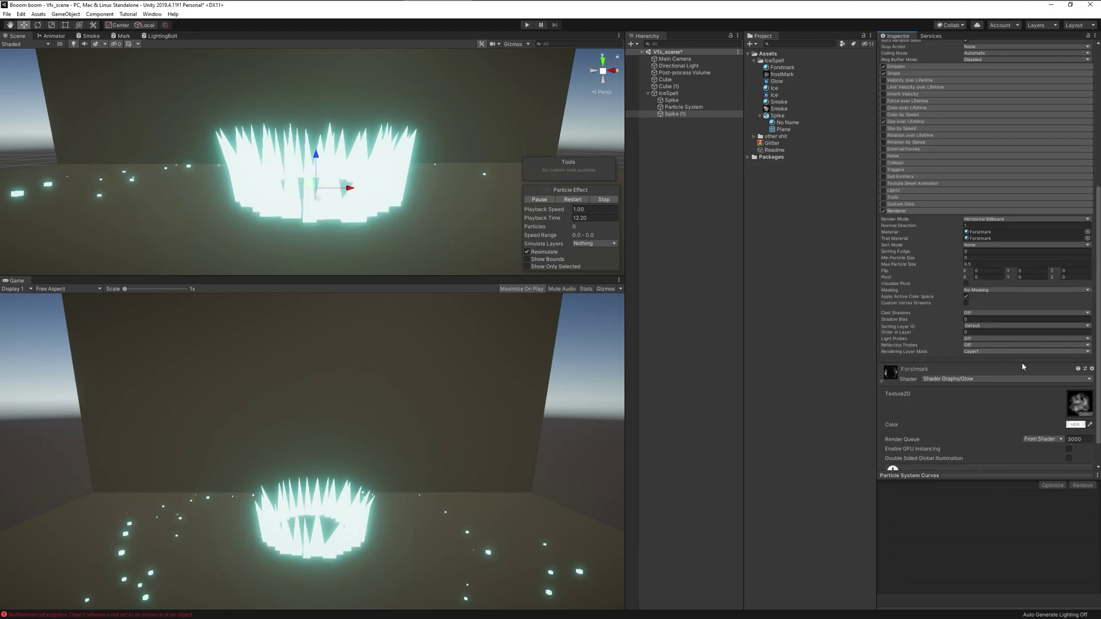
left_click(1074, 425)
scroll(976, 217, "up", 8)
left_click(988, 215)
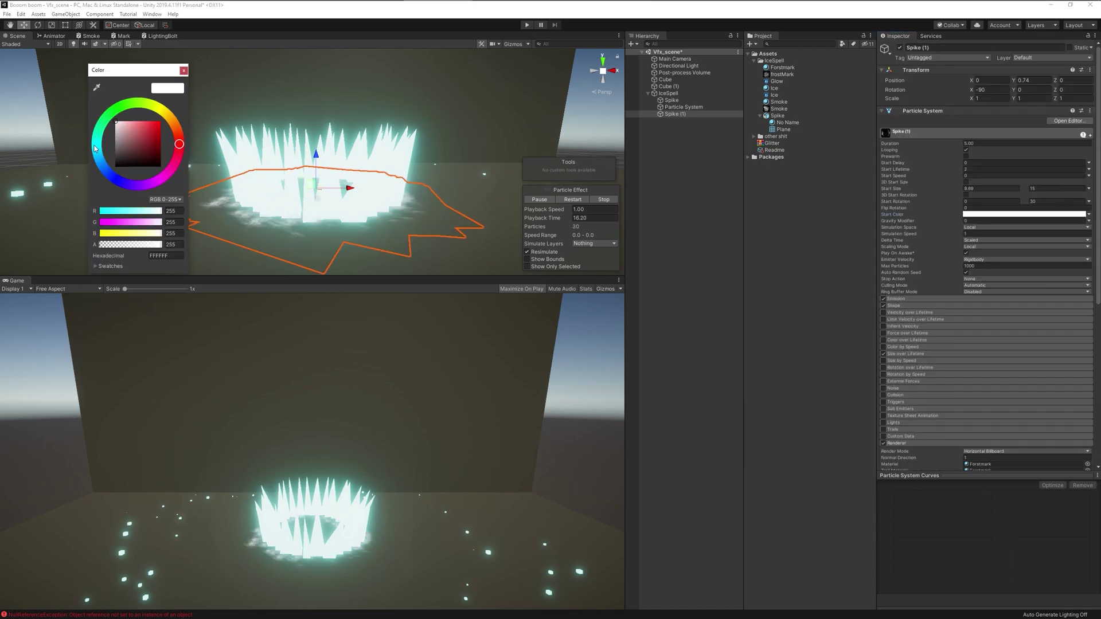
left_click(95, 149)
left_click(161, 122)
left_click(184, 71)
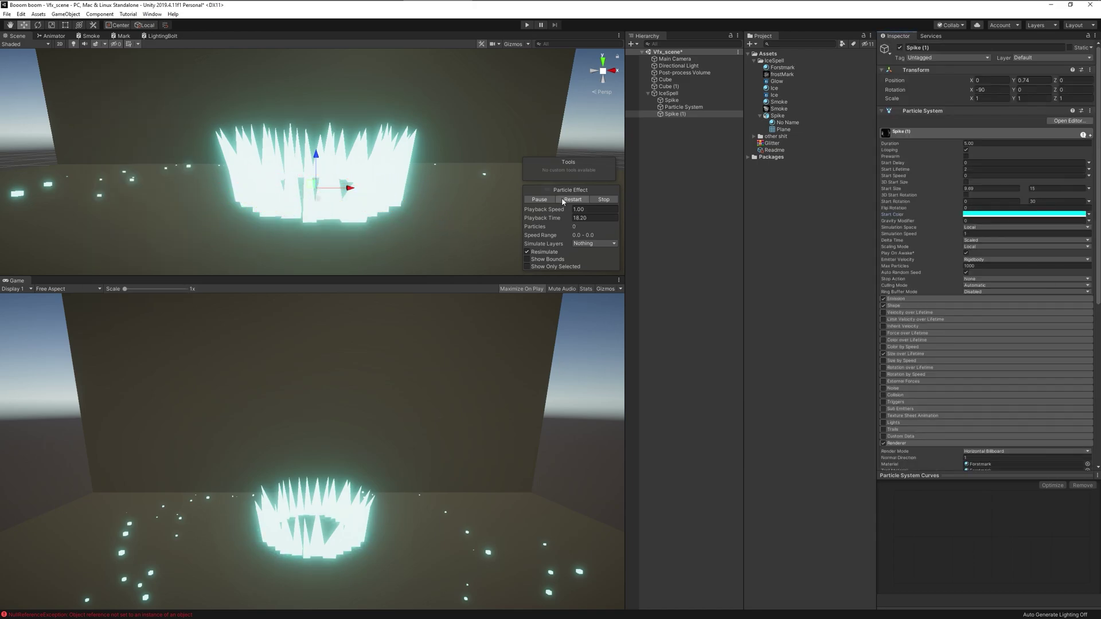
left_click(573, 199)
left_click(575, 201)
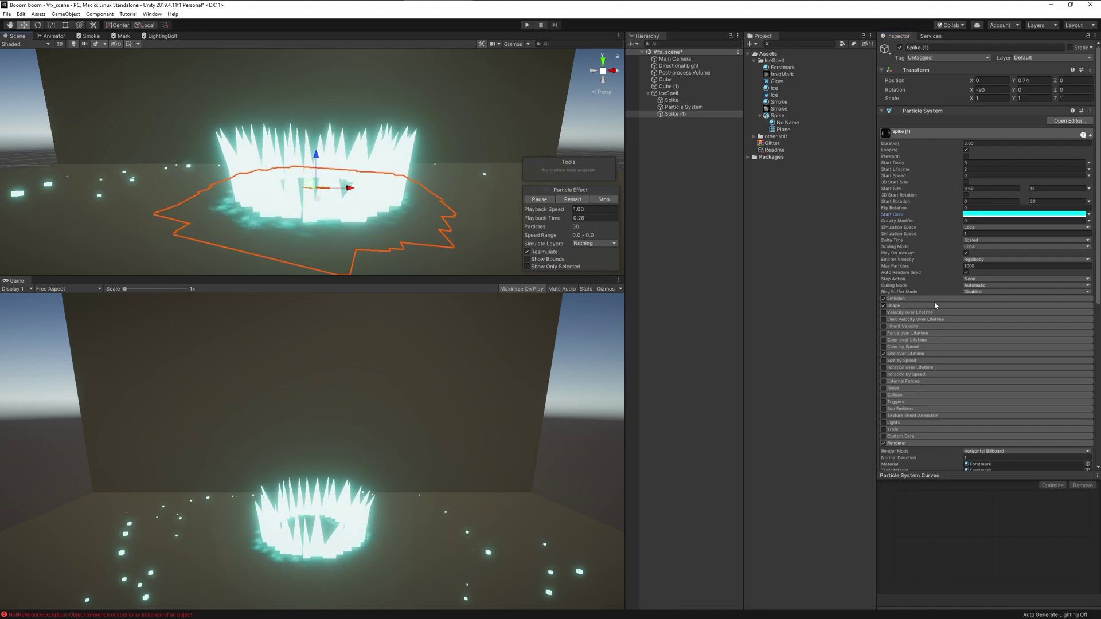
Step: Raise the HDR intensity of the Forstmark material's colour to 4.4169
scroll(987, 287, "down", 10)
left_click(1075, 393)
left_click(168, 278)
left_click(174, 278)
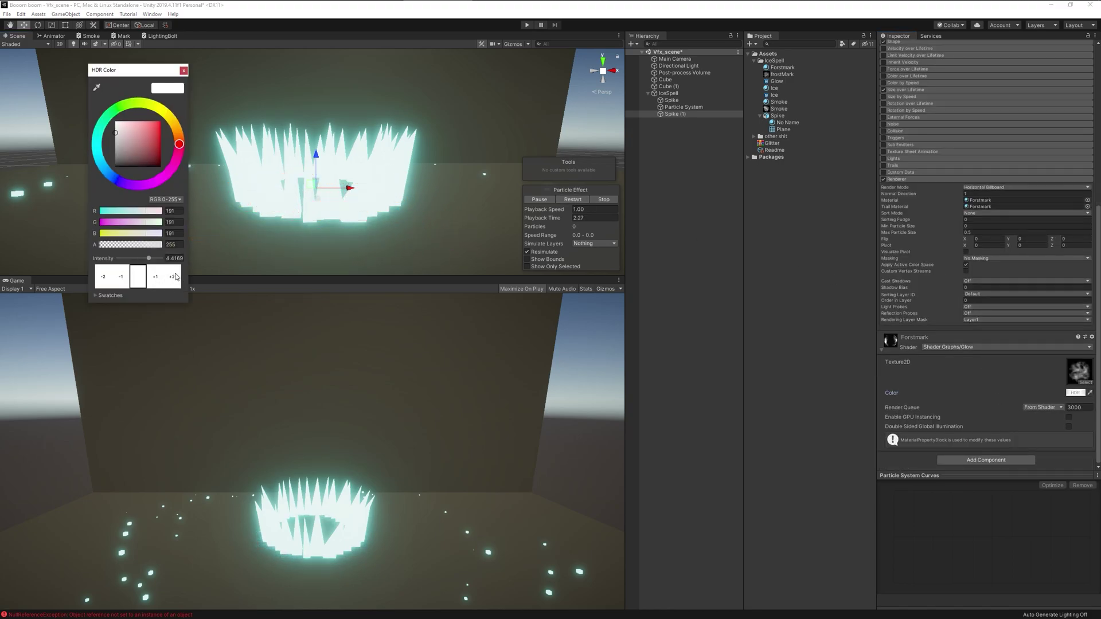
Step: Recheck the Forstmark material's HDR colour without keeping a change and replay the frost mark particles
key("Escape")
left_click(573, 200)
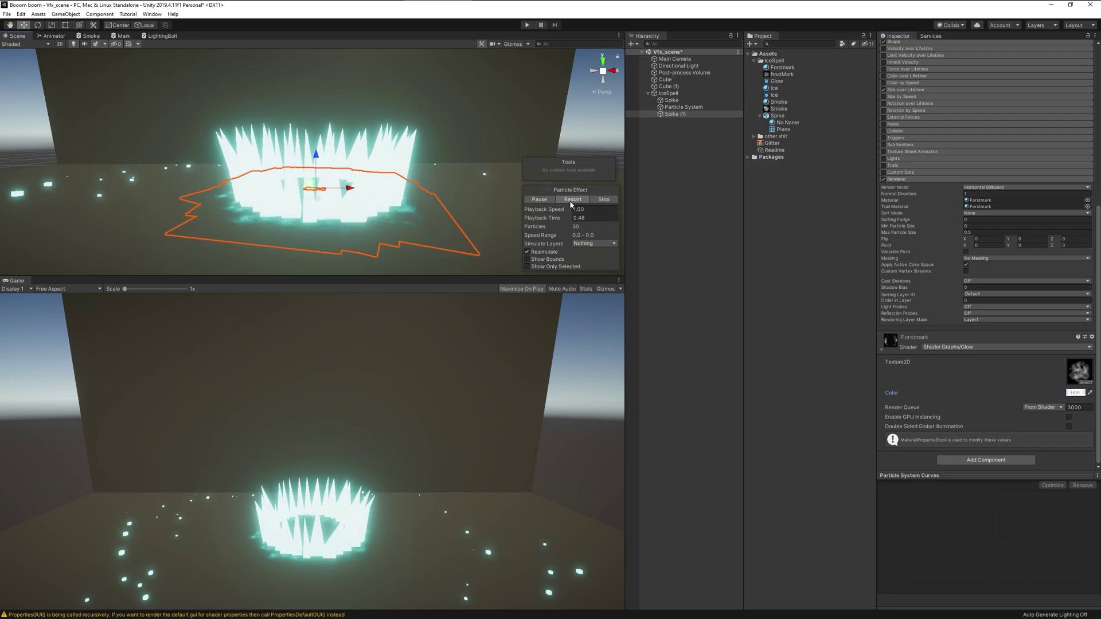
left_click(1068, 395)
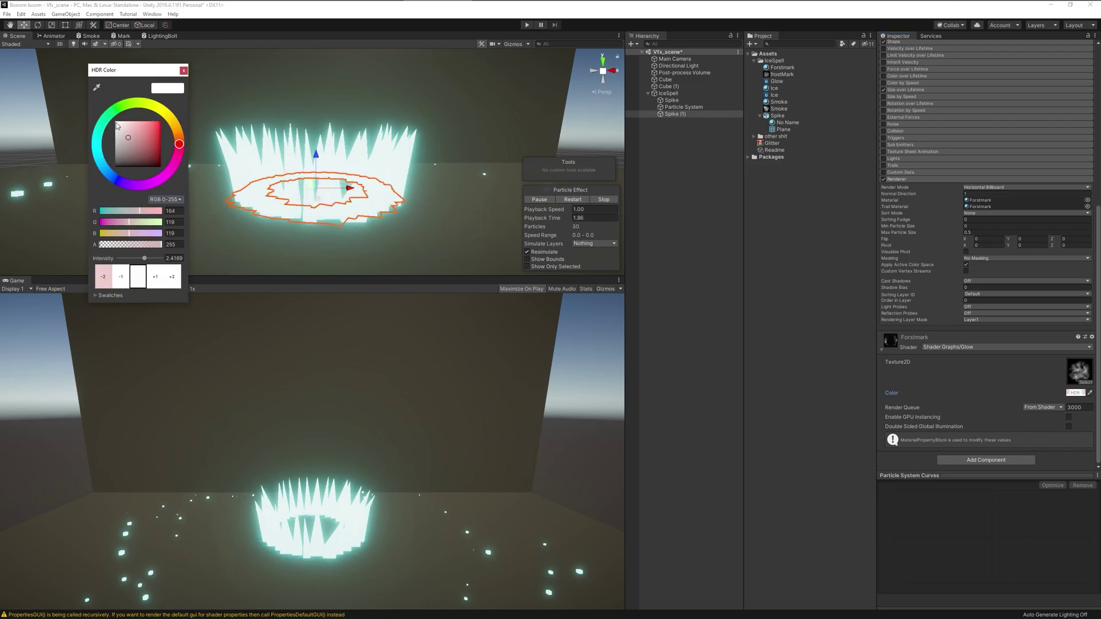
key("Escape")
left_click(574, 200)
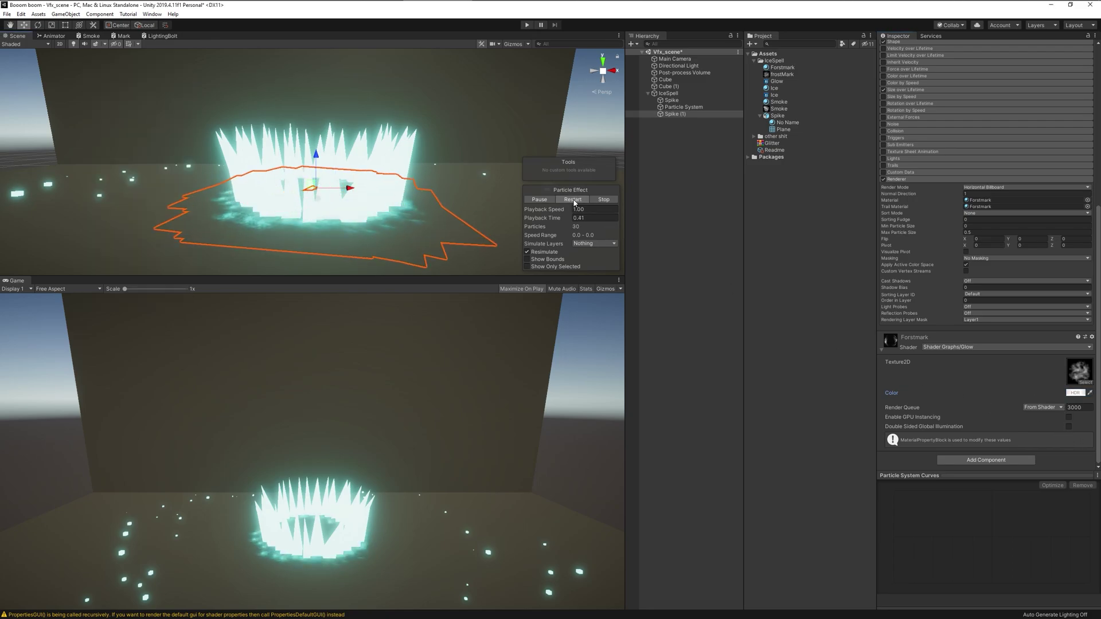
left_click(574, 200)
left_click(573, 200)
Step: Set the frost mark particles' Start Color to the pale cyan ADFEFF and replay them
scroll(1011, 227, "up", 5)
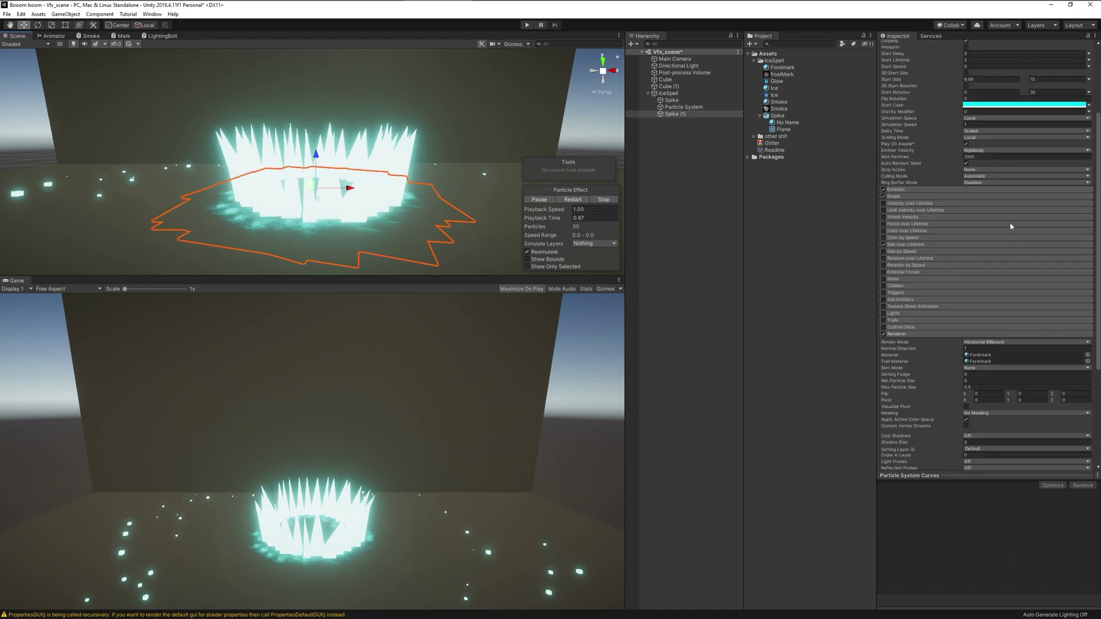
left_click(990, 104)
left_click(130, 121)
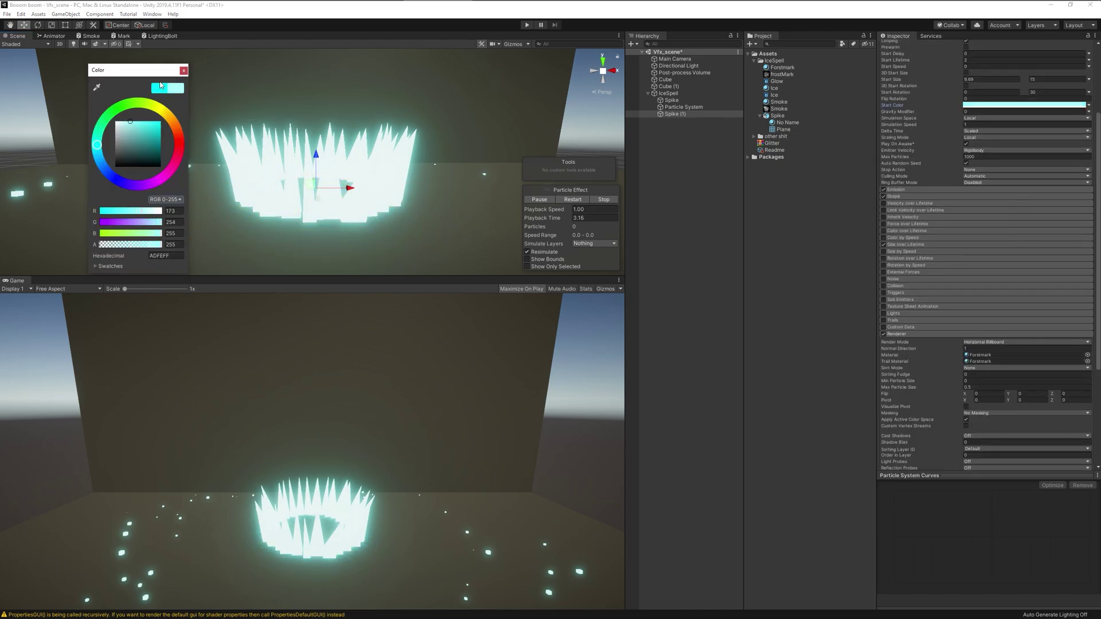
left_click(184, 71)
left_click(571, 200)
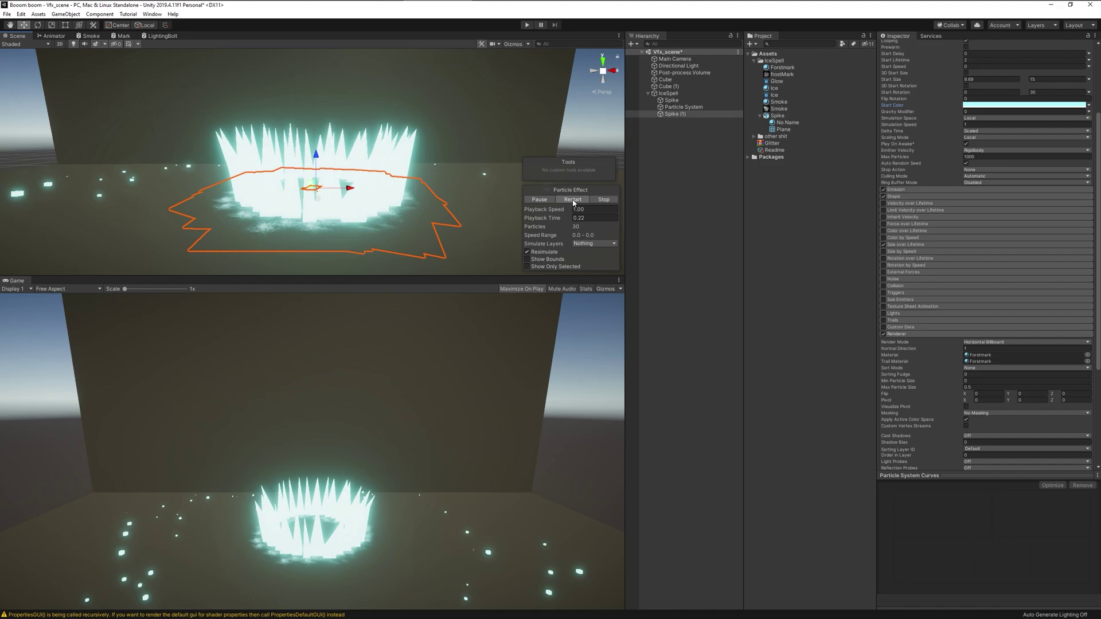
left_click(572, 199)
scroll(925, 343, "down", 5)
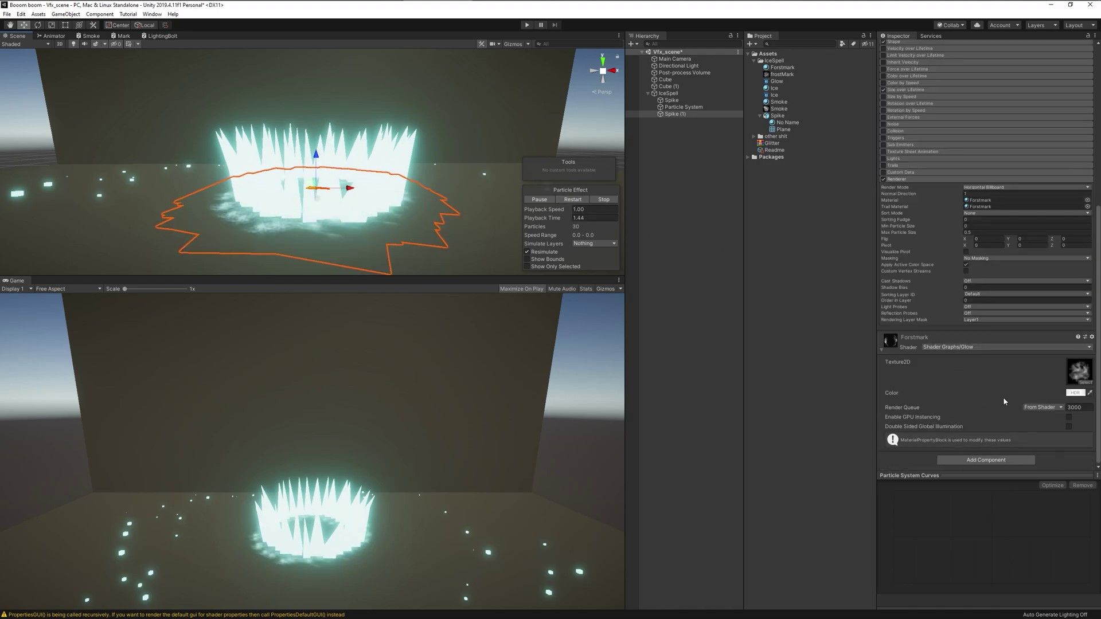
Step: Select all three particle systems under IceSpell and replay the combined effect several times
left_click(684, 107)
left_click(572, 200)
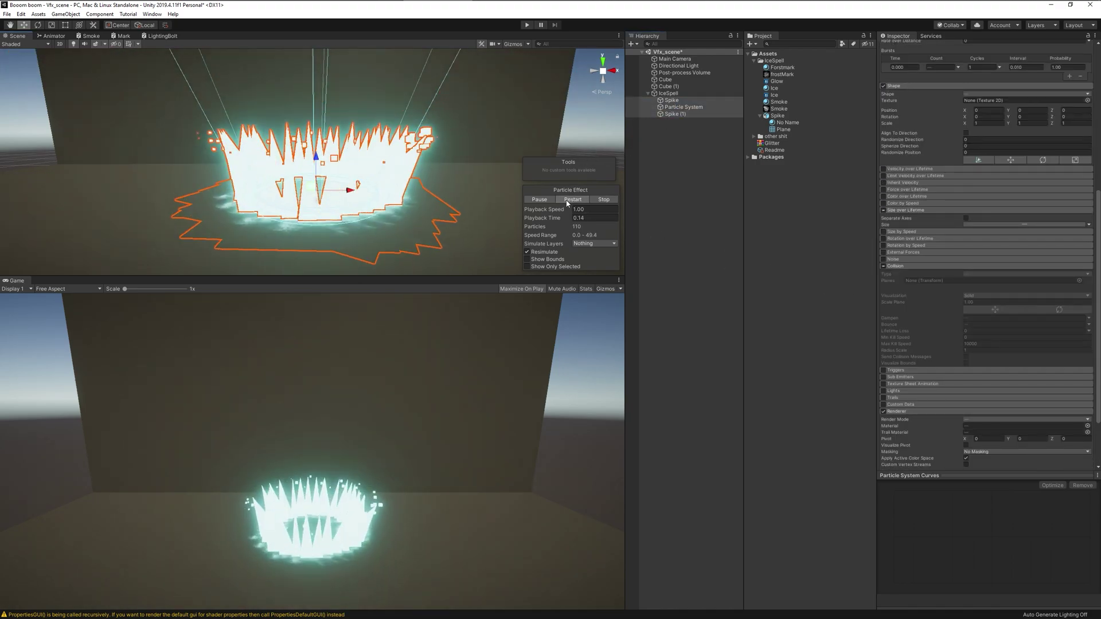
left_click(567, 200)
left_click(567, 199)
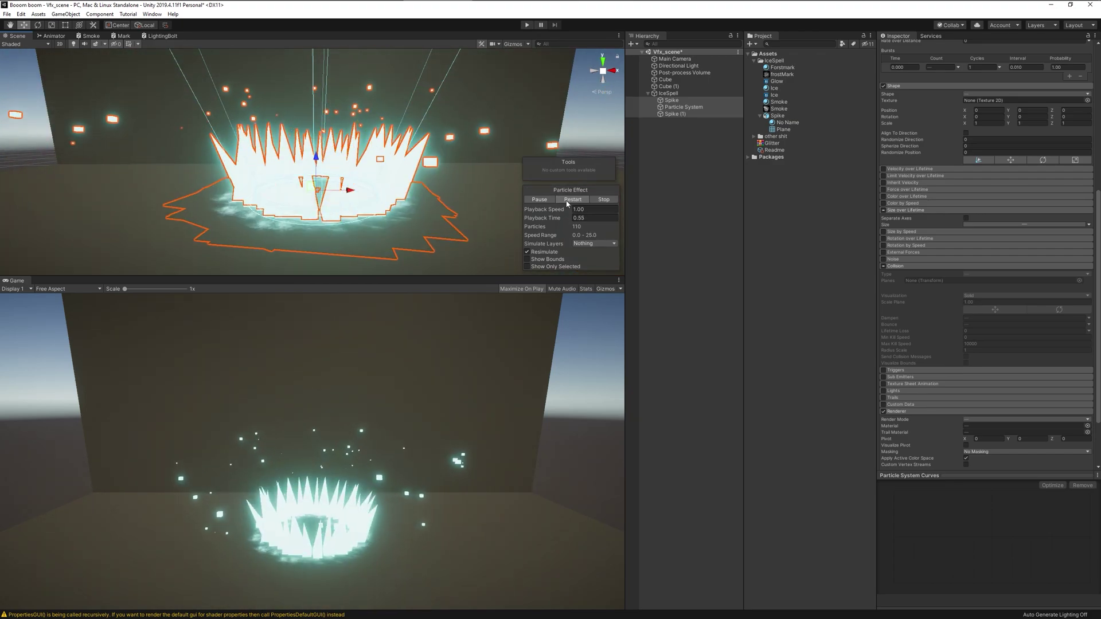
left_click(567, 200)
left_click(567, 200)
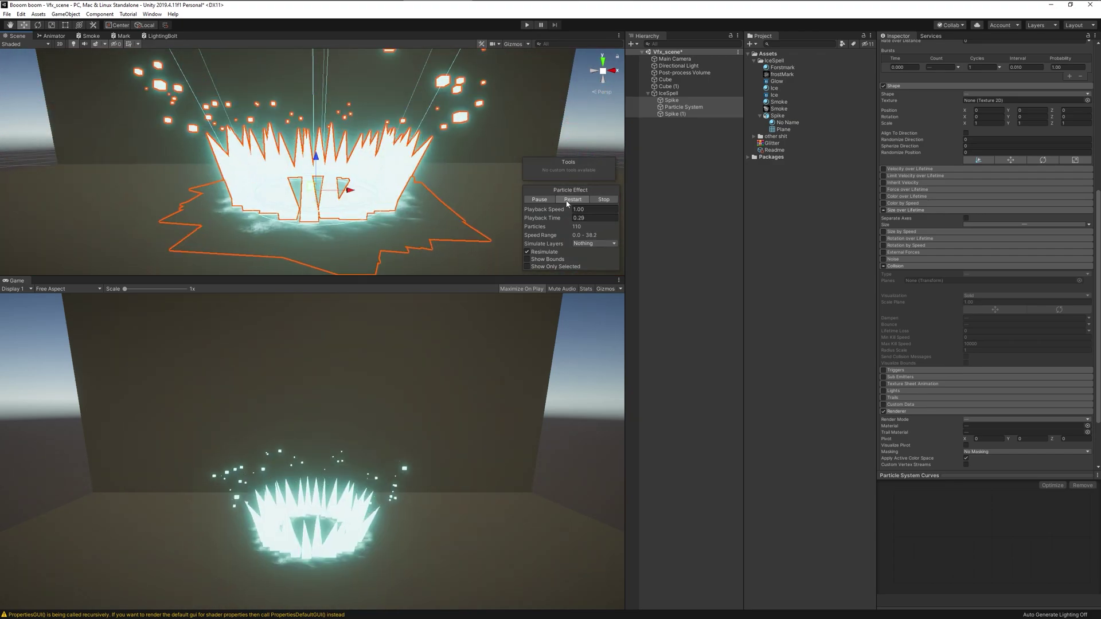
Step: Rename the Spike (1) system as Forst
left_click(671, 113)
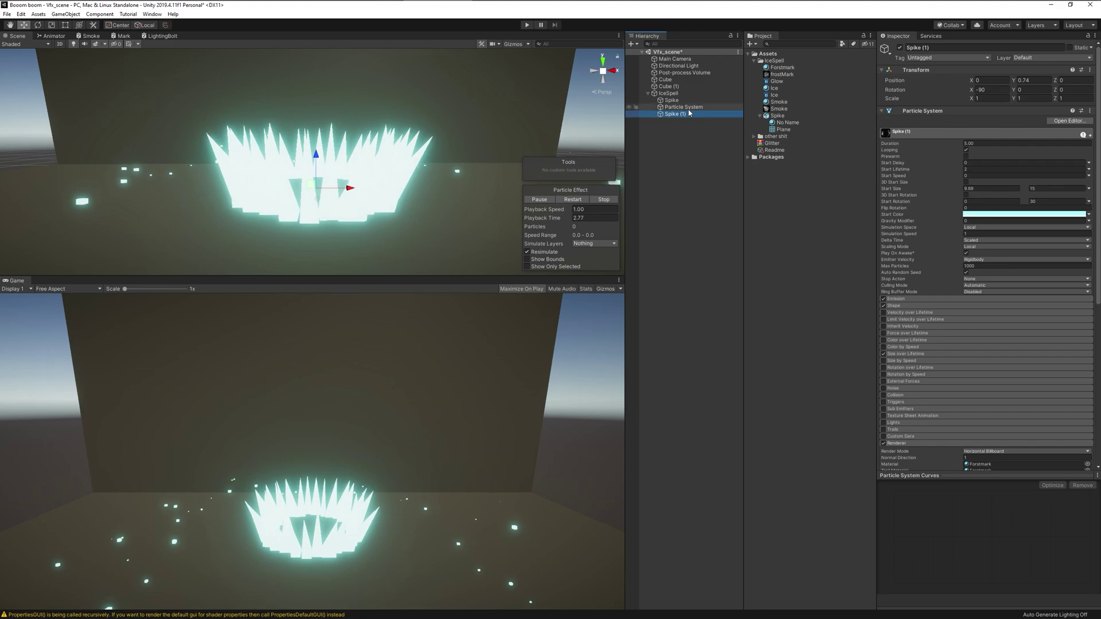
left_click(688, 107)
right_click(688, 108)
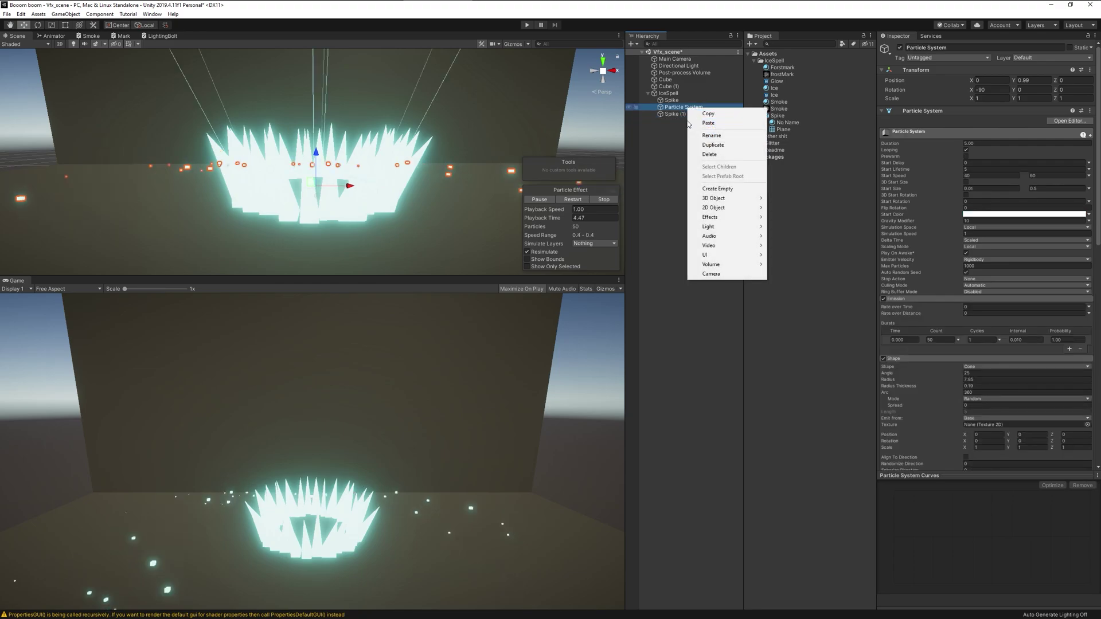
right_click(670, 114)
left_click(695, 140)
type("Fo")
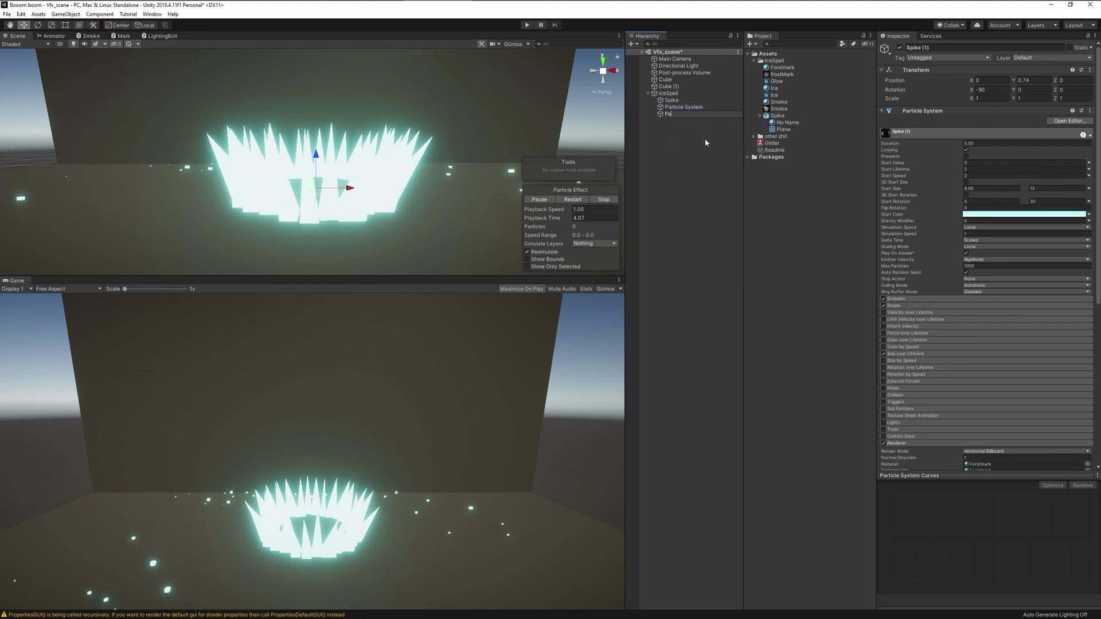
type("rst")
key("Return")
Step: Rename the Particle System under IceSpell as Shards
right_click(684, 109)
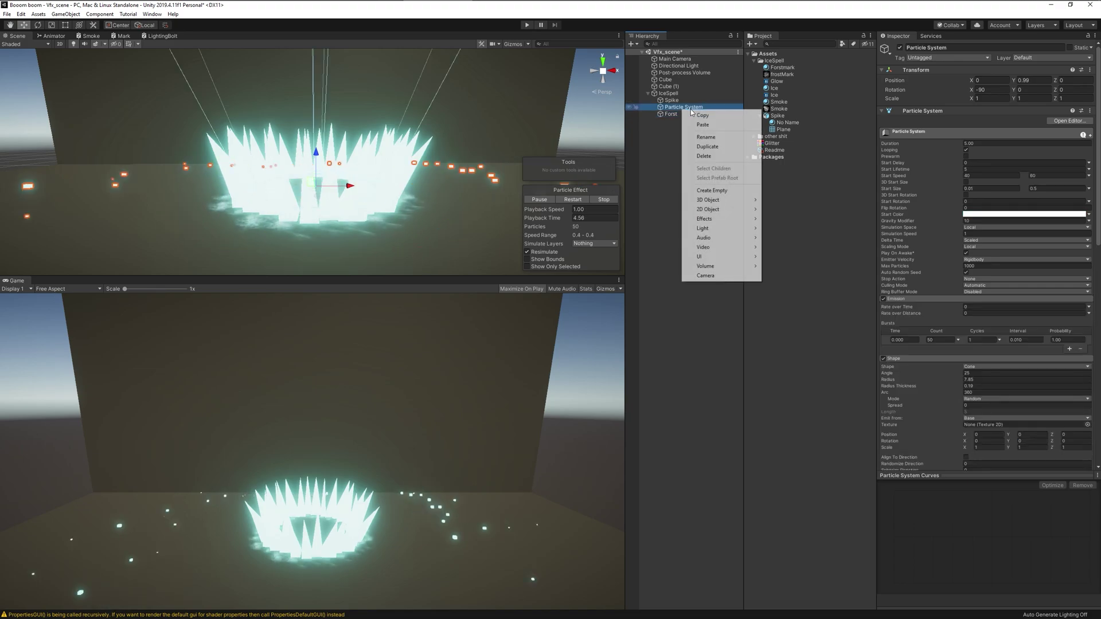
left_click(710, 137)
type("Shard")
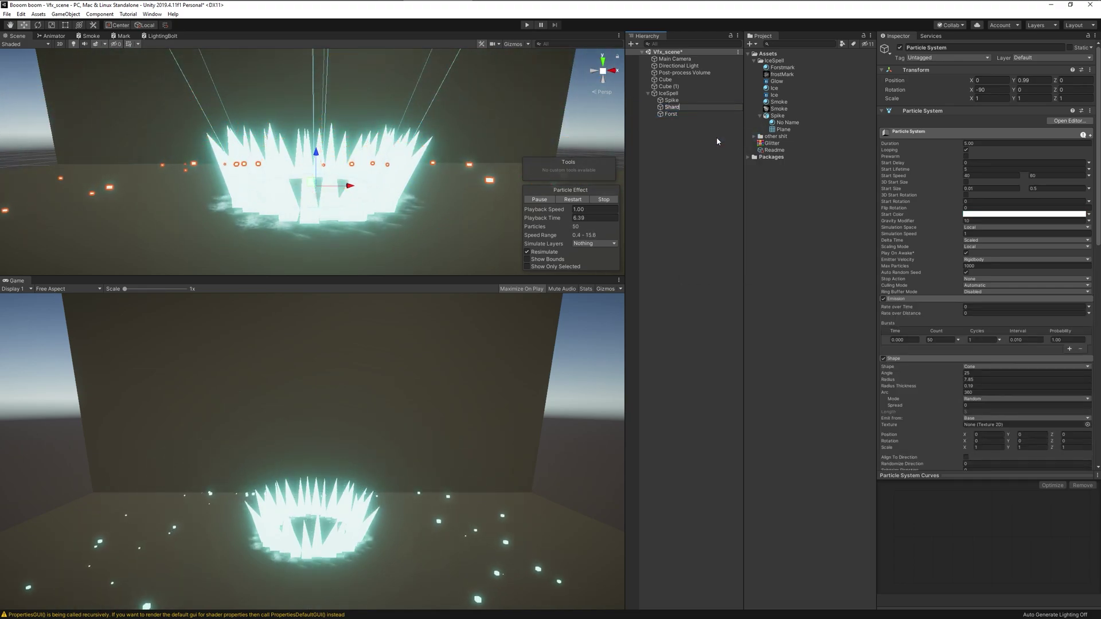
type("s")
key("Return")
Step: Enable Color over Lifetime on Forst and set the gradient's end alpha to 0
left_click(689, 113)
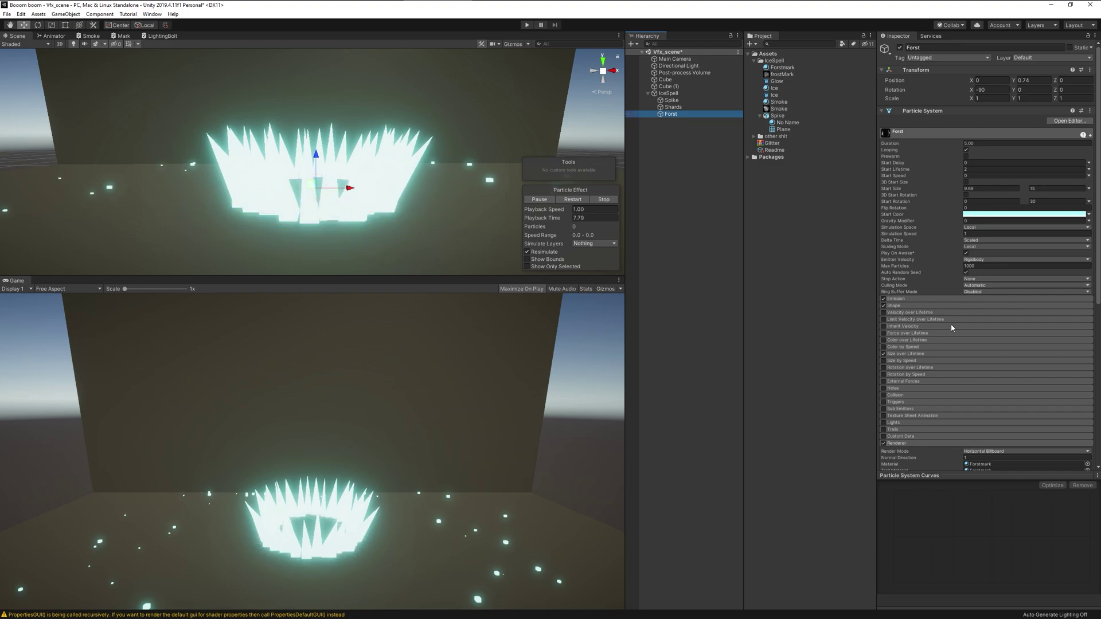
scroll(951, 325, "down", 3)
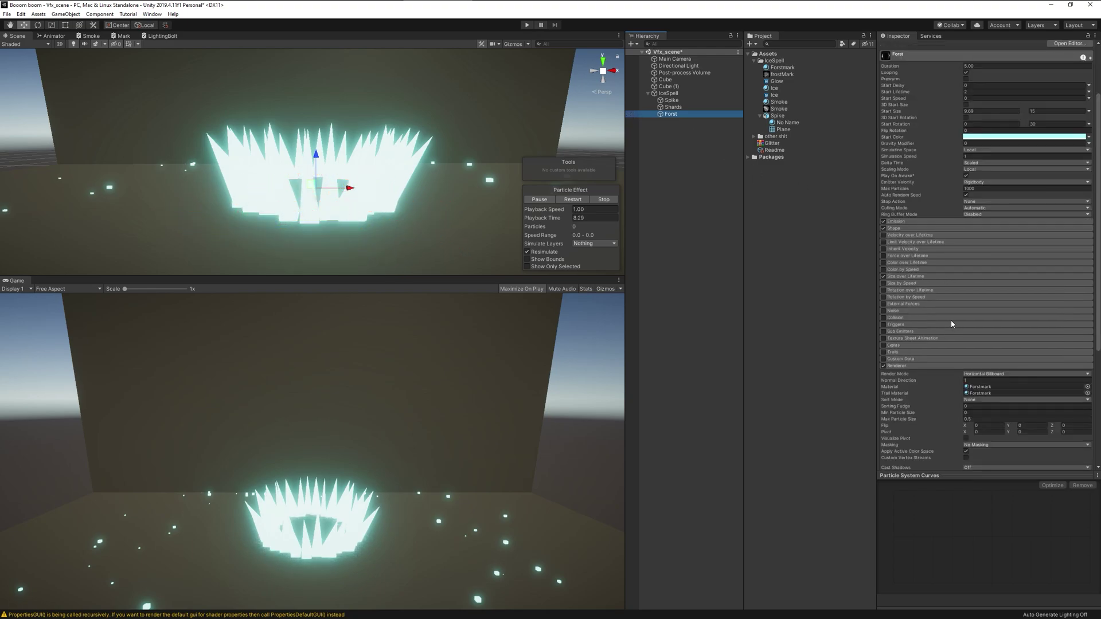
left_click(884, 262)
left_click(903, 263)
left_click(967, 270)
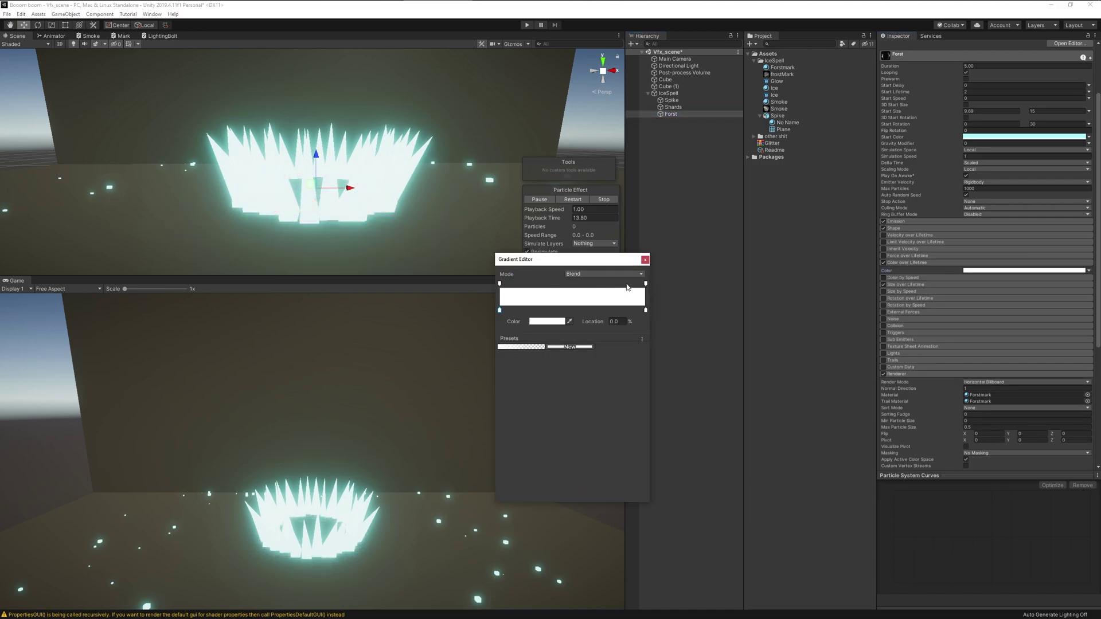
left_click(646, 283)
left_click_drag(556, 321, 525, 325)
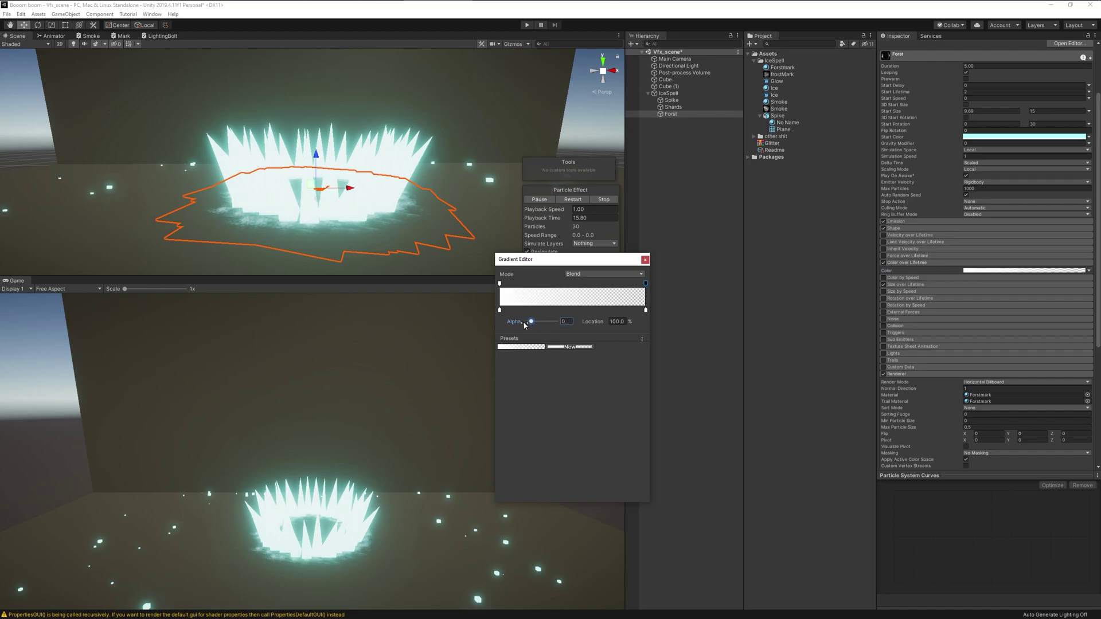
Step: Add a nearly opaque alpha key at 57.1% in the Forst gradient and replay the system
left_click(583, 283)
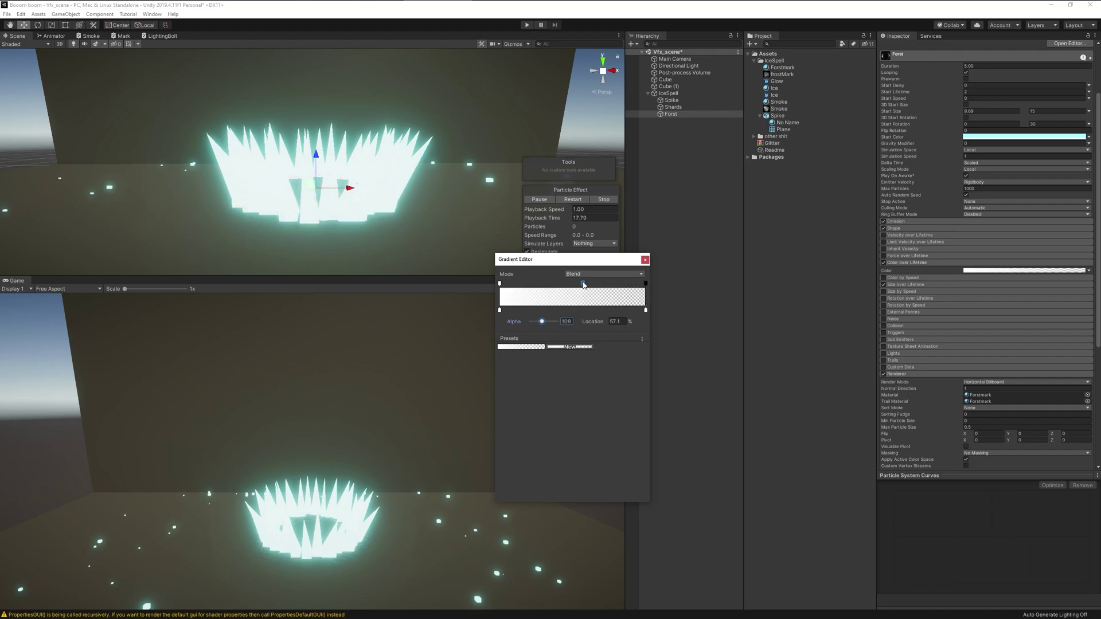
left_click_drag(542, 322, 565, 325)
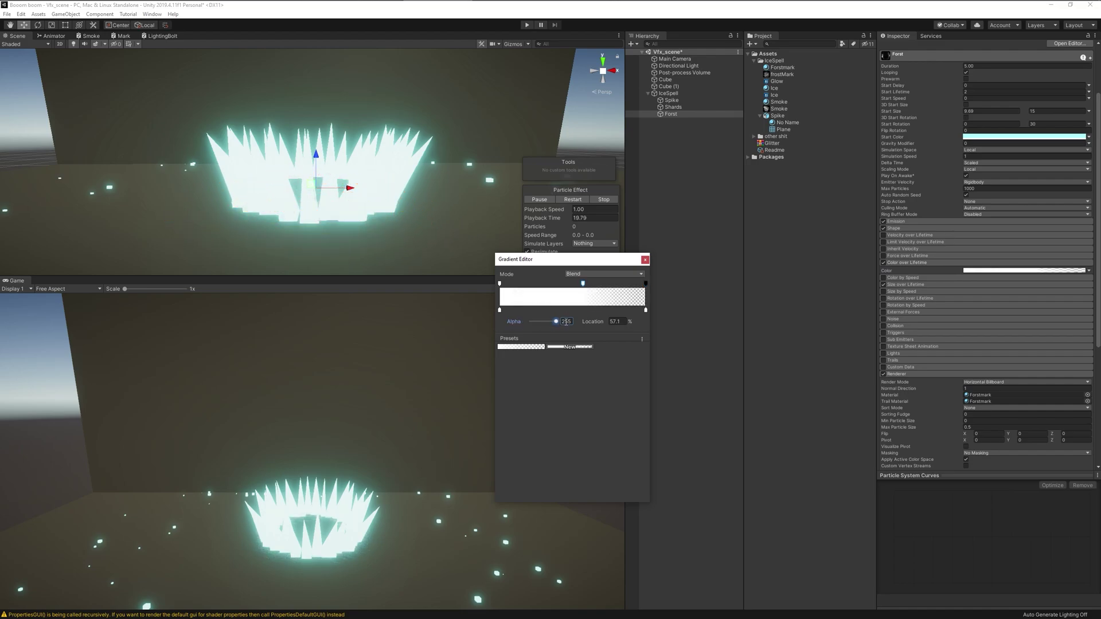
left_click(644, 260)
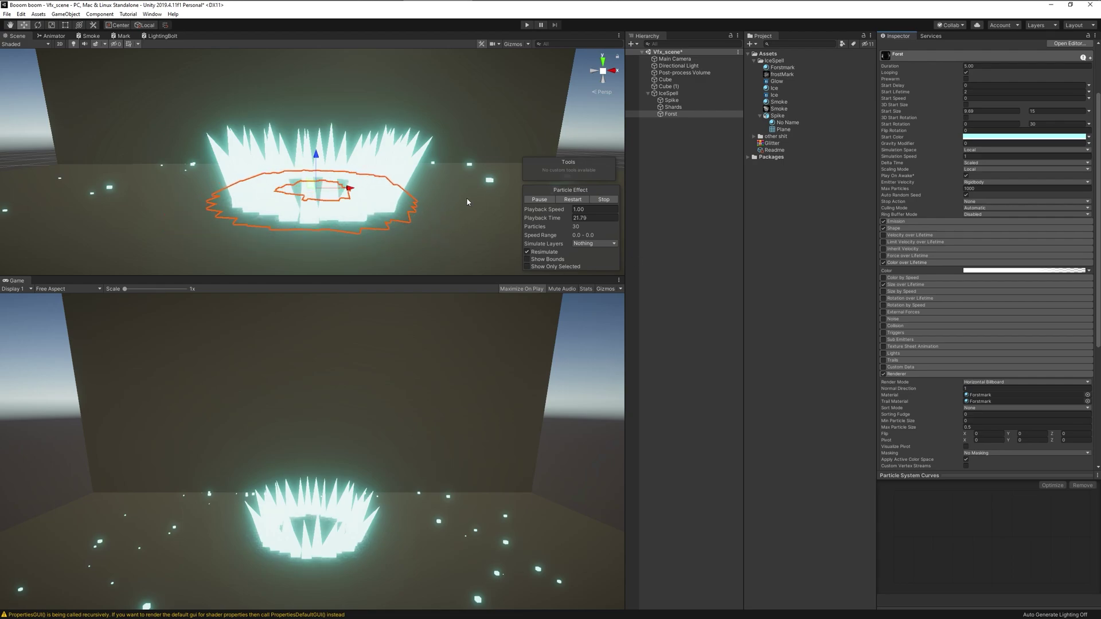
left_click(572, 200)
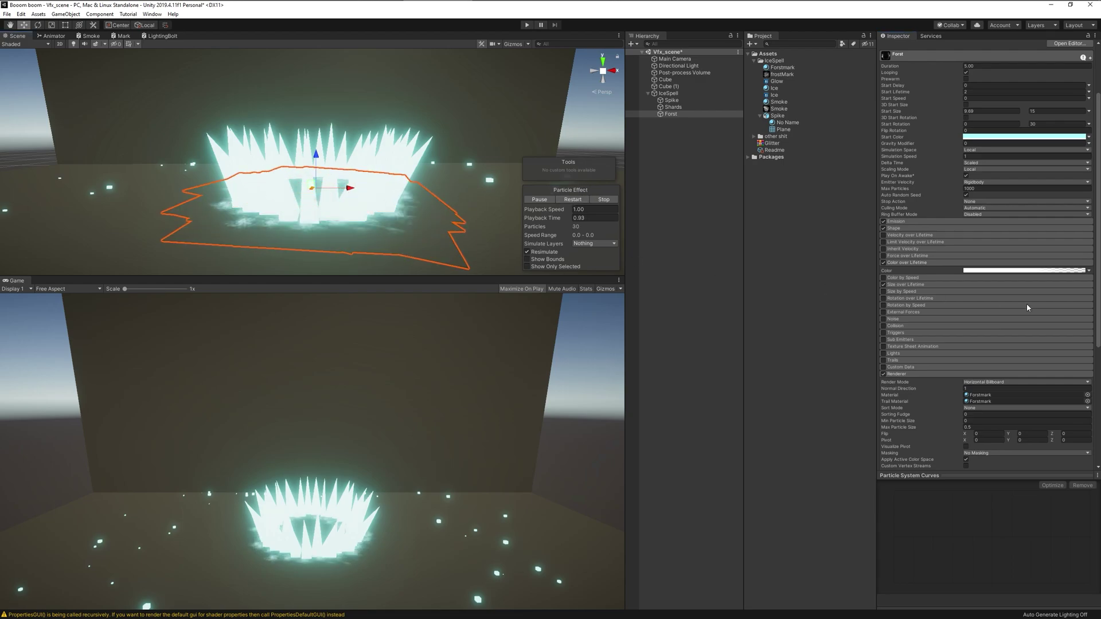
Step: Remove the falling end of Forst's Size over Lifetime curve so it stays at 1.0, and replay it
left_click(910, 285)
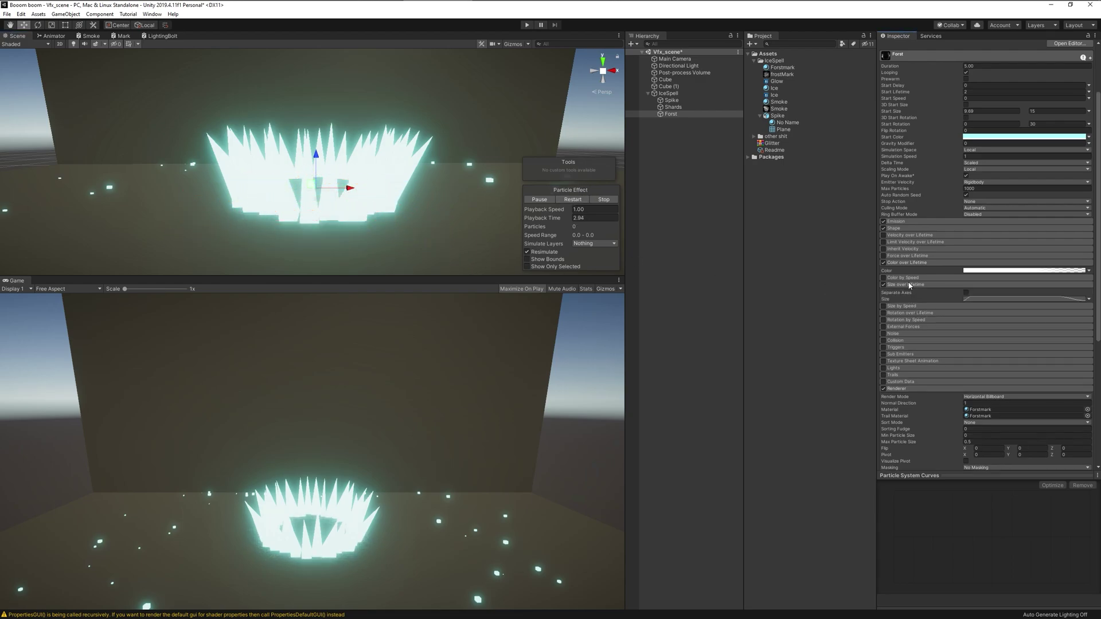
left_click(1068, 299)
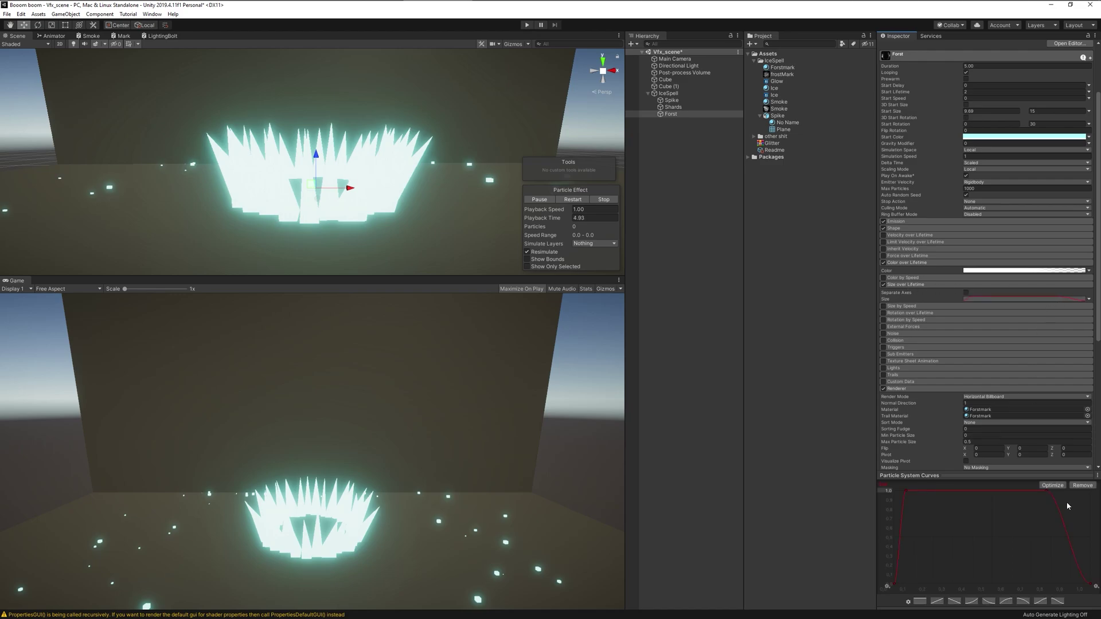
left_click_drag(1060, 504, 1090, 586)
left_click(569, 200)
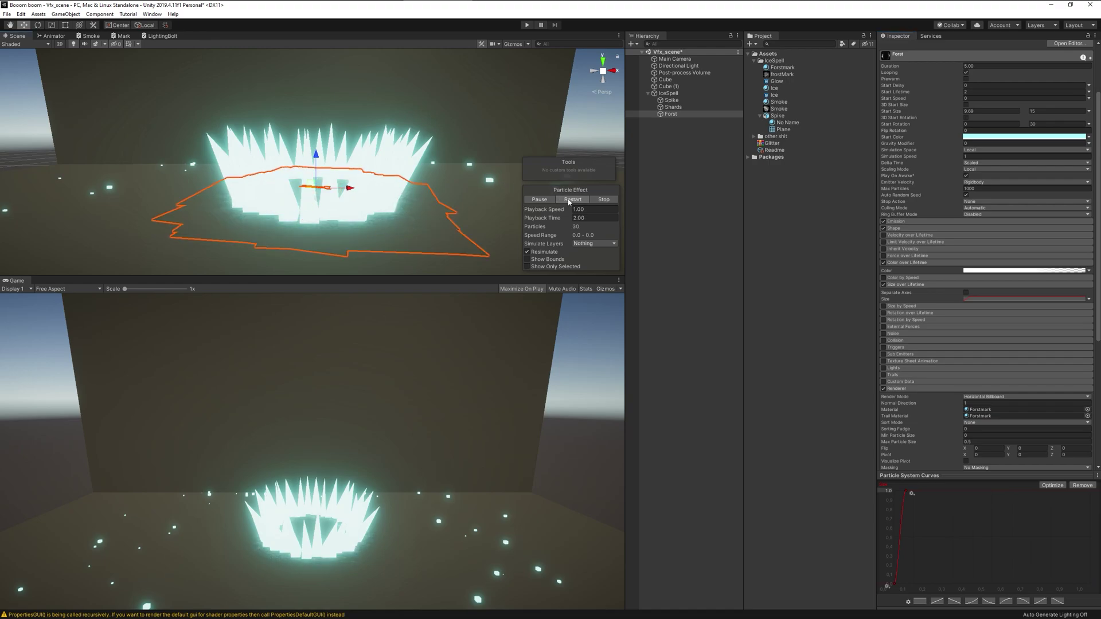
Step: Select Spike, Shards and Forst together and replay the whole ice effect
left_click(671, 101, "shift")
left_click(573, 200)
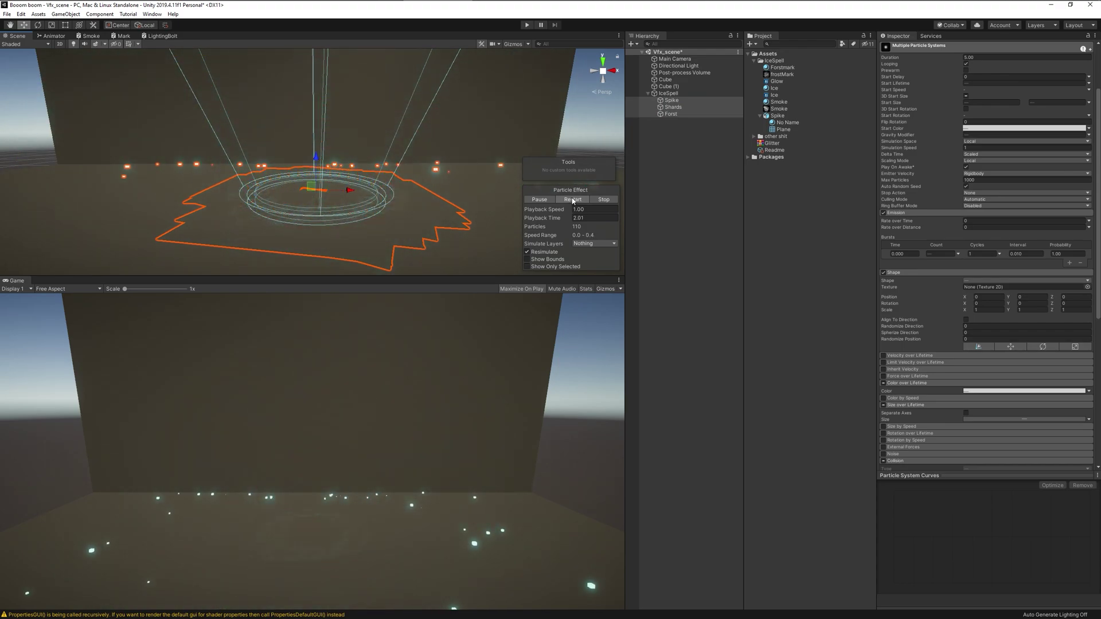
left_click(572, 200)
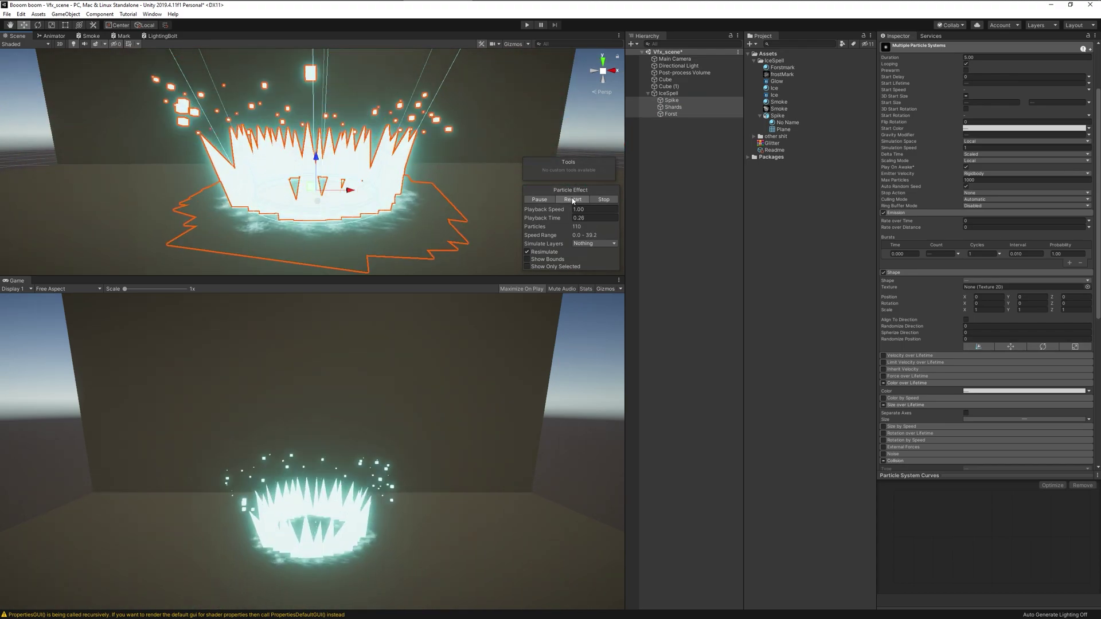
left_click(572, 199)
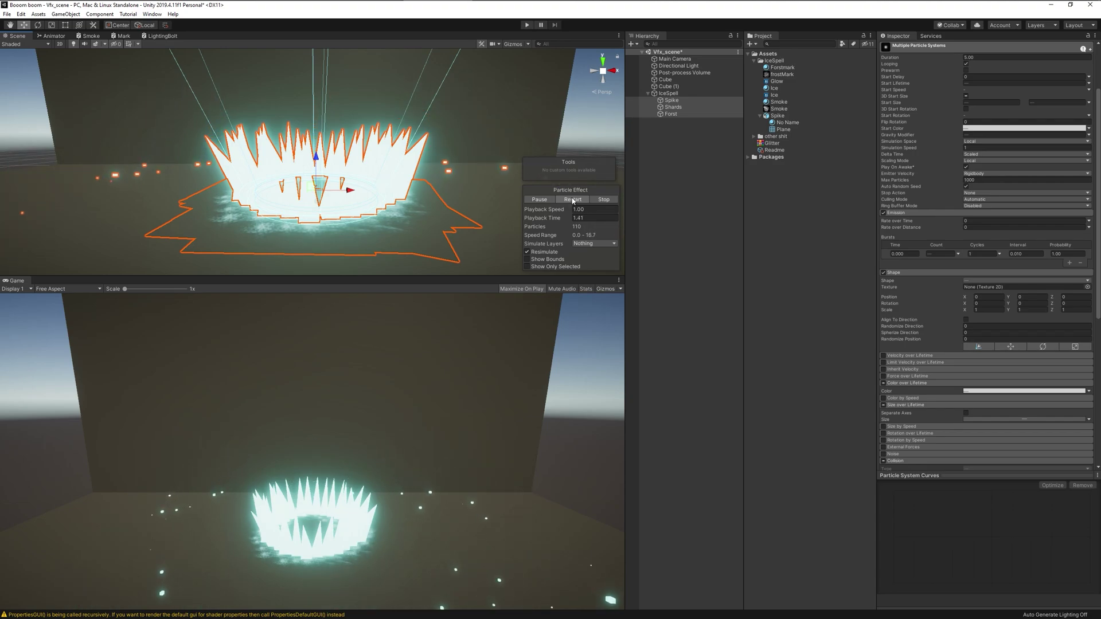
Step: Duplicate the Shards system and rename the copy as Smoke
left_click(675, 108)
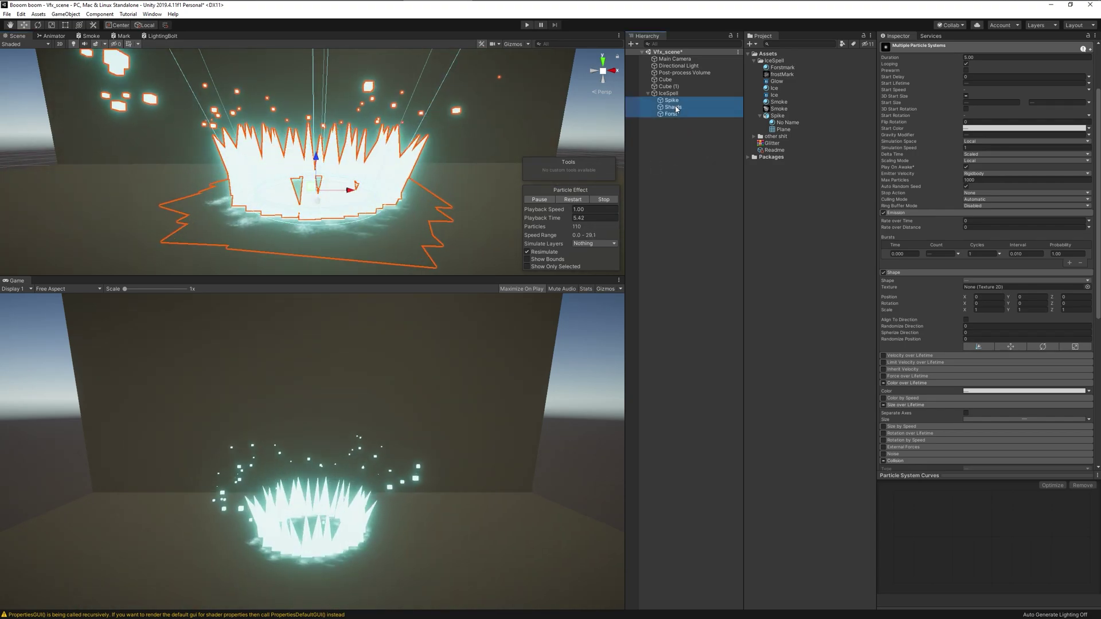
key("ctrl+d")
left_click(693, 121)
right_click(692, 122)
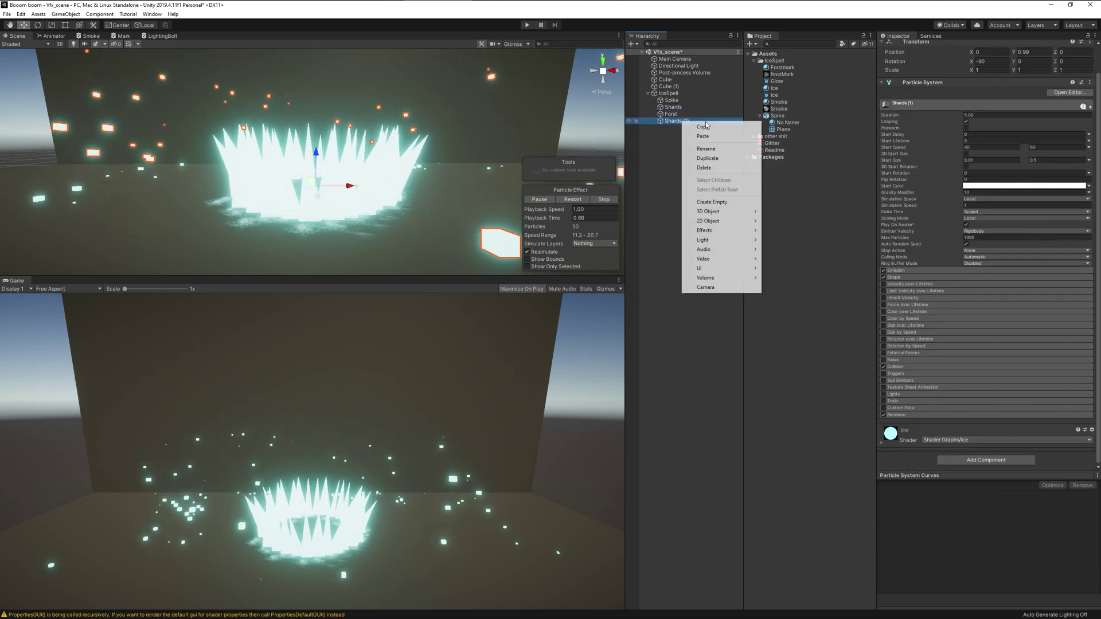
left_click(707, 147)
type("Smoke")
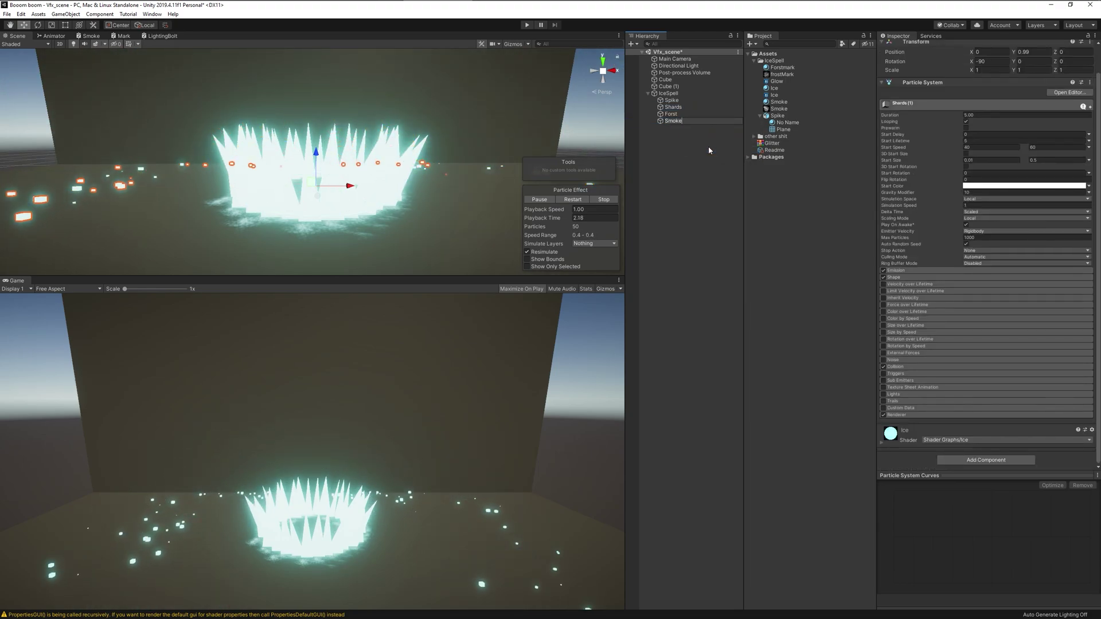
key("Return")
Step: Apply the Smoke material to the Smoke particle system and set its renderer's Render Mode to Billboard
left_click_drag(779, 103, 670, 122)
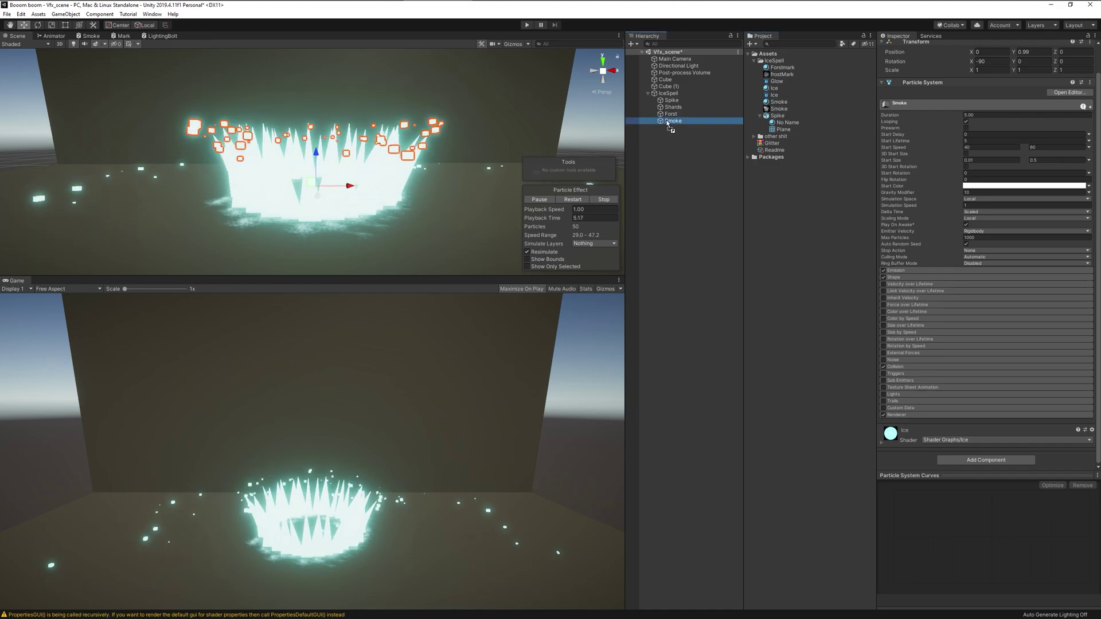
left_click(572, 200)
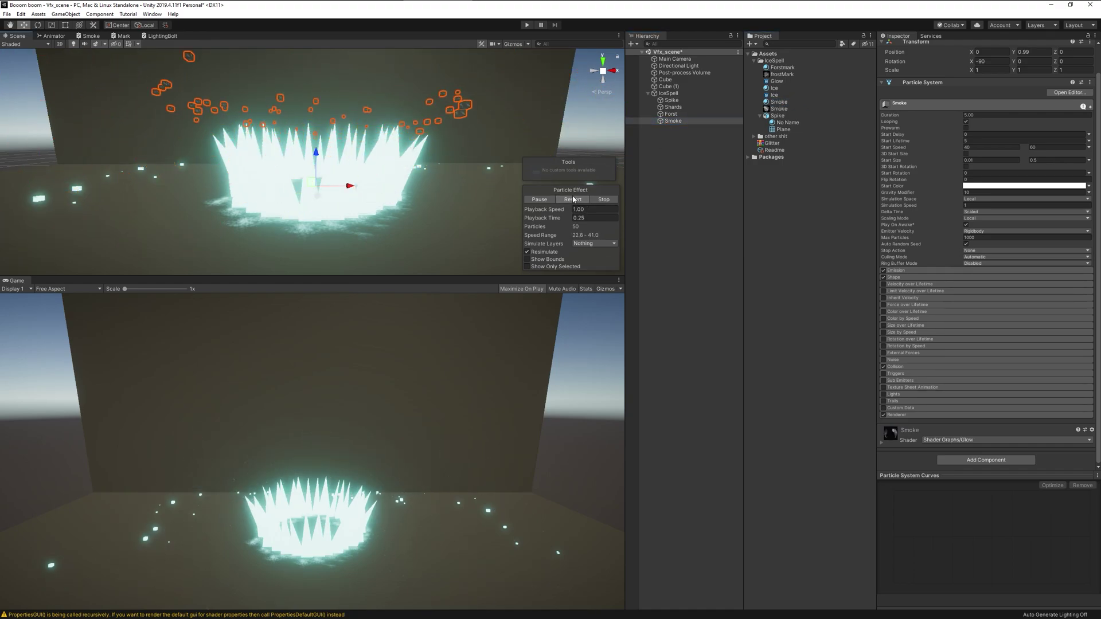
left_click(896, 415)
scroll(975, 345, "down", 5)
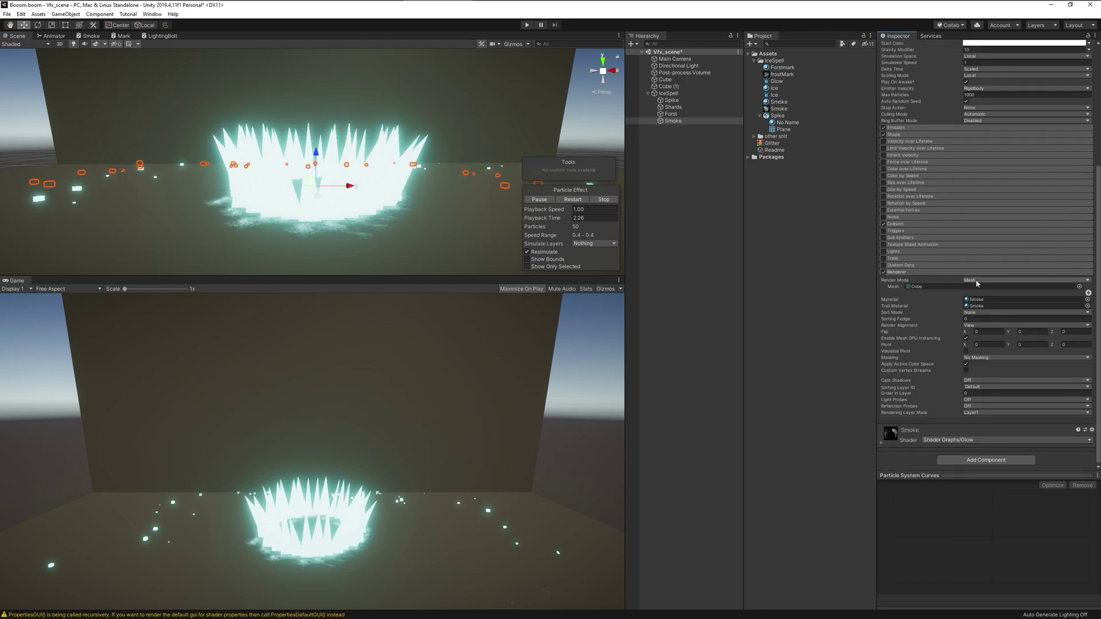
left_click(981, 280)
left_click(984, 289)
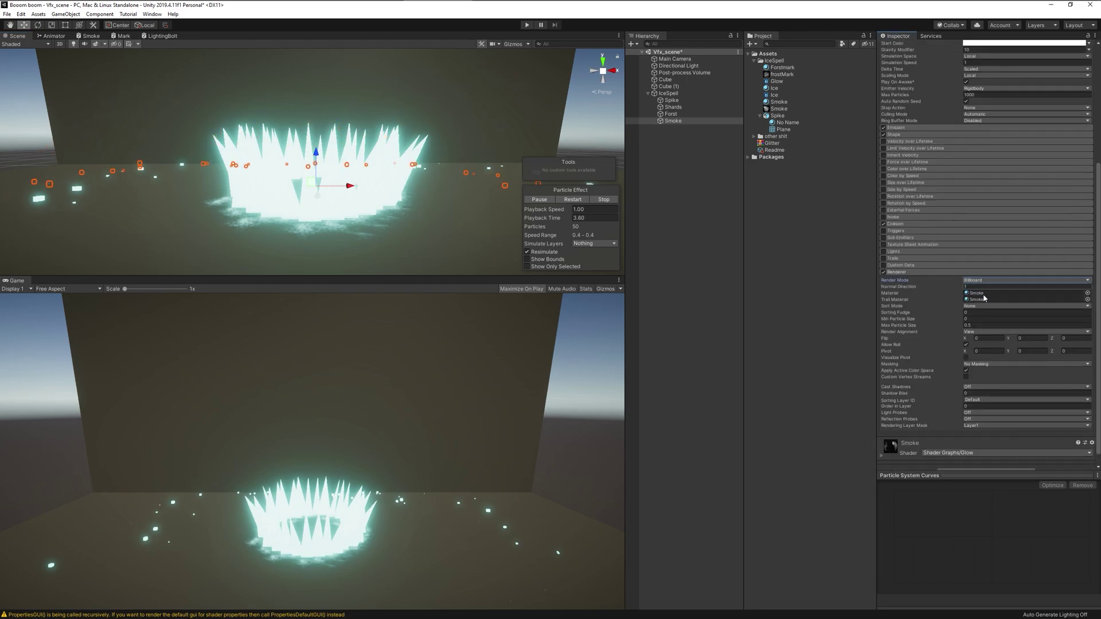
Step: Set Smoke's Gravity Modifier to 0 and its Start Speed range to 1–3, and replay the system
scroll(1012, 248, "up", 6)
left_click(970, 220)
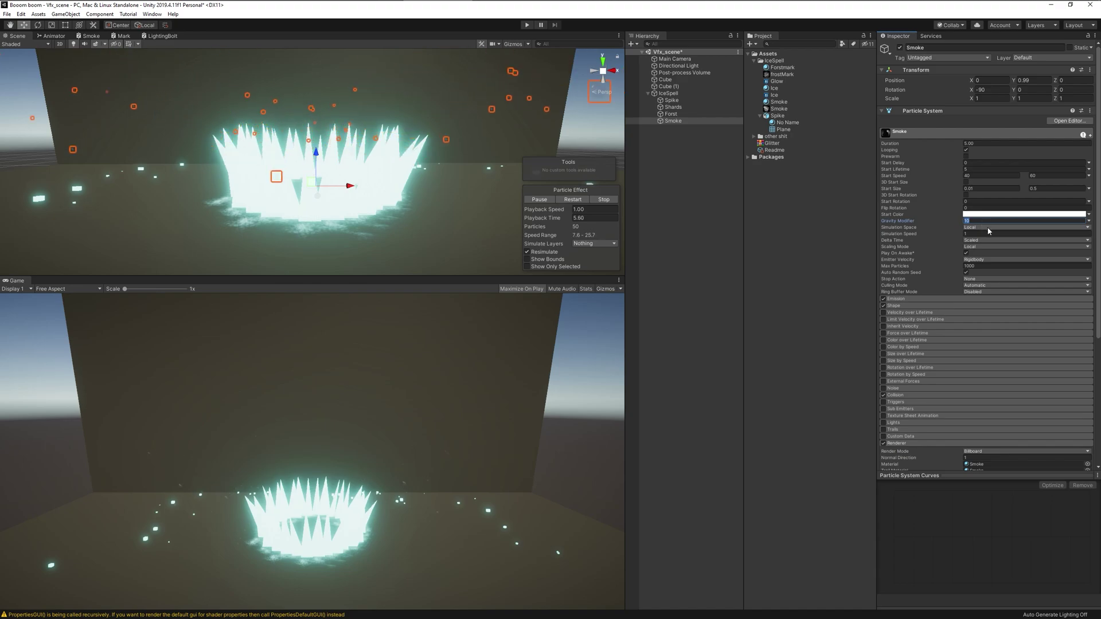
left_click(976, 175)
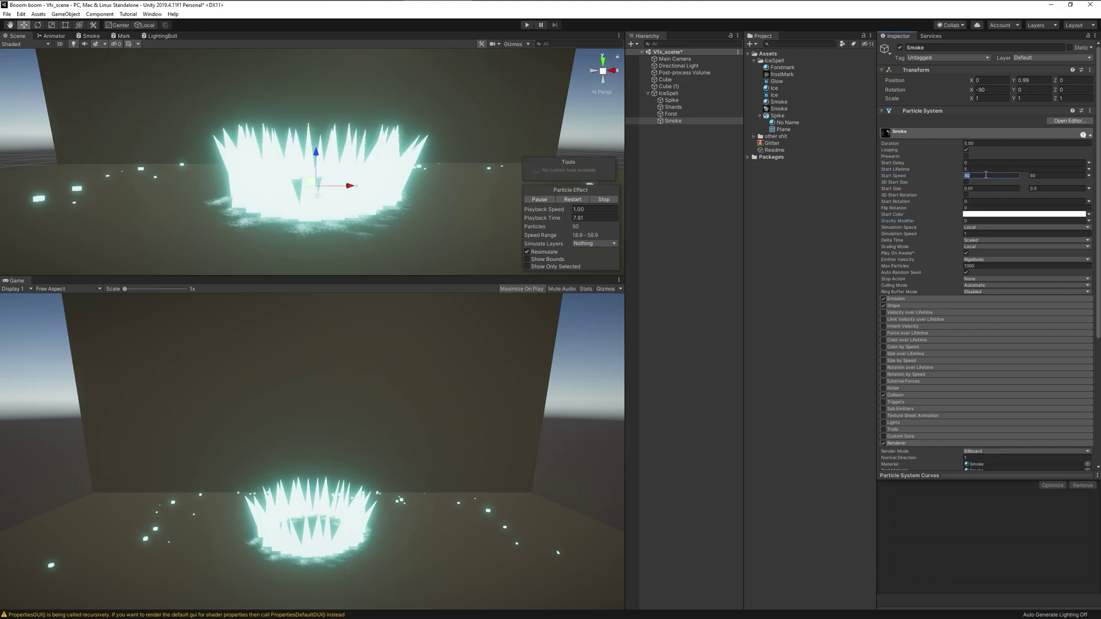
left_click(1044, 176)
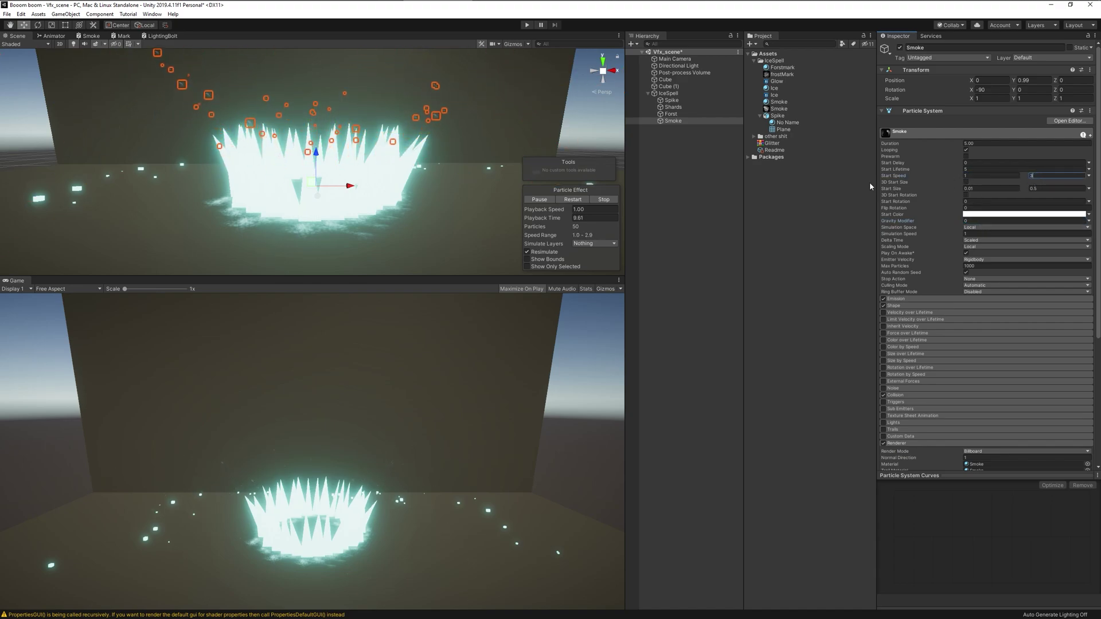
type("3")
left_click(574, 200)
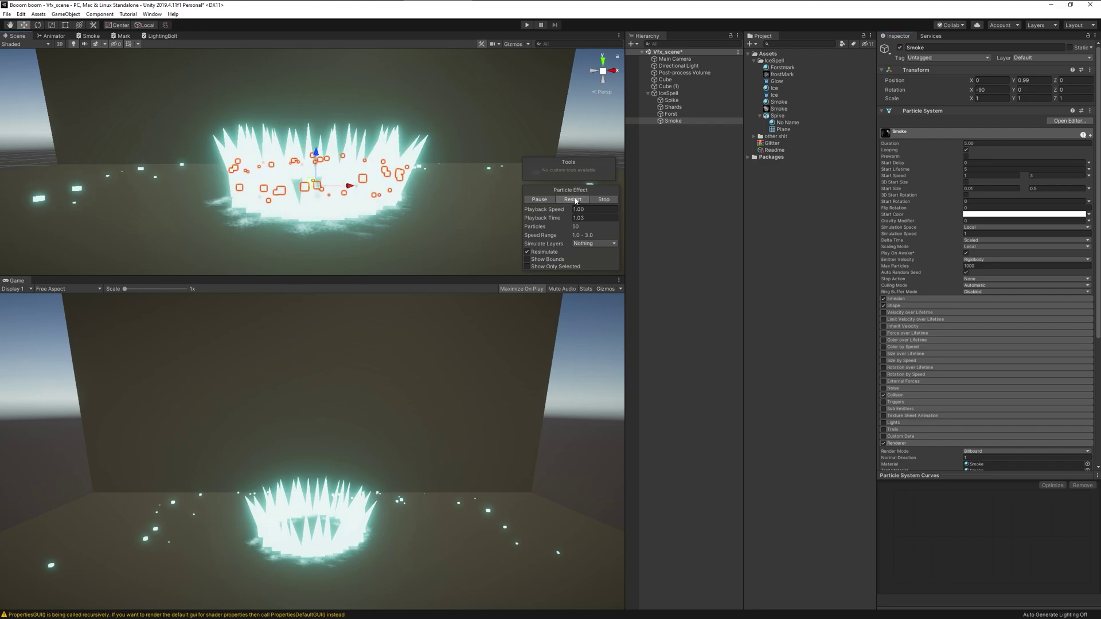
left_click(574, 200)
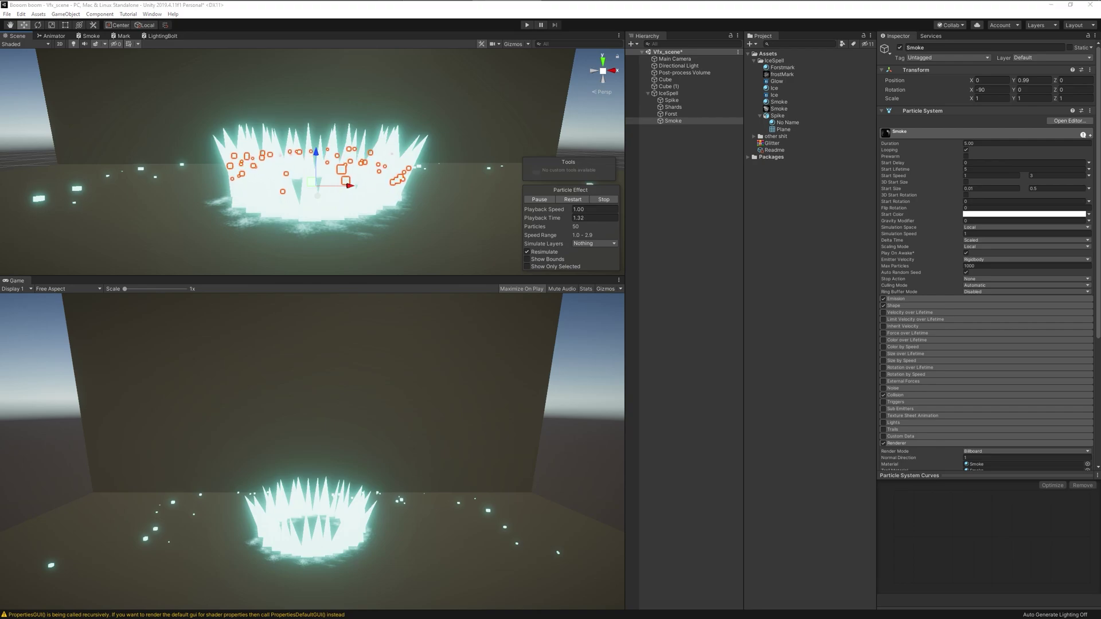
Step: Enable Size over Lifetime on Smoke with a curve that rises from 0 to 1.0 early in the lifetime
left_click(898, 355)
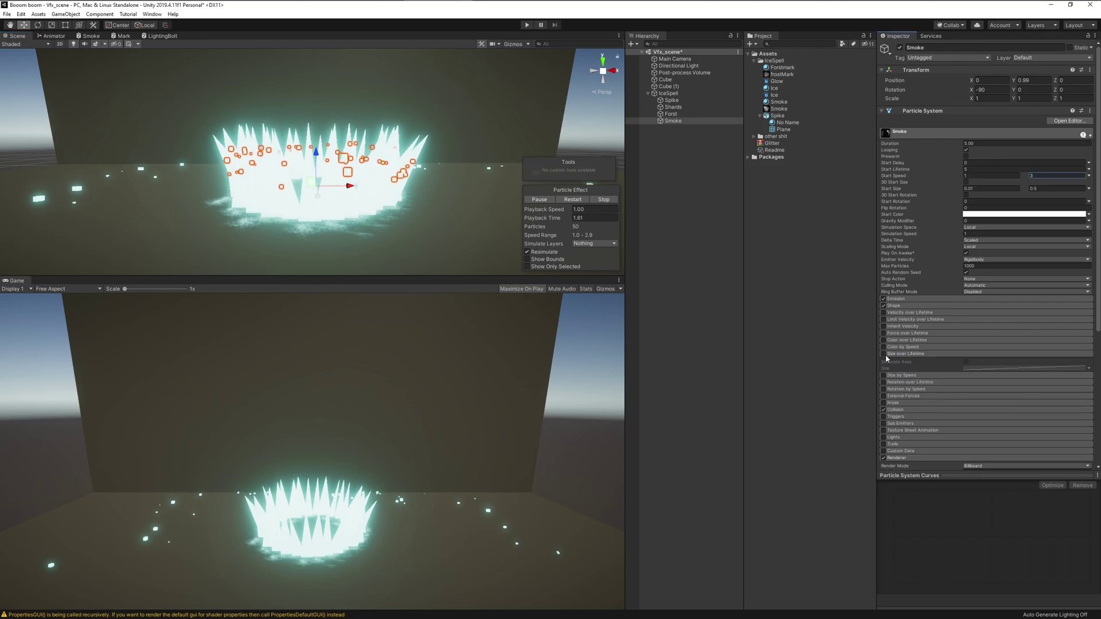
left_click(984, 367)
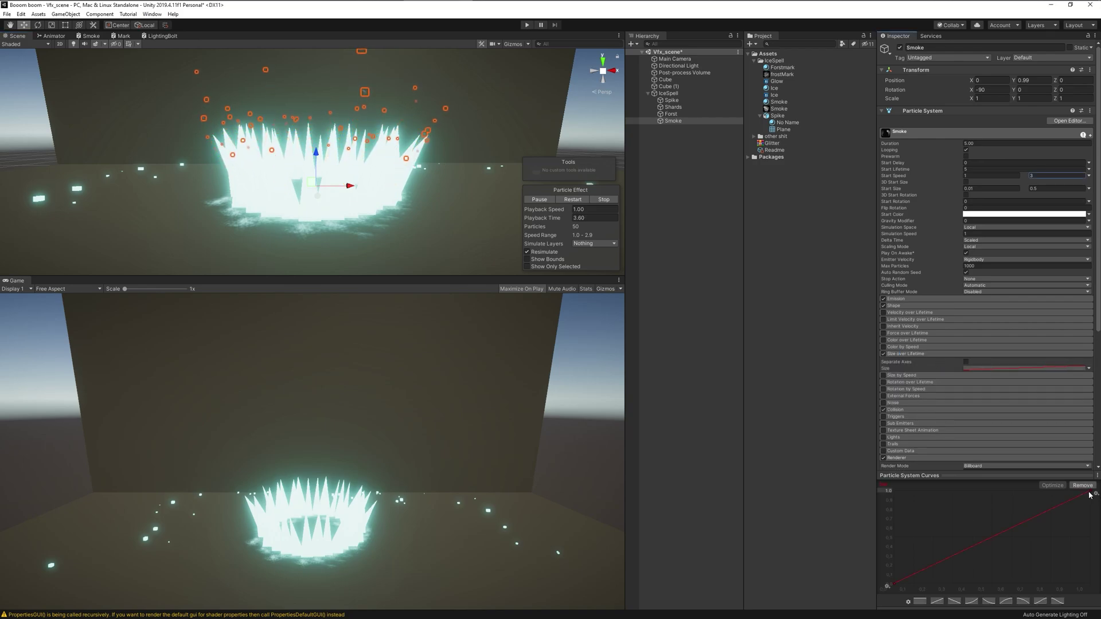
left_click_drag(1092, 492, 919, 436)
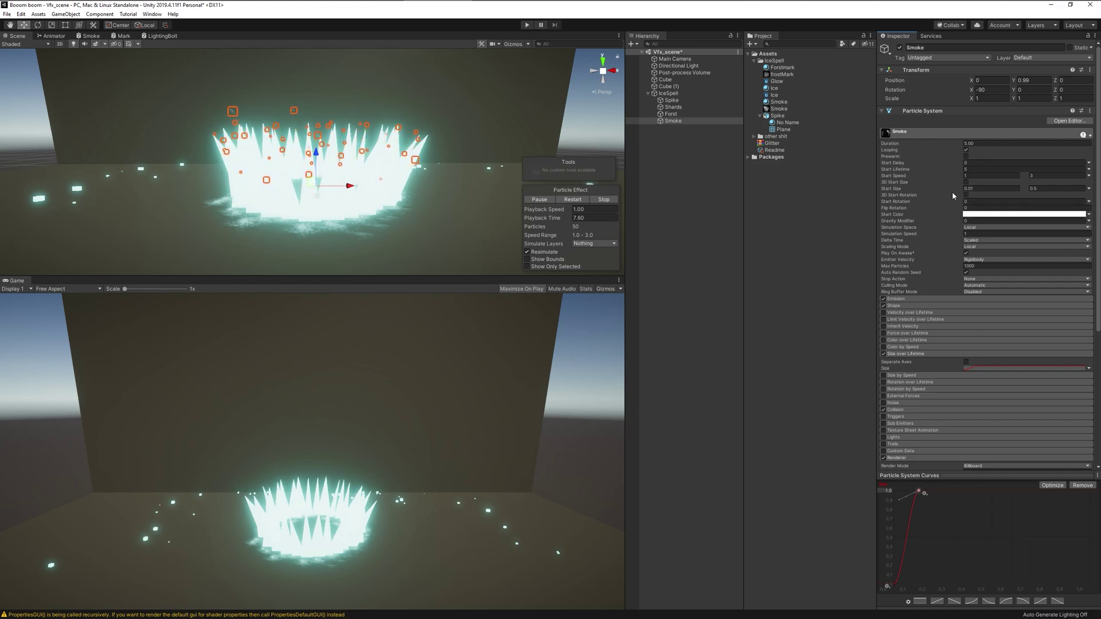
Step: Switch Smoke's Start Size to a single constant and raise it to 7.03
left_click(1089, 188)
left_click(1013, 197)
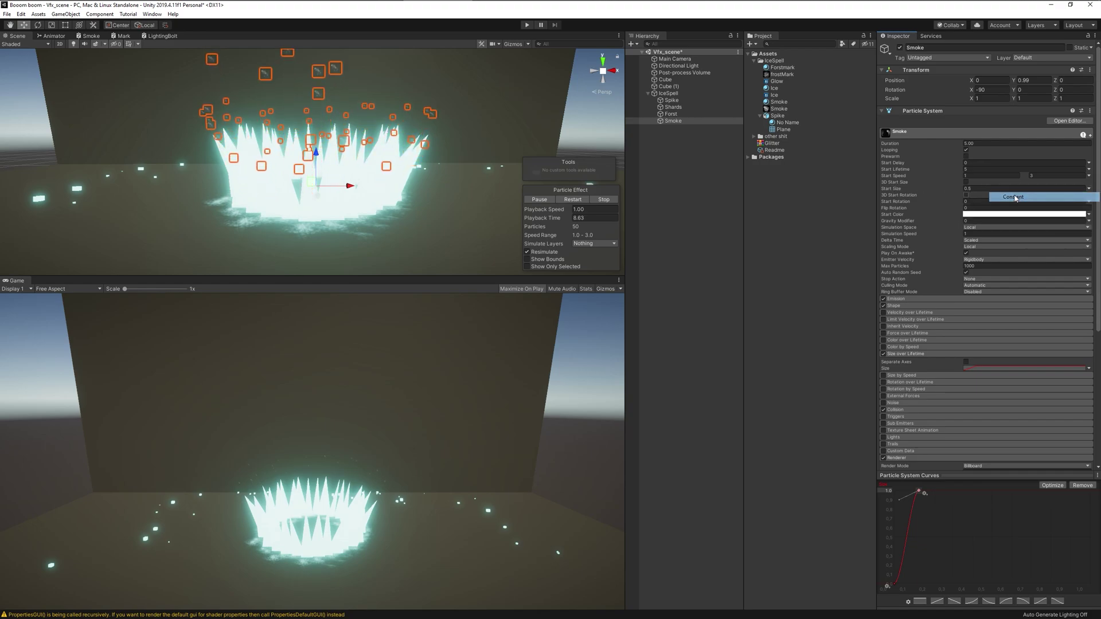
left_click_drag(905, 189, 987, 188)
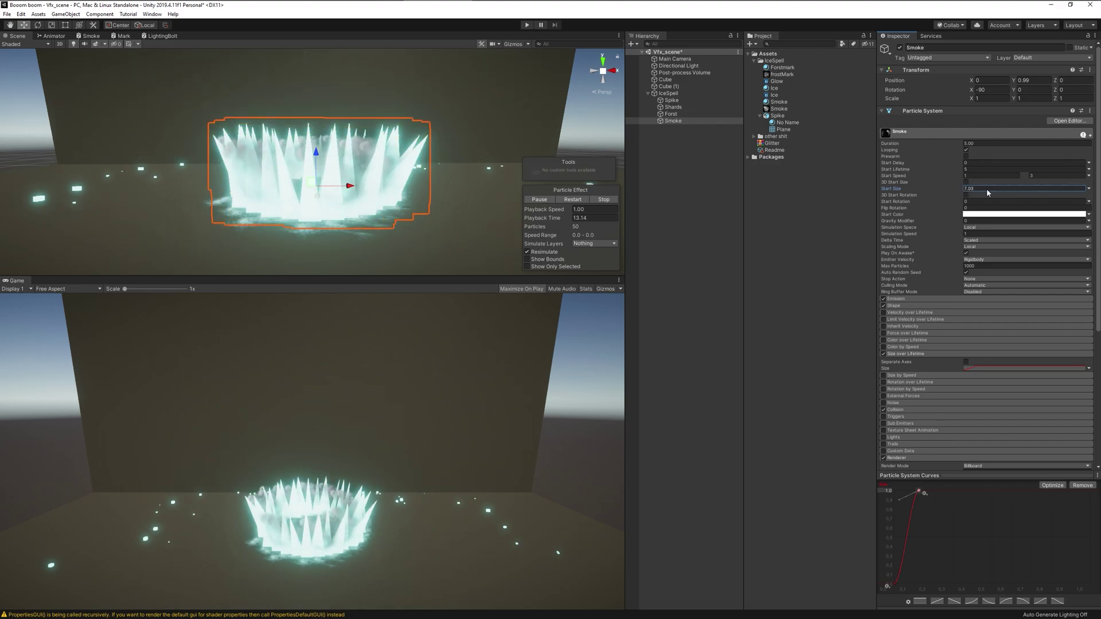
Step: Adjust the radius of Smoke's cone emission shape to about 8 and set the renderer's Max Particle Size to 3
left_click(905, 305)
left_click_drag(906, 326, 909, 332)
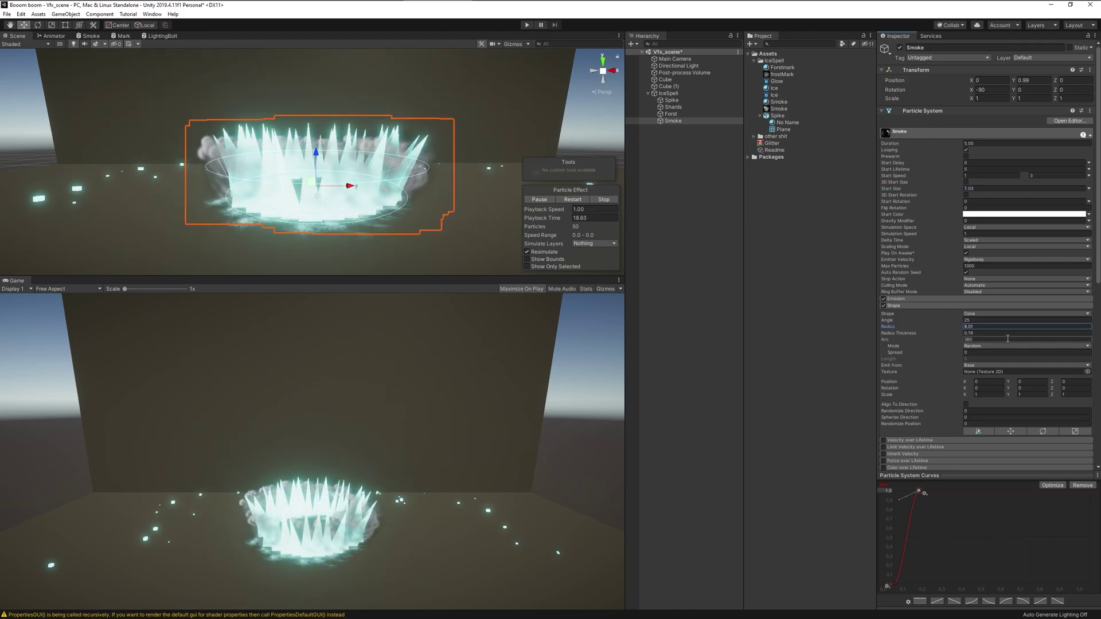
scroll(1008, 338, "down", 10)
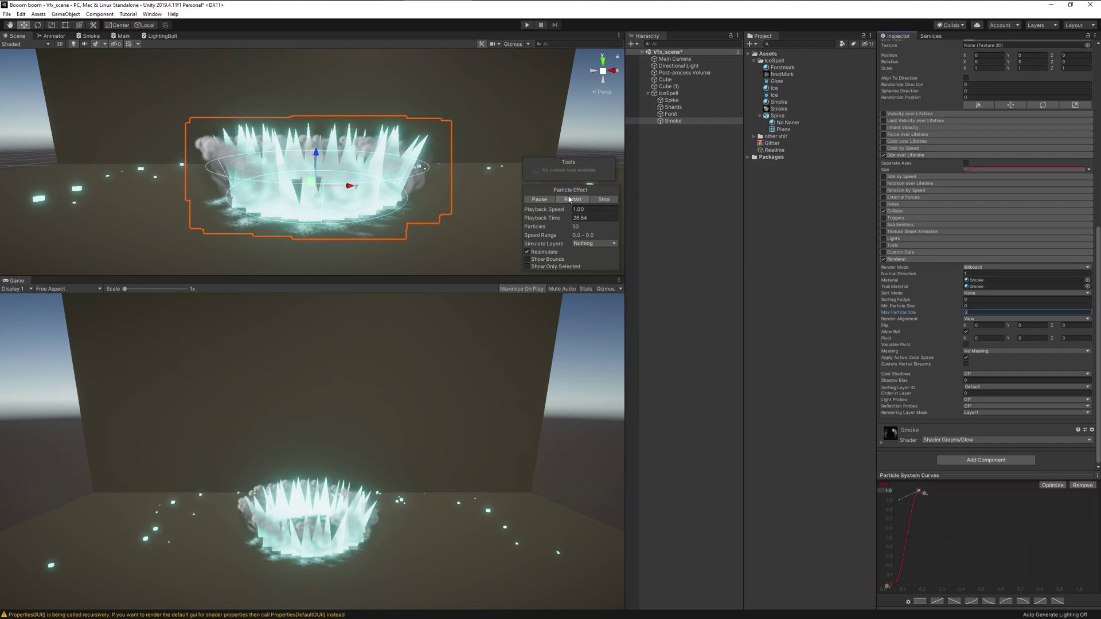
Step: Set the Smoke material's white HDR color to intensity 2
left_click(914, 435)
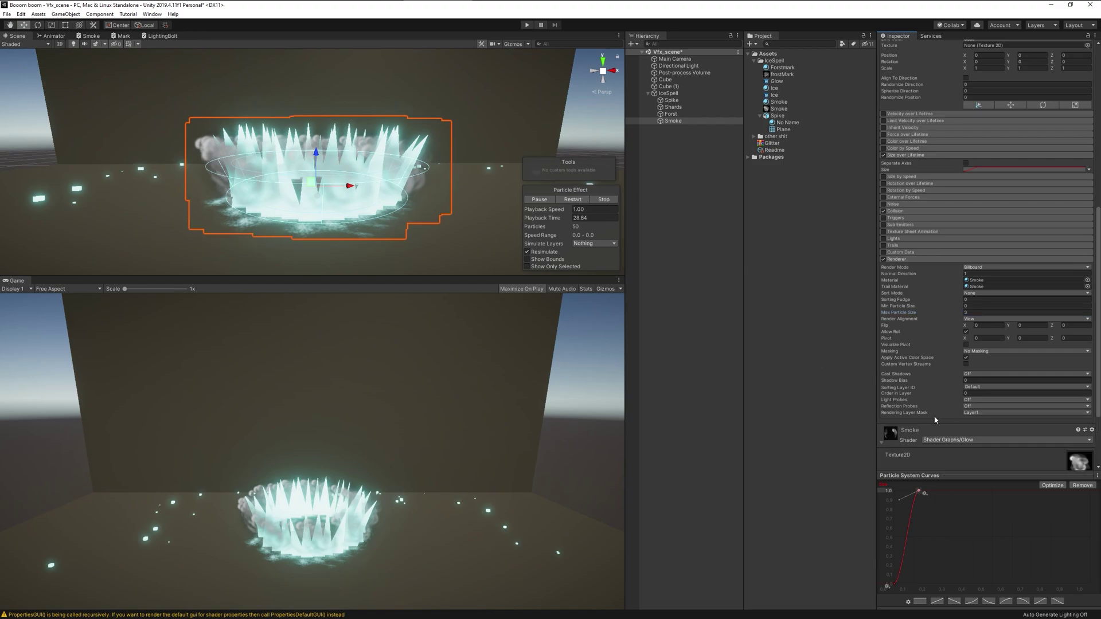
scroll(975, 402, "down", 3)
left_click(1075, 393)
left_click(172, 277)
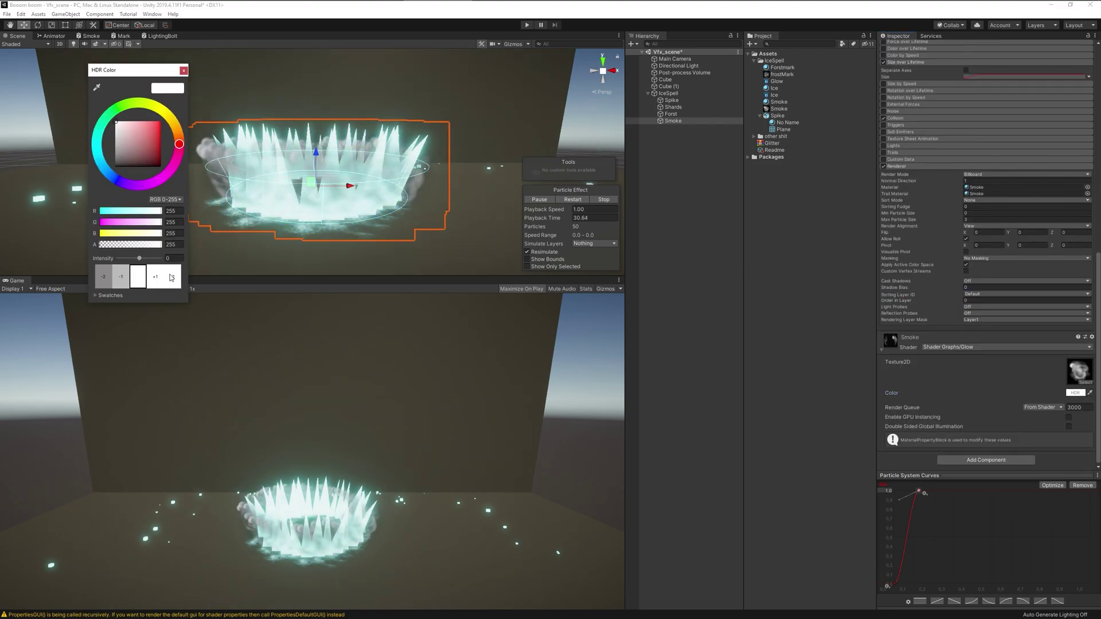
left_click(172, 277)
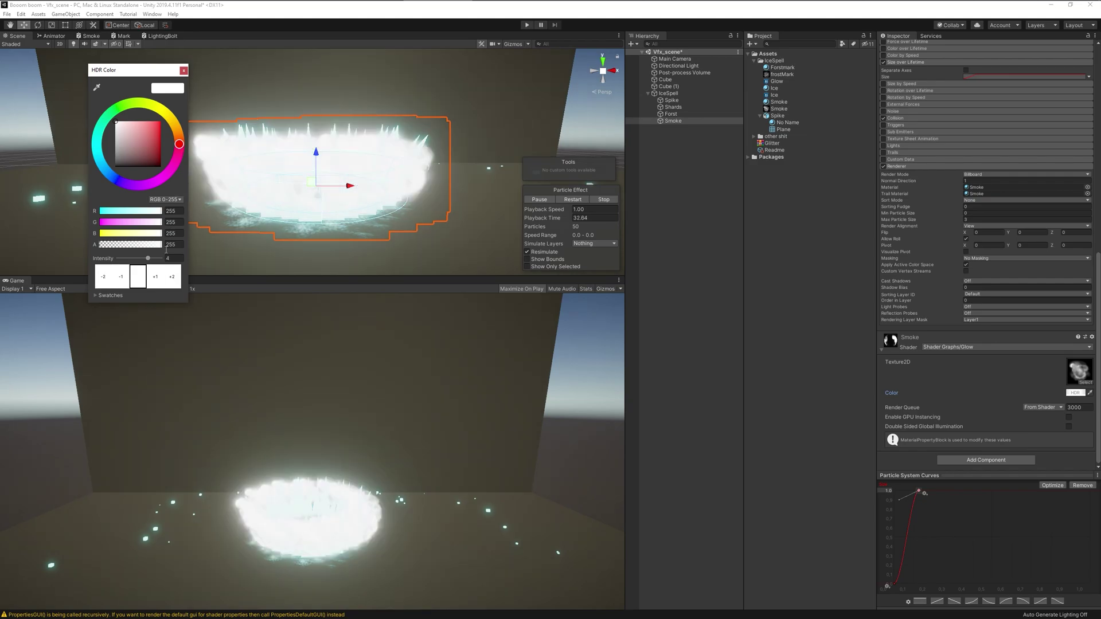
left_click(121, 277)
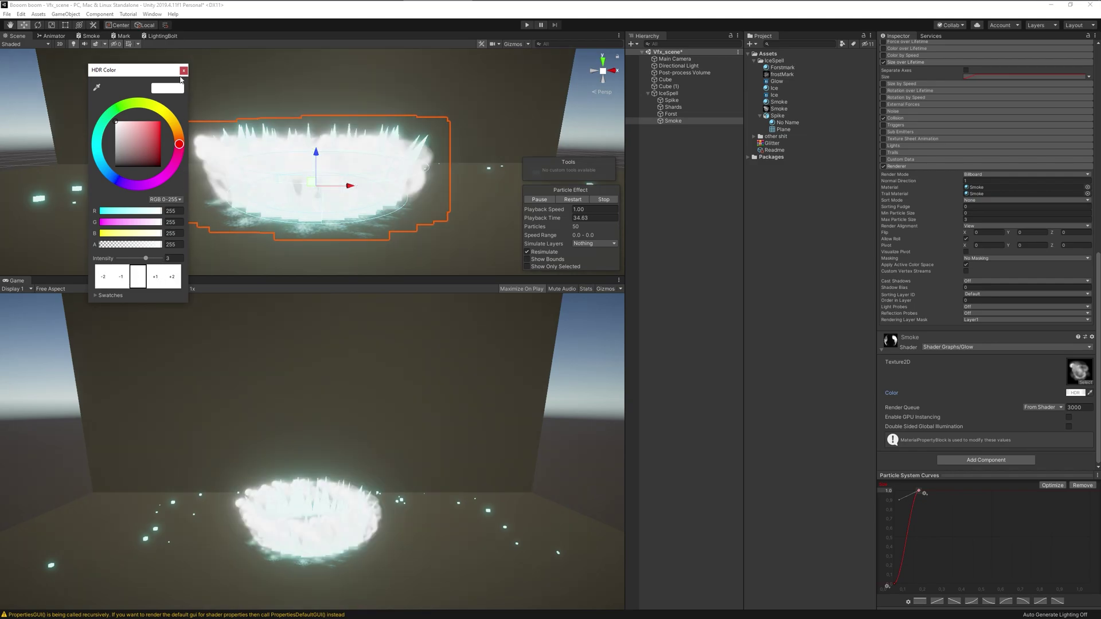
left_click(121, 277)
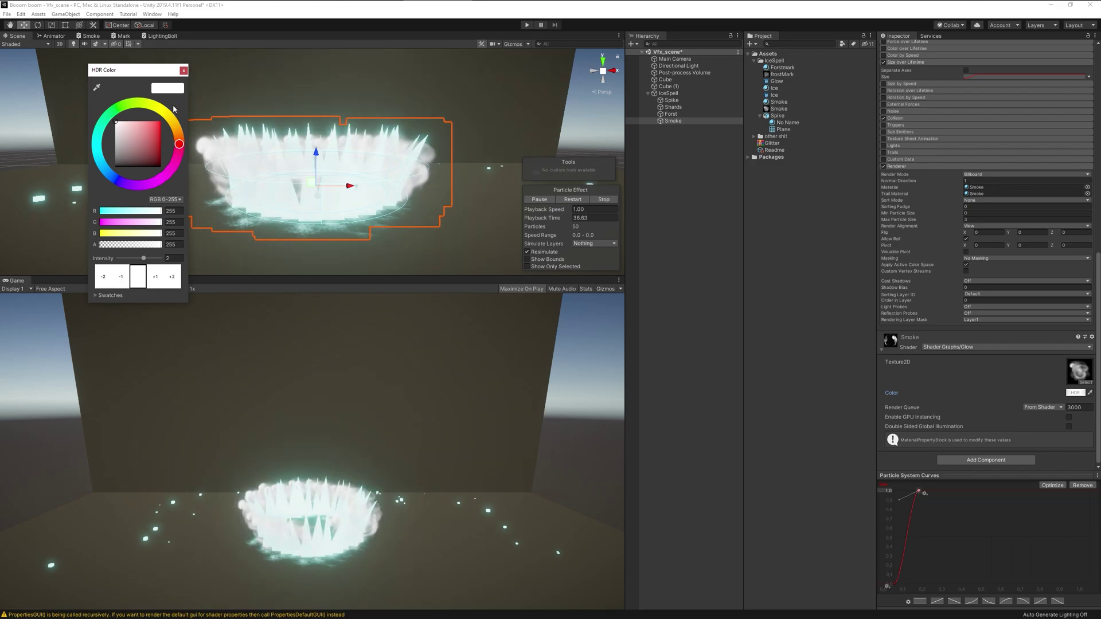
left_click(184, 71)
Step: Change Smoke's Start Color to a light cyan
scroll(1024, 237, "up", 15)
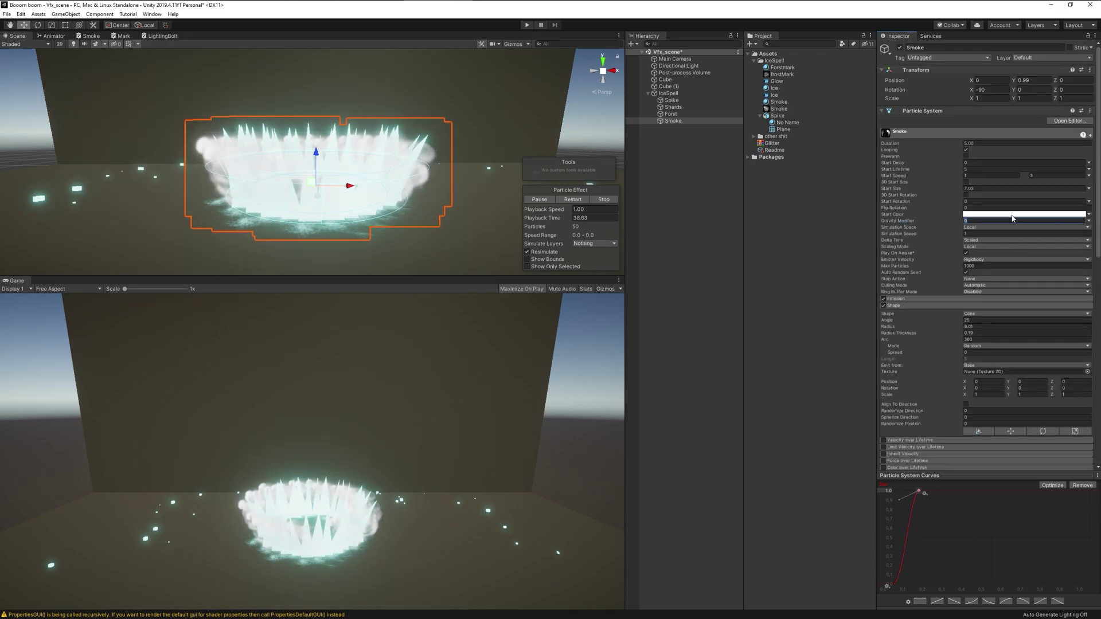
left_click(1013, 214)
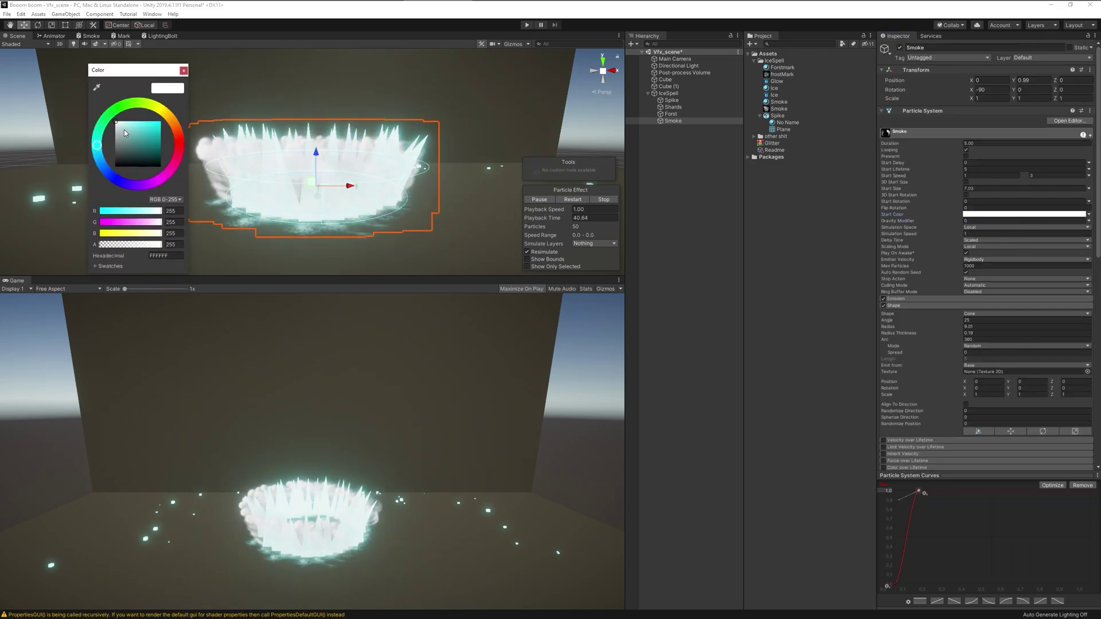
left_click(97, 145)
left_click(133, 119)
left_click(184, 71)
Step: Disable the Collision module on Smoke and replay the system
scroll(885, 310, "down", 10)
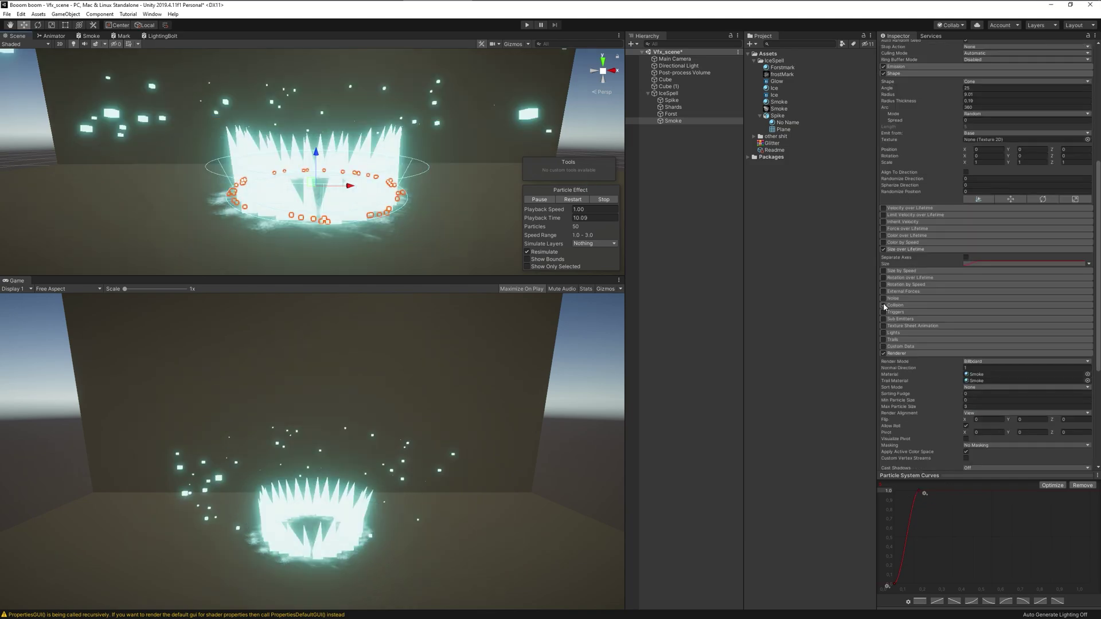
left_click(572, 200)
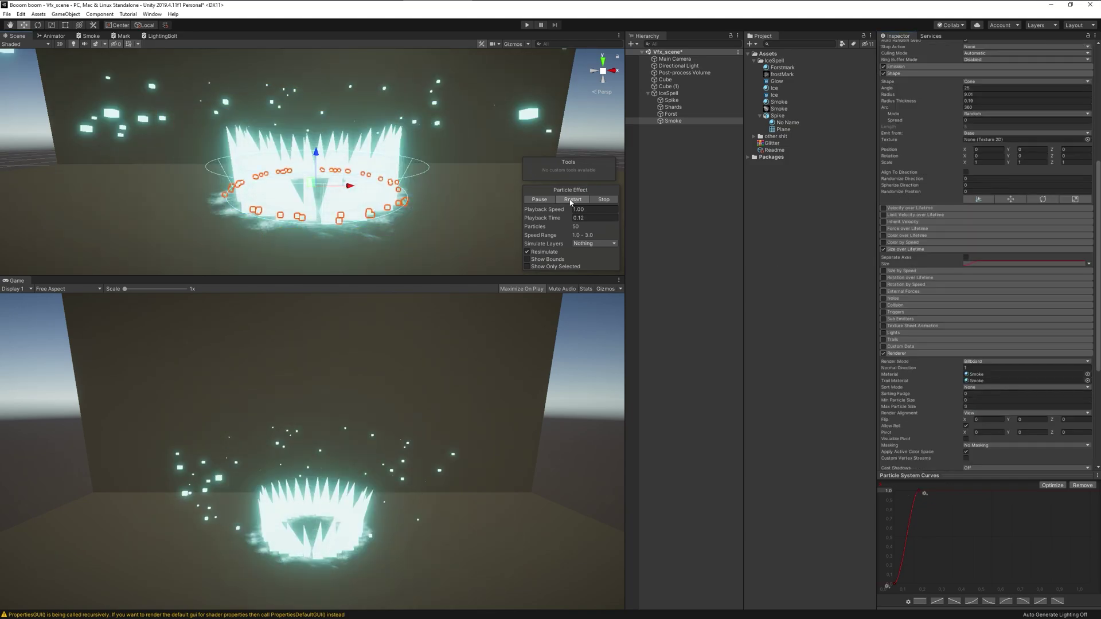
left_click(572, 201)
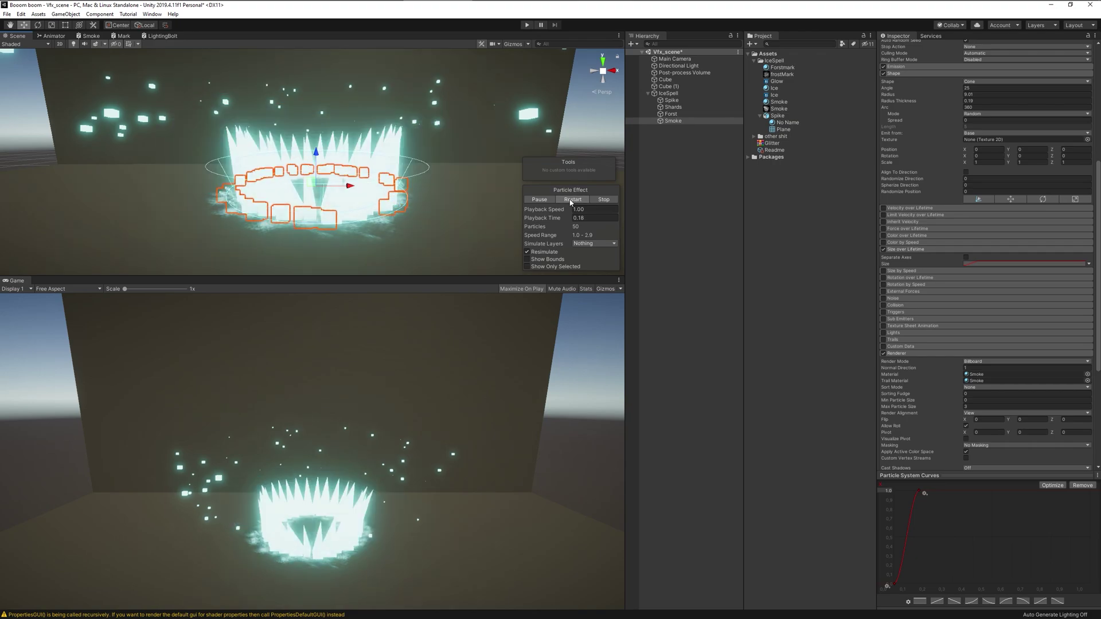
Step: Set Smoke's Start Lifetime to 1.5 and its maximum Start Speed to 2, and replay it
scroll(982, 172, "up", 10)
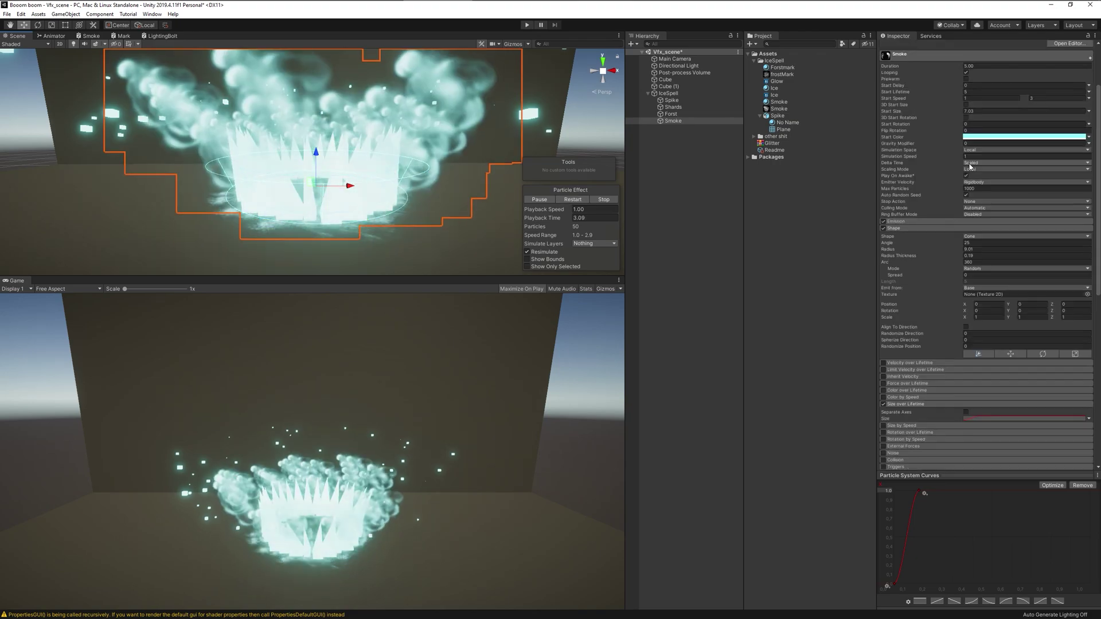
double_click(982, 169)
type("1")
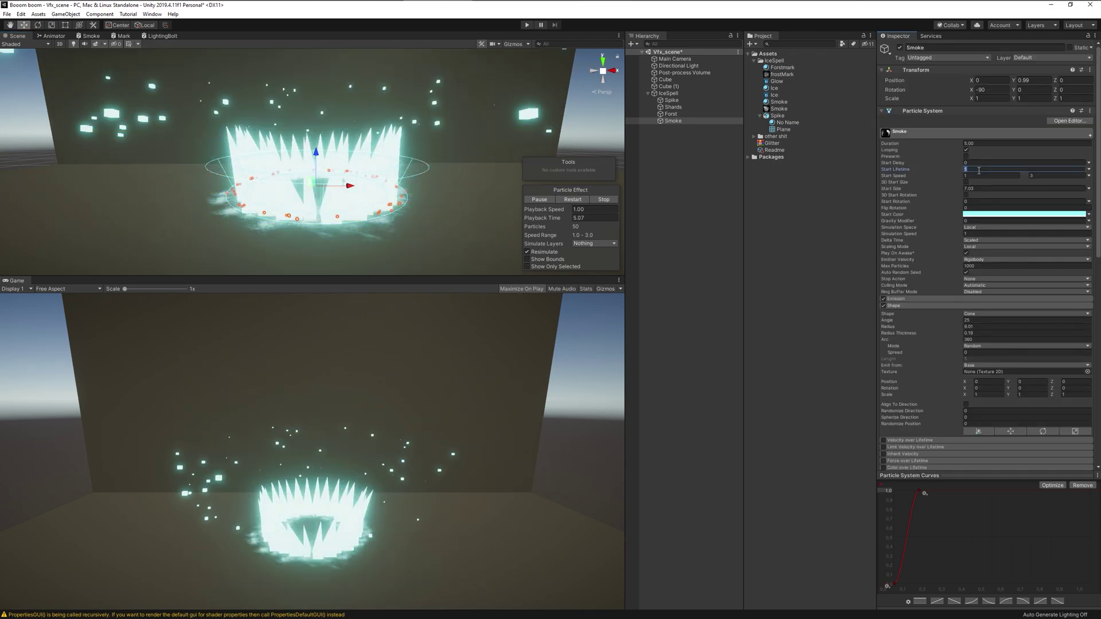
type(".5")
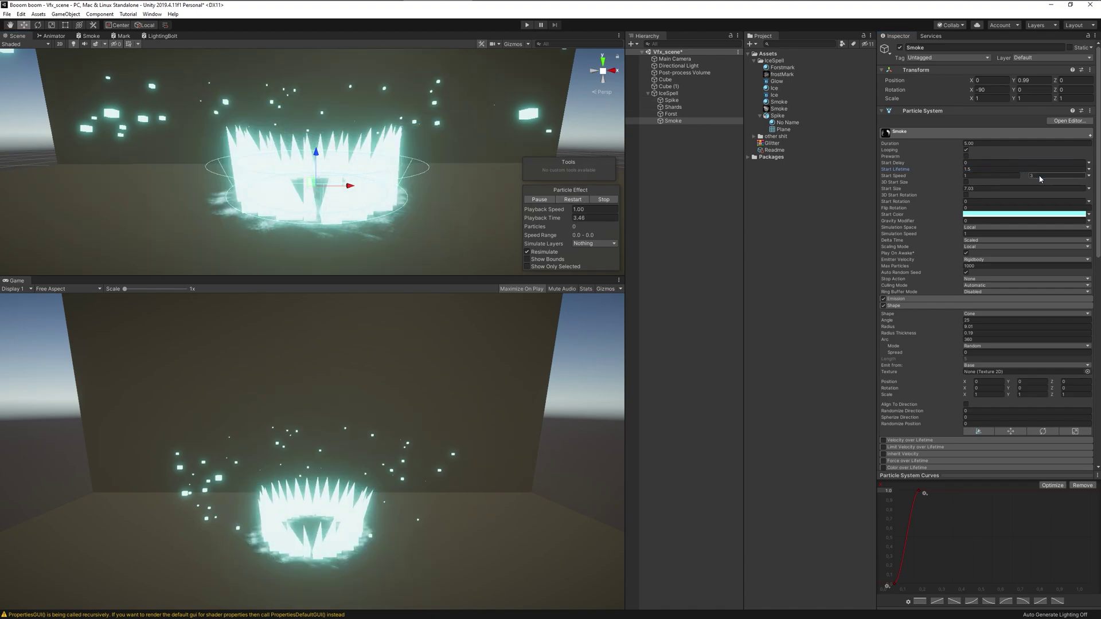
left_click(573, 199)
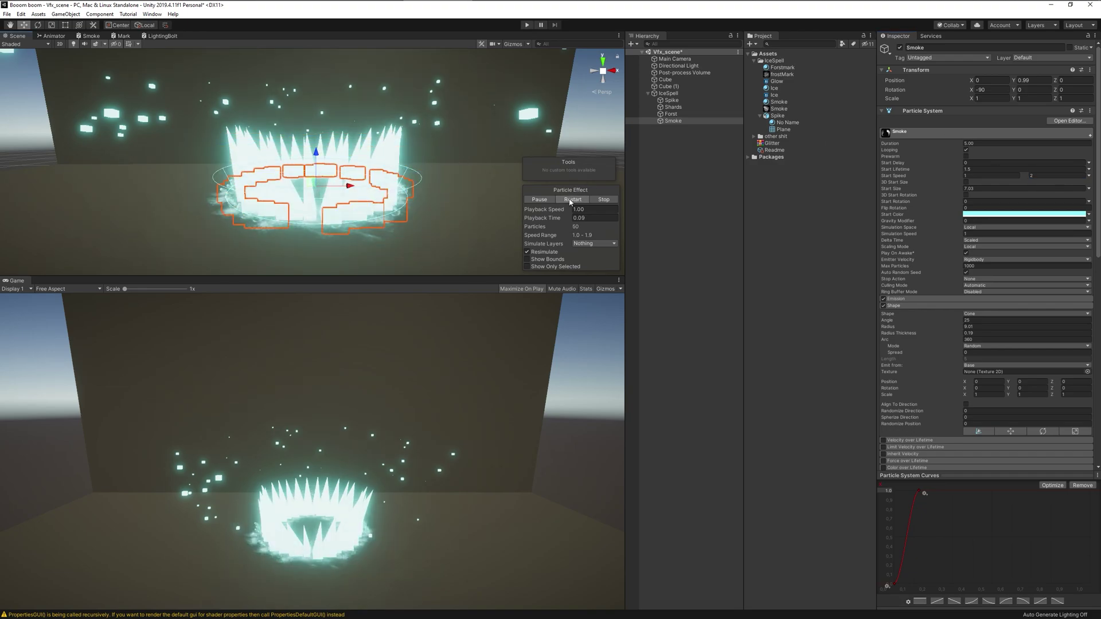
Step: Raise the Smoke system in the scene to a Y position of about 1.72 and replay it
left_click_drag(314, 155, 317, 141)
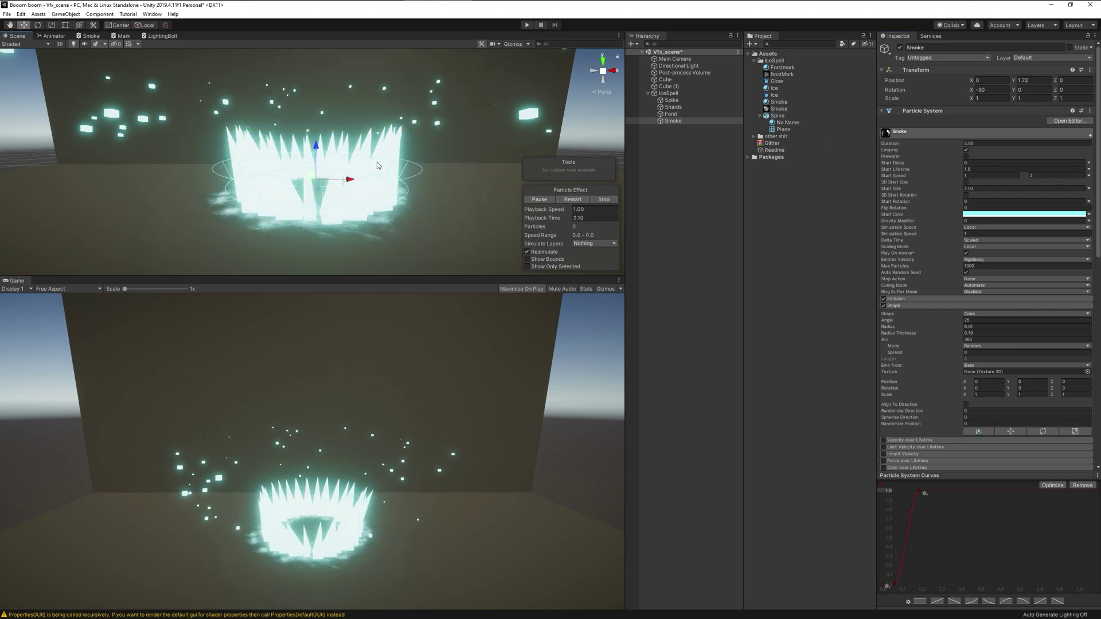
left_click(572, 200)
left_click(572, 199)
Step: Make Smoke's Start Size random between two constants, 3 and 7.03, and replay the system
left_click(1089, 189)
left_click(1040, 216)
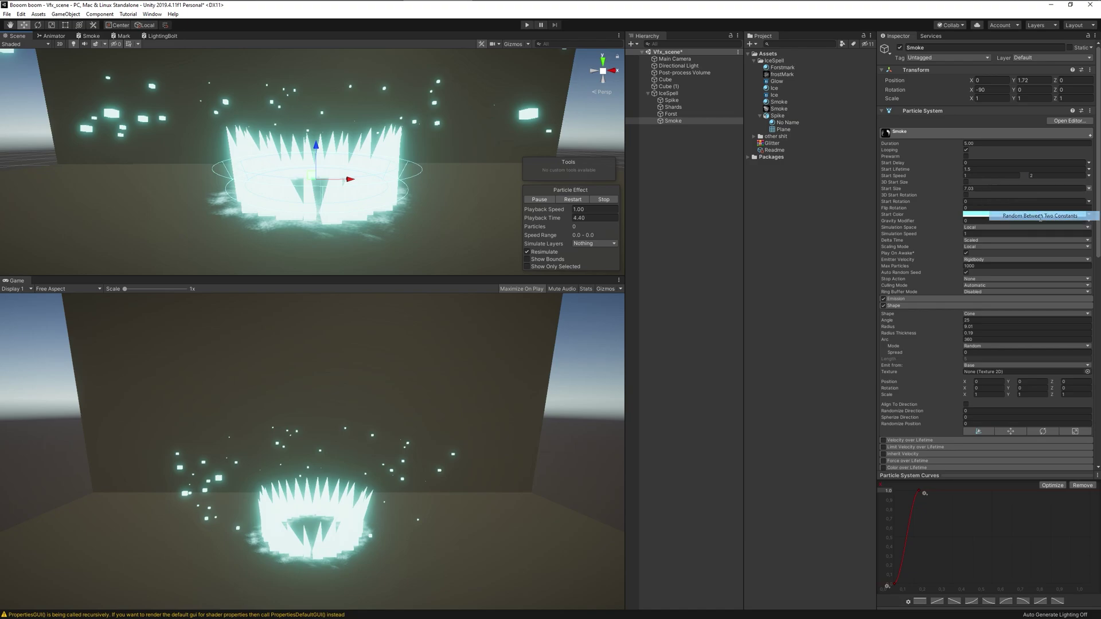
left_click(986, 188)
type("3")
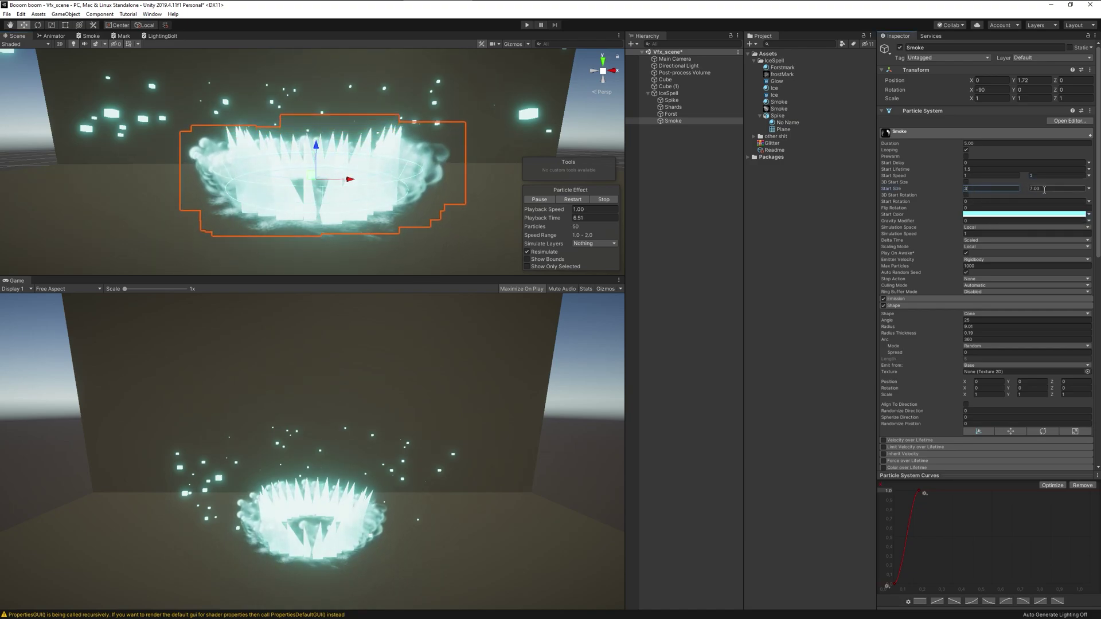
left_click(576, 199)
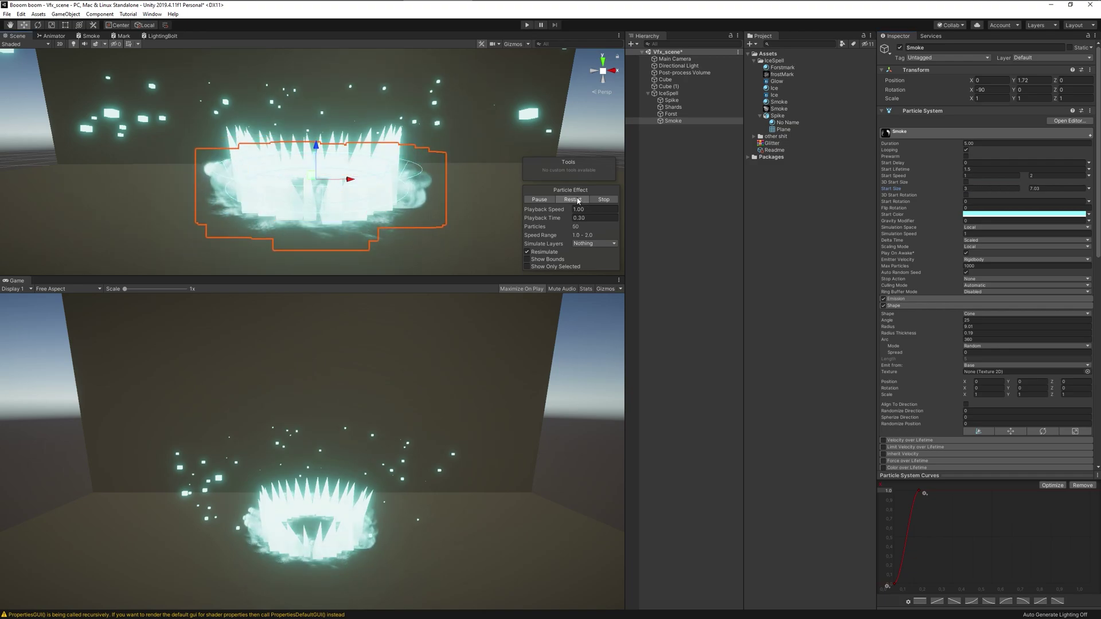
left_click(578, 200)
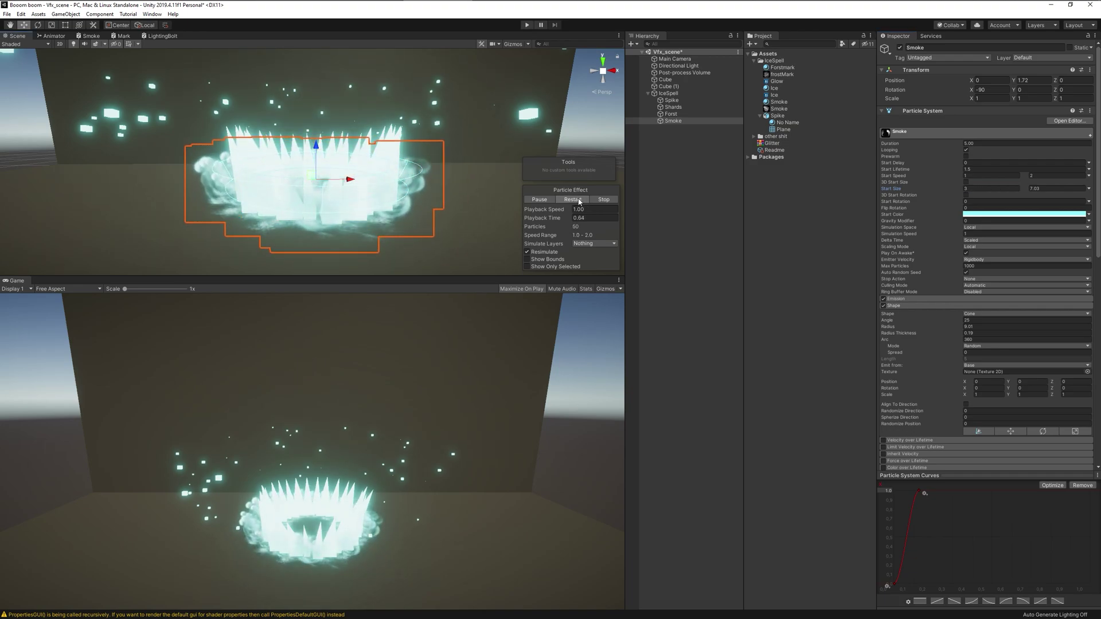
Step: Reduce the radius of Smoke's cone shape to 8.35 and replay the system
left_click(579, 200)
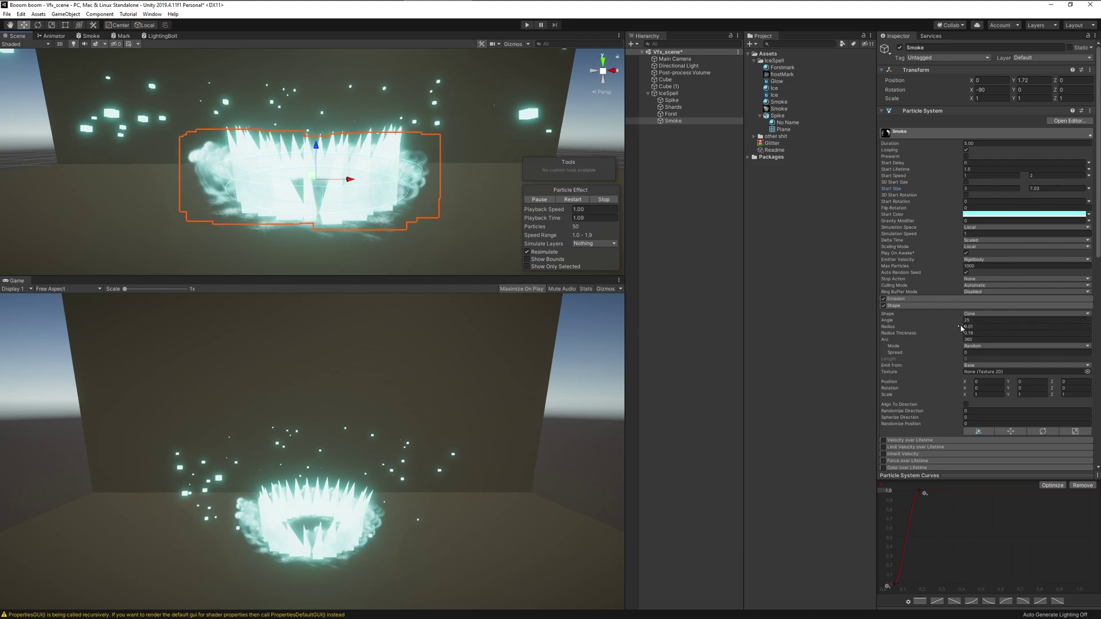
left_click_drag(952, 326, 942, 330)
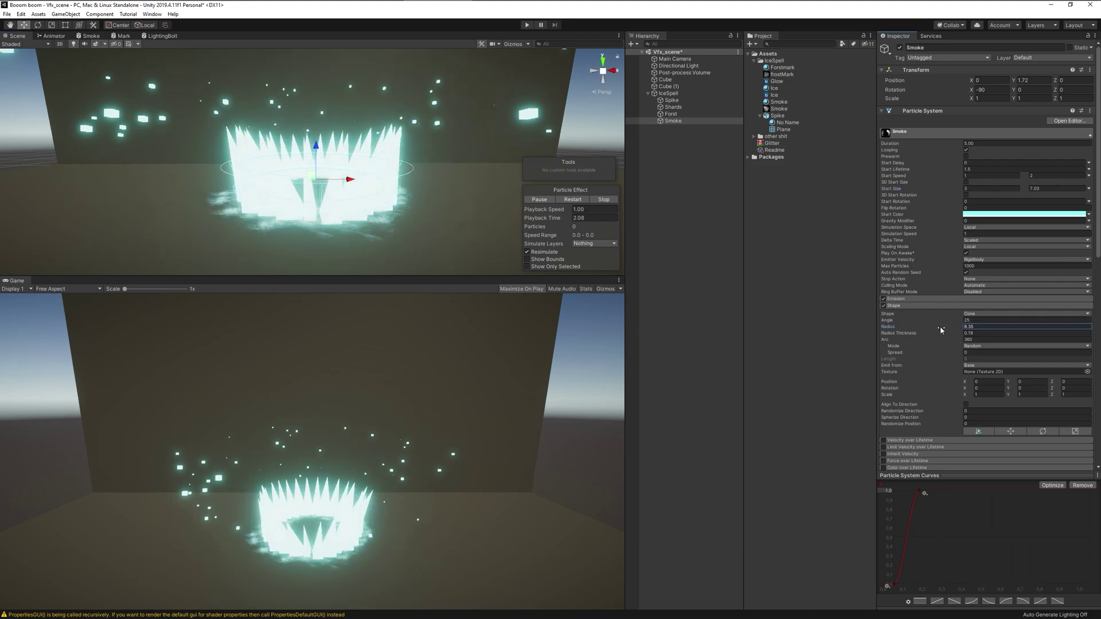
left_click(571, 201)
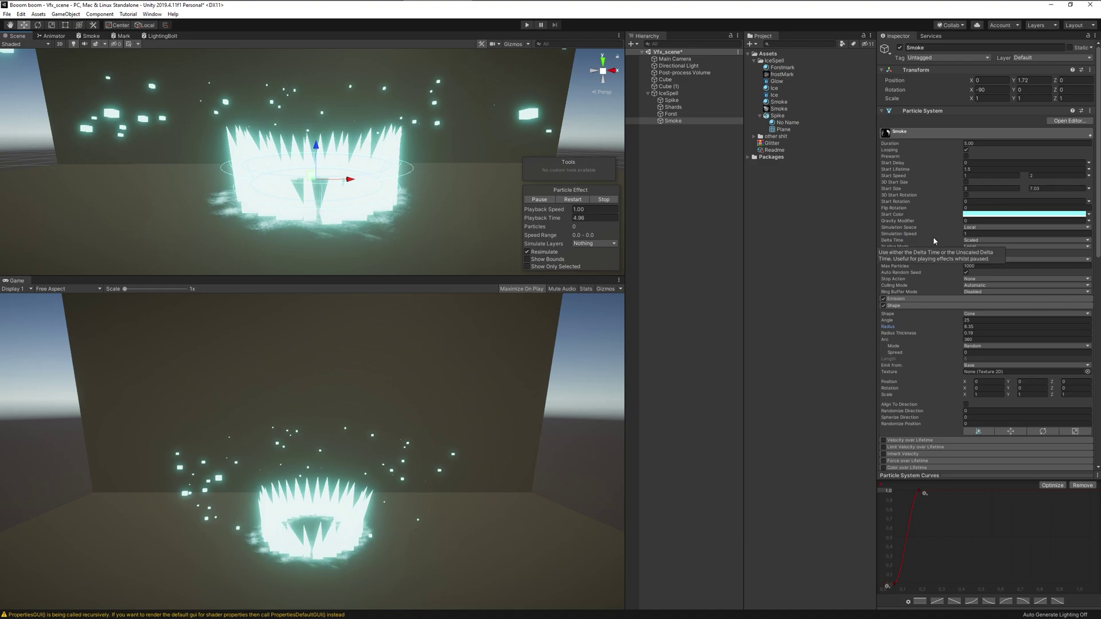
Step: Make Smoke's Start Rotation random between two constants, 0 and 360, and replay the system
left_click(1089, 202)
left_click(1063, 229)
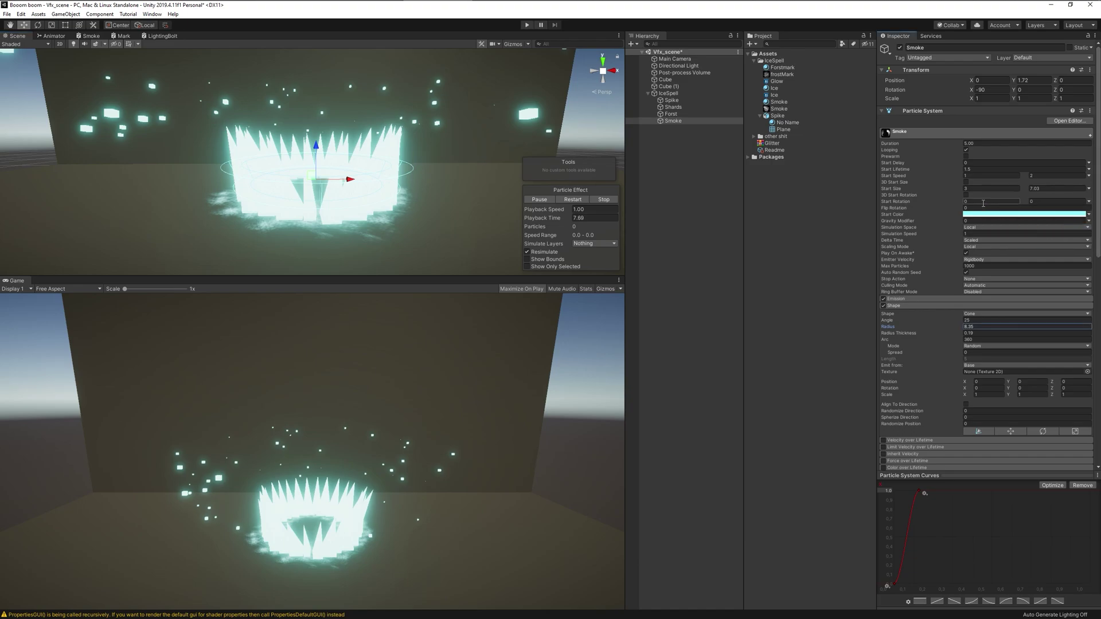
left_click(1041, 201)
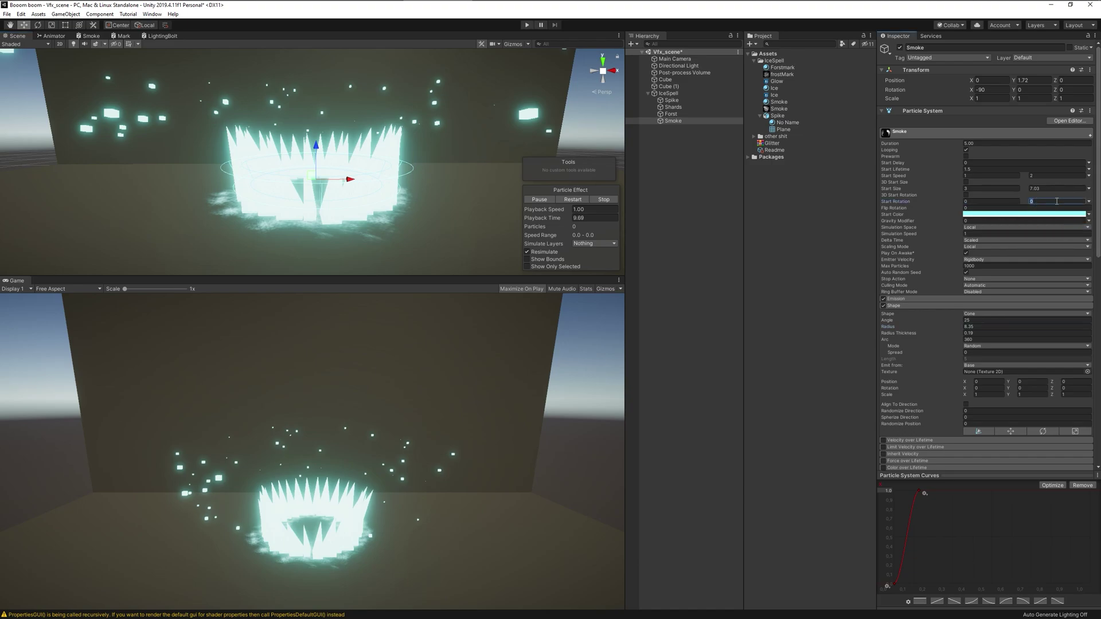
type("360")
left_click(568, 200)
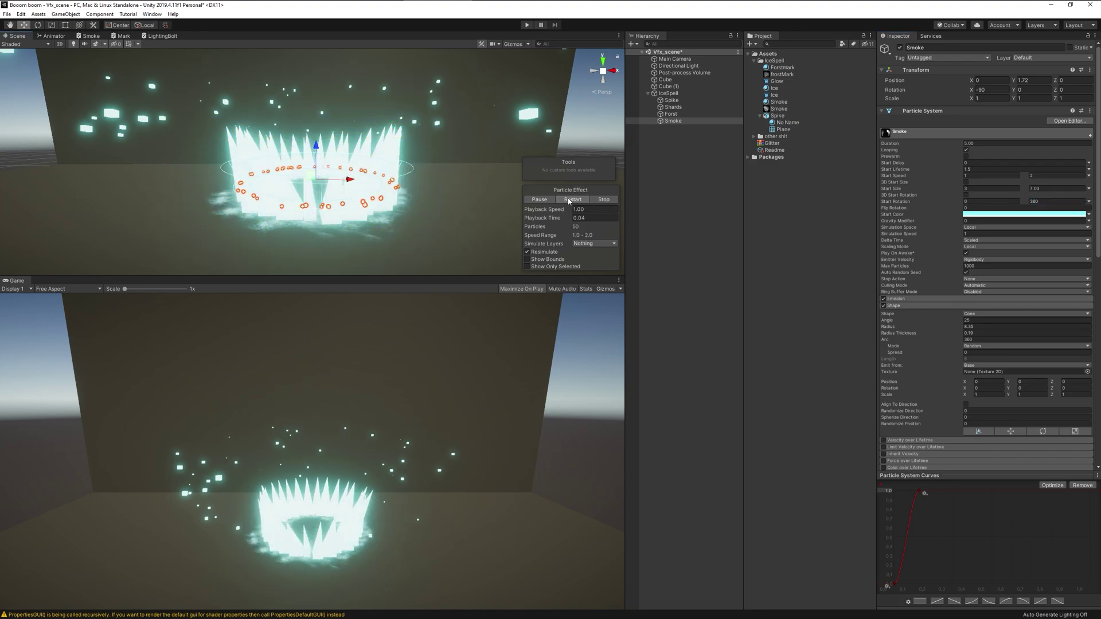
left_click(569, 199)
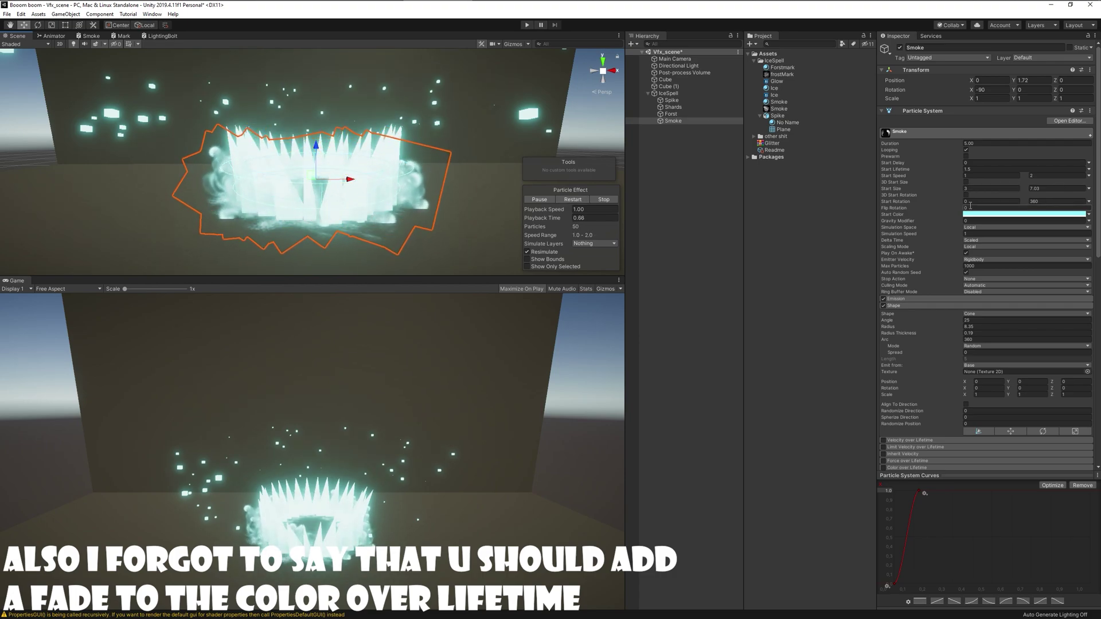
left_click(971, 200)
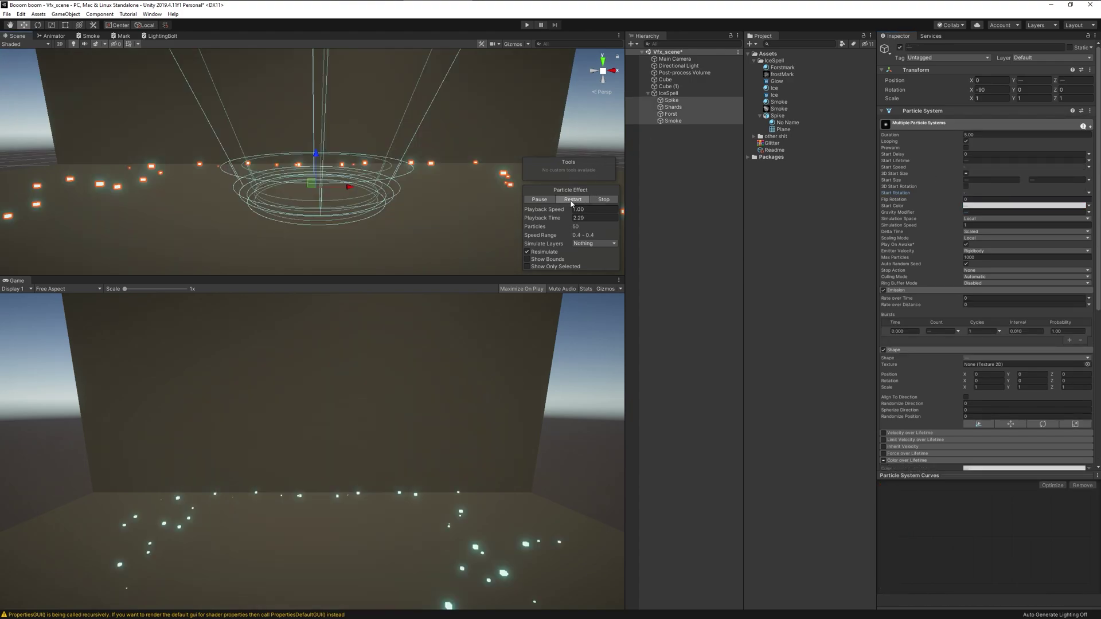
Step: Replay all four IceSpell particle systems together to check the complete effect
left_click(572, 200)
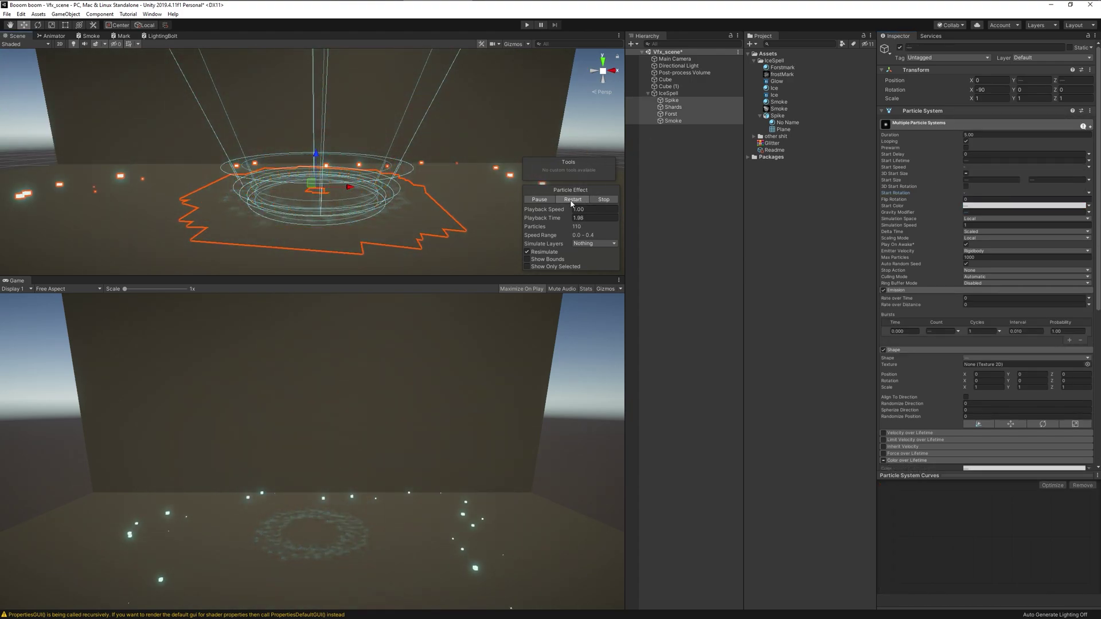
left_click(571, 201)
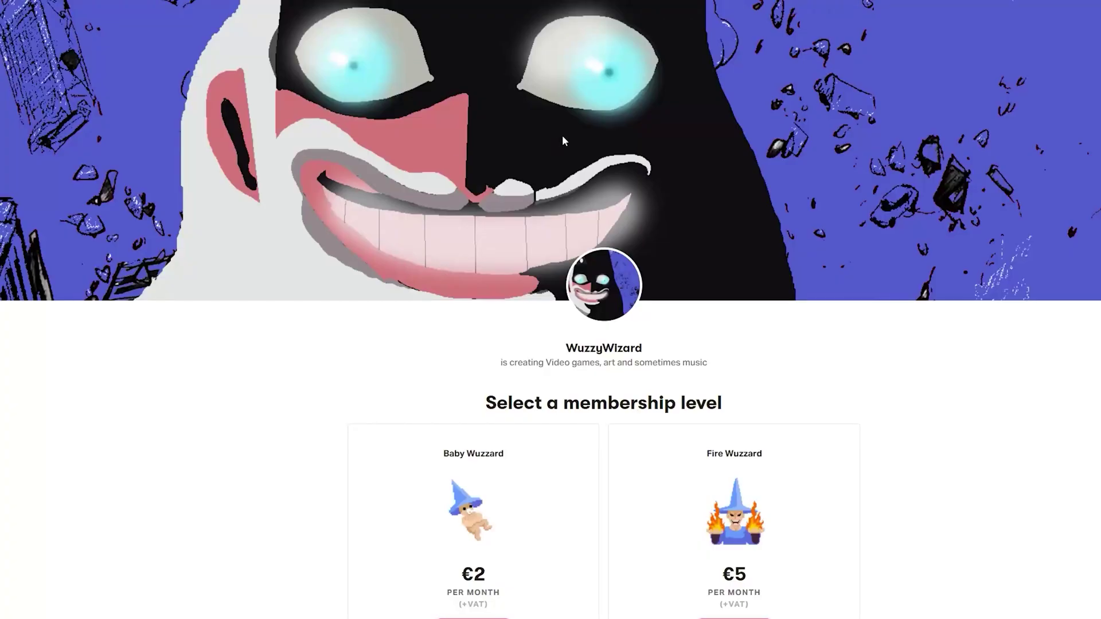
Step: Switch to the creator's Patreon page and review the Baby Wuzzard and Fire Wuzzard membership levels and their benefits
scroll(562, 140, "down", 3)
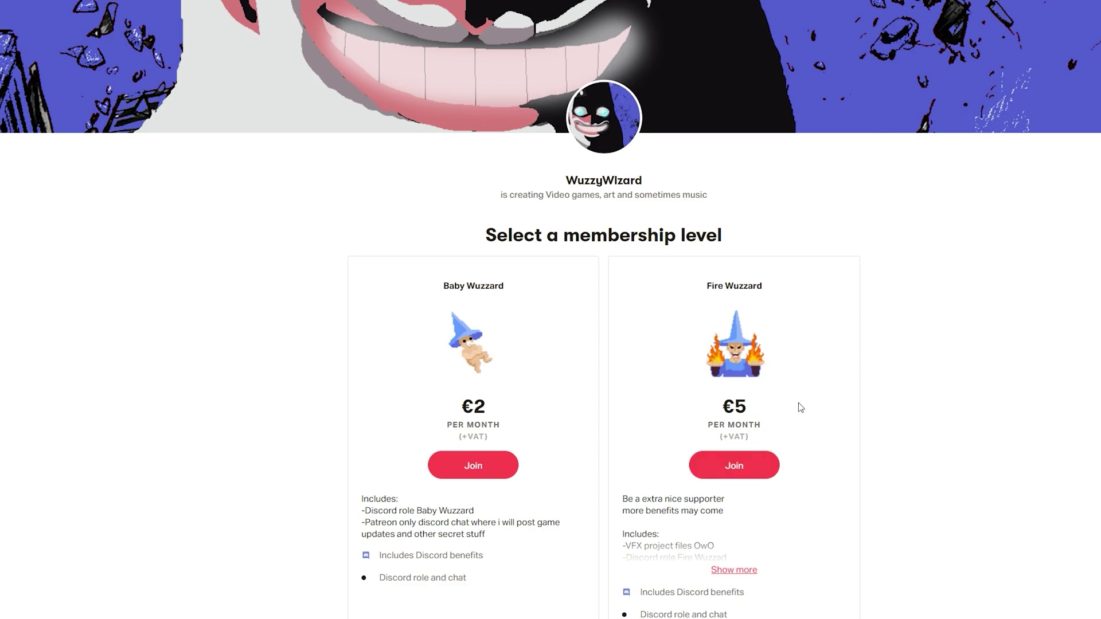
scroll(781, 447, "down", 1)
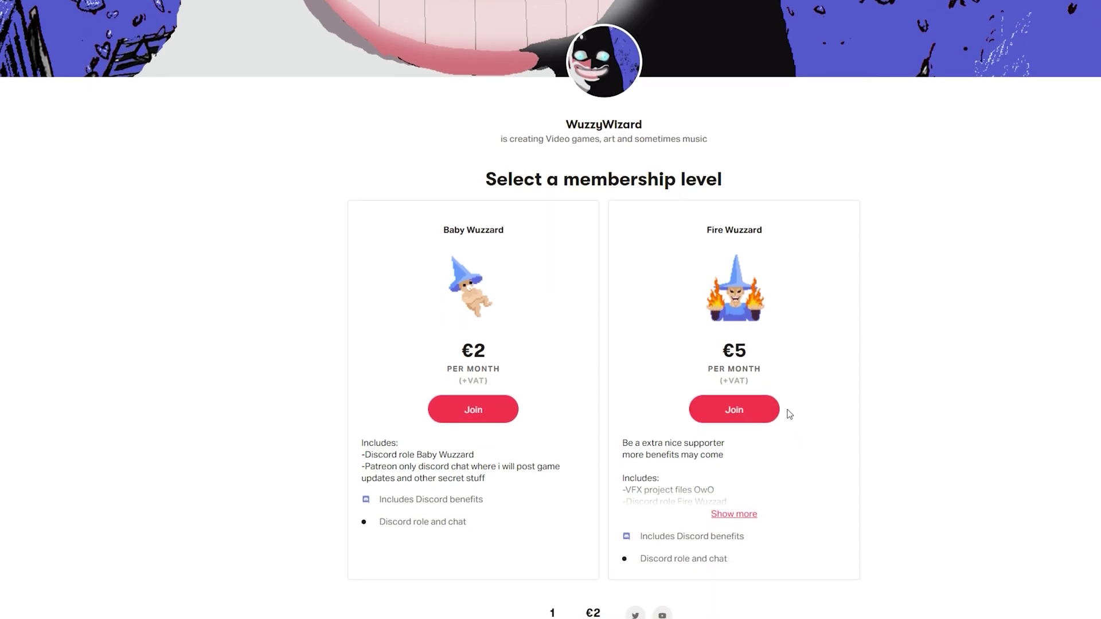
scroll(780, 413, "down", 2)
scroll(784, 418, "up", 1)
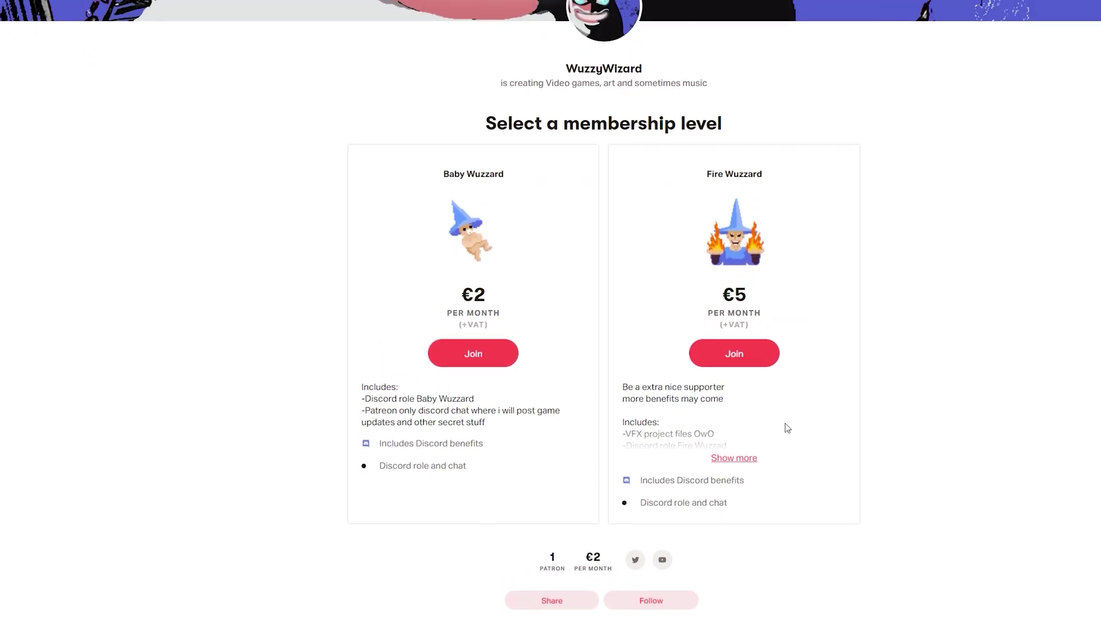